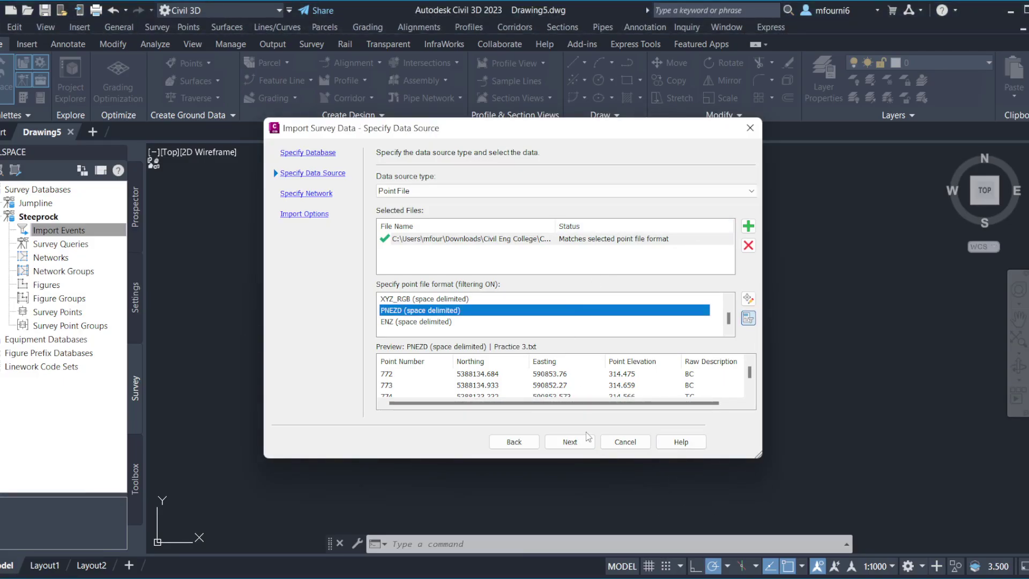
# Cancel the survey import, close Drawing5, and start a new drawing, Drawing6
pyautogui.click(624, 441)
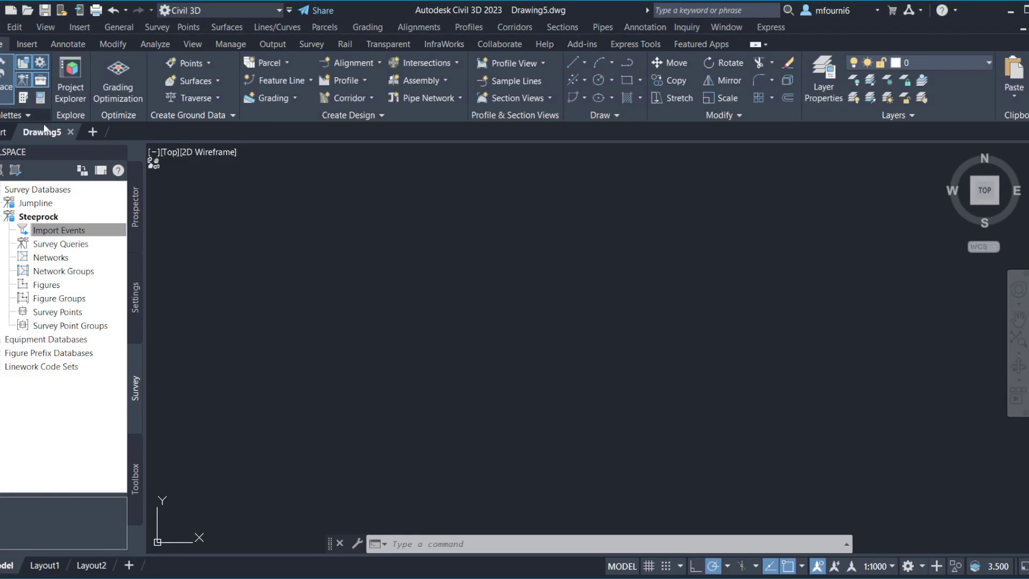
pyautogui.click(70, 133)
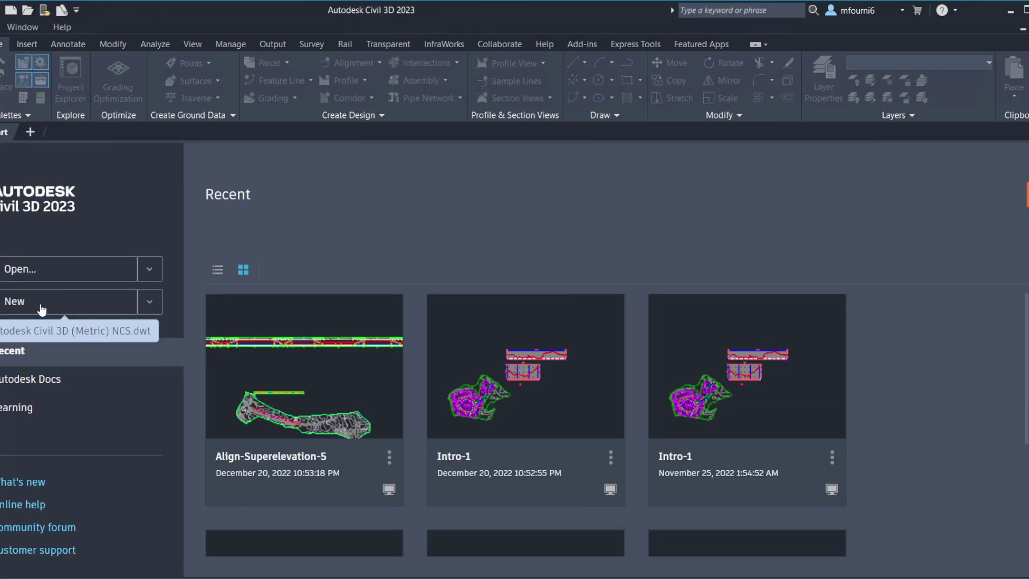
pyautogui.click(41, 307)
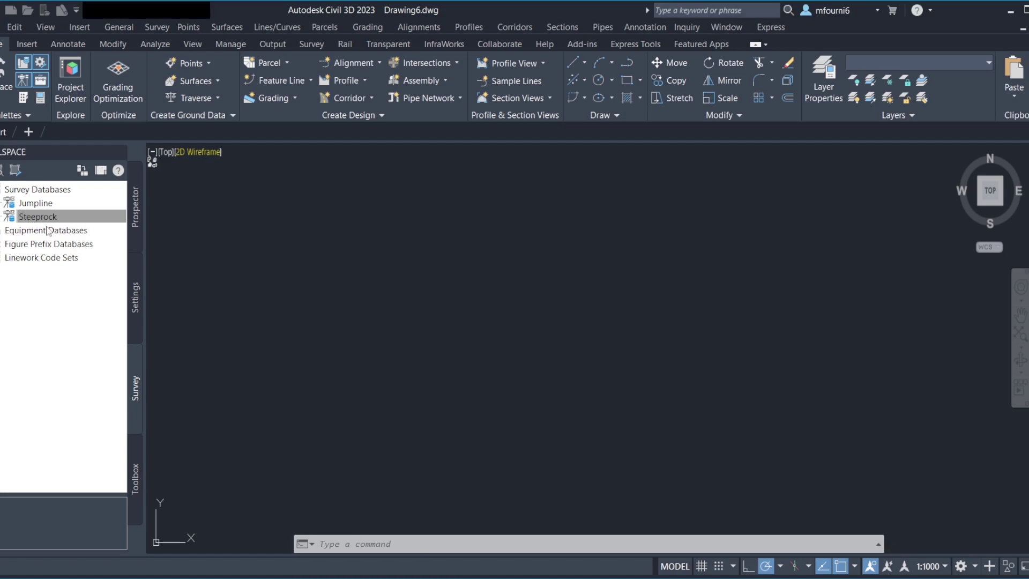
# Set the survey working folder to C:\Autodesk\Working Folder
pyautogui.click(134, 214)
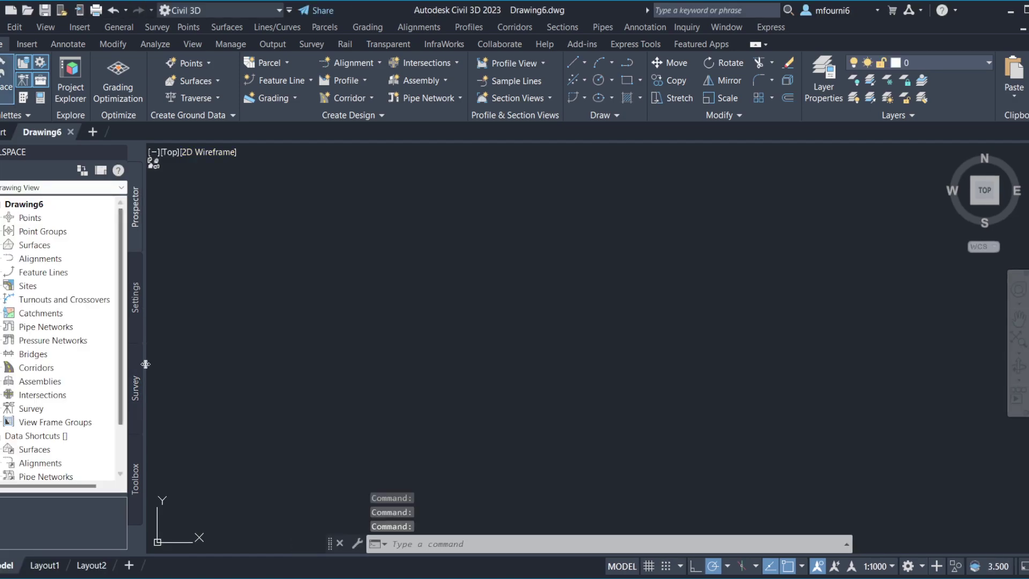
pyautogui.click(138, 385)
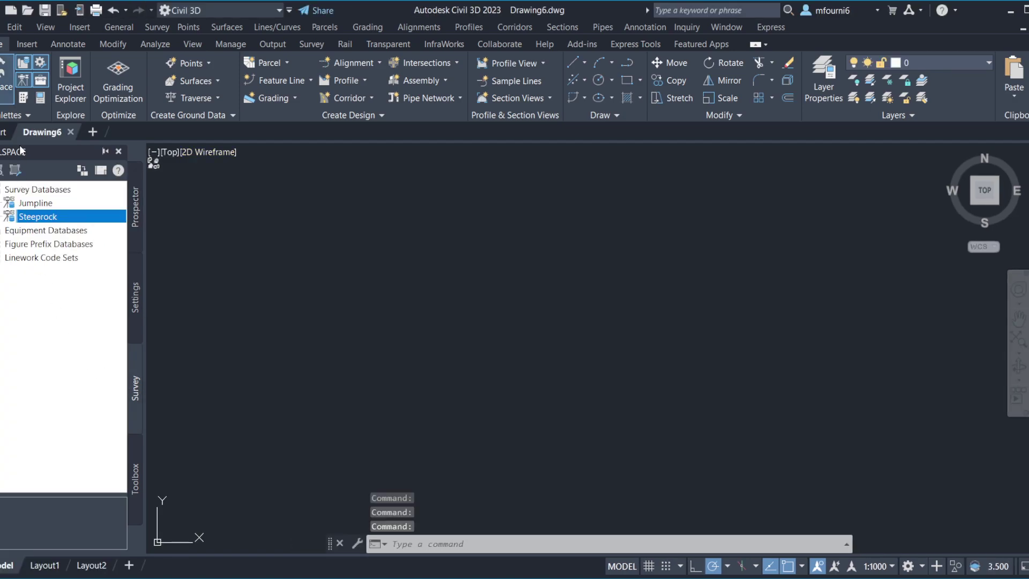
pyautogui.click(31, 190)
pyautogui.rightClick(30, 190)
pyautogui.click(80, 212)
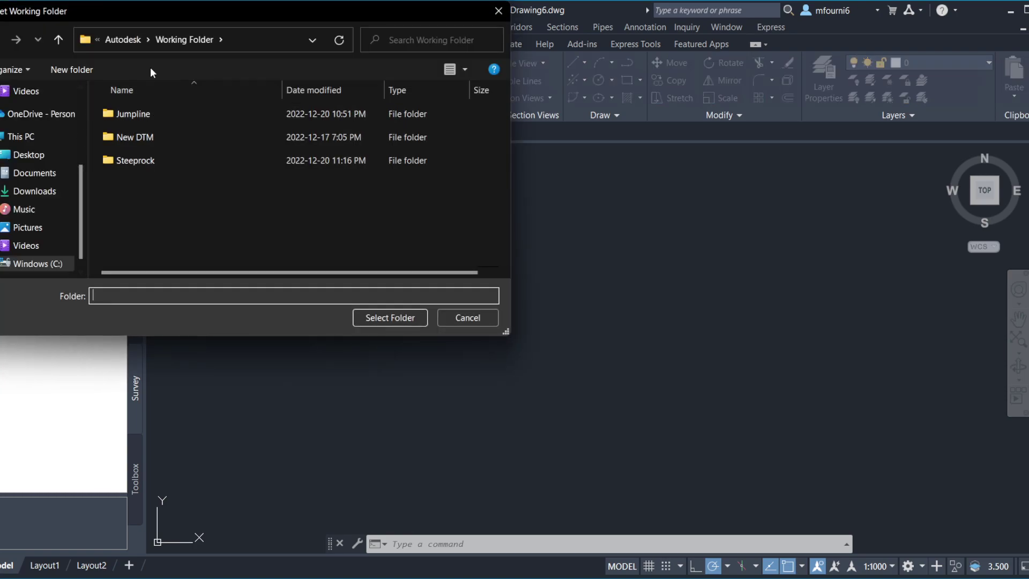
pyautogui.click(120, 41)
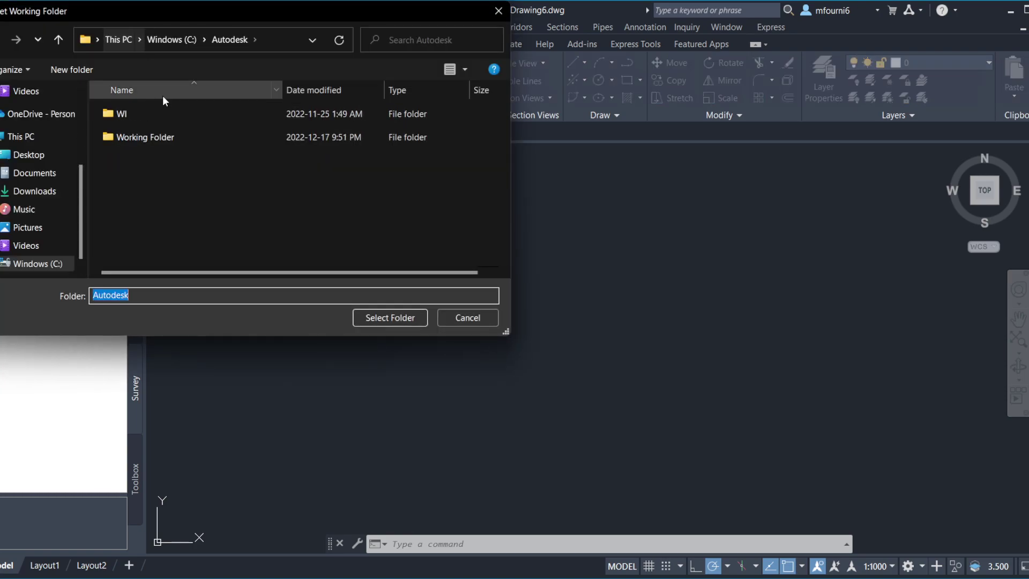
pyautogui.doubleClick(148, 137)
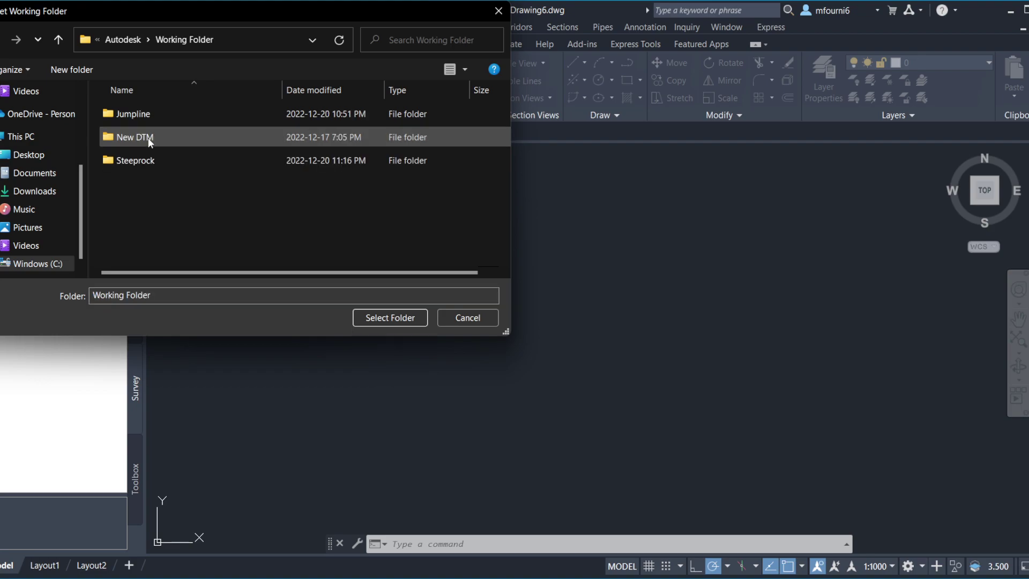
pyautogui.click(409, 322)
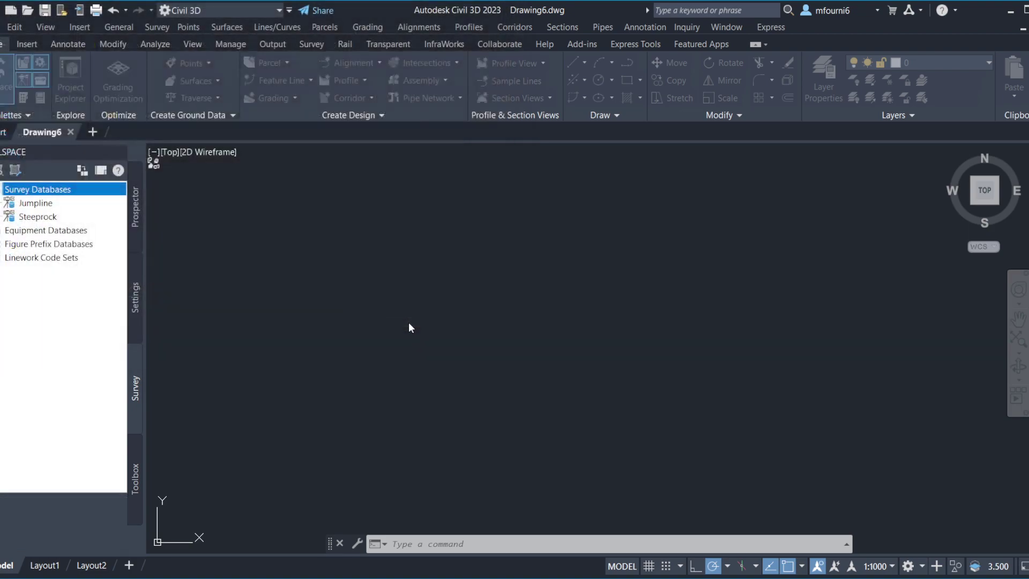
# Open the Steeprock database for editing and start importing survey data into it
pyautogui.rightClick(55, 217)
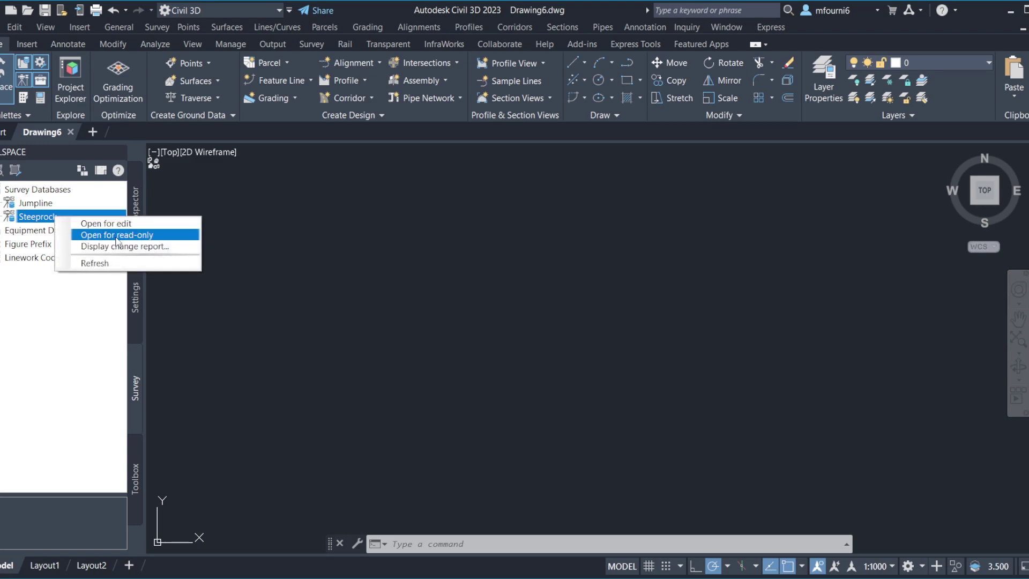
pyautogui.click(130, 225)
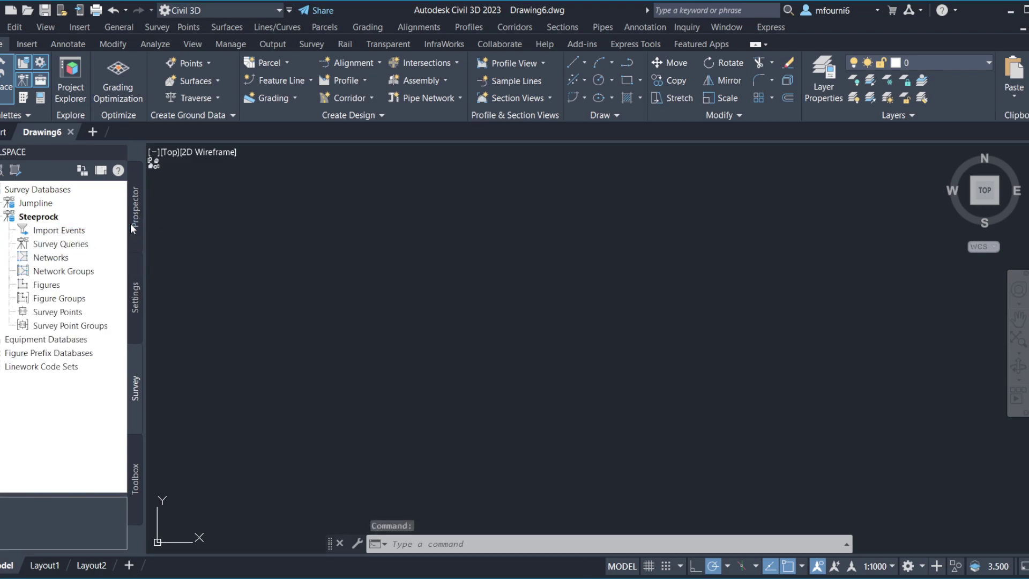
pyautogui.click(62, 235)
pyautogui.rightClick(62, 234)
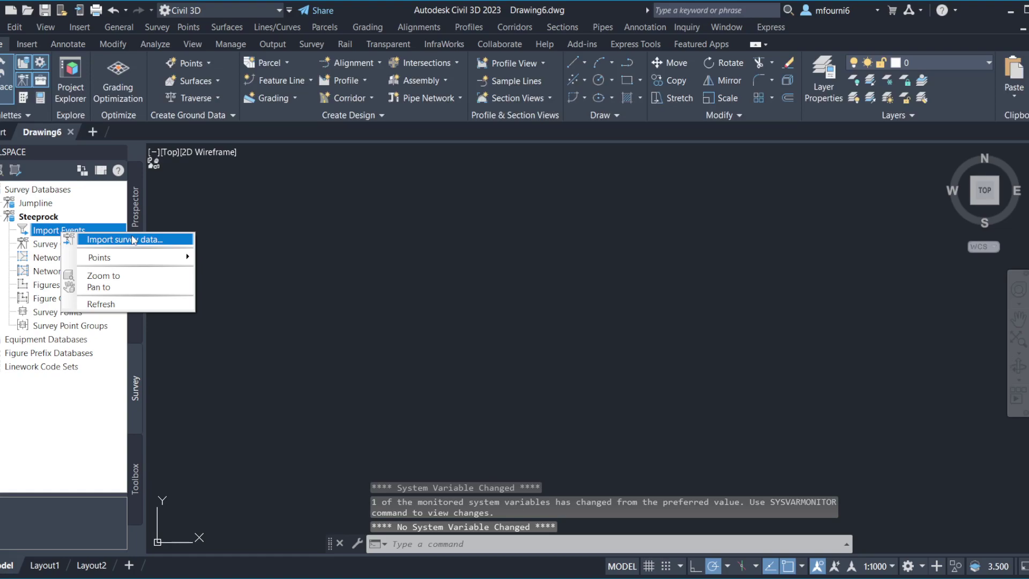
pyautogui.click(134, 240)
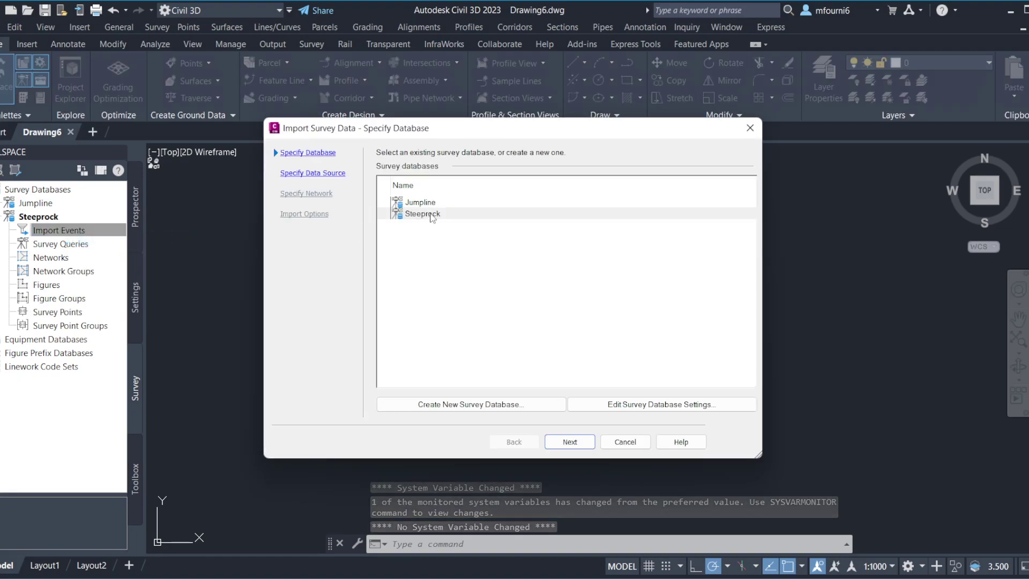
pyautogui.click(430, 215)
# Set Steeprock's coordinate zone to Ontario MTM Zone 16 NAD 83 and reselect Steeprock
pyautogui.click(665, 404)
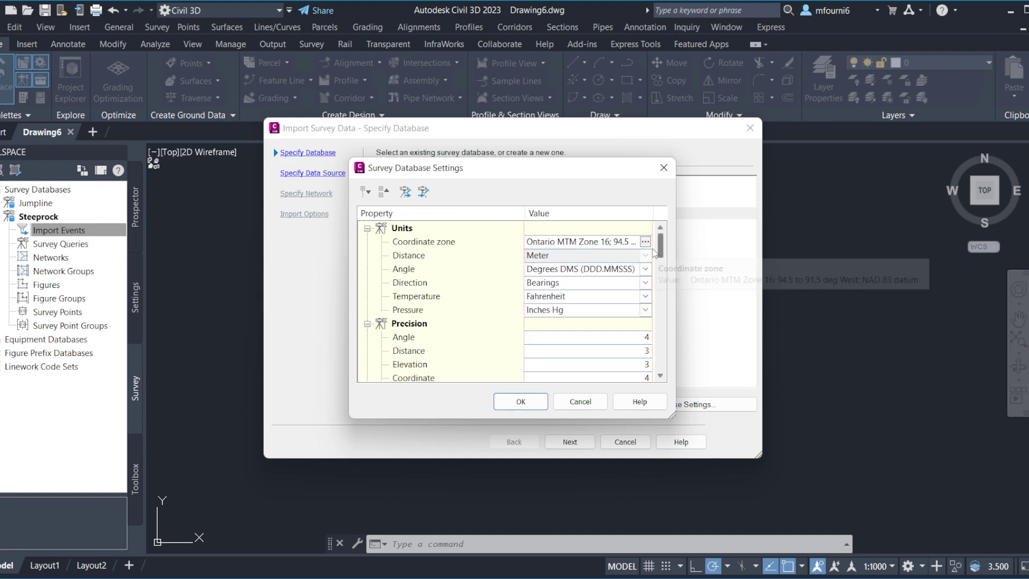
pyautogui.click(645, 241)
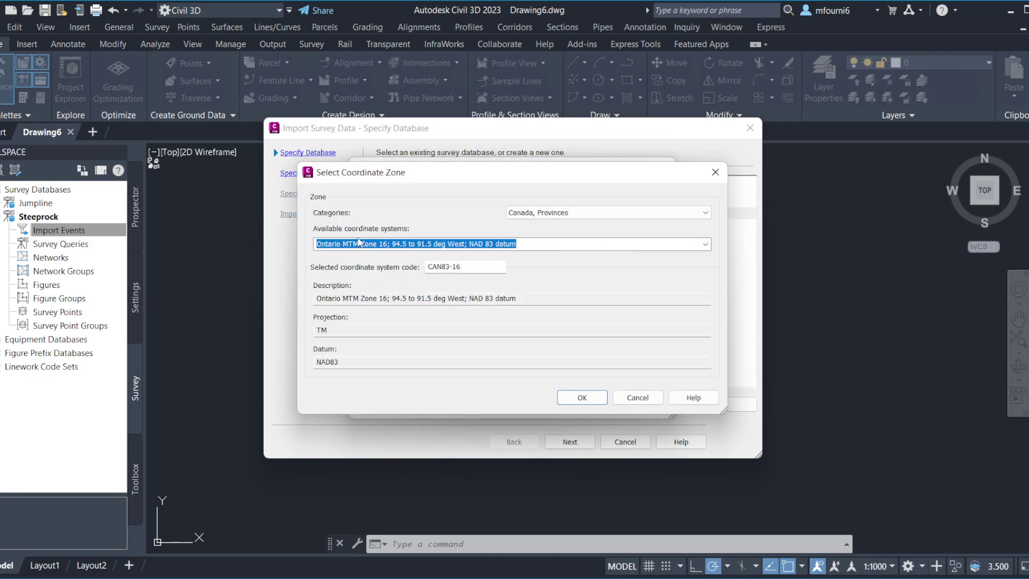
pyautogui.click(582, 213)
pyautogui.press('Escape')
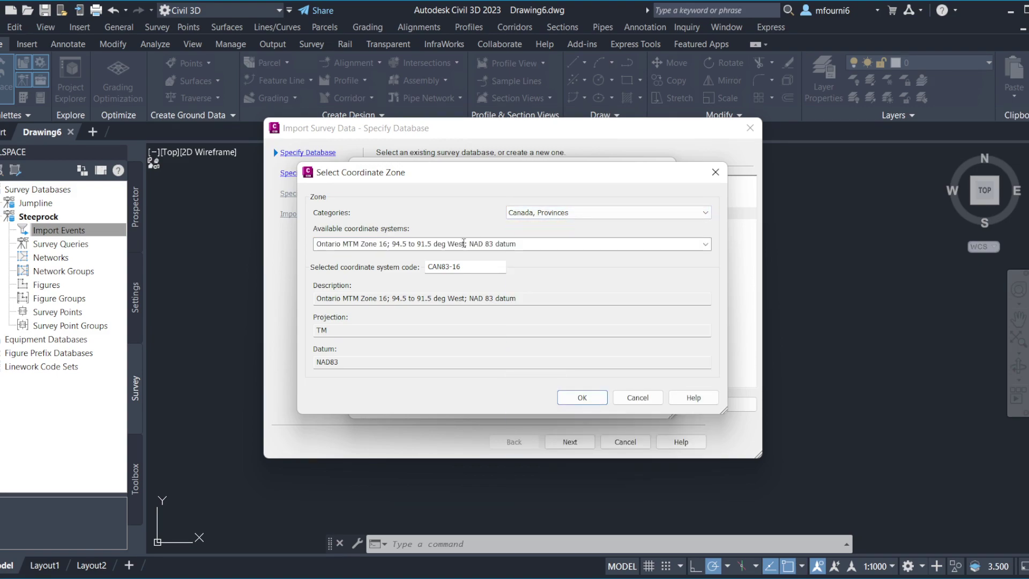
pyautogui.click(486, 248)
pyautogui.click(705, 244)
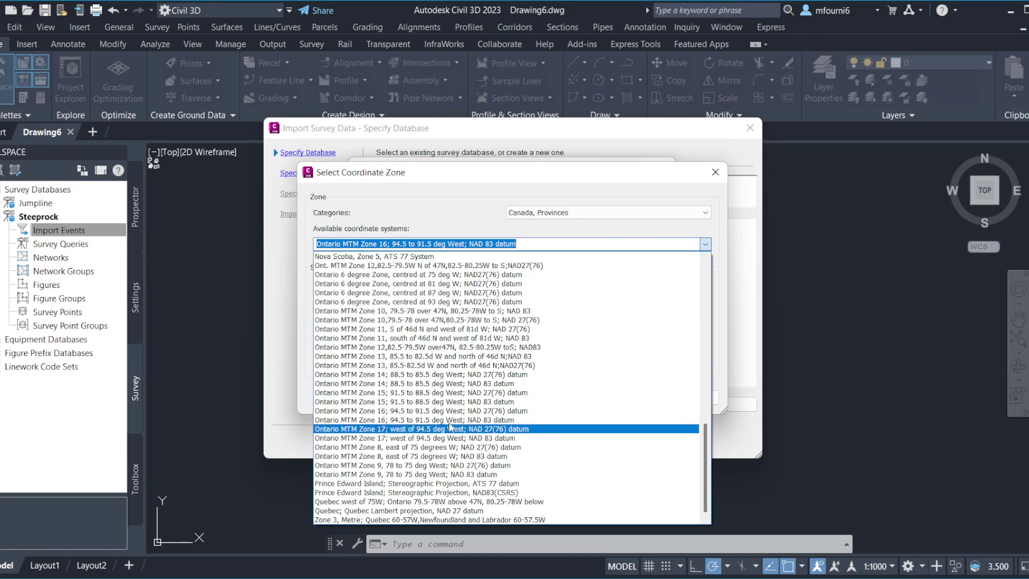
pyautogui.click(467, 421)
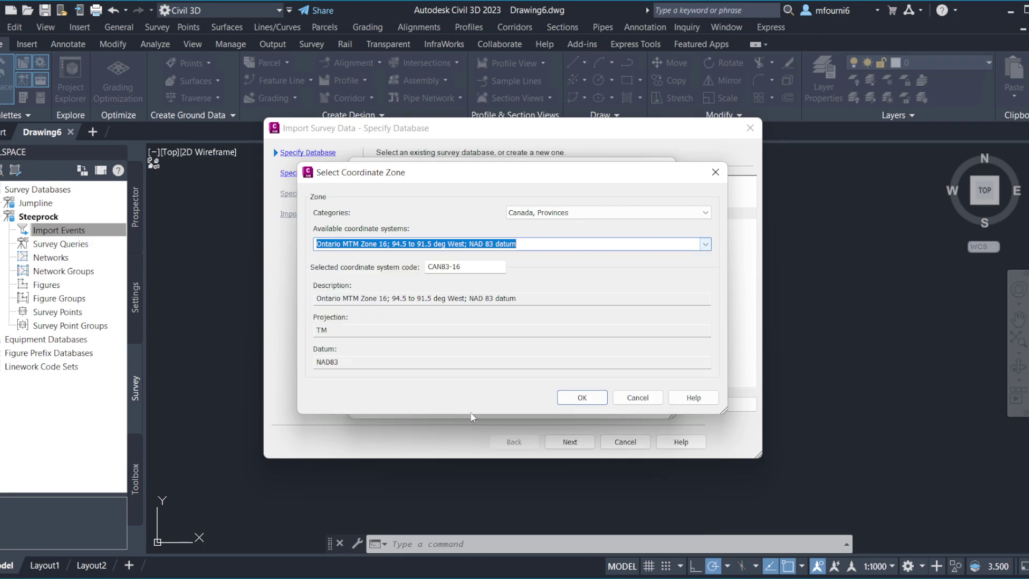
pyautogui.click(600, 401)
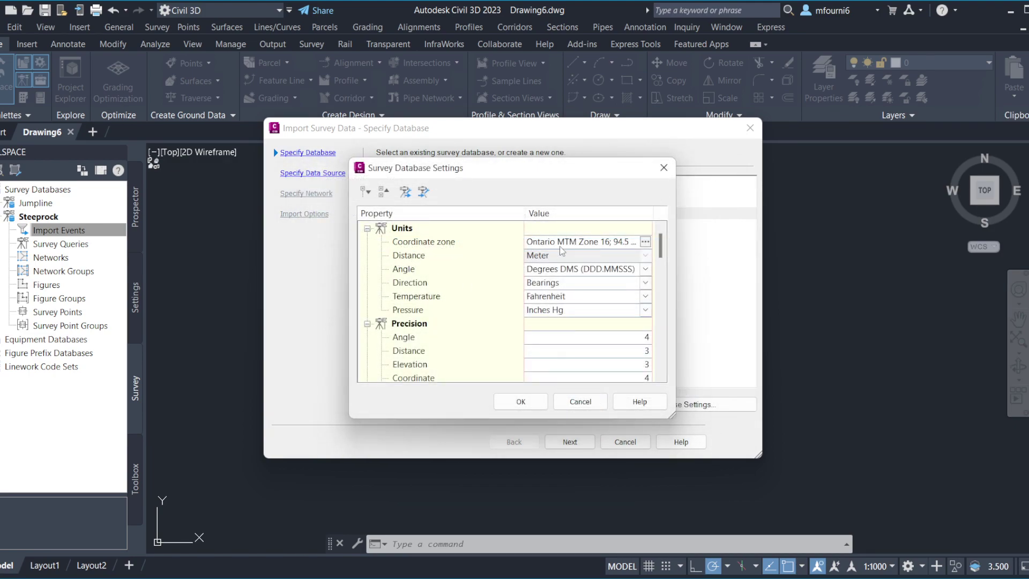
pyautogui.click(521, 402)
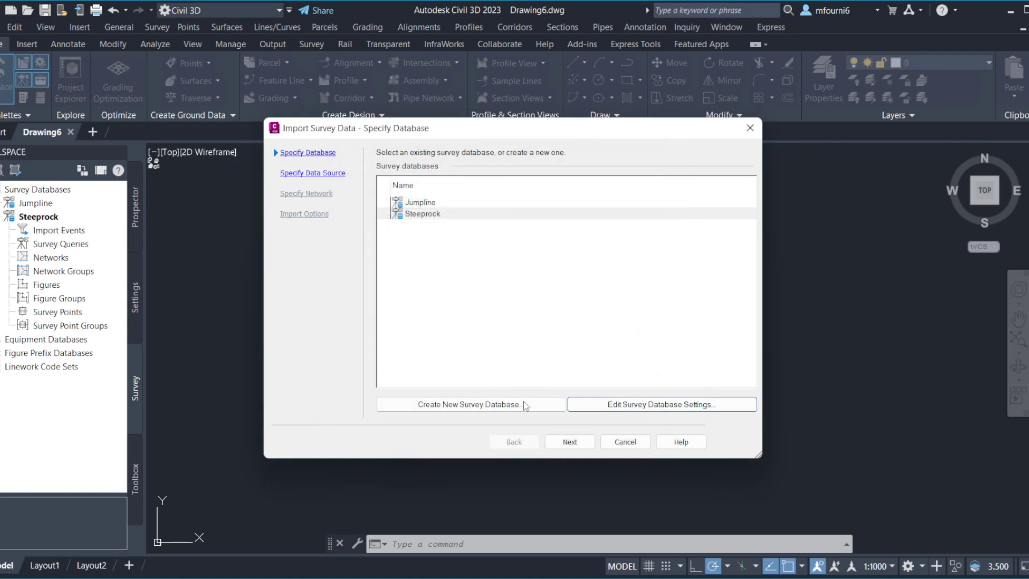
pyautogui.click(408, 214)
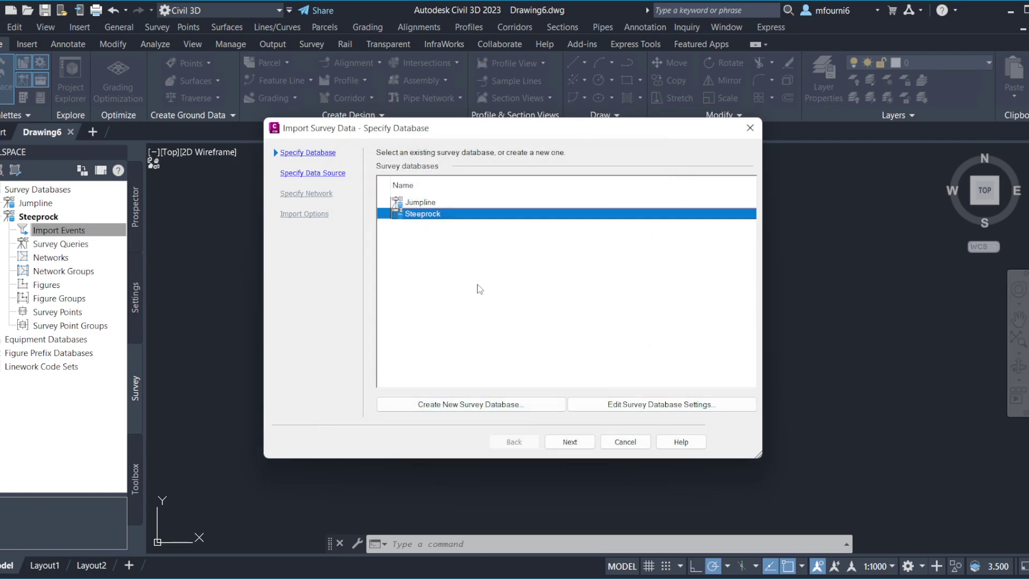
# Add Practice 3.txt as the point file source for the import
pyautogui.click(569, 441)
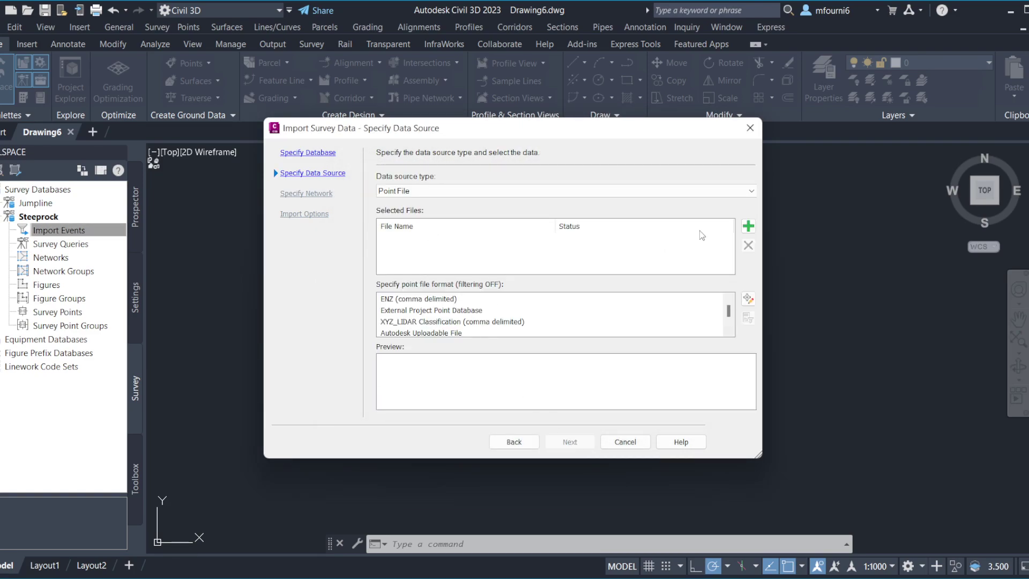
pyautogui.click(748, 225)
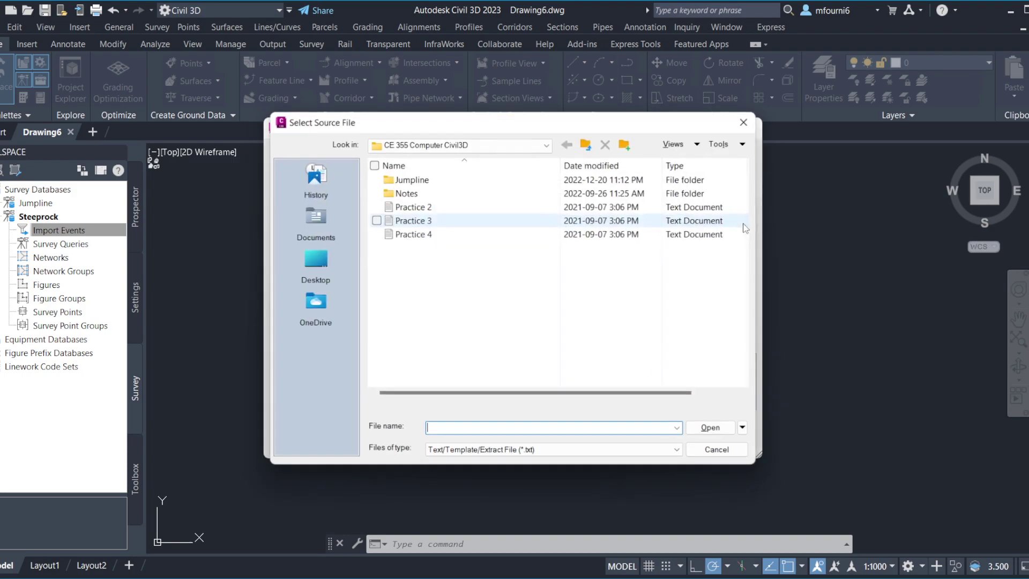
pyautogui.doubleClick(437, 222)
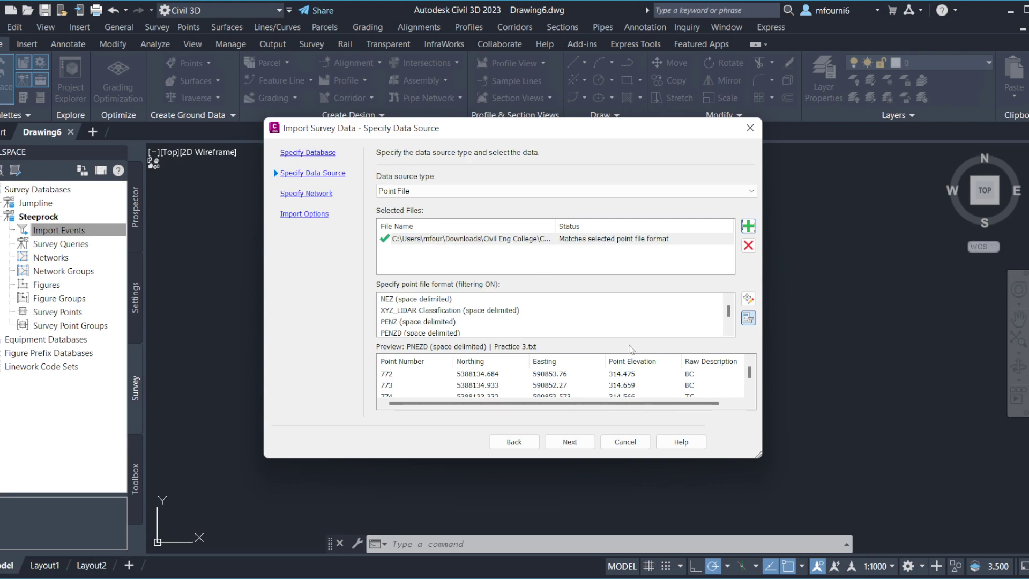
pyautogui.click(825, 572)
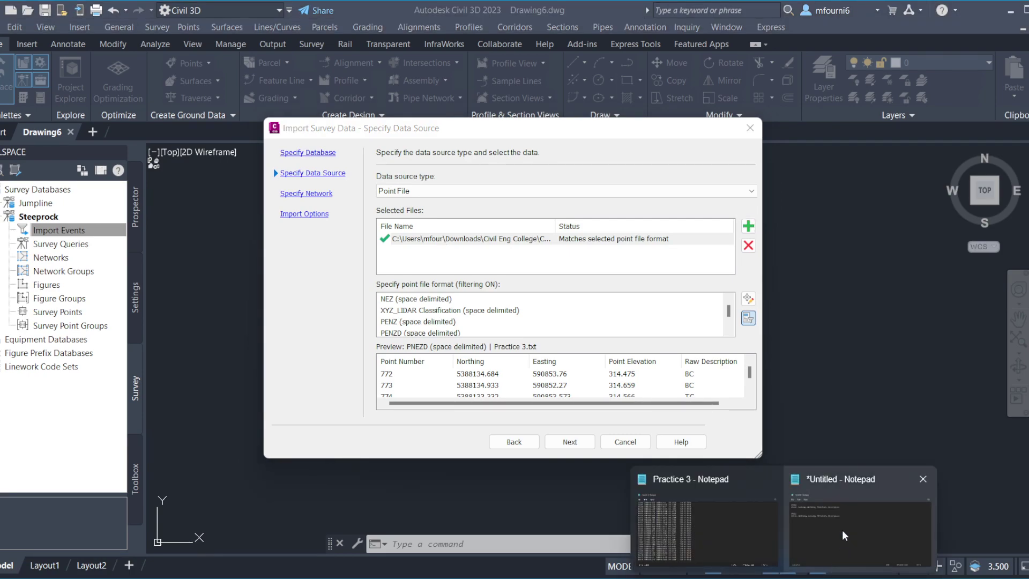
# Bring up Practice 3 in Notepad and scroll to its first records from point 772
pyautogui.click(685, 534)
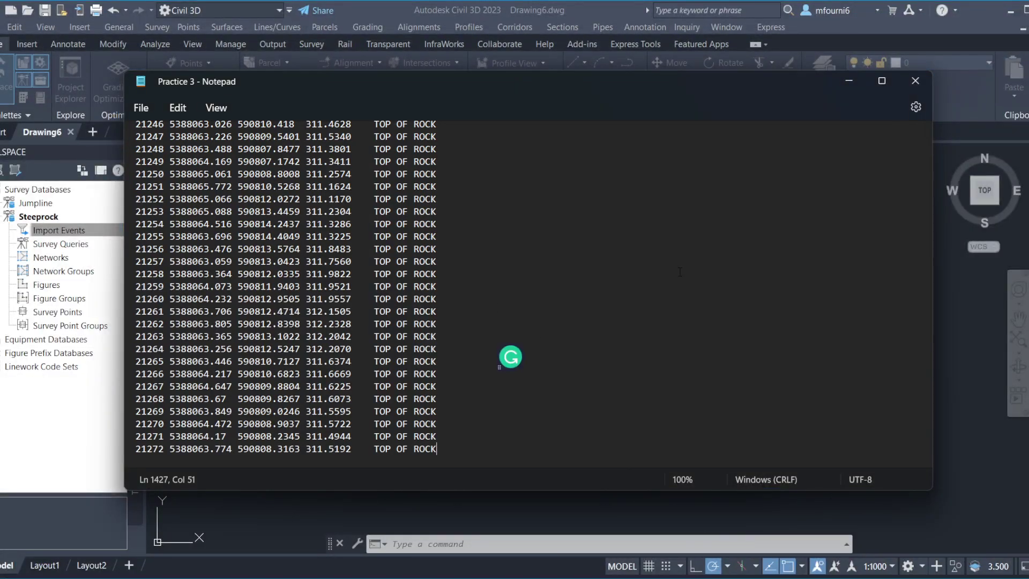
pyautogui.scroll(10, 808, 356)
pyautogui.scroll(10, 808, 356)
pyautogui.scroll(20, 883, 426)
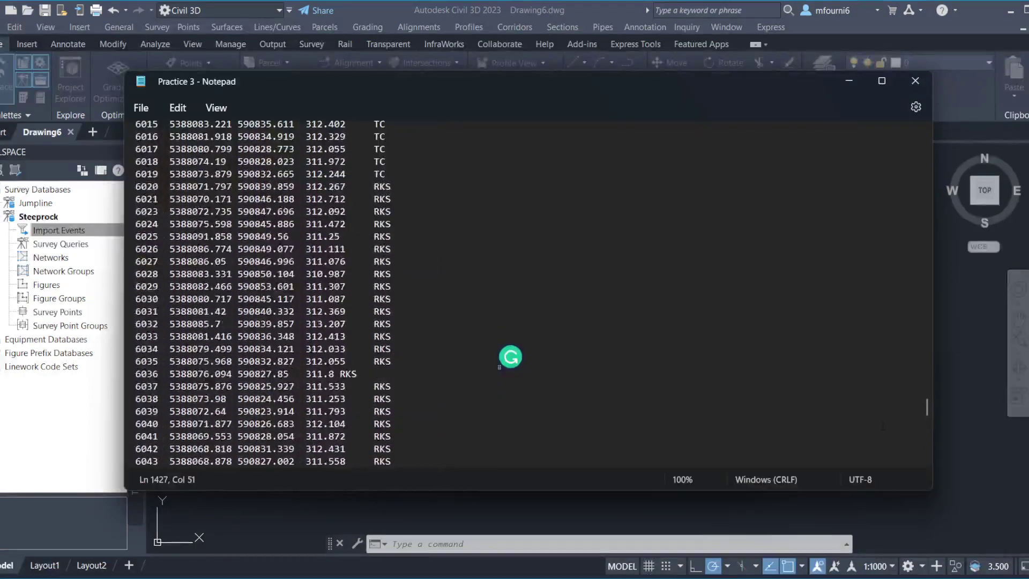
pyautogui.moveTo(926, 403); pyautogui.dragTo(906, 135)
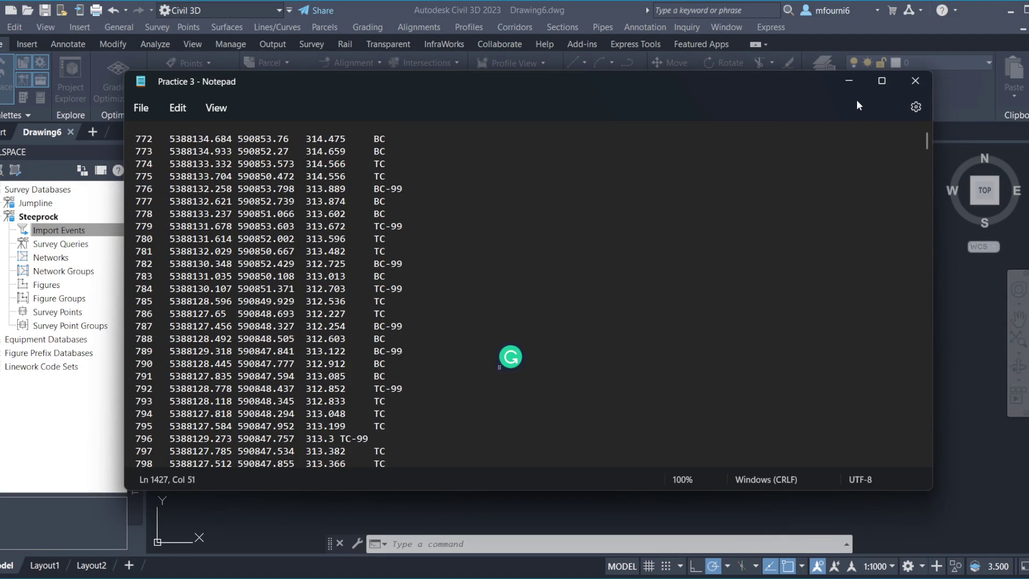
# Compare the PENZD format, then settle on PNEZD (space delimited) for the point file
pyautogui.click(849, 81)
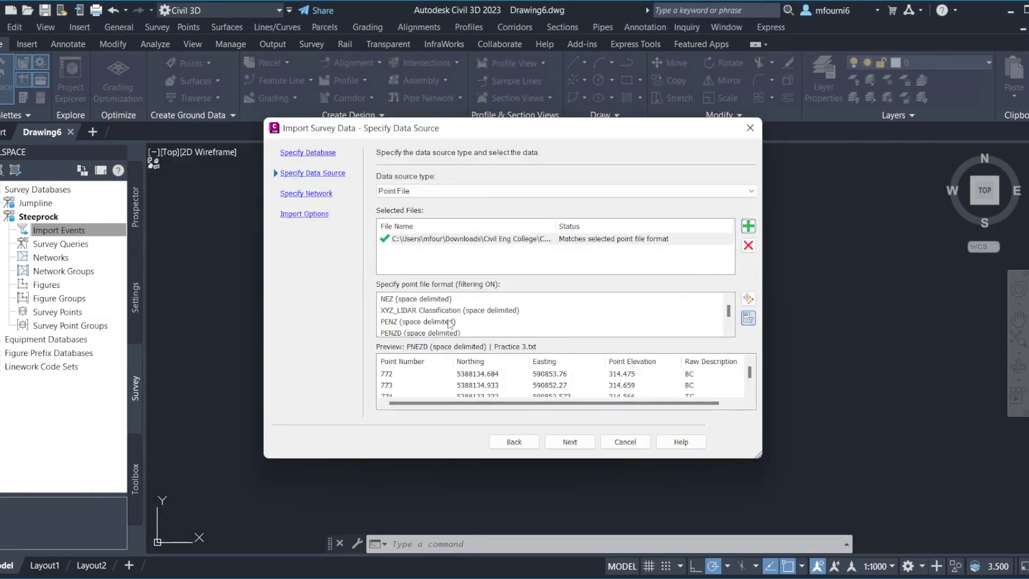
pyautogui.scroll(-2, 475, 333)
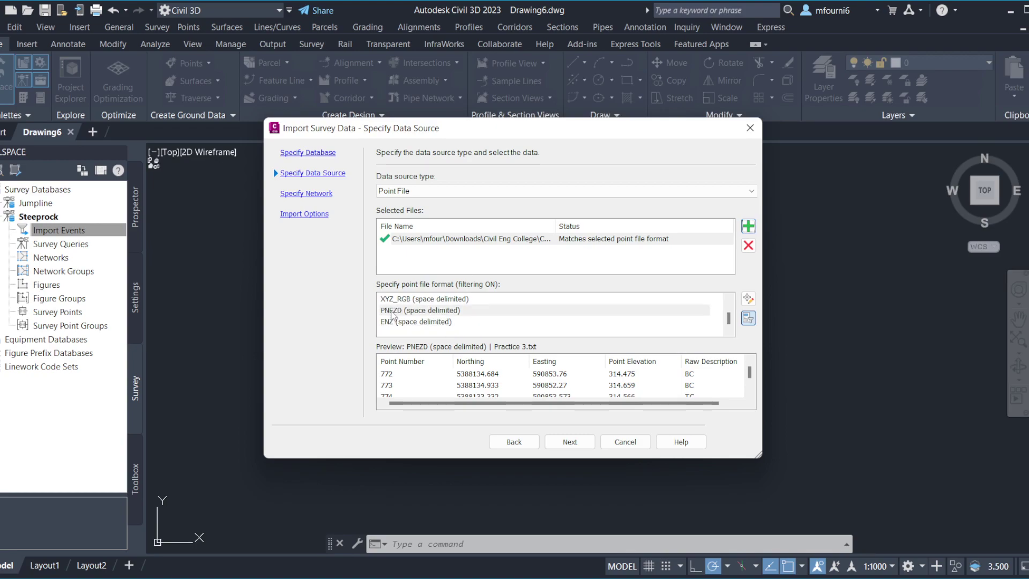
pyautogui.click(393, 312)
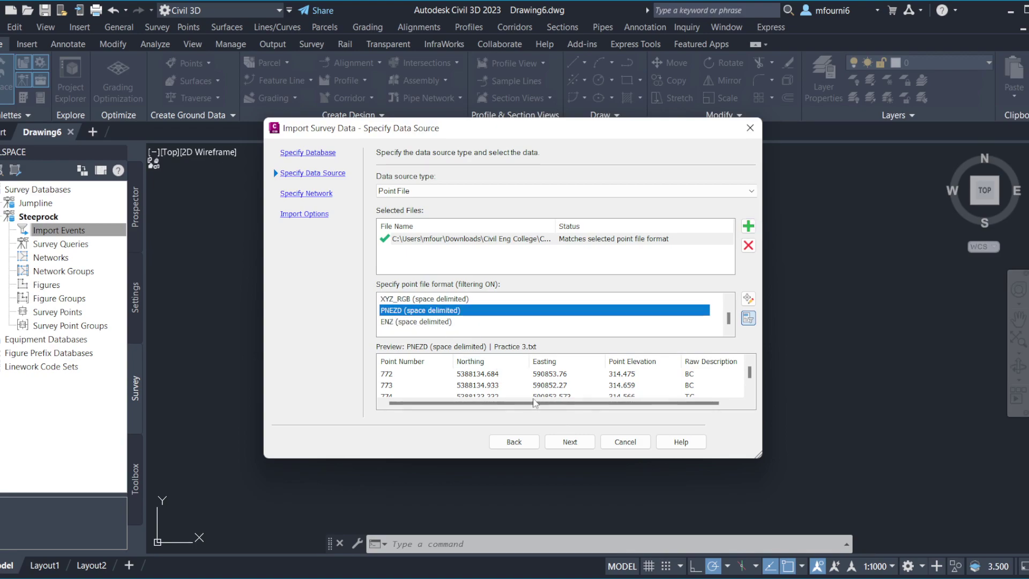
pyautogui.scroll(1, 419, 324)
pyautogui.scroll(1, 419, 327)
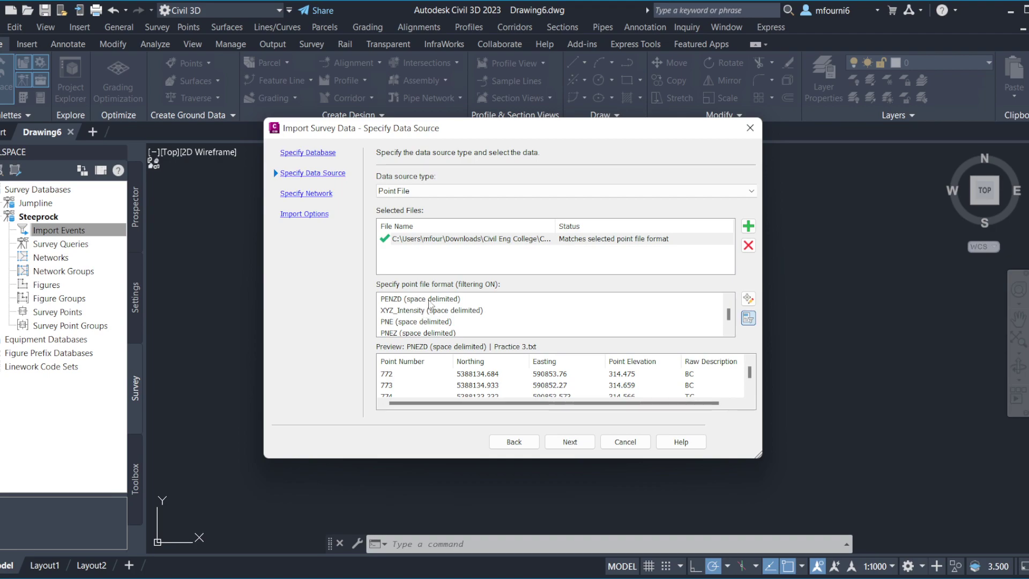
pyautogui.click(413, 303)
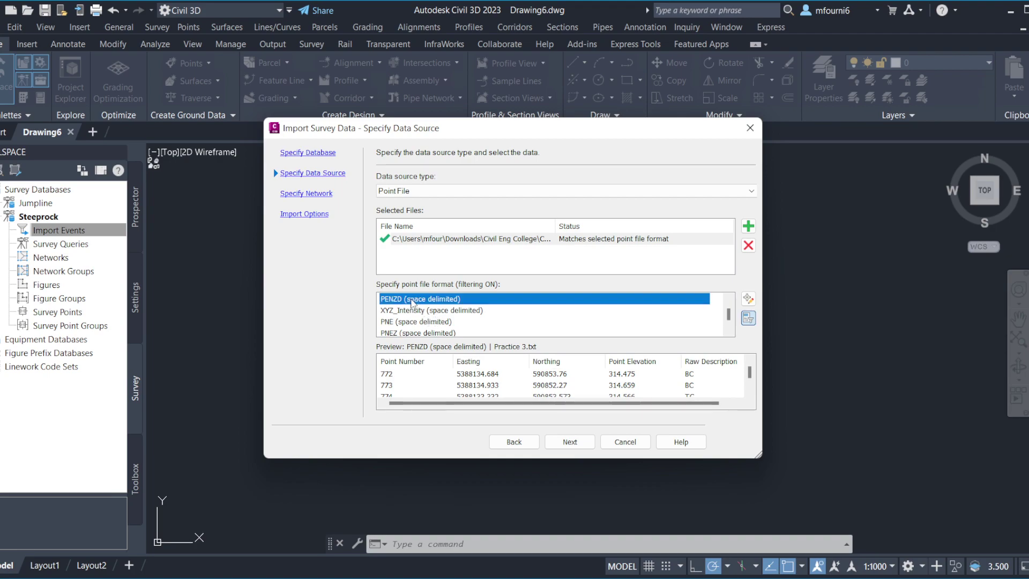
pyautogui.scroll(-3, 412, 305)
pyautogui.click(404, 312)
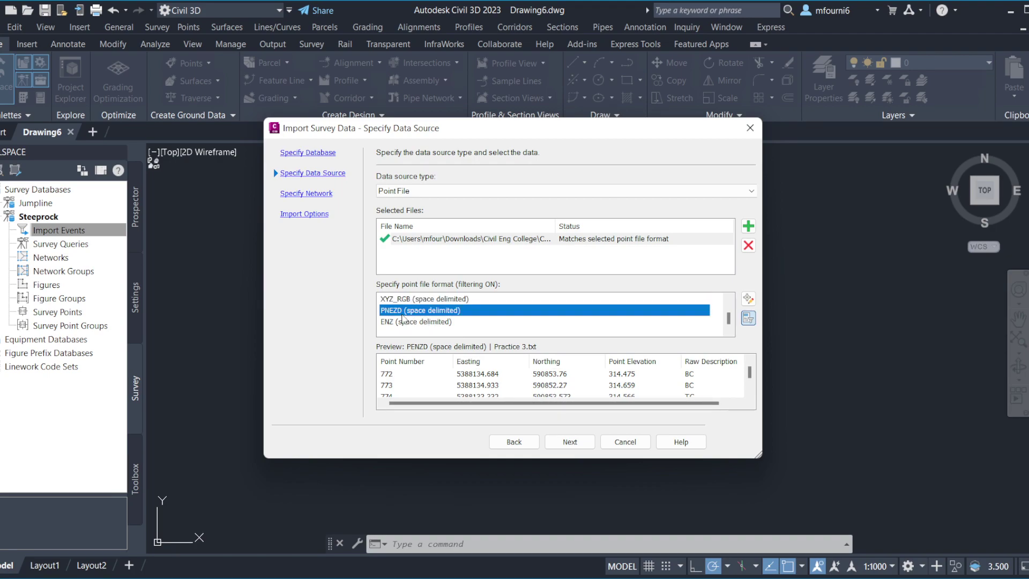
pyautogui.click(785, 569)
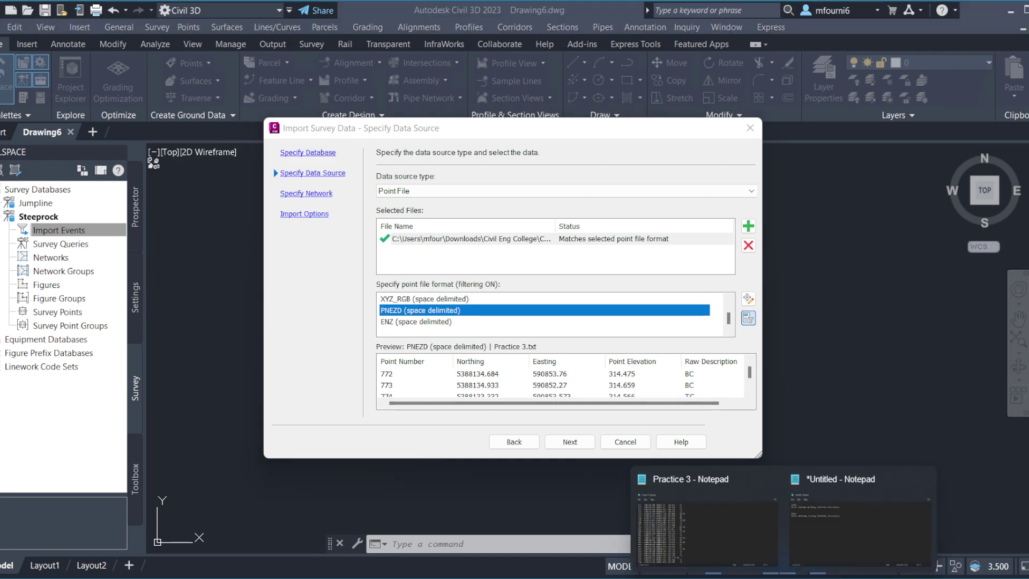
# Add a comma after Description in the untitled format notes
pyautogui.click(840, 542)
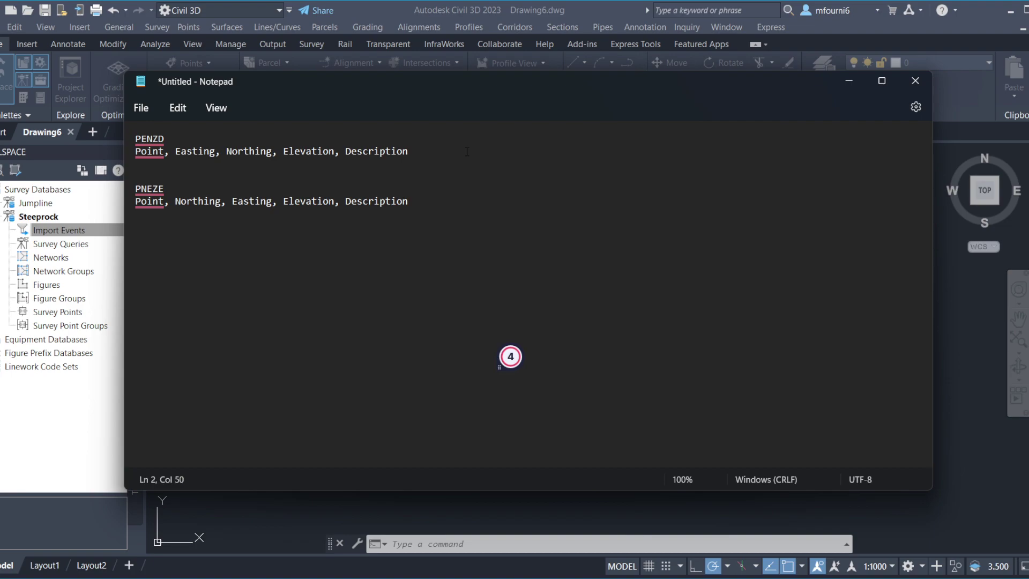
pyautogui.press('BackSpace')
pyautogui.write(',')
pyautogui.click(438, 208)
pyautogui.press('Return')
# Append 'We are using this one' to the PNEZE line, then close the notes unsaved
pyautogui.click(476, 204)
pyautogui.write('usi')
pyautogui.write('ng ')
pyautogui.write('thi')
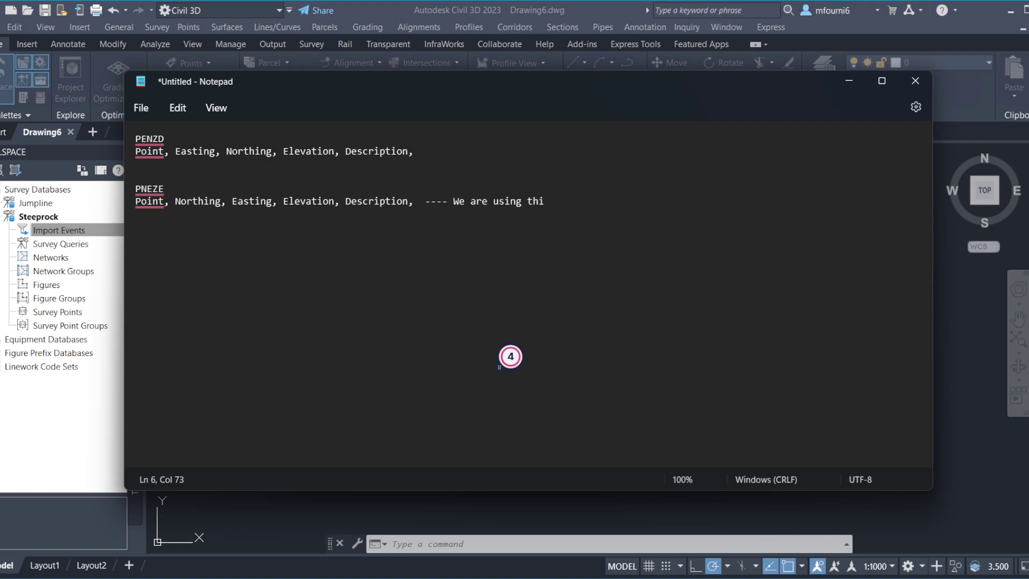
pyautogui.write('s p')
pyautogui.press('BackSpace')
pyautogui.write('one')
pyautogui.moveTo(141, 188); pyautogui.dragTo(170, 189)
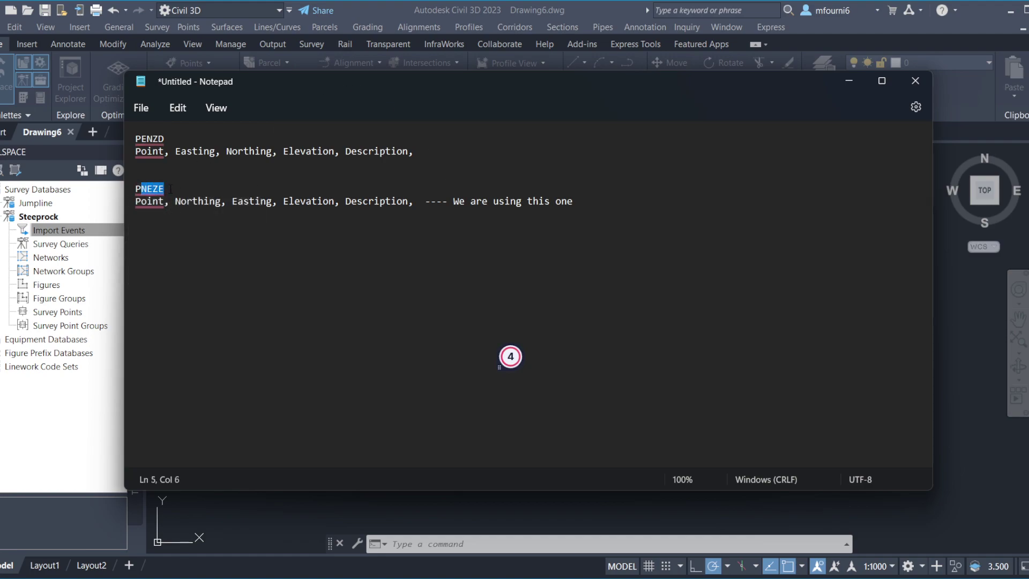
pyautogui.click(209, 254)
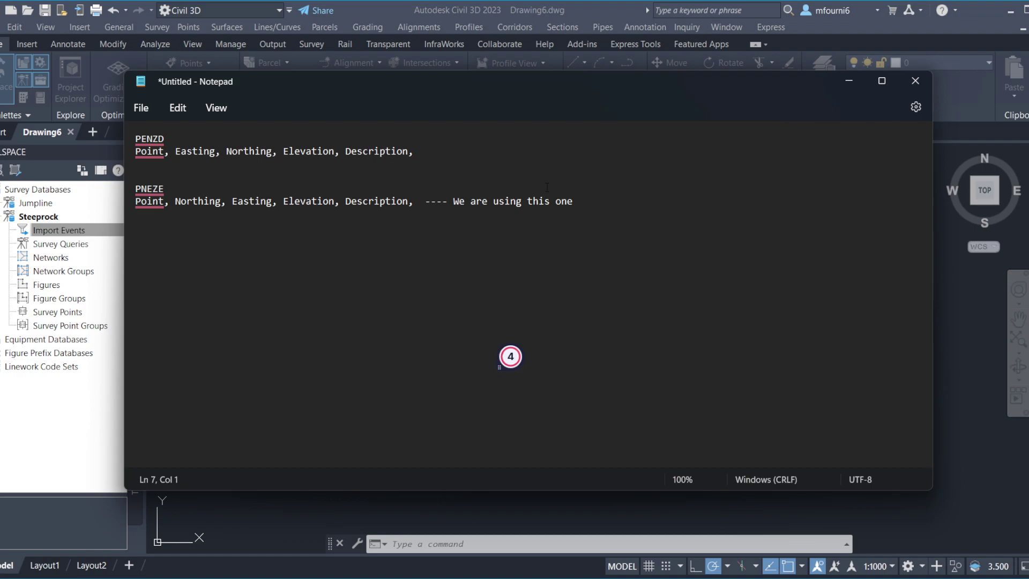
pyautogui.click(921, 83)
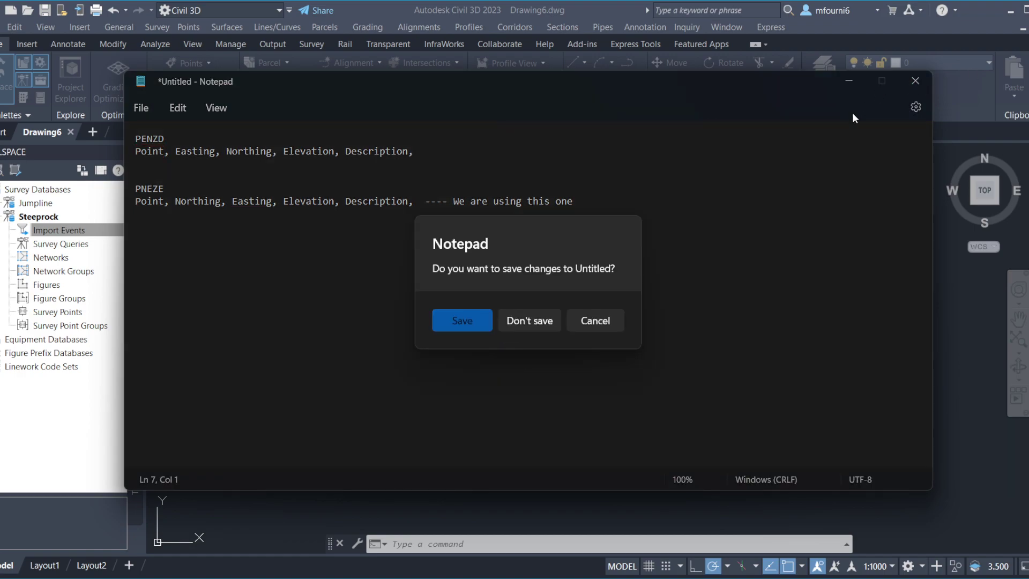
pyautogui.click(534, 320)
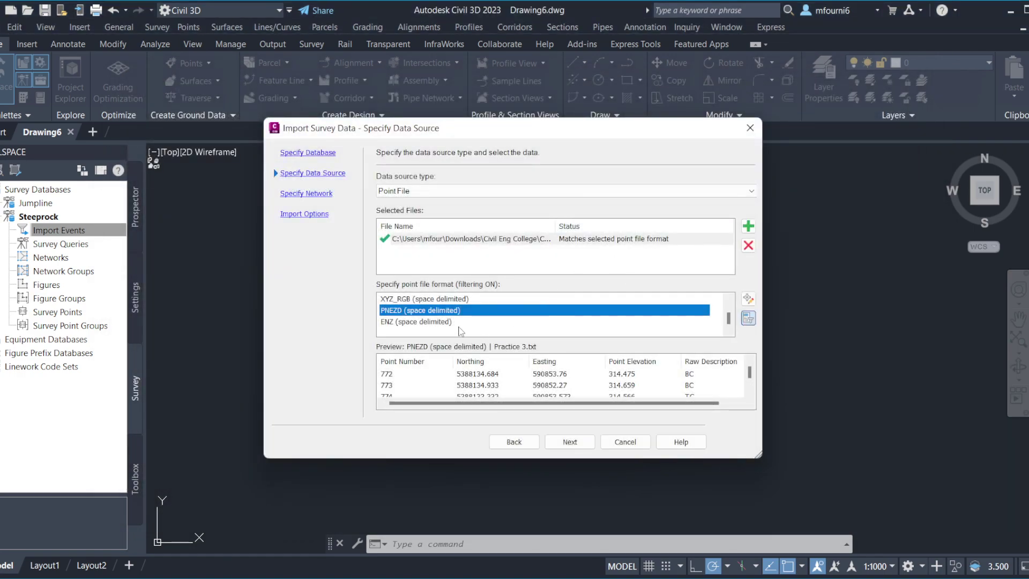
# Use no survey network, turn linework processing off, and keep figures and survey points inserted
pyautogui.click(570, 441)
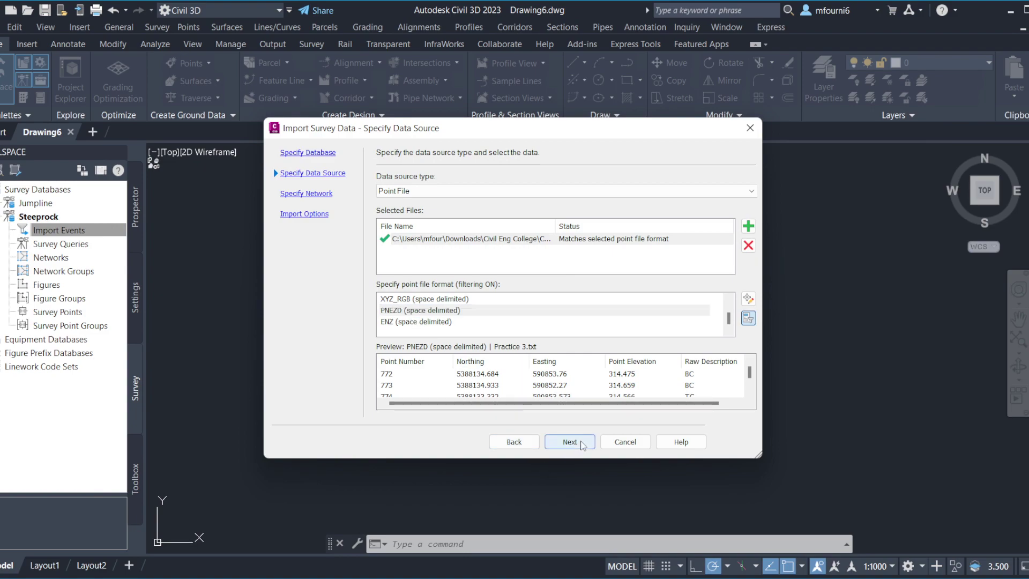
pyautogui.click(412, 200)
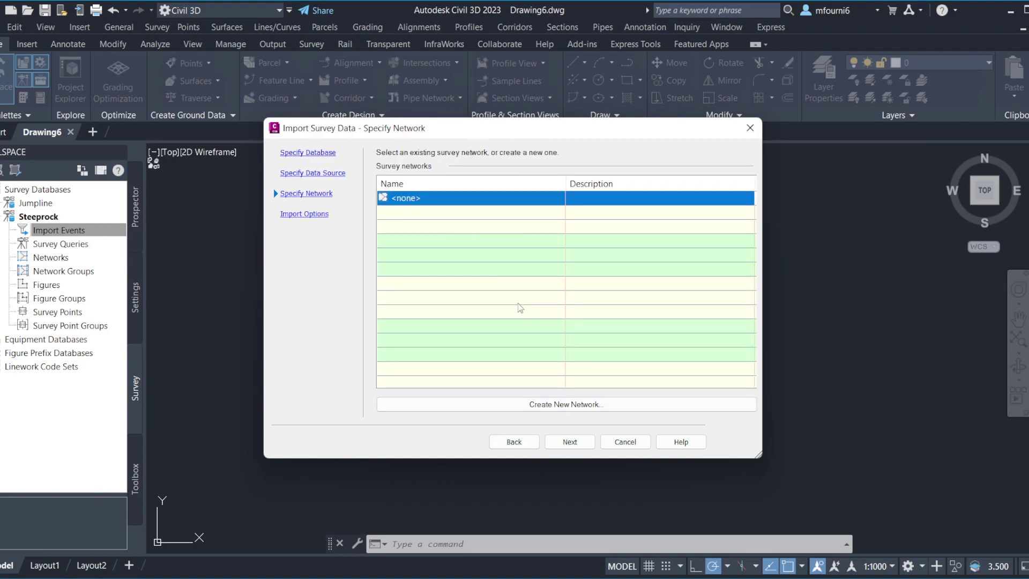
pyautogui.click(573, 445)
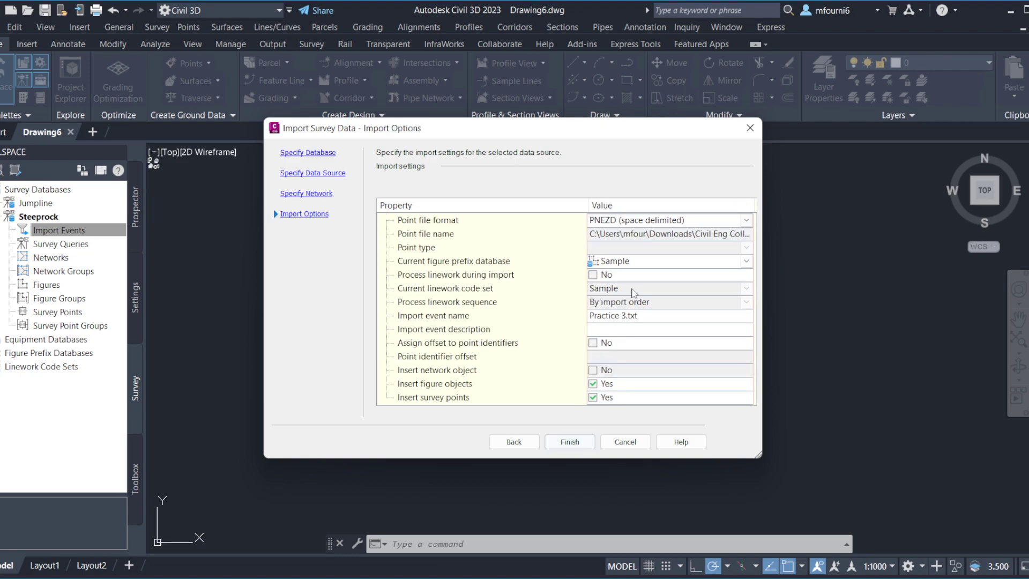
pyautogui.click(593, 397)
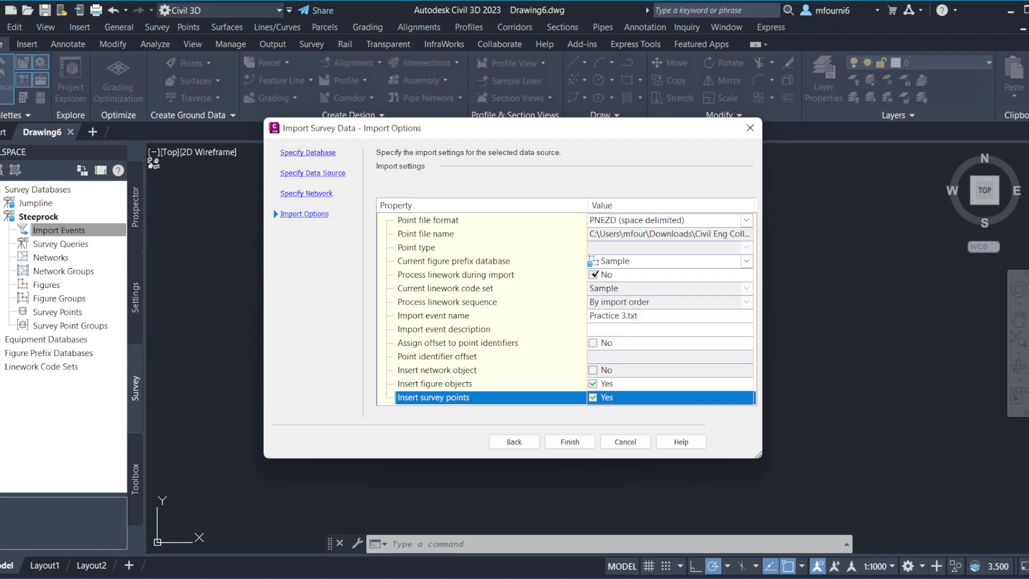
pyautogui.click(594, 274)
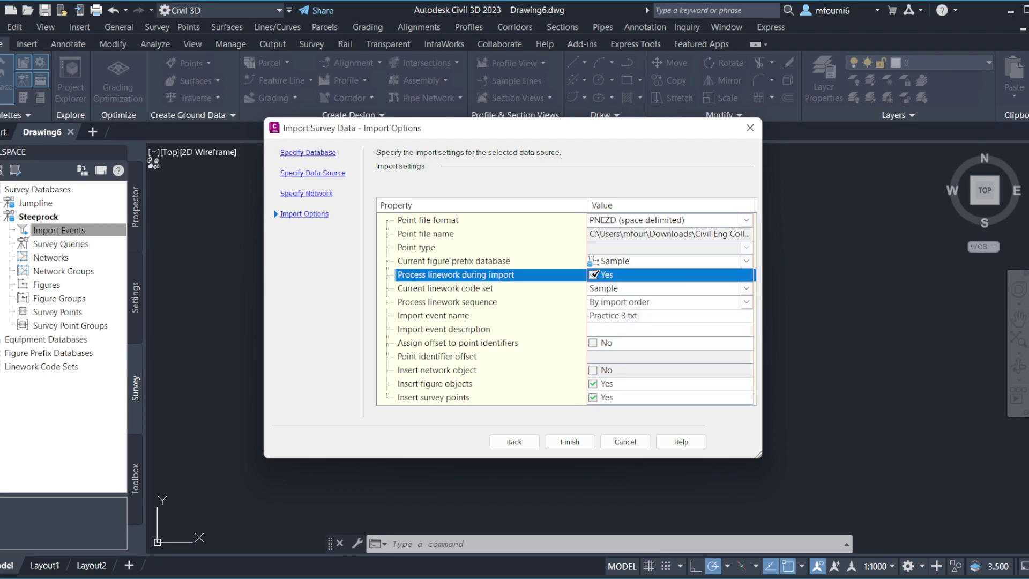
pyautogui.click(594, 274)
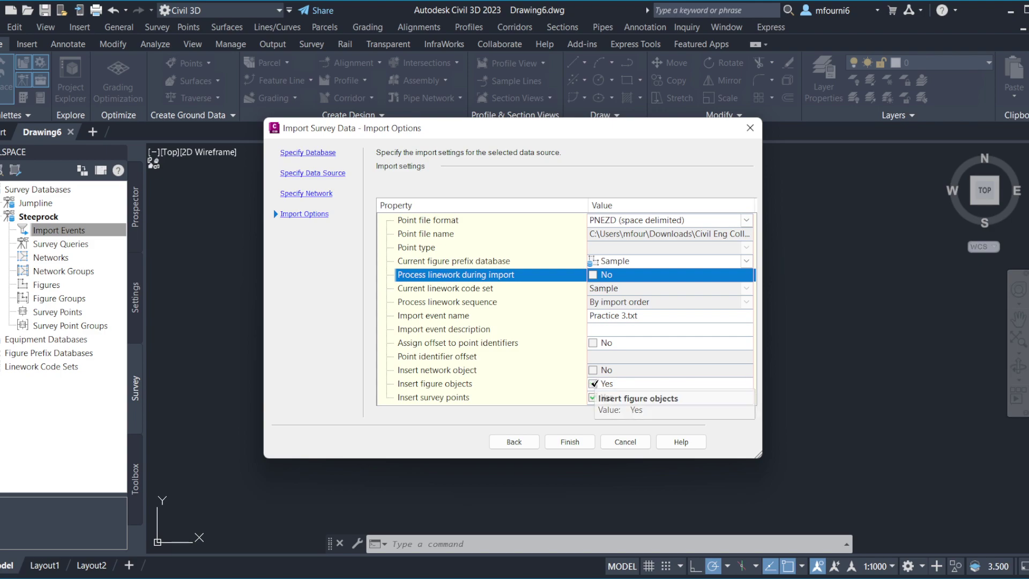
pyautogui.click(595, 383)
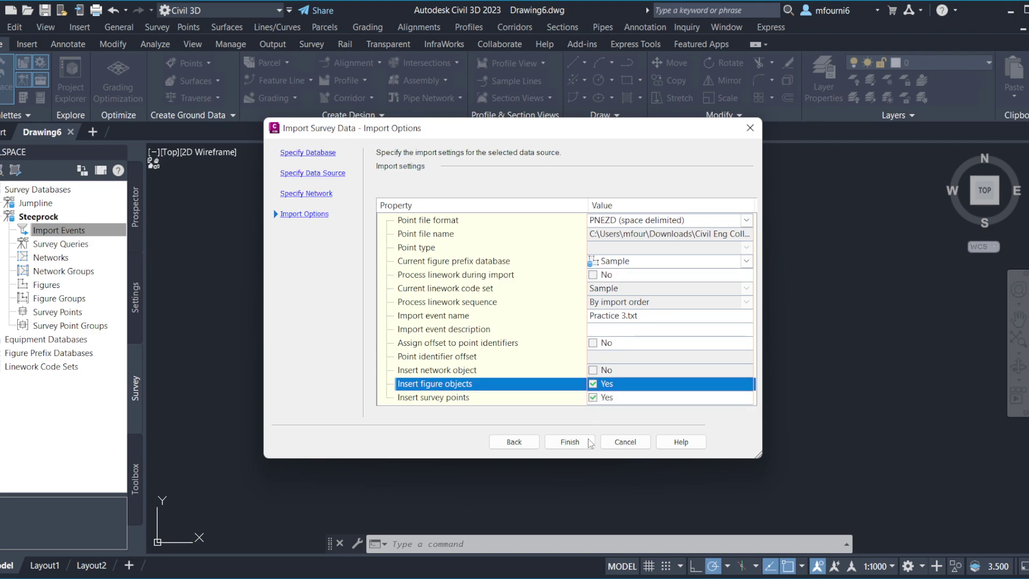
# Finish importing Practice 3.txt and set the annotation scale to 1:200
pyautogui.click(564, 445)
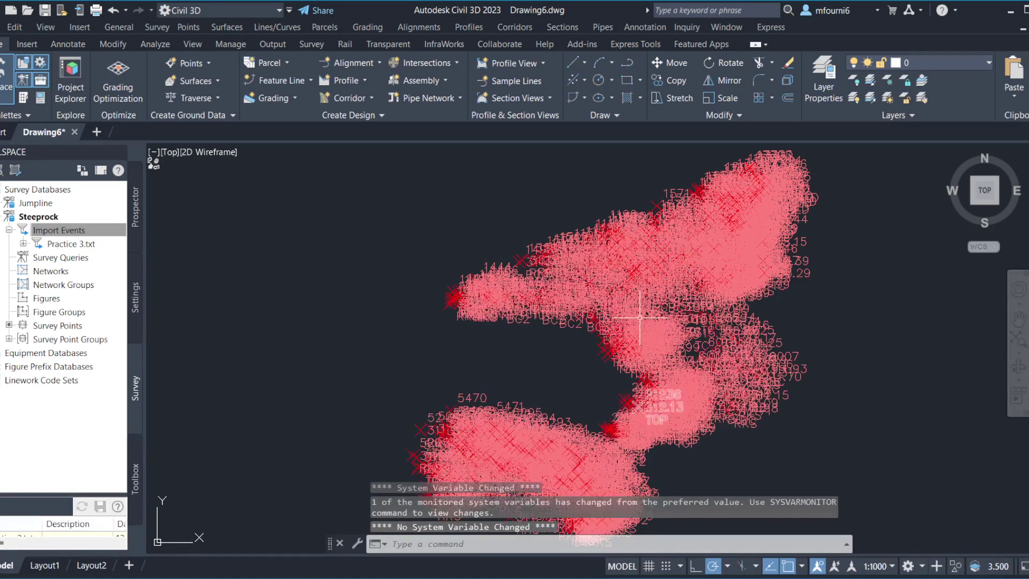
pyautogui.scroll(2, 649, 285)
pyautogui.scroll(3, 648, 286)
pyautogui.scroll(-3, 649, 285)
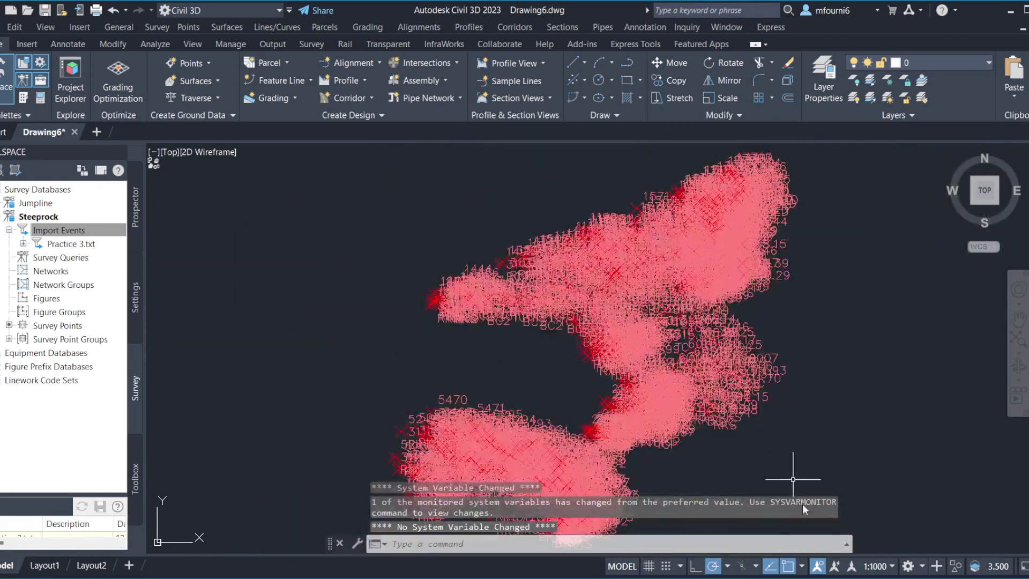
pyautogui.click(879, 567)
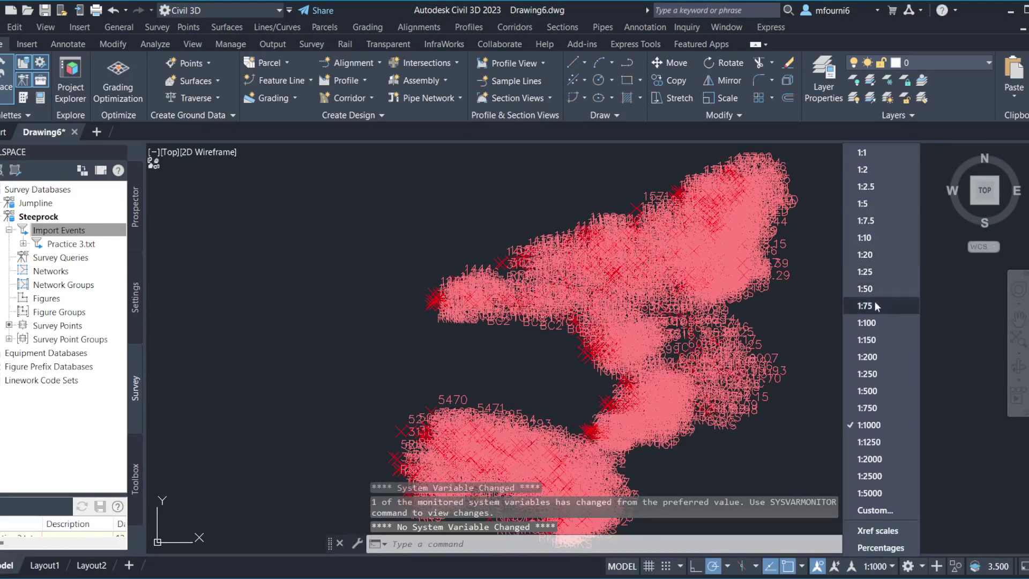
pyautogui.click(880, 358)
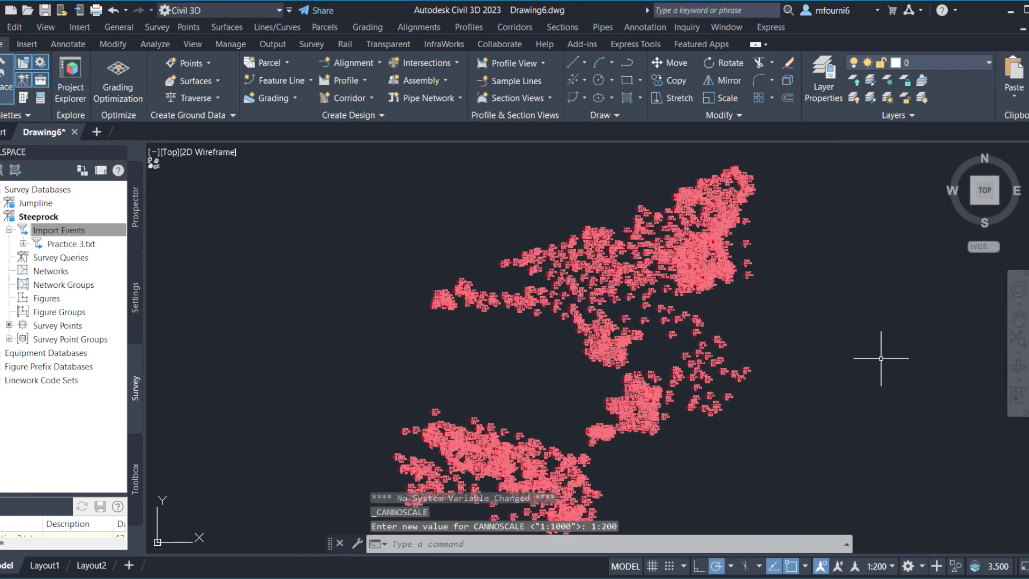
# Create a new point group, entering the name 'All Poiny' for All Points
pyautogui.click(134, 217)
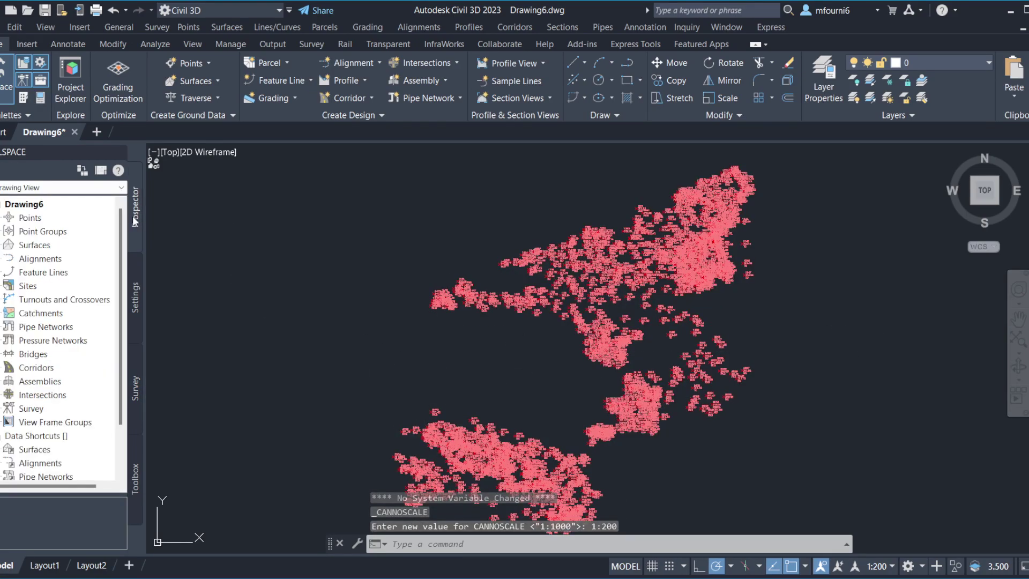
pyautogui.click(32, 246)
pyautogui.rightClick(32, 246)
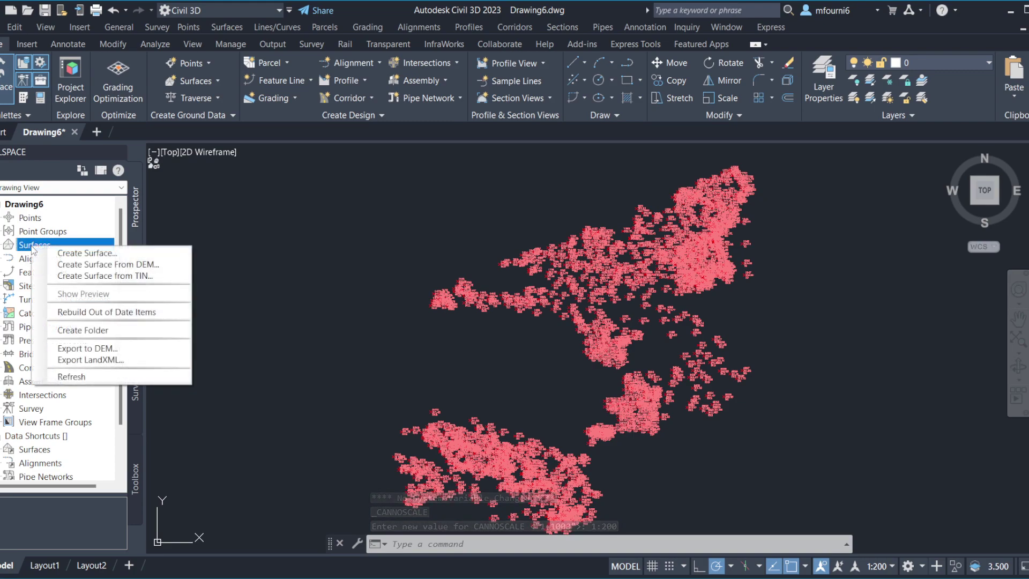
pyautogui.click(25, 232)
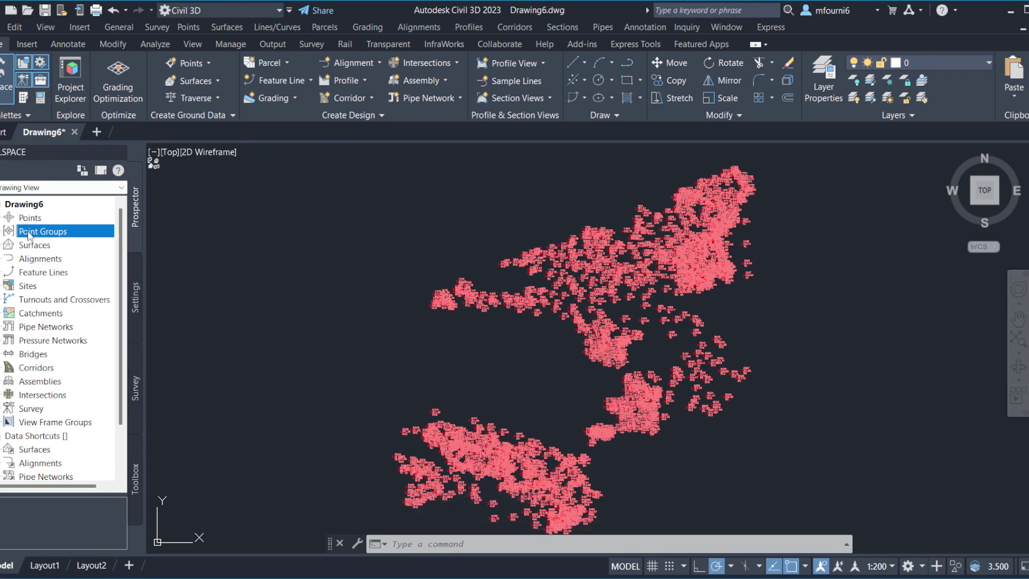
pyautogui.rightClick(27, 231)
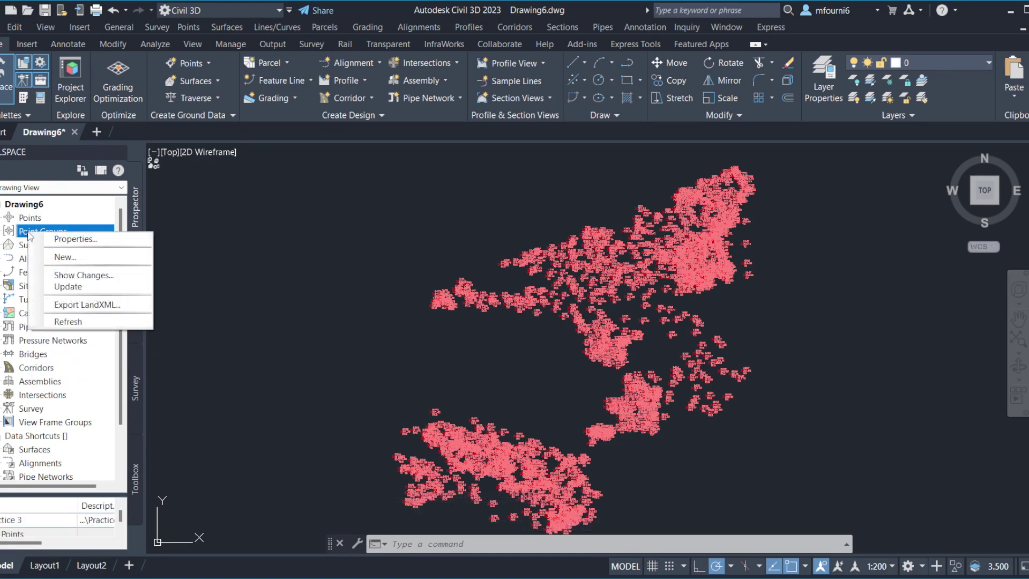
pyautogui.click(68, 256)
pyautogui.moveTo(364, 197); pyautogui.dragTo(225, 197)
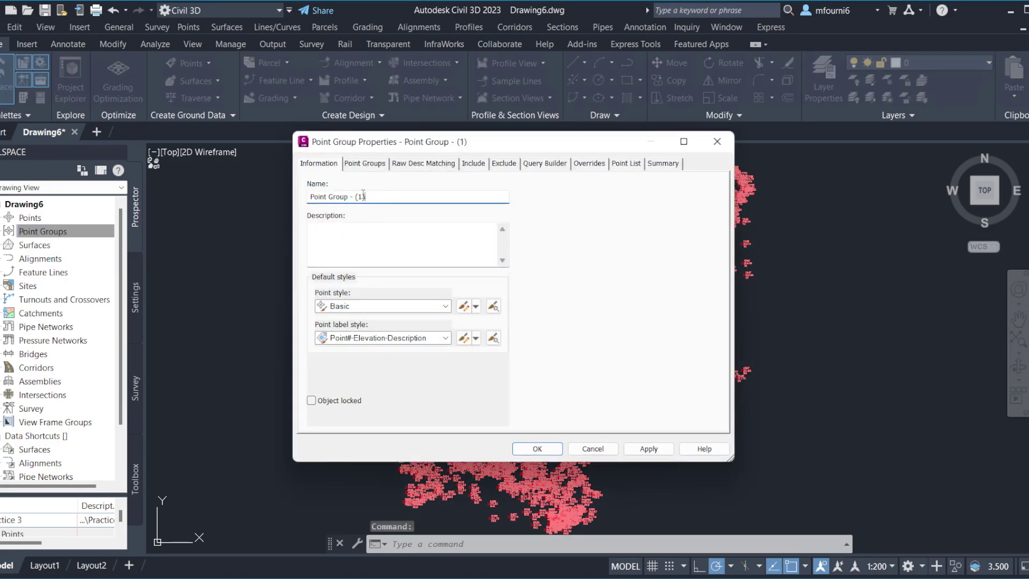
pyautogui.press('BackSpace')
pyautogui.write('A')
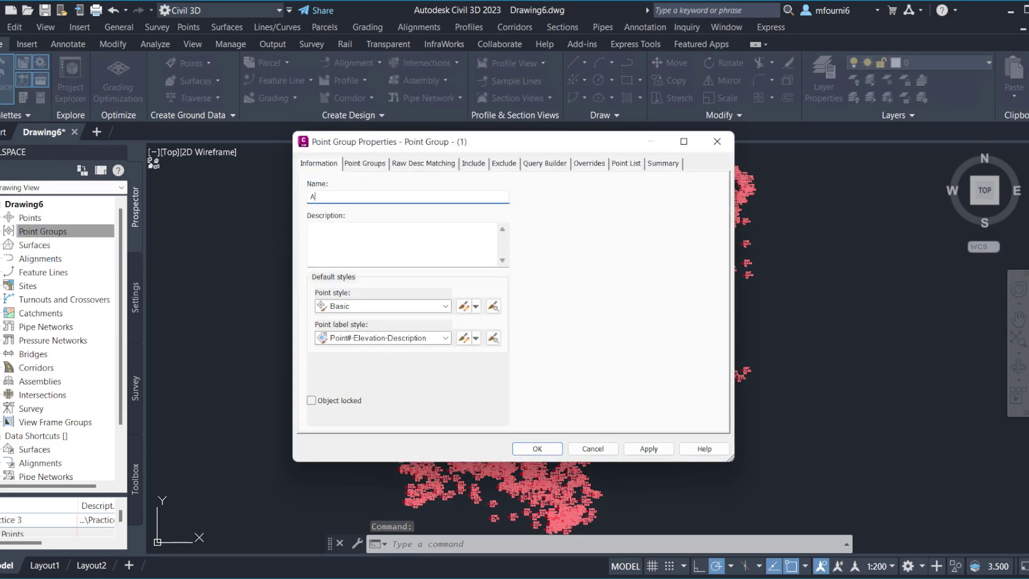
pyautogui.write('ll Poi')
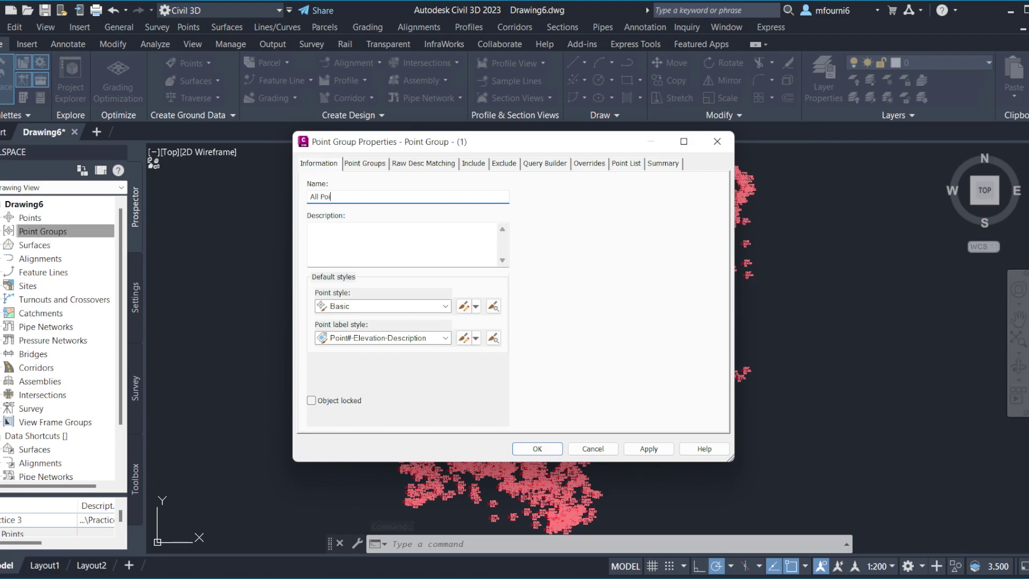
pyautogui.write('ny')
# Tick 'Include all points' for the point group and confirm it
pyautogui.click(469, 165)
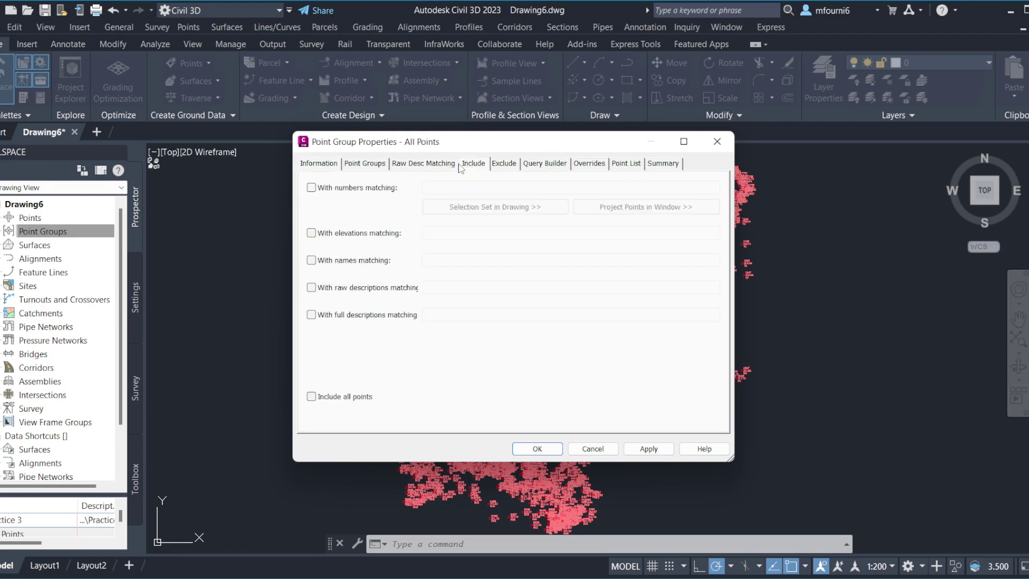
pyautogui.click(330, 166)
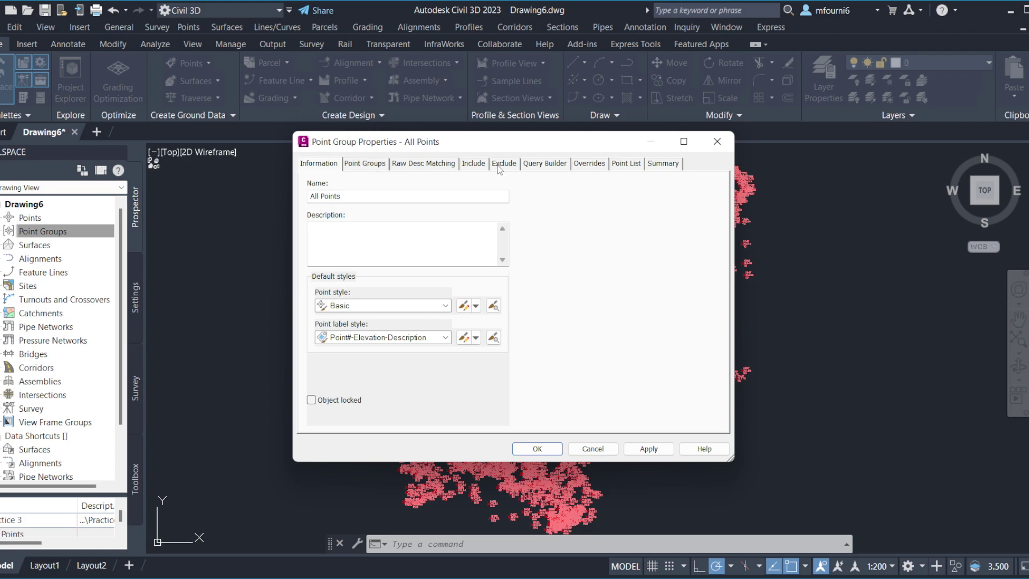
pyautogui.click(473, 164)
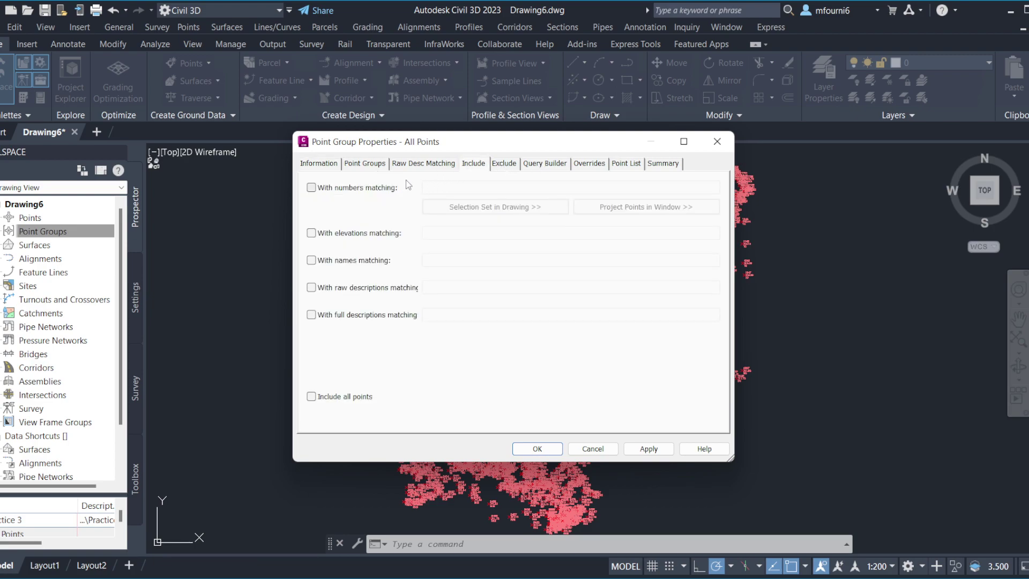
pyautogui.click(325, 399)
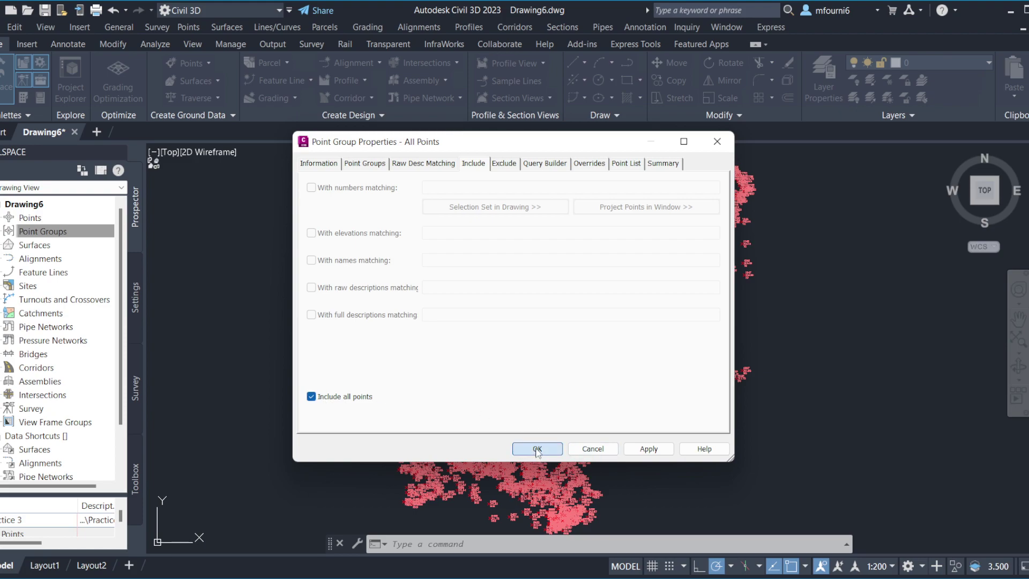
pyautogui.click(538, 450)
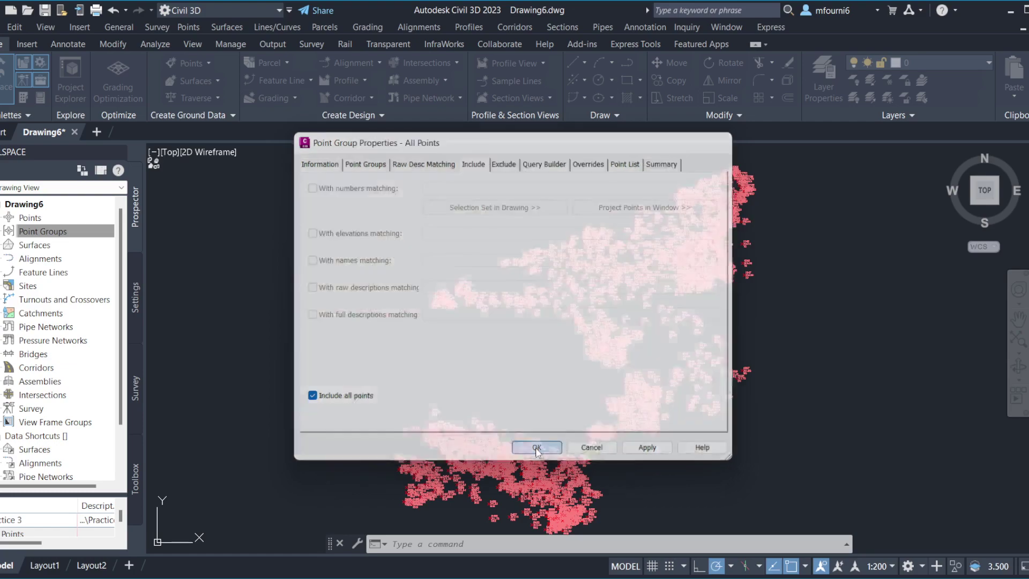
pyautogui.click(66, 232)
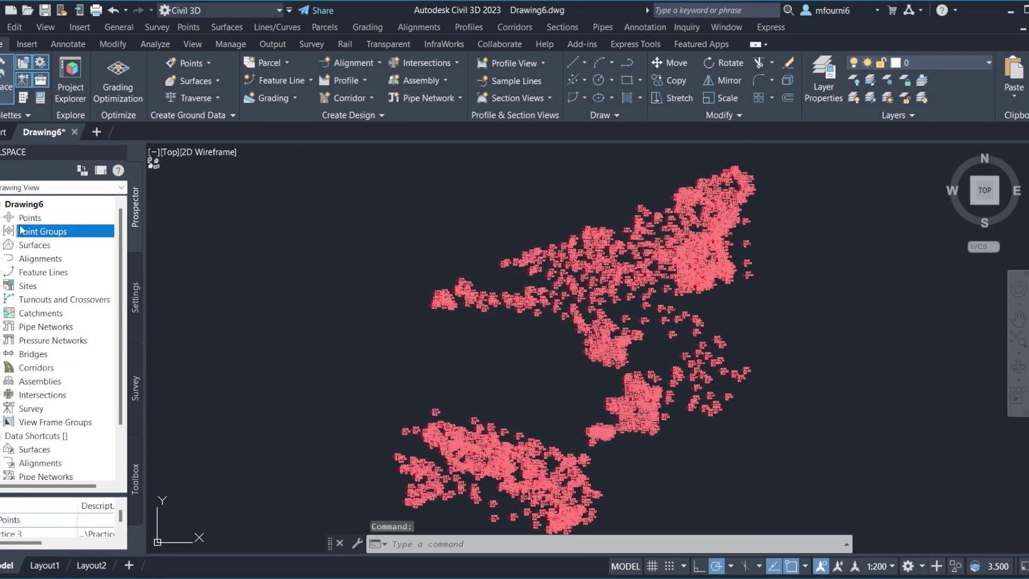
# Review the All Points groups, then start a new point group under Point Groups
pyautogui.click(4, 232)
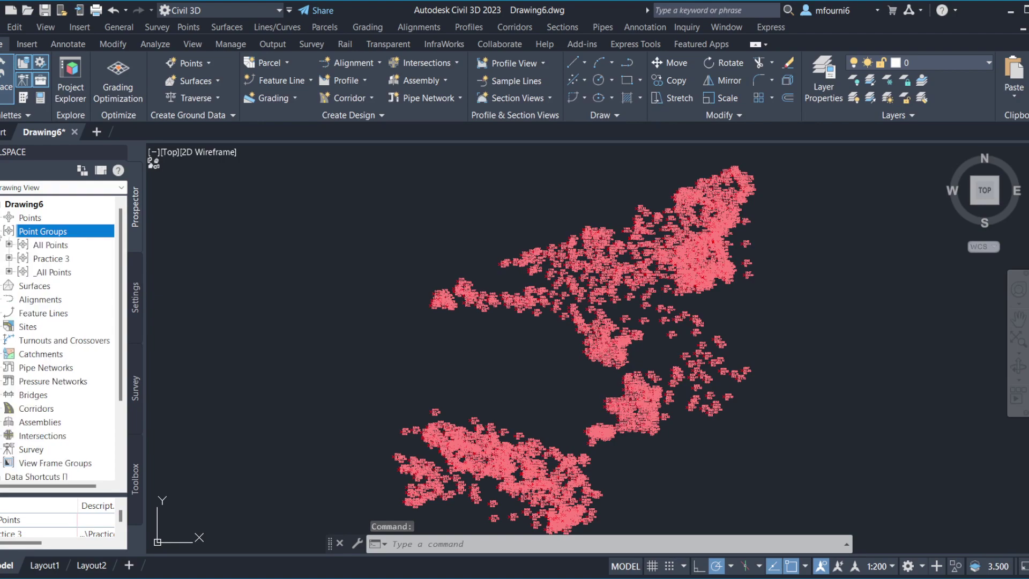
pyautogui.click(54, 273)
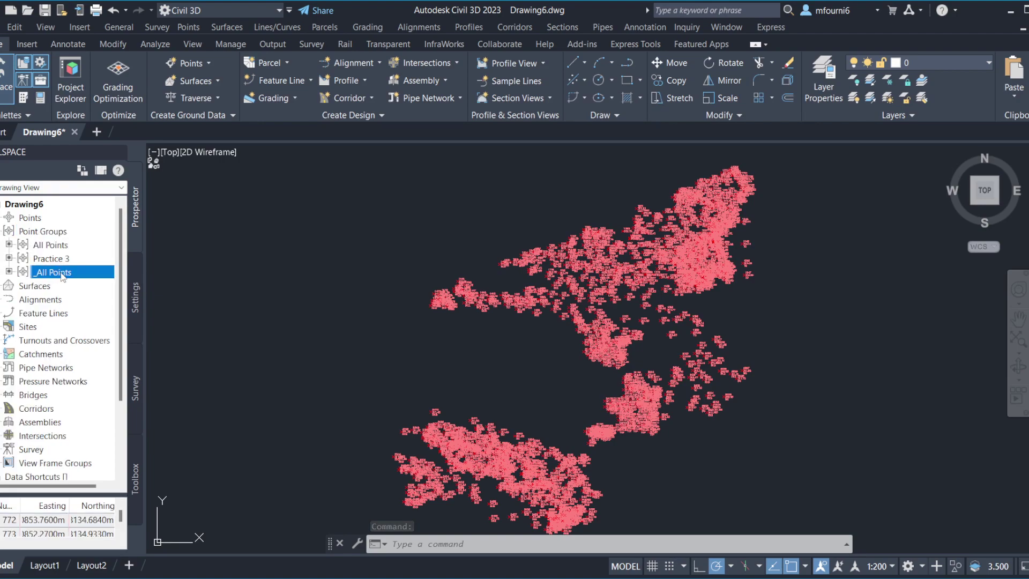
pyautogui.click(64, 245)
pyautogui.rightClick(49, 232)
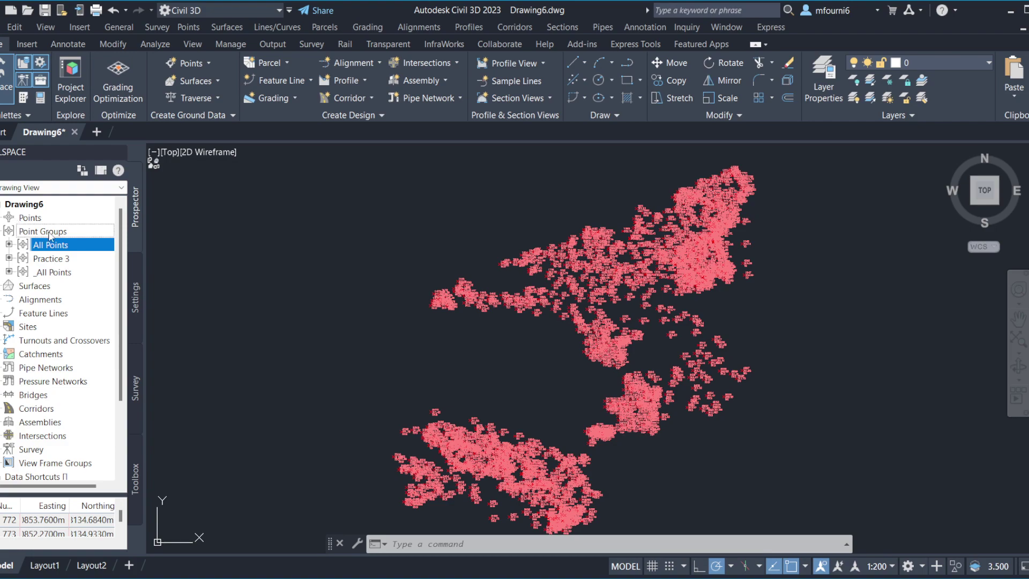
pyautogui.click(111, 264)
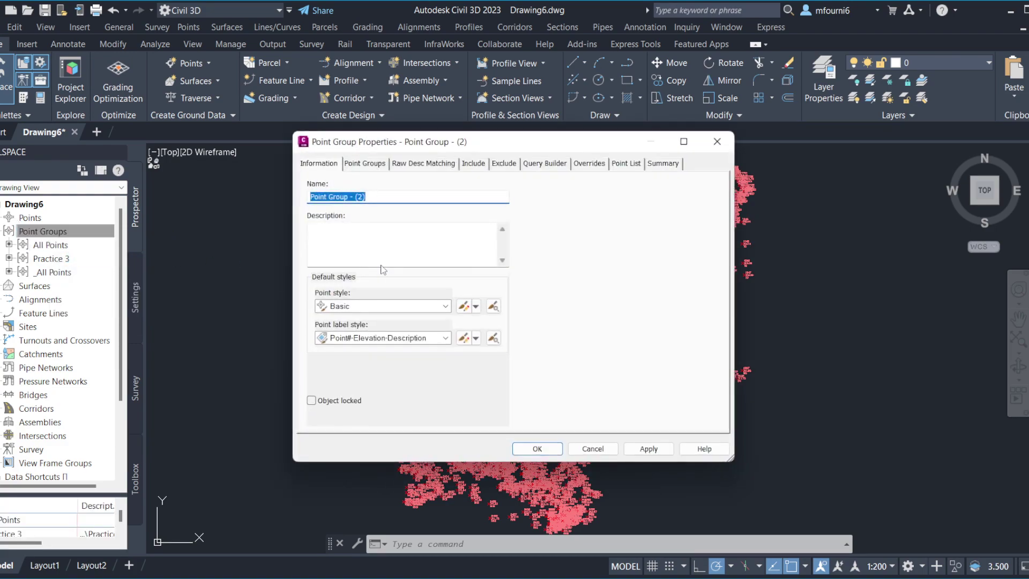
# Rename the new point group to 'Top of Rock Code'
pyautogui.click(357, 198)
pyautogui.moveTo(356, 198); pyautogui.dragTo(243, 195)
pyautogui.press('BackSpace')
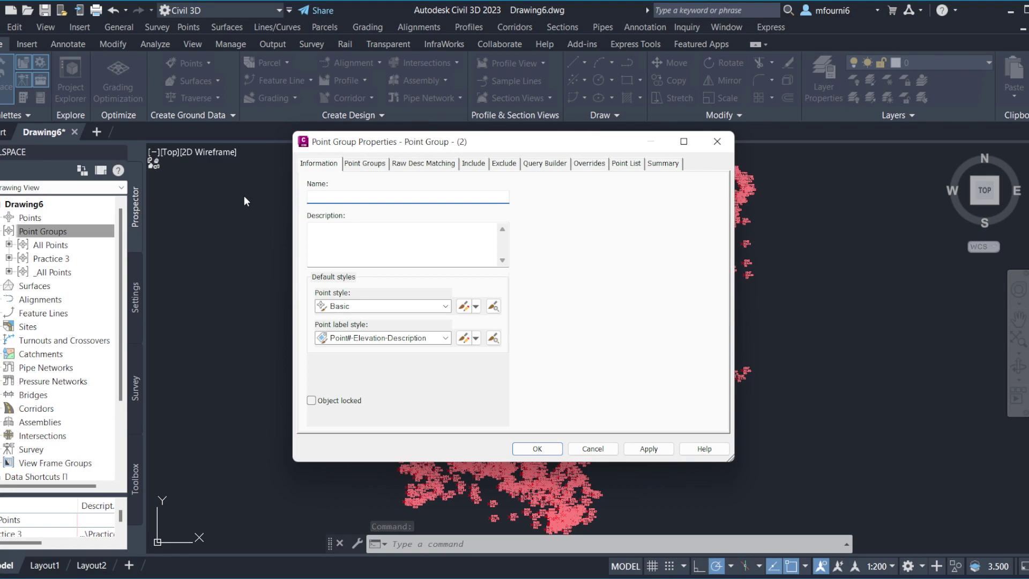
pyautogui.write('T')
pyautogui.write('op of Roc')
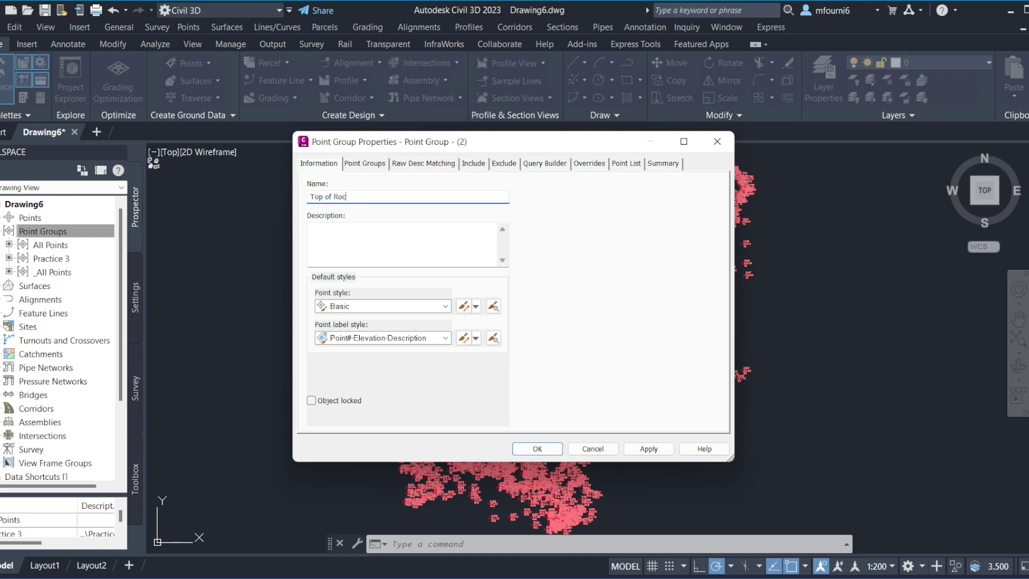
pyautogui.click(403, 196)
# On the Include tab, enable raw description matching and number matching
pyautogui.click(473, 162)
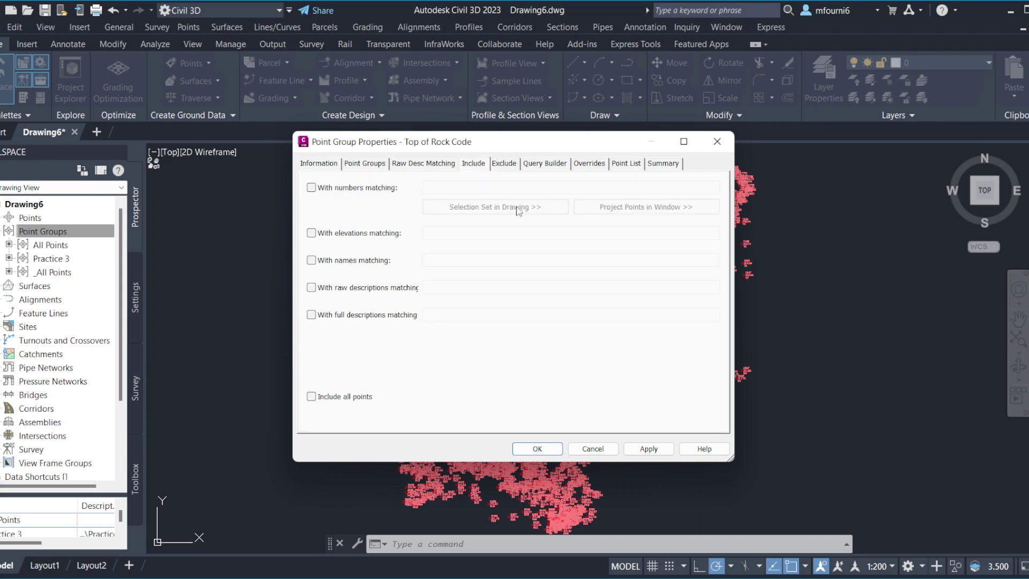
pyautogui.click(321, 289)
pyautogui.click(439, 287)
pyautogui.click(326, 188)
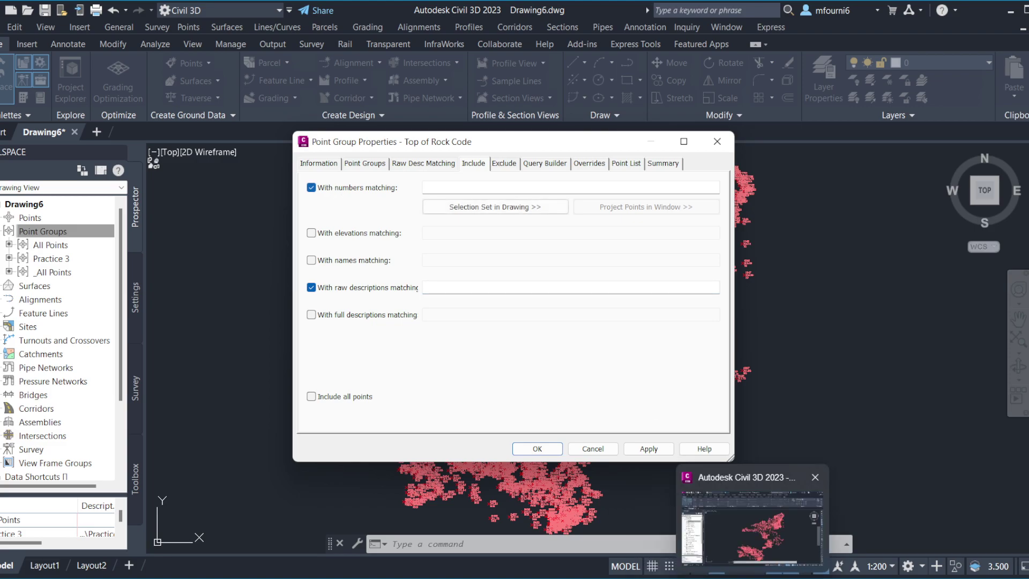
# Copy the first TOP OF ROCK number 21100 from Notepad into the number filter
pyautogui.scroll(-3, 417, 318)
pyautogui.scroll(-3, 417, 319)
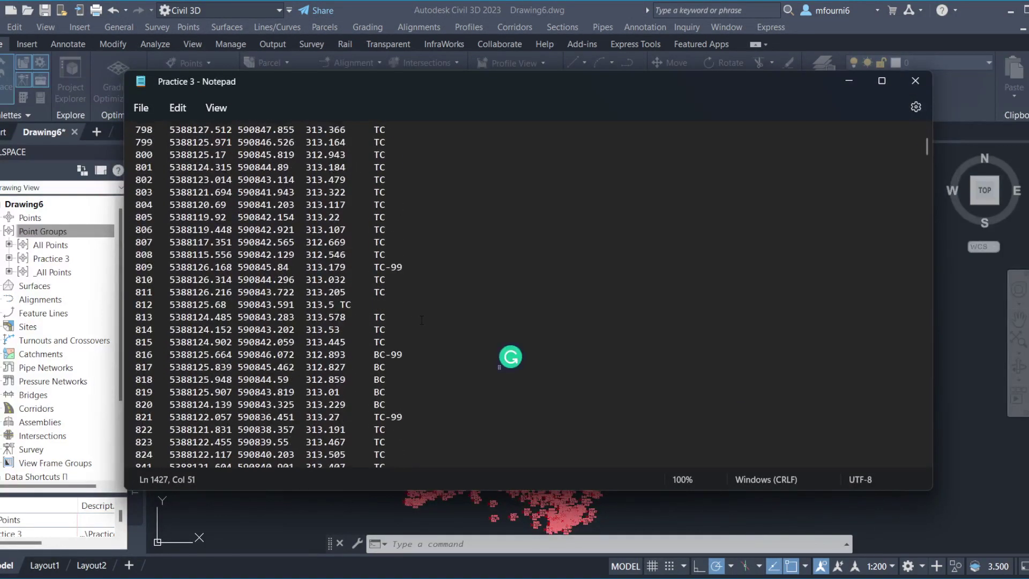
pyautogui.scroll(-15, 417, 318)
pyautogui.scroll(-20, 417, 318)
pyautogui.scroll(-18, 417, 319)
pyautogui.scroll(-18, 417, 318)
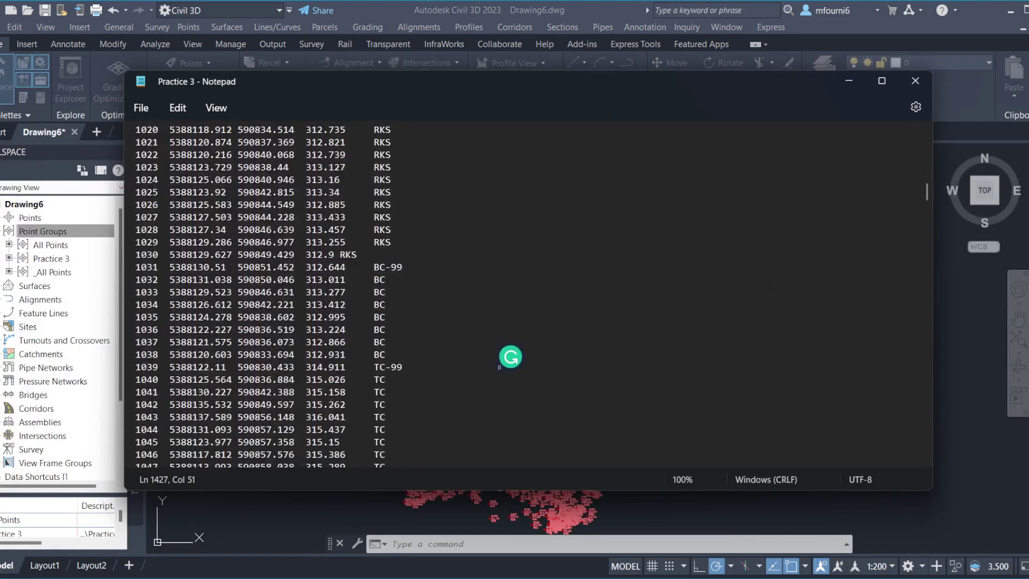
pyautogui.moveTo(925, 185); pyautogui.dragTo(908, 405)
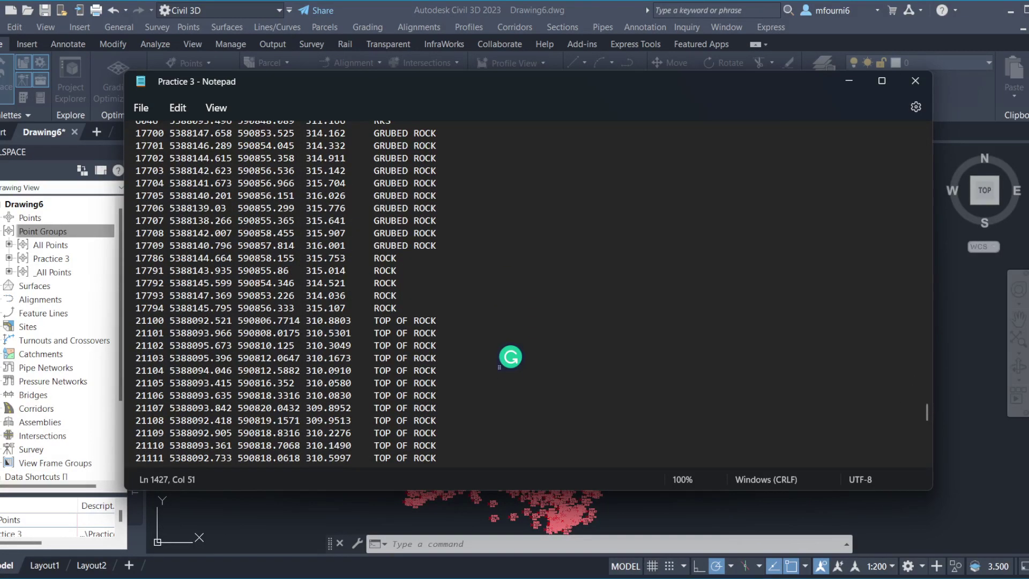
pyautogui.doubleClick(150, 321)
pyautogui.hotkey('ctrl', 'c')
pyautogui.rightClick(139, 326)
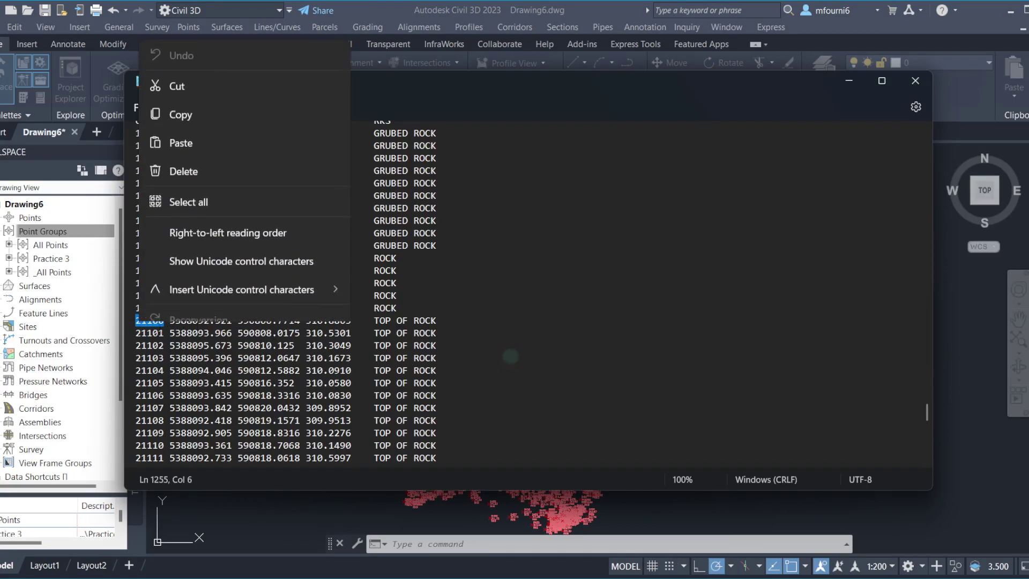
pyautogui.click(197, 105)
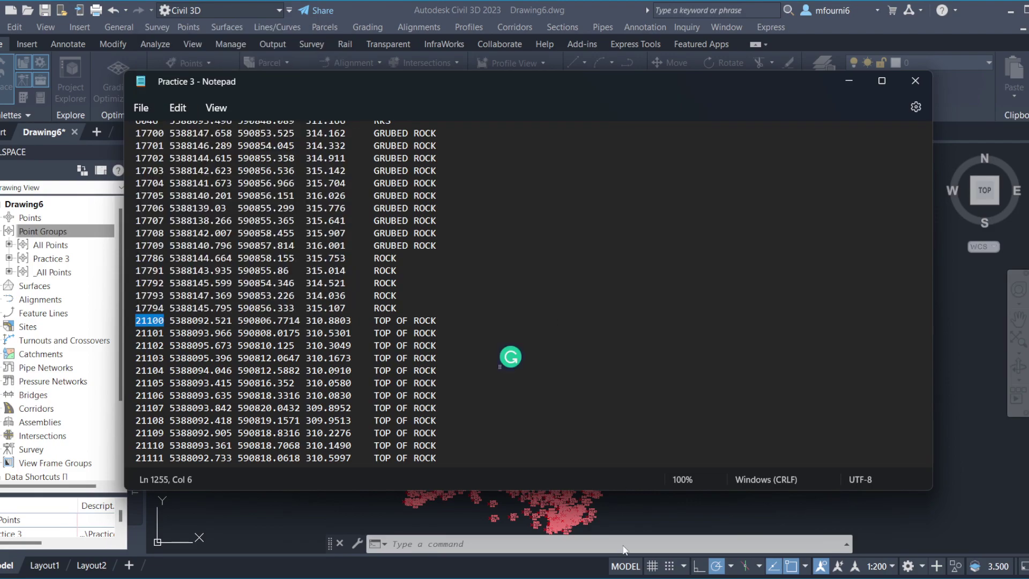
pyautogui.hotkey('alt', 'Tab')
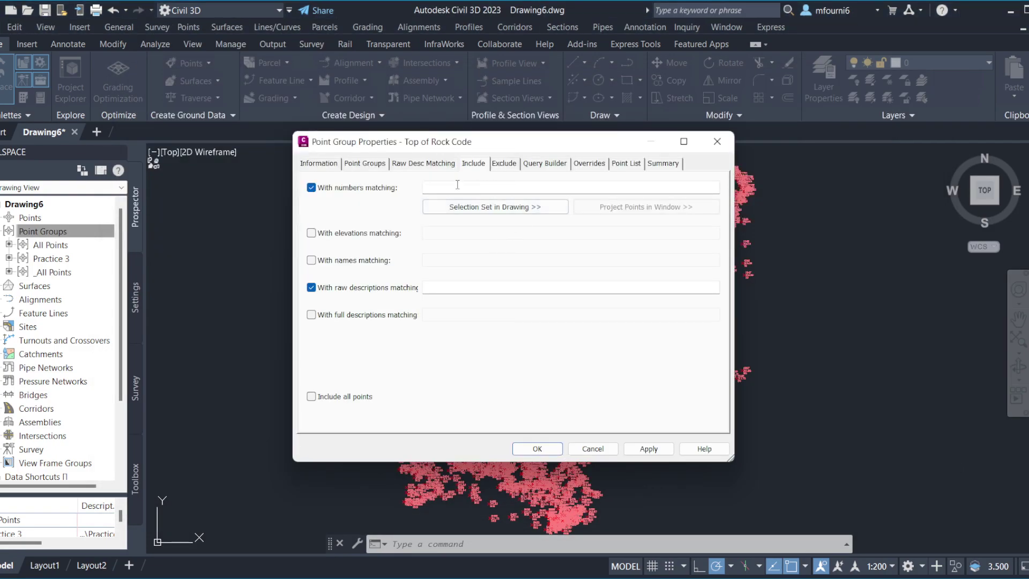
pyautogui.click(454, 185)
pyautogui.hotkey('ctrl', 'v')
pyautogui.hotkey('alt', 'Tab')
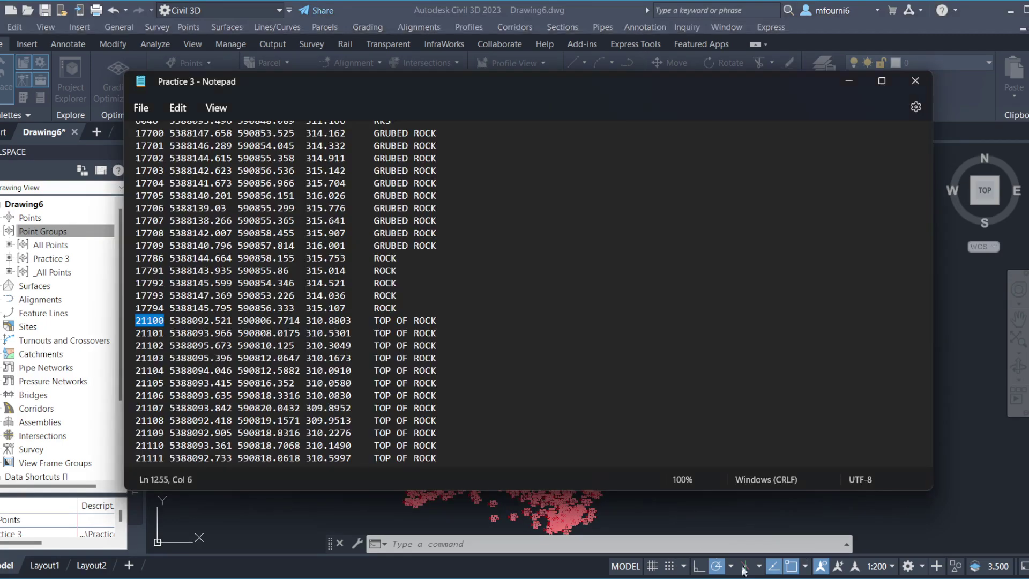
pyautogui.scroll(-7, 498, 368)
pyautogui.scroll(-20, 499, 368)
pyautogui.scroll(-15, 499, 368)
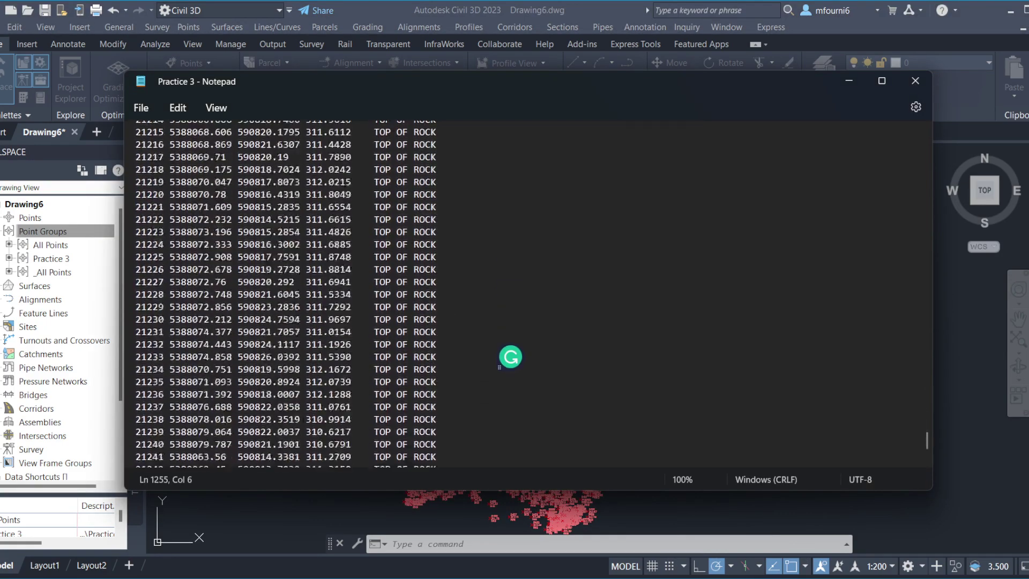
pyautogui.scroll(-11, 499, 368)
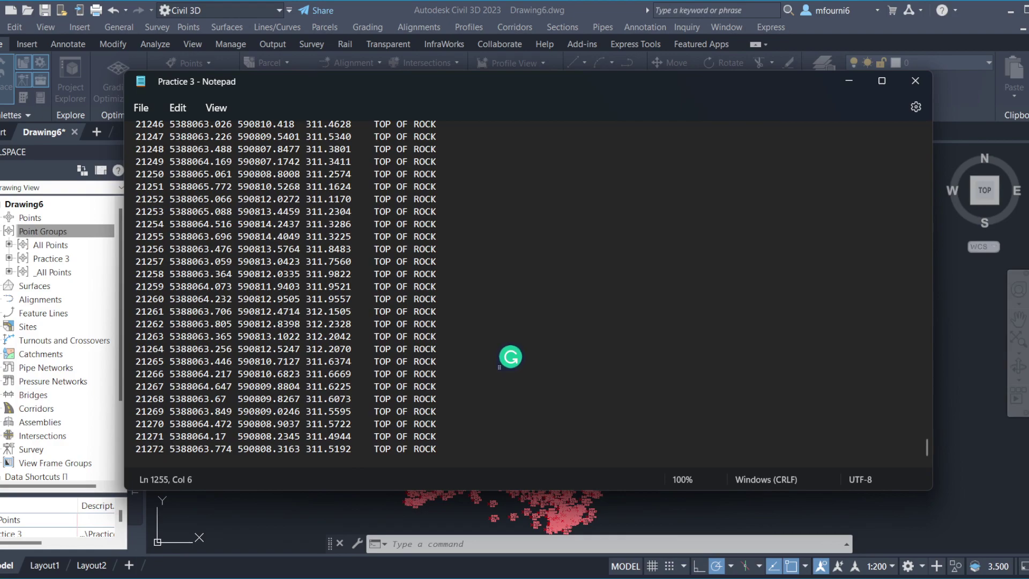
pyautogui.press('pagedown')
pyautogui.moveTo(164, 448); pyautogui.dragTo(117, 449)
pyautogui.hotkey('ctrl', 'c')
pyautogui.hotkey('alt', 'Tab')
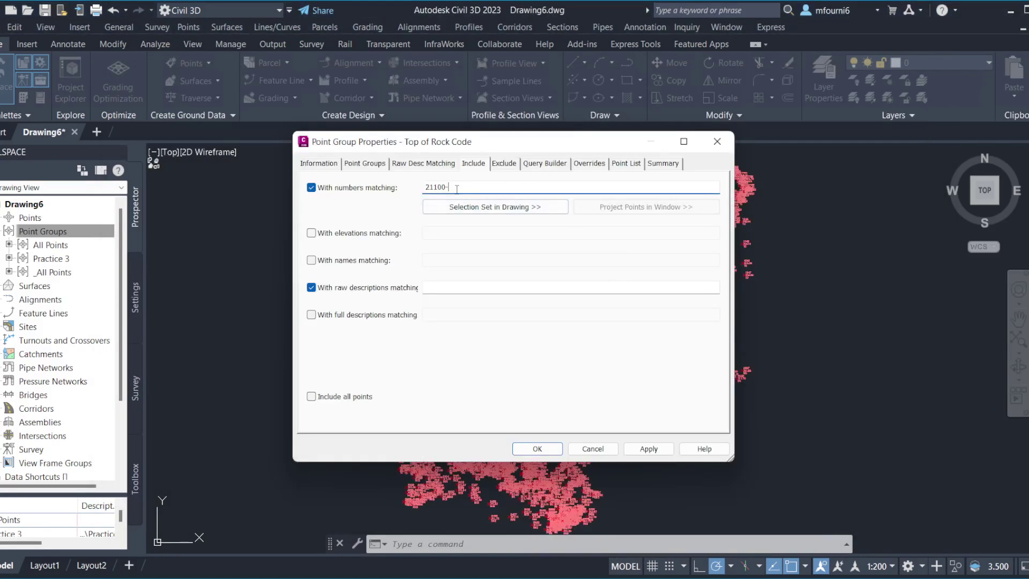
pyautogui.hotkey('ctrl', 'v')
# Locate and select point 1229 in the Notepad point file
pyautogui.hotkey('alt', 'Tab')
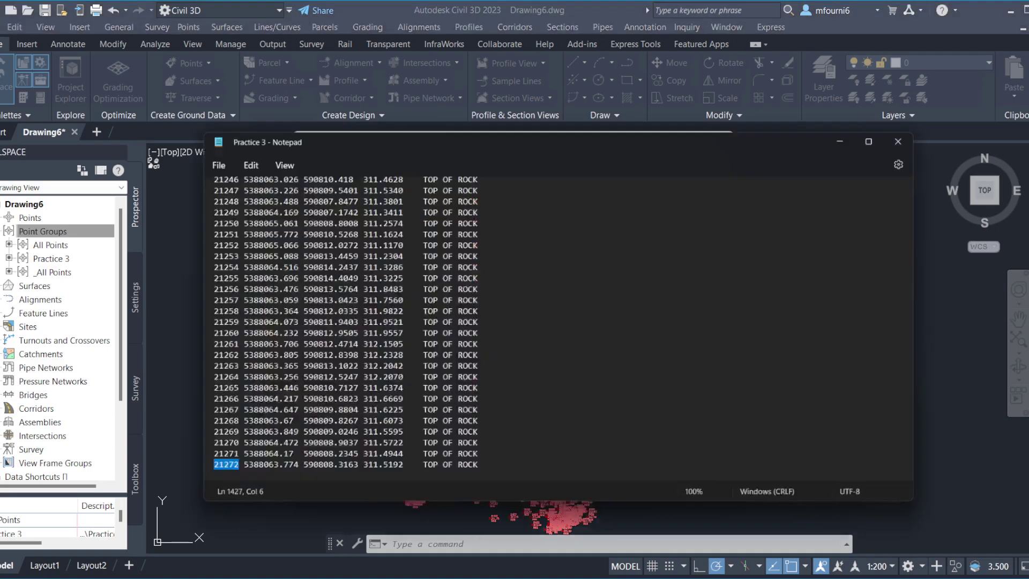
pyautogui.scroll(10, 518, 415)
pyautogui.scroll(20, 518, 414)
pyautogui.scroll(20, 518, 414)
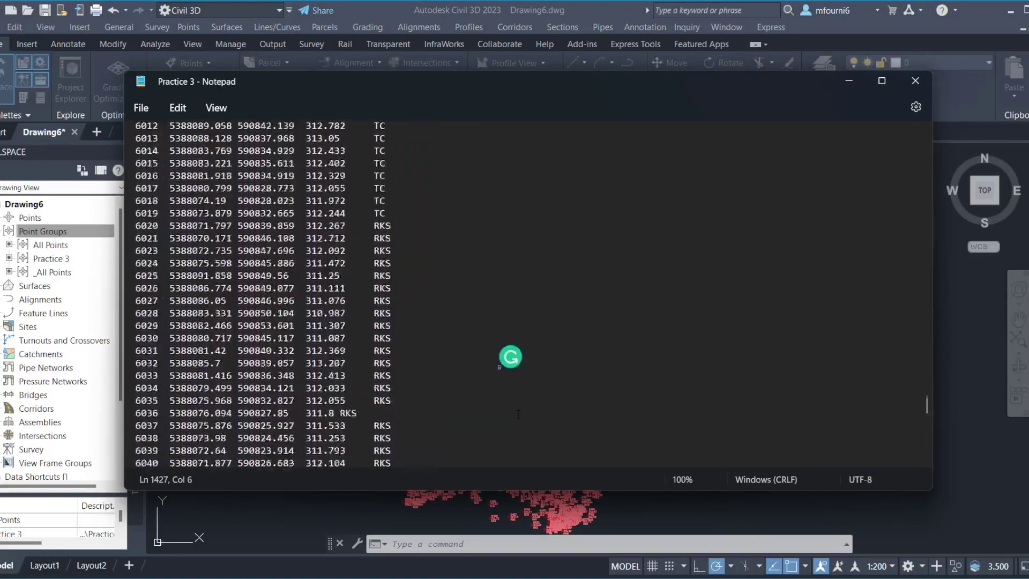
pyautogui.scroll(20, 536, 402)
pyautogui.scroll(15, 562, 383)
pyautogui.scroll(15, 588, 366)
pyautogui.scroll(3, 588, 365)
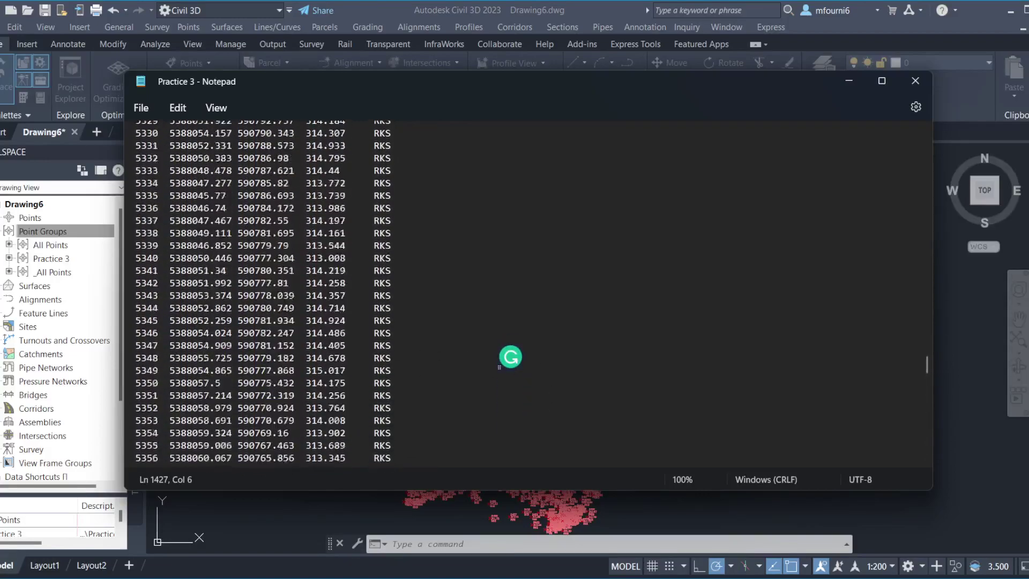
pyautogui.scroll(15, 531, 351)
pyautogui.scroll(15, 472, 338)
pyautogui.scroll(20, 364, 311)
pyautogui.scroll(10, 364, 311)
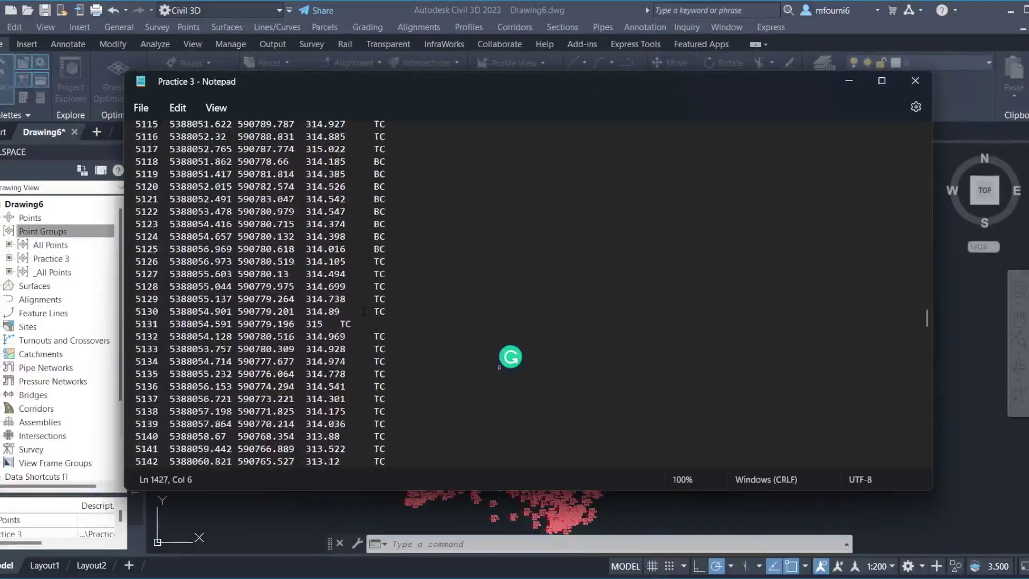
pyautogui.scroll(10, 364, 311)
pyautogui.scroll(10, 364, 311)
pyautogui.scroll(10, 364, 311)
pyautogui.scroll(15, 363, 311)
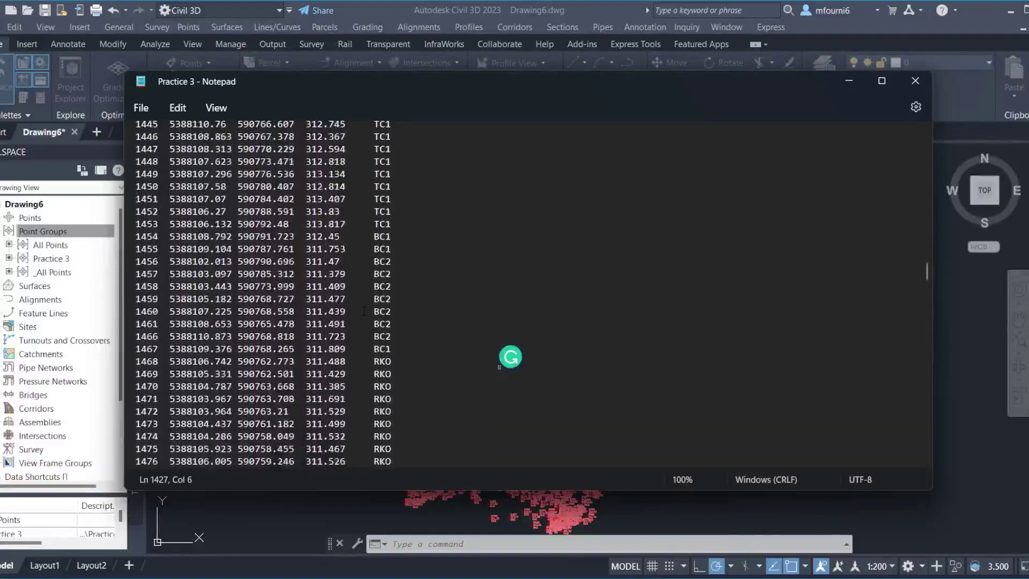
pyautogui.scroll(20, 364, 311)
pyautogui.scroll(20, 364, 312)
pyautogui.scroll(20, 363, 311)
pyautogui.scroll(-1, 364, 311)
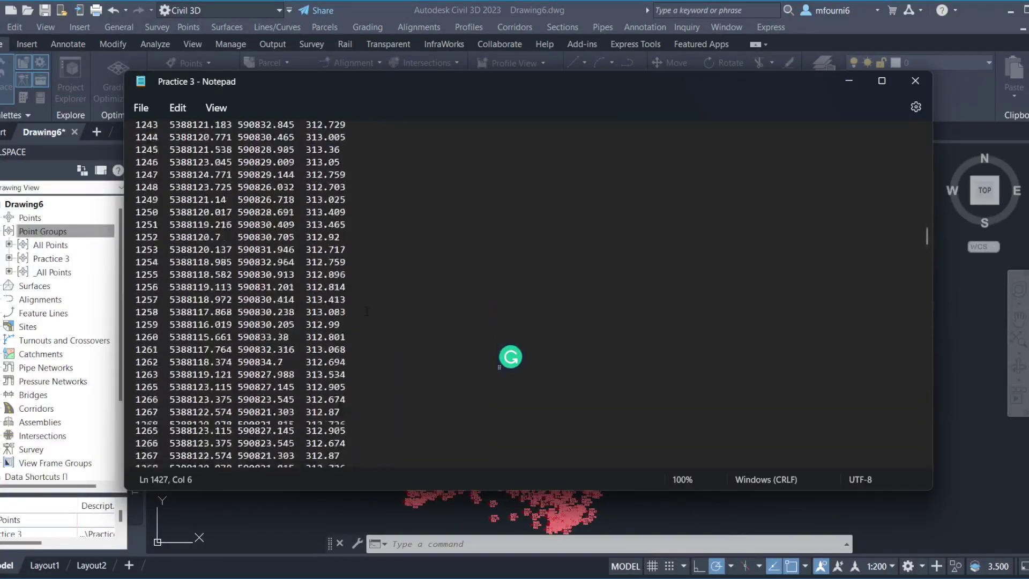
pyautogui.scroll(-7, 364, 312)
pyautogui.scroll(10, 359, 321)
pyautogui.scroll(11, 355, 337)
pyautogui.scroll(-1, 355, 337)
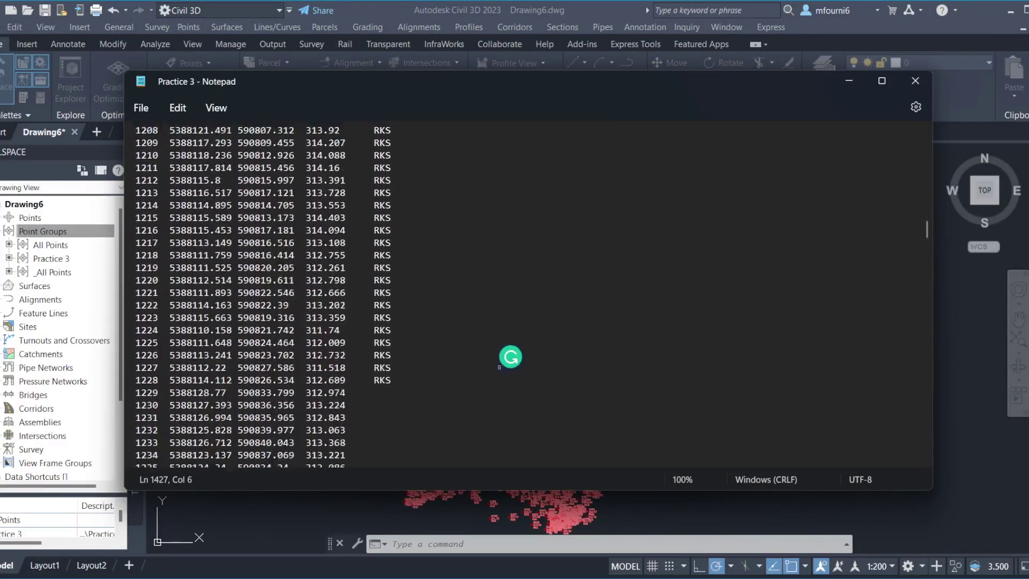
pyautogui.scroll(-3, 353, 365)
pyautogui.moveTo(242, 361); pyautogui.dragTo(348, 362)
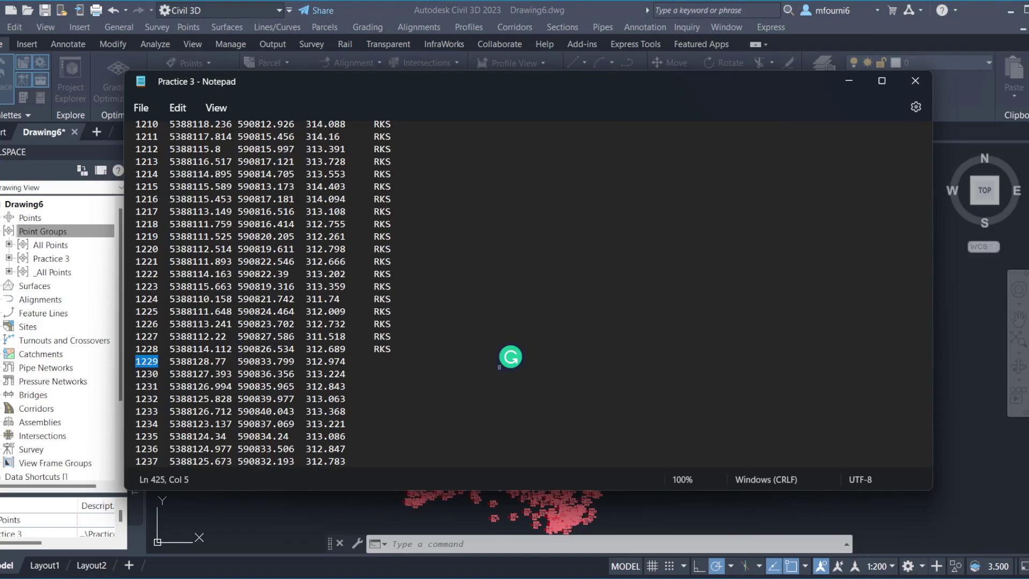
pyautogui.hotkey('alt', 'Tab')
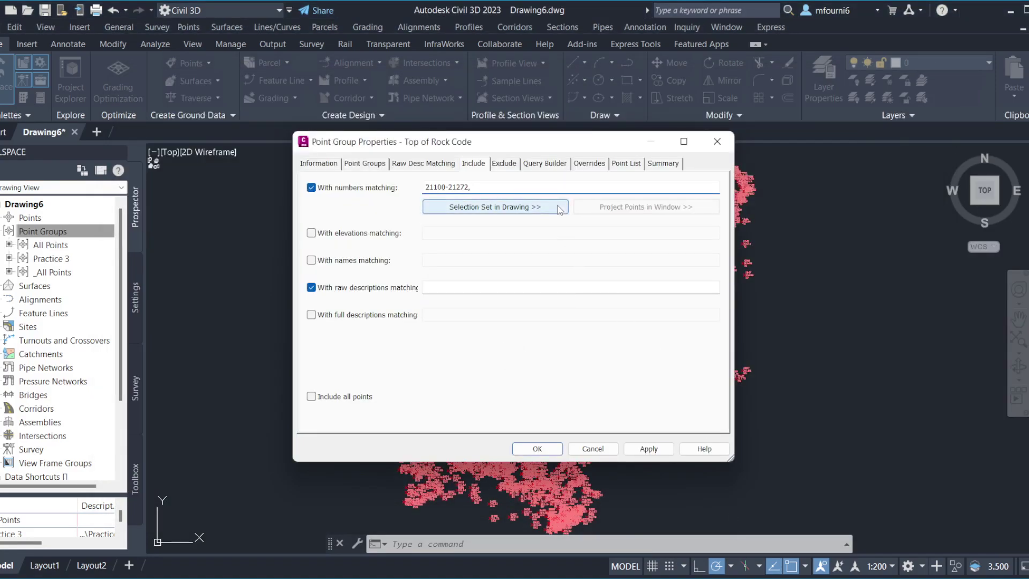
# Add the range 1229-1292 to the number filter and accept the Top of Rock Code group
pyautogui.write('1229')
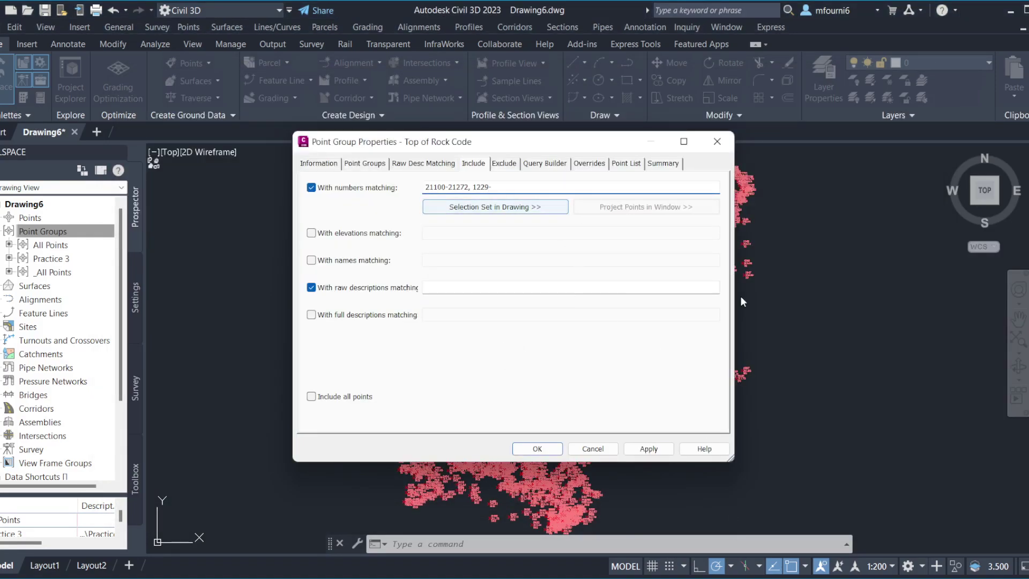
pyautogui.hotkey('alt', 'Tab')
pyautogui.scroll(-1, 337, 374)
pyautogui.scroll(-8, 499, 367)
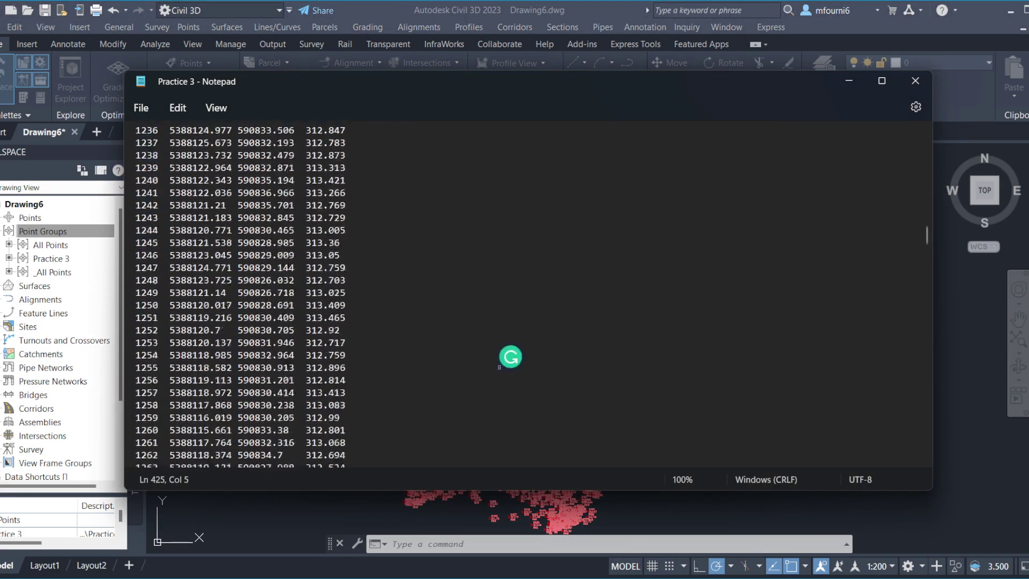
pyautogui.scroll(-15, 499, 368)
pyautogui.scroll(-12, 499, 367)
pyautogui.scroll(11, 499, 368)
pyautogui.scroll(6, 499, 367)
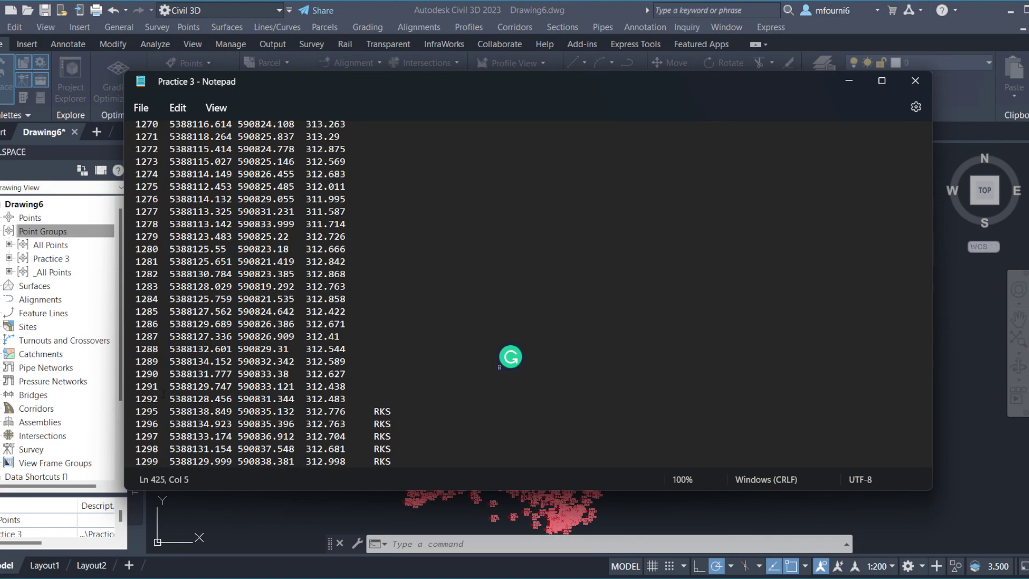
pyautogui.moveTo(373, 399); pyautogui.dragTo(129, 404)
pyautogui.hotkey('ctrl', 'c')
pyautogui.hotkey('alt', 'Tab')
pyautogui.hotkey('ctrl', 'v')
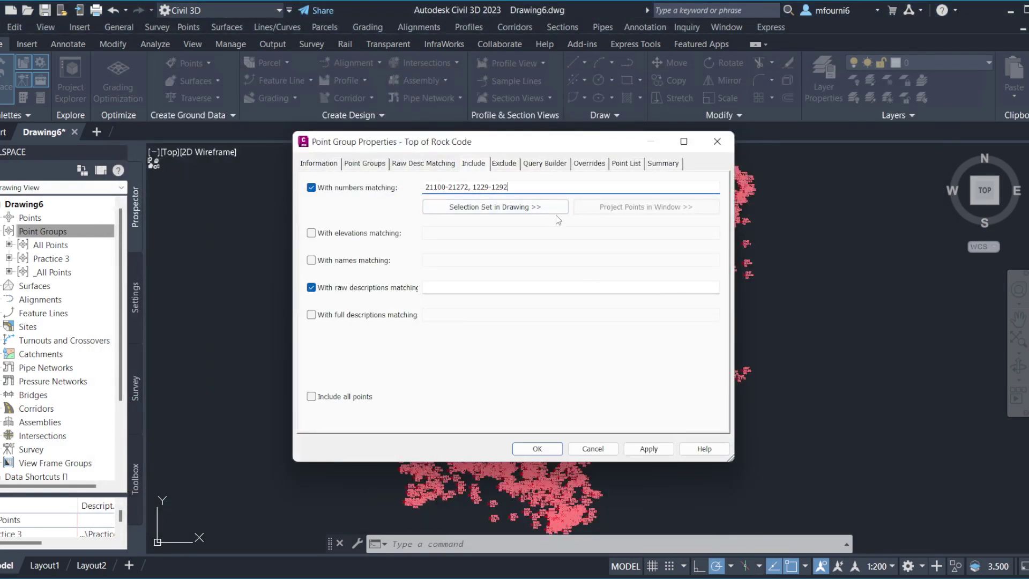
pyautogui.write(',')
pyautogui.click(530, 446)
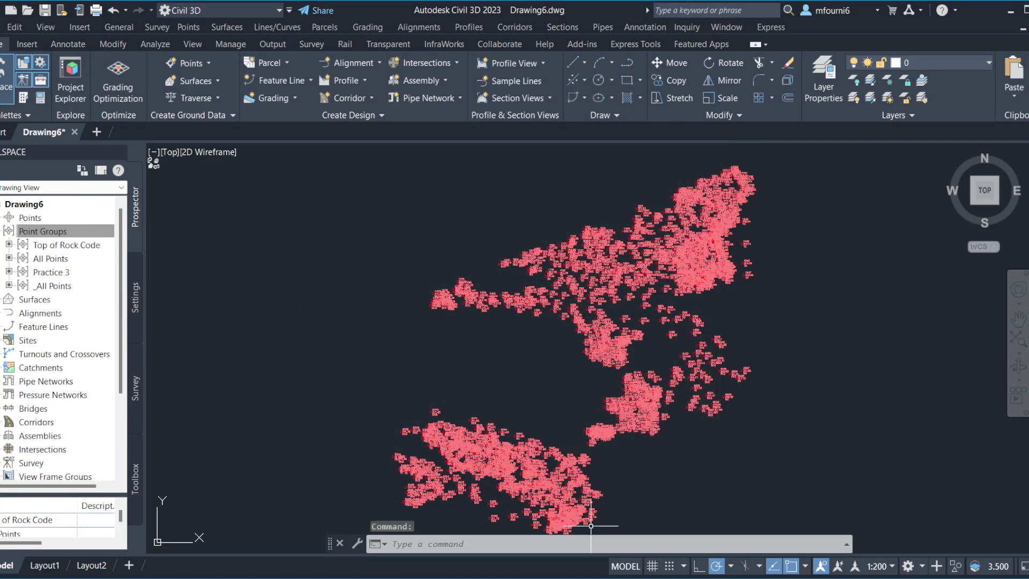
# Review the Notepad point listing, then return to the Civil 3D drawing
pyautogui.hotkey('alt', 'Tab')
pyautogui.scroll(5, 833, 354)
pyautogui.scroll(2, 922, 239)
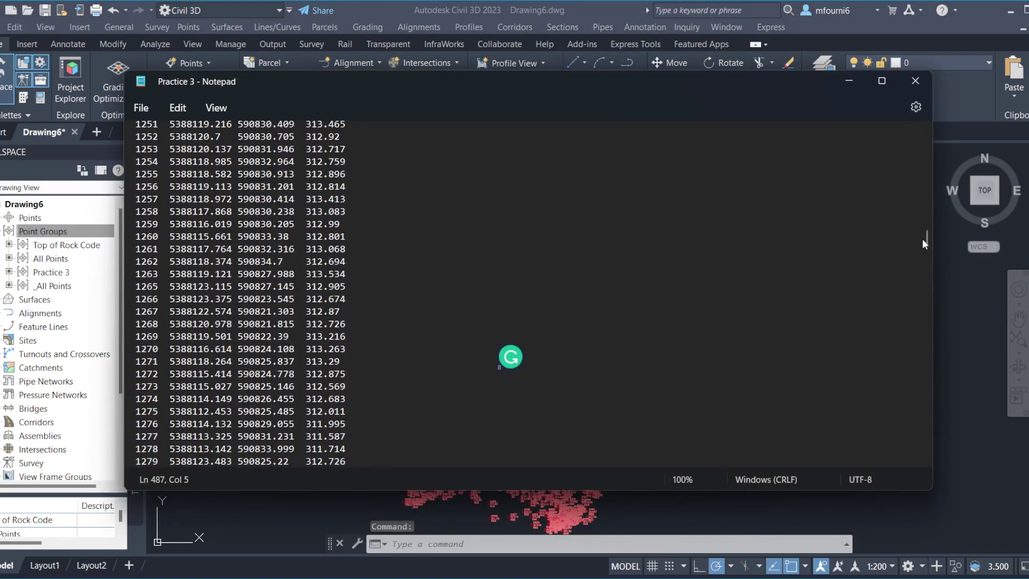
pyautogui.moveTo(925, 228); pyautogui.dragTo(900, 128)
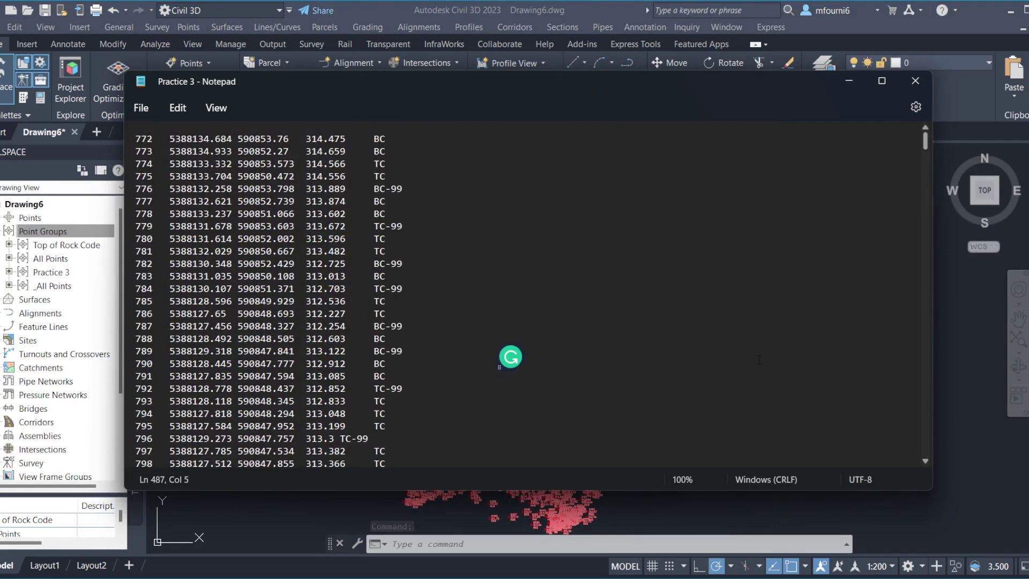
pyautogui.hotkey('alt', 'Tab')
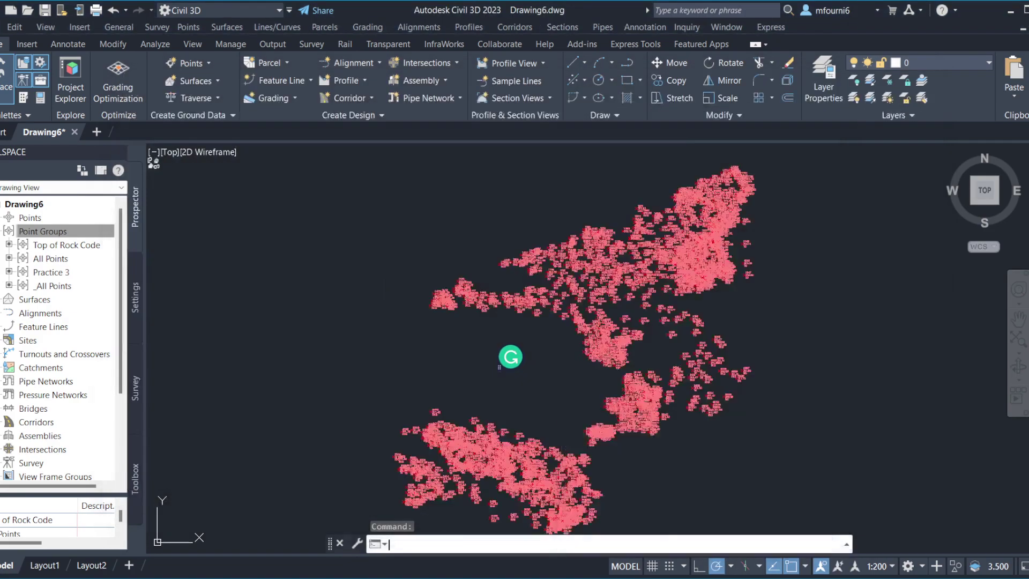
# Create a new point group named 'Descp Codes' and show its Include criteria
pyautogui.rightClick(35, 233)
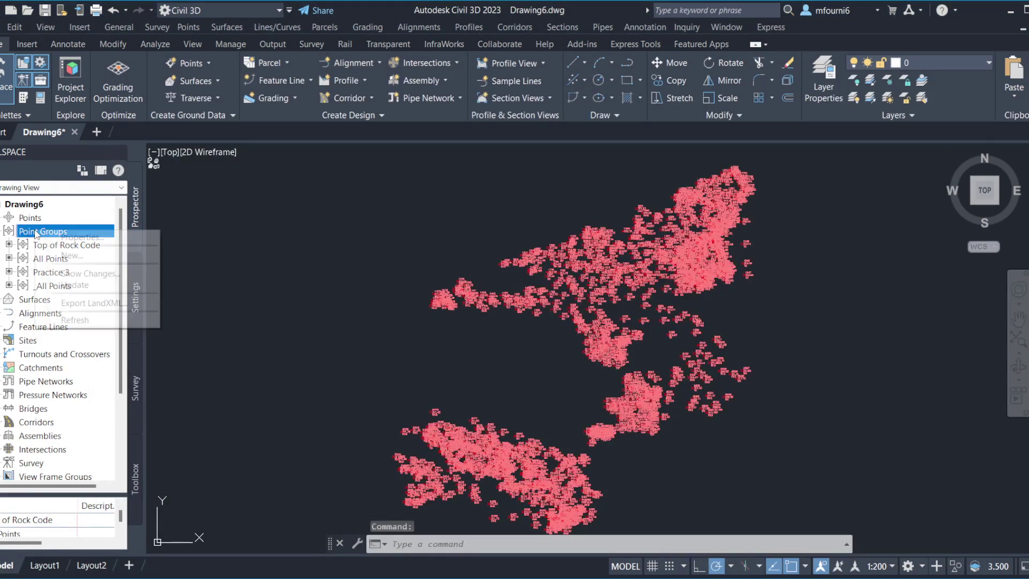
pyautogui.click(81, 257)
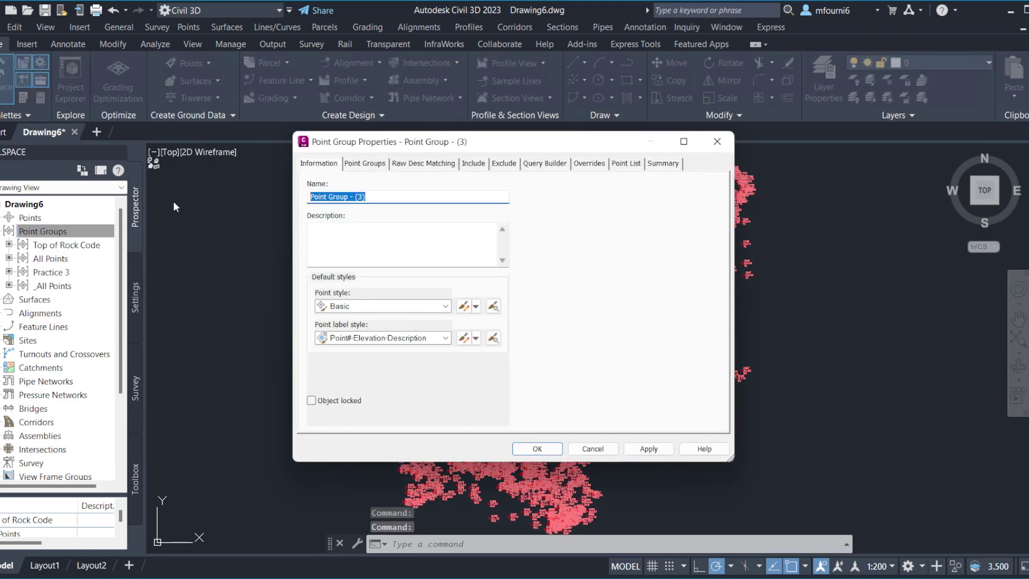
pyautogui.press('BackSpace')
pyautogui.write('De')
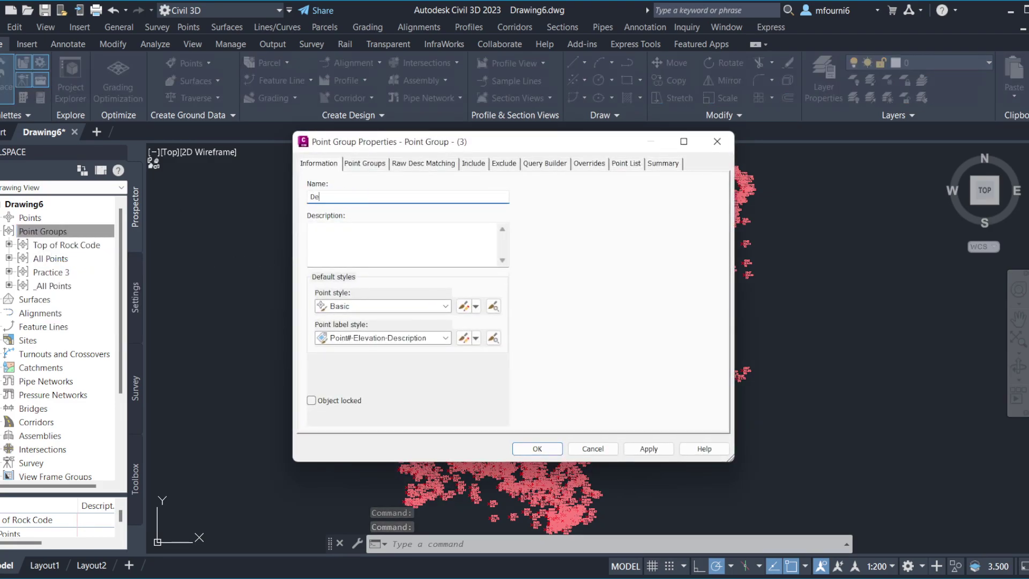
pyautogui.write('scp Codes')
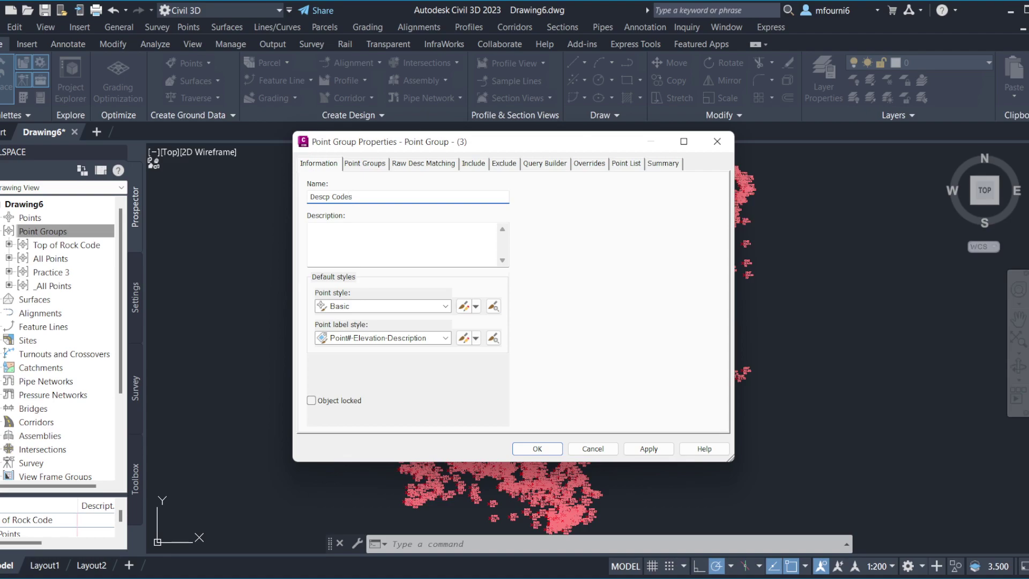
pyautogui.click(472, 163)
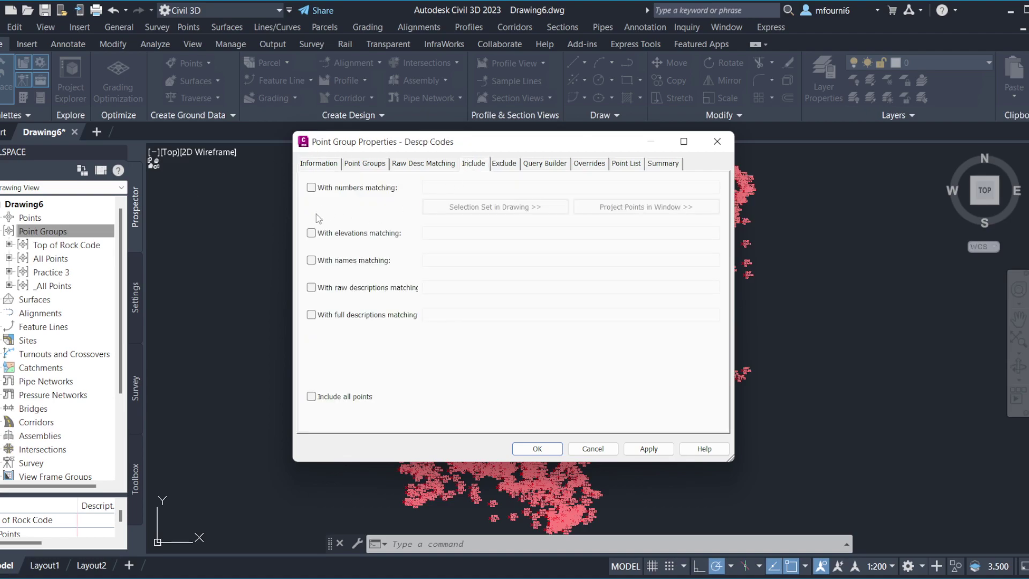
# Enable raw description matching and enter codes BC*, TC*, RKS*, RKO*, checking them in Notepad
pyautogui.click(311, 288)
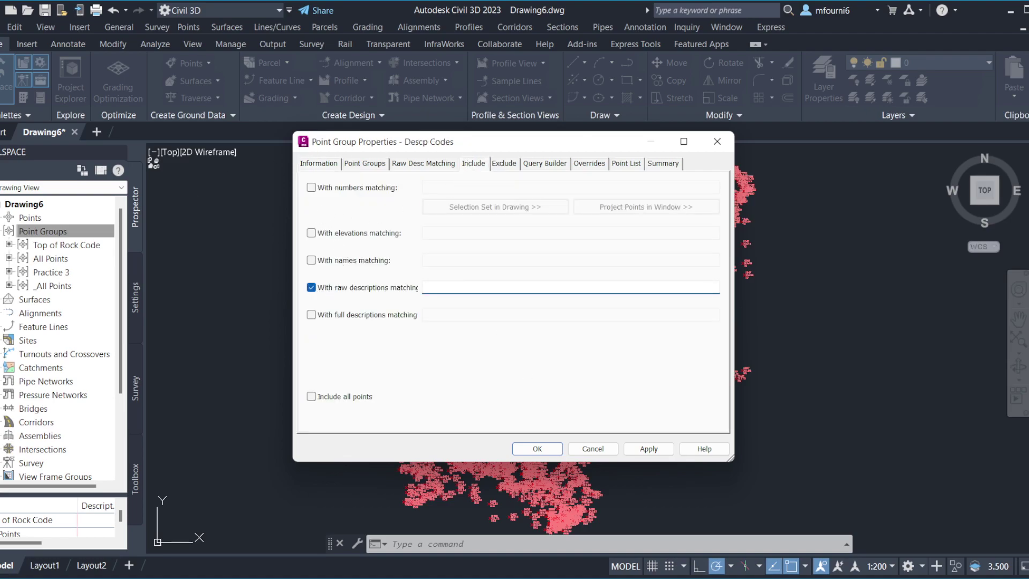
pyautogui.hotkey('alt', 'Tab')
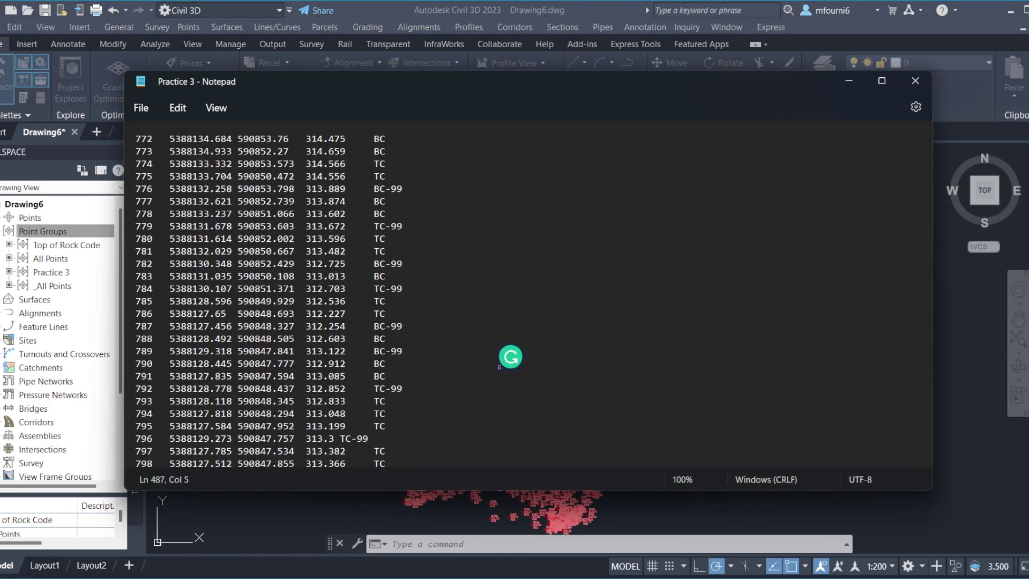
pyautogui.hotkey('alt', 'Tab')
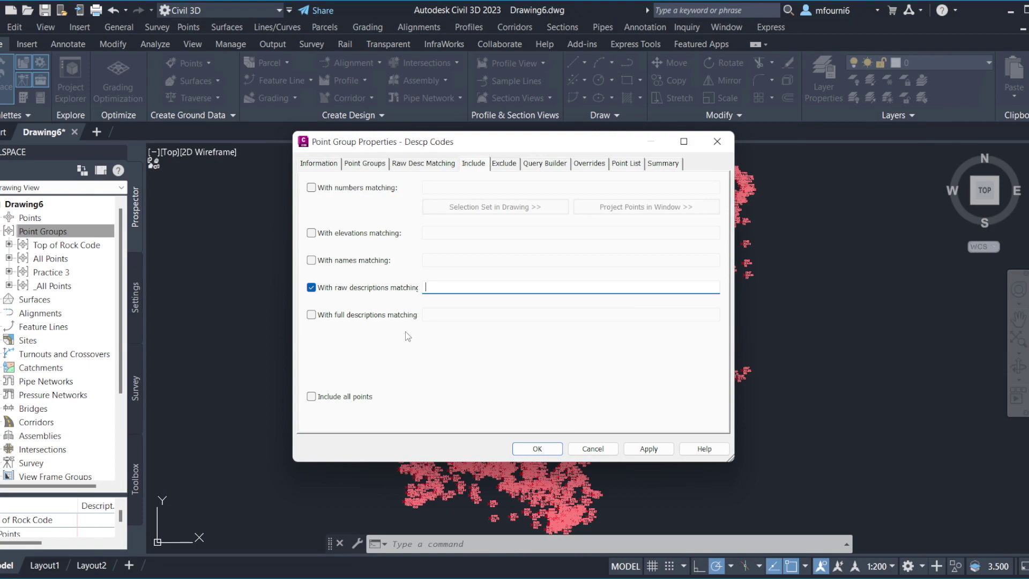
pyautogui.write('BC*, TC*,')
pyautogui.hotkey('alt', 'Tab')
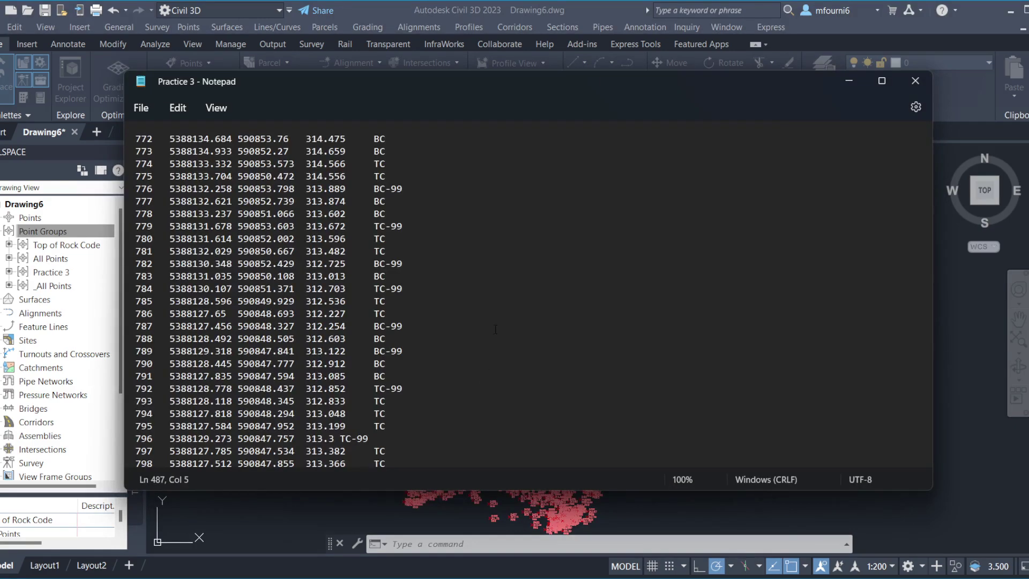
pyautogui.scroll(-9, 495, 330)
pyautogui.moveTo(925, 145); pyautogui.dragTo(928, 179)
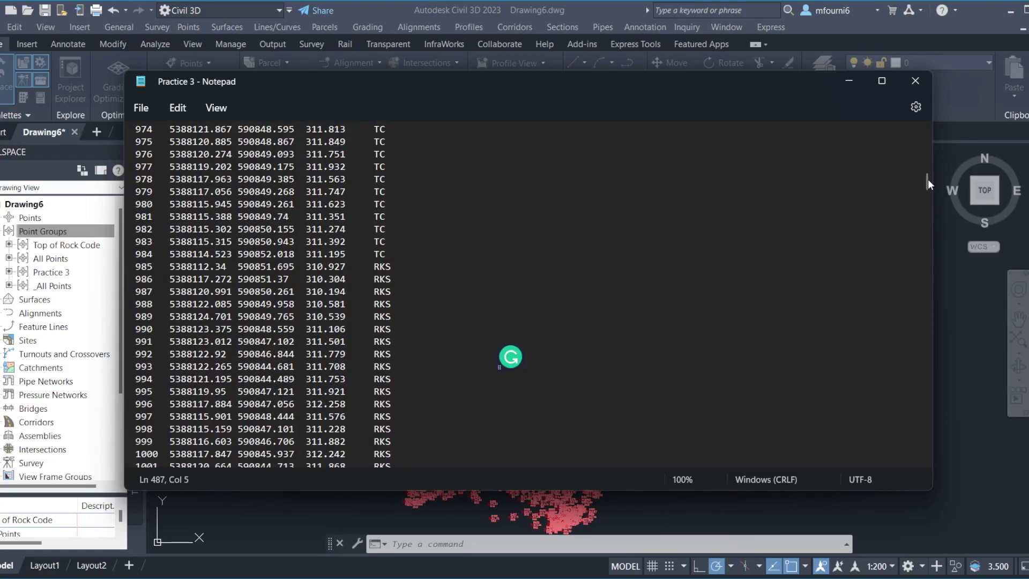
pyautogui.hotkey('alt', 'Tab')
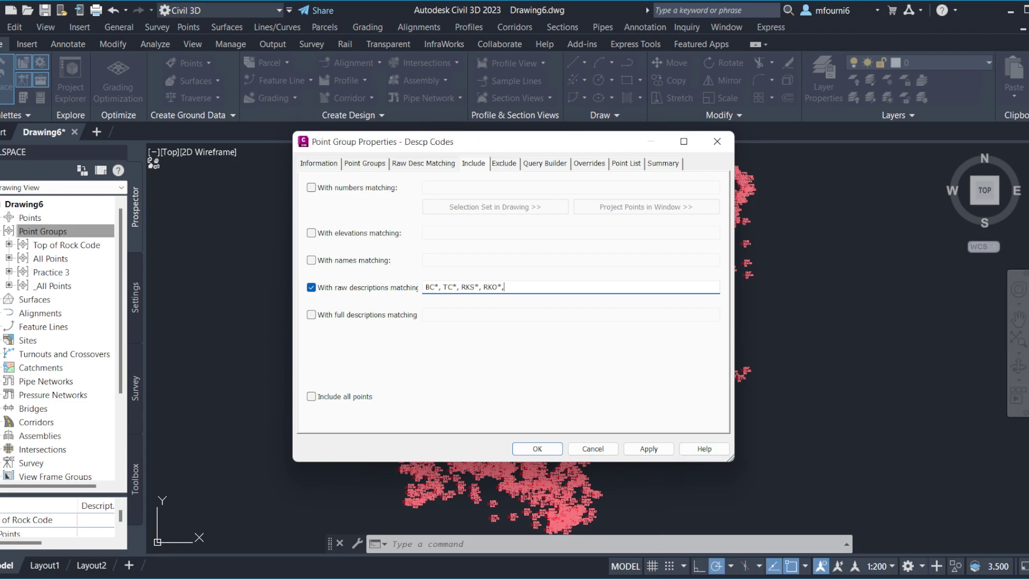
pyautogui.scroll(-1, 419, 319)
pyautogui.scroll(-12, 419, 319)
pyautogui.scroll(-13, 420, 319)
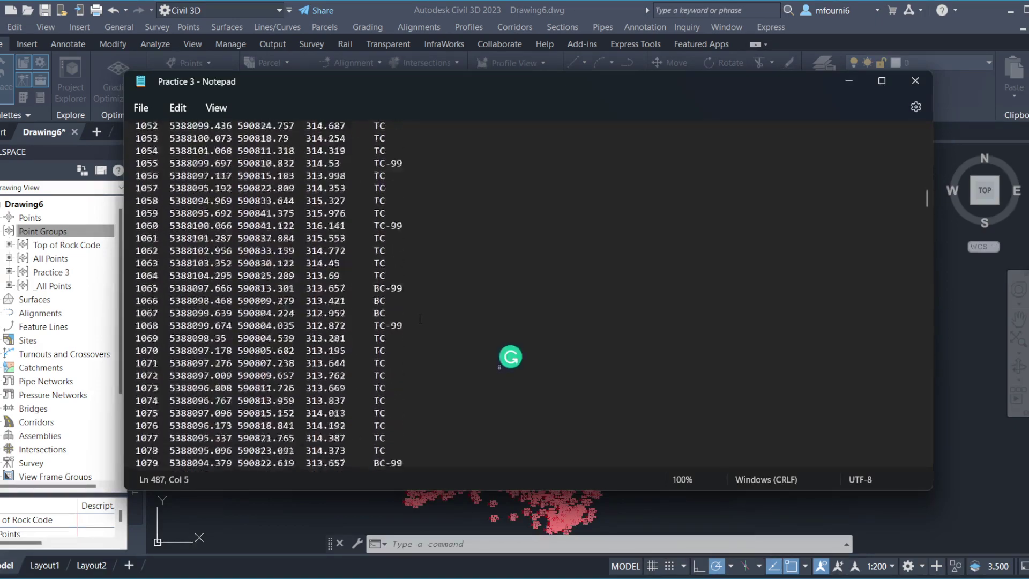
pyautogui.scroll(-9, 420, 319)
pyautogui.scroll(-20, 420, 320)
pyautogui.scroll(-16, 420, 321)
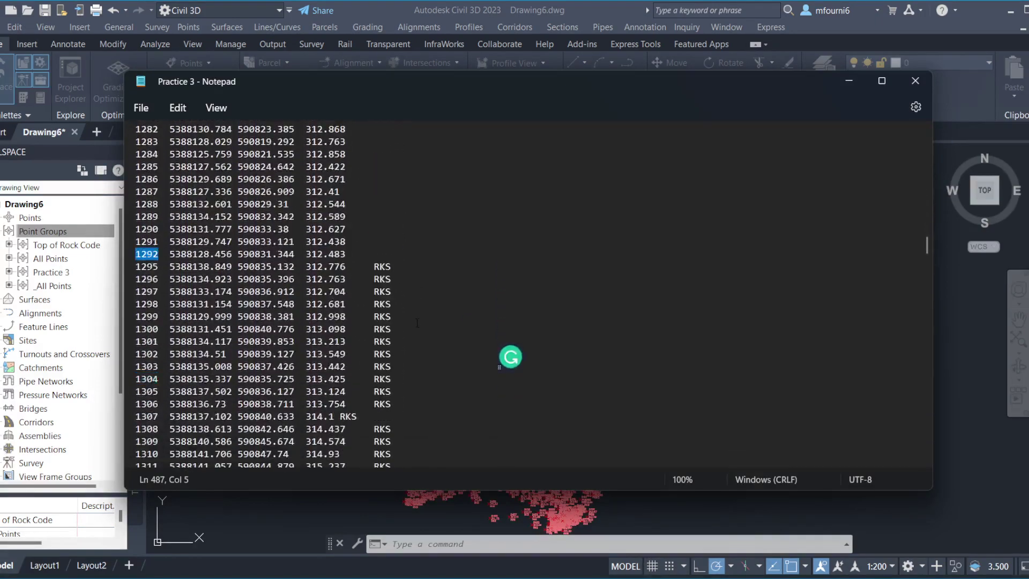
pyautogui.scroll(-20, 418, 322)
pyautogui.scroll(-20, 416, 322)
pyautogui.scroll(-20, 417, 323)
pyautogui.scroll(3, 415, 323)
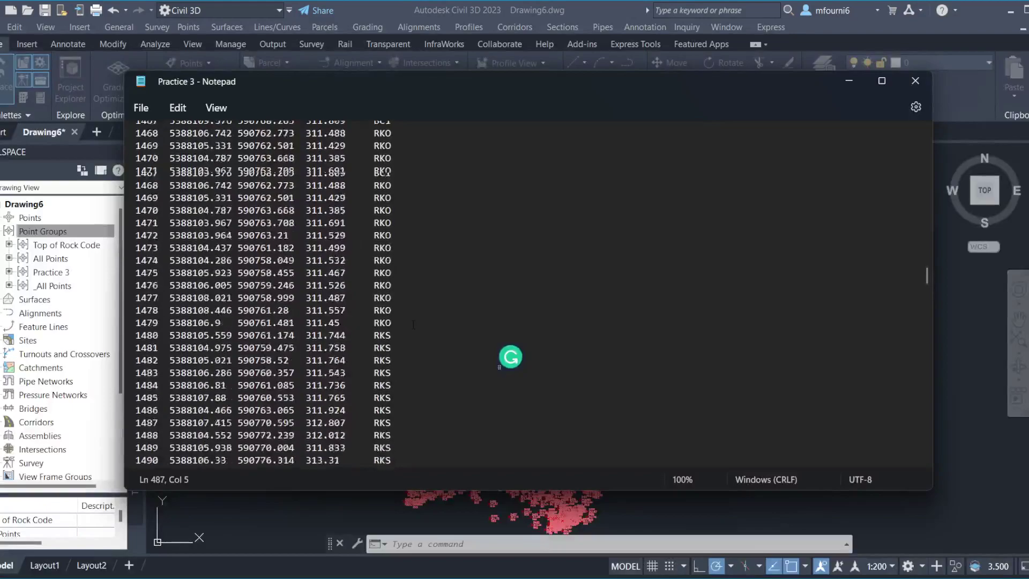
pyautogui.scroll(16, 415, 324)
pyautogui.scroll(1, 414, 324)
pyautogui.scroll(-2, 413, 324)
pyautogui.scroll(-15, 412, 325)
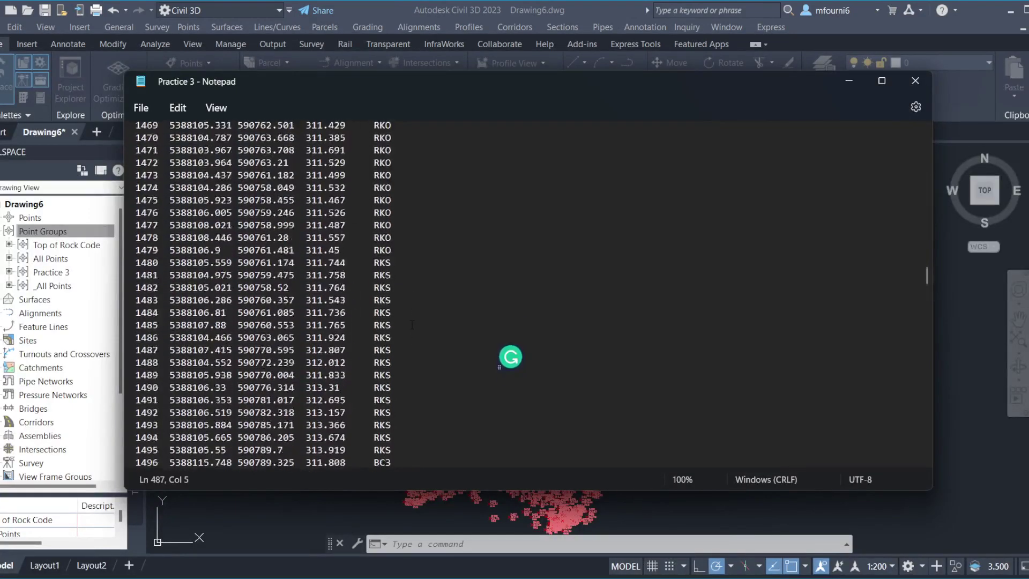
pyautogui.scroll(-20, 412, 324)
pyautogui.scroll(-20, 412, 325)
pyautogui.scroll(-11, 412, 325)
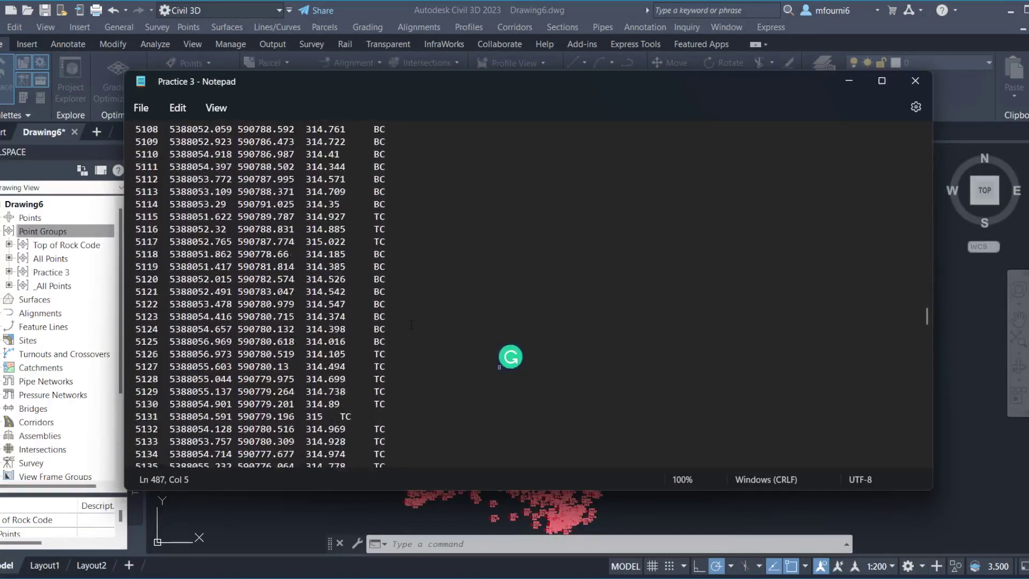
pyautogui.scroll(-20, 411, 325)
pyautogui.scroll(-20, 411, 325)
pyautogui.scroll(-11, 410, 326)
pyautogui.scroll(-9, 410, 326)
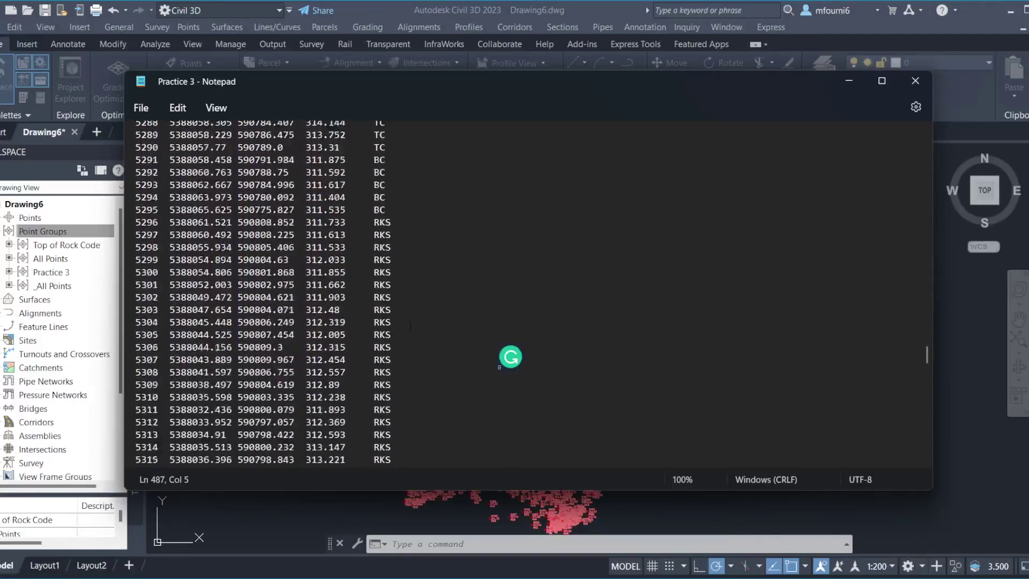
pyautogui.scroll(-10, 410, 326)
pyautogui.scroll(-18, 409, 326)
pyautogui.scroll(-18, 410, 325)
pyautogui.scroll(-15, 410, 326)
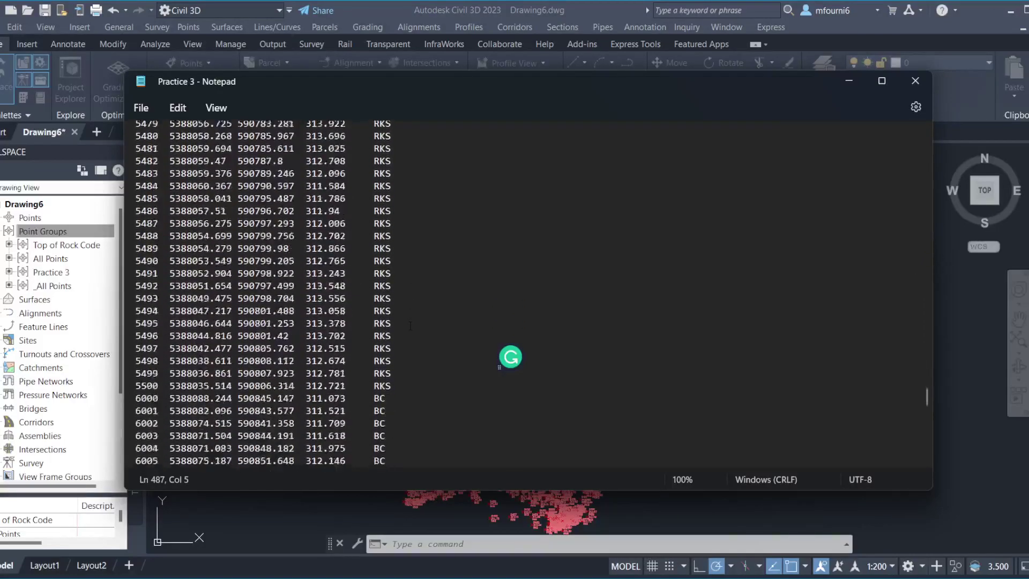
pyautogui.scroll(-10, 410, 326)
pyautogui.scroll(-6, 410, 326)
pyautogui.scroll(-2, 410, 325)
pyautogui.scroll(-7, 410, 326)
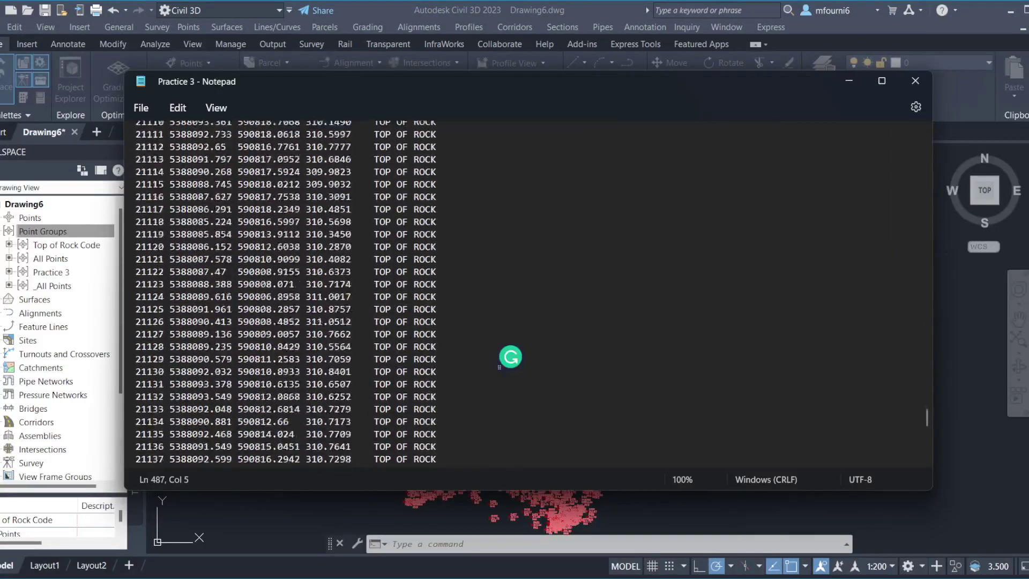
pyautogui.scroll(-15, 410, 326)
pyautogui.scroll(-16, 410, 326)
pyautogui.scroll(-14, 410, 326)
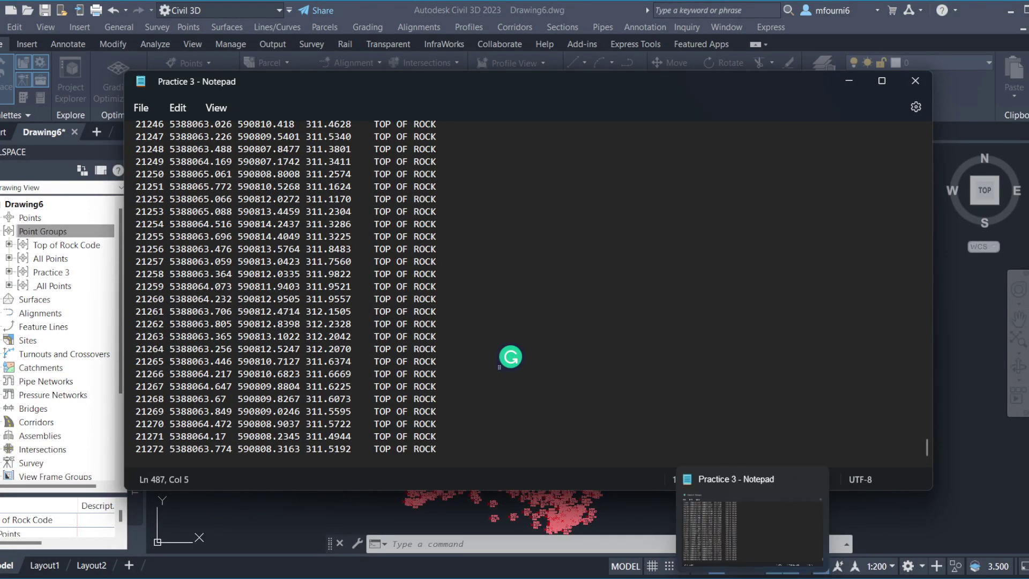
pyautogui.click(750, 574)
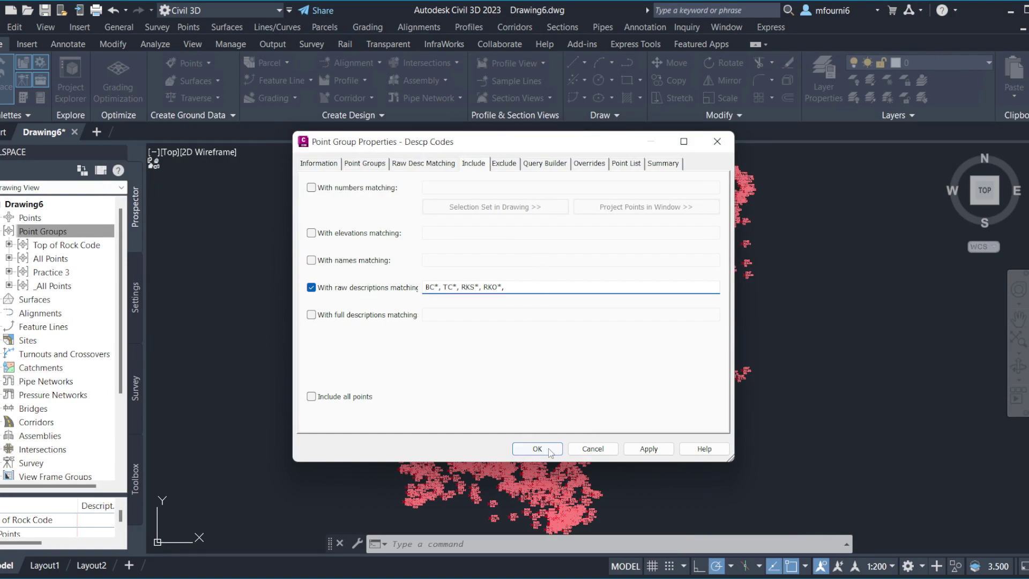
# Preview the RKS and BC points matched by Descp Codes, then start a blank Notepad document
pyautogui.click(654, 164)
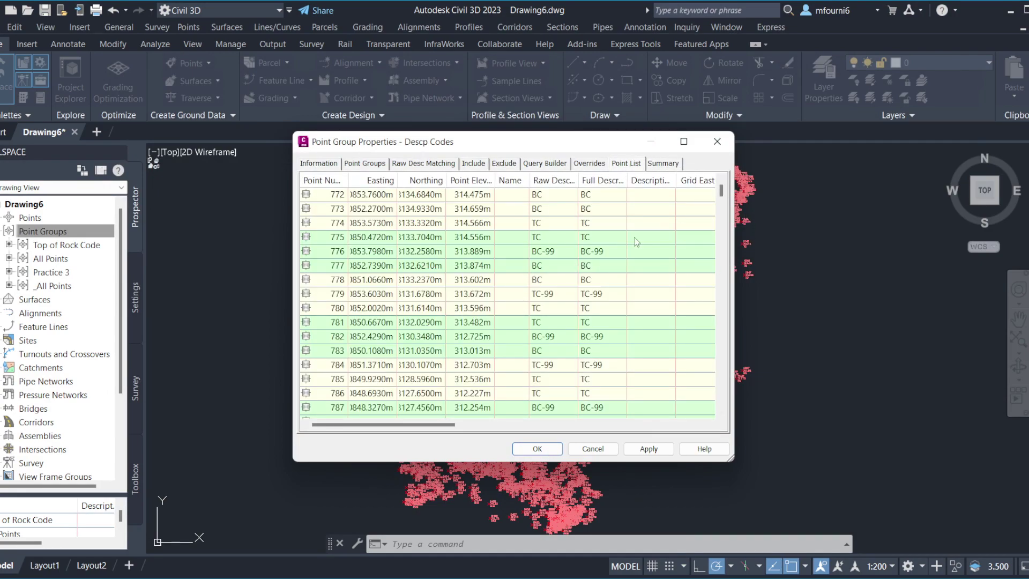
pyautogui.click(609, 207)
pyautogui.scroll(-3, 627, 216)
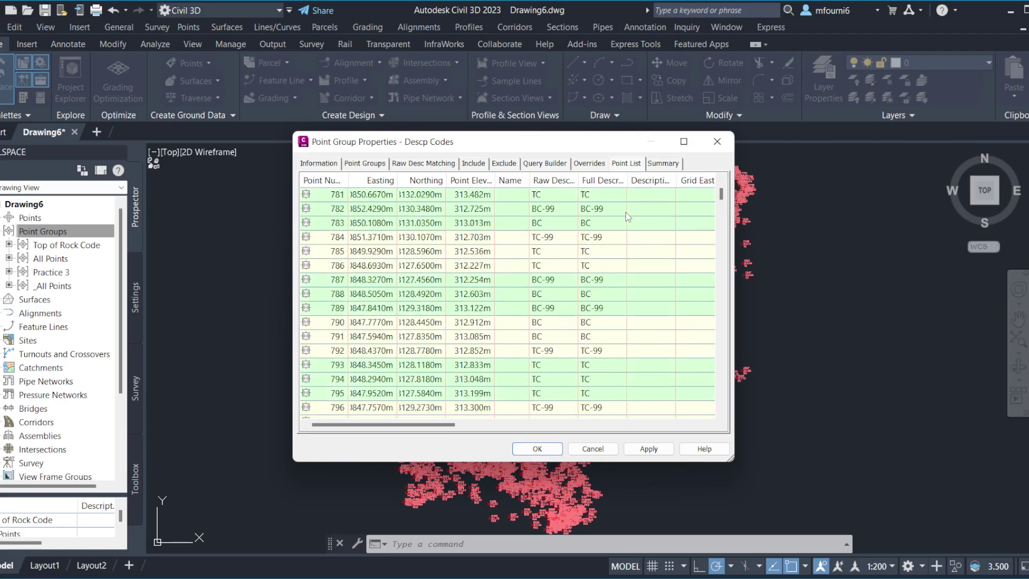
pyautogui.scroll(-5, 628, 217)
pyautogui.scroll(-15, 601, 262)
pyautogui.scroll(-14, 574, 306)
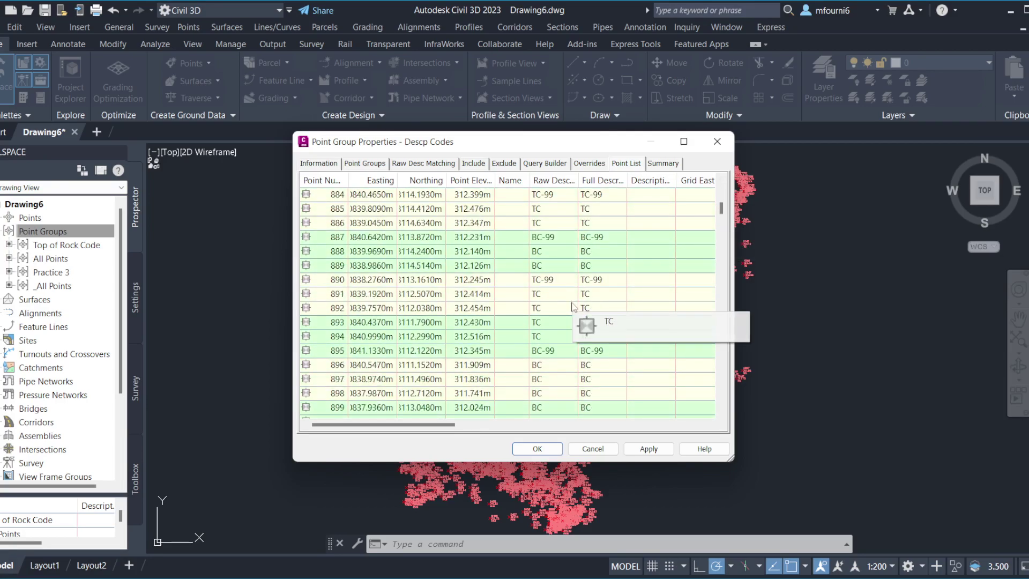
pyautogui.scroll(-11, 572, 307)
pyautogui.scroll(-7, 572, 310)
pyautogui.scroll(-8, 571, 316)
pyautogui.scroll(-9, 571, 322)
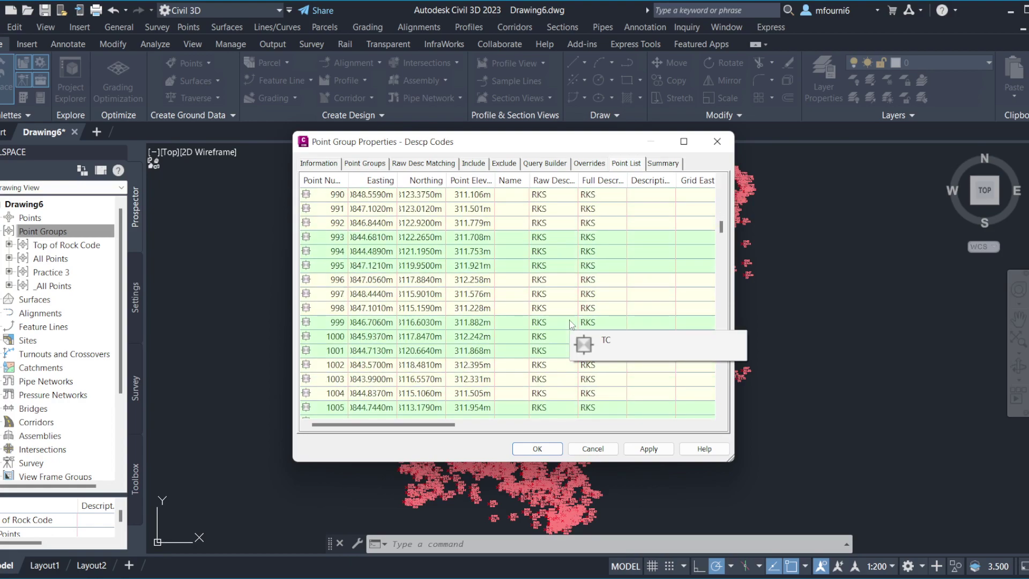
pyautogui.scroll(-9, 570, 323)
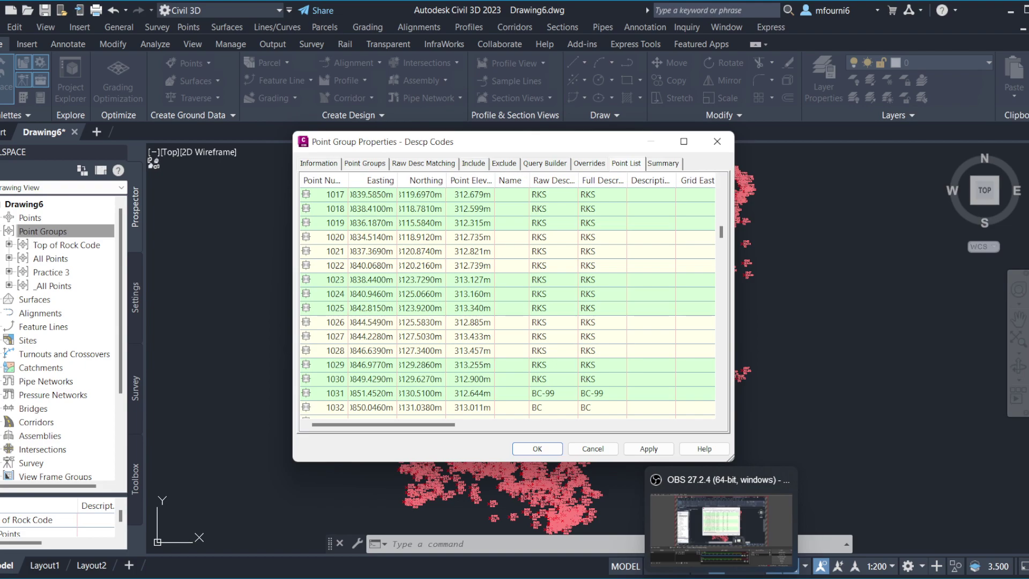
pyautogui.click(738, 576)
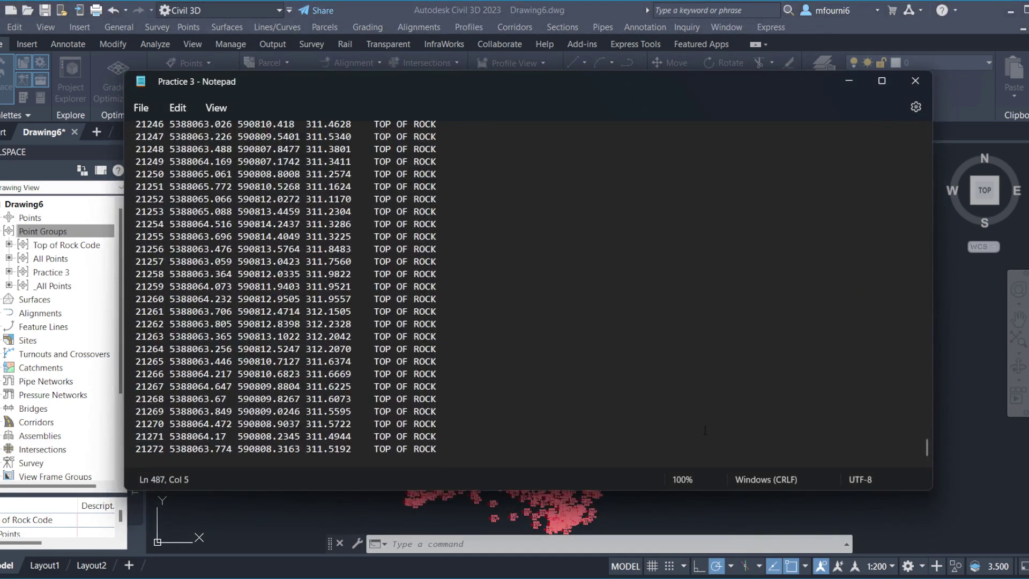
pyautogui.hotkey('ctrl', 'n')
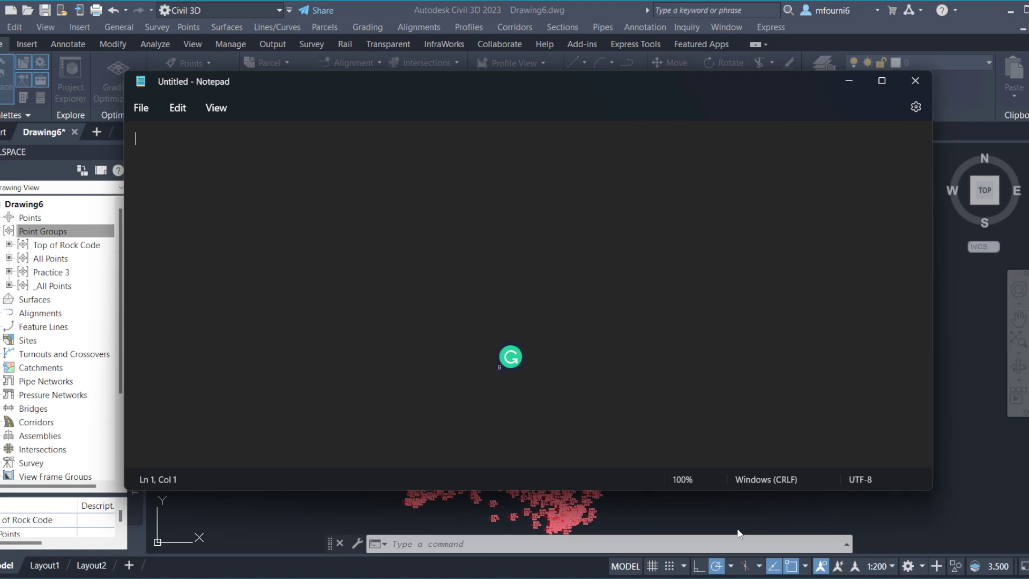
# Write 'The * key is a wild card.' and 'Example: BC*, TC*, TOPOFROCK*,' on separate lines
pyautogui.write('Th')
pyautogui.write('e ')
pyautogui.write('&')
pyautogui.press('BackSpace')
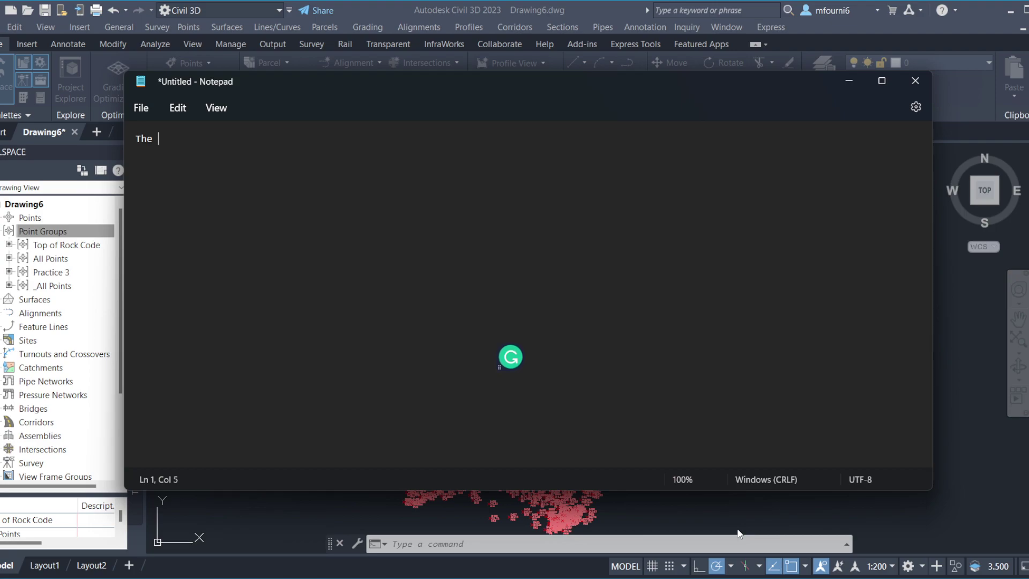
pyautogui.write('* key ')
pyautogui.write('is a ')
pyautogui.write('wild c')
pyautogui.write('ard')
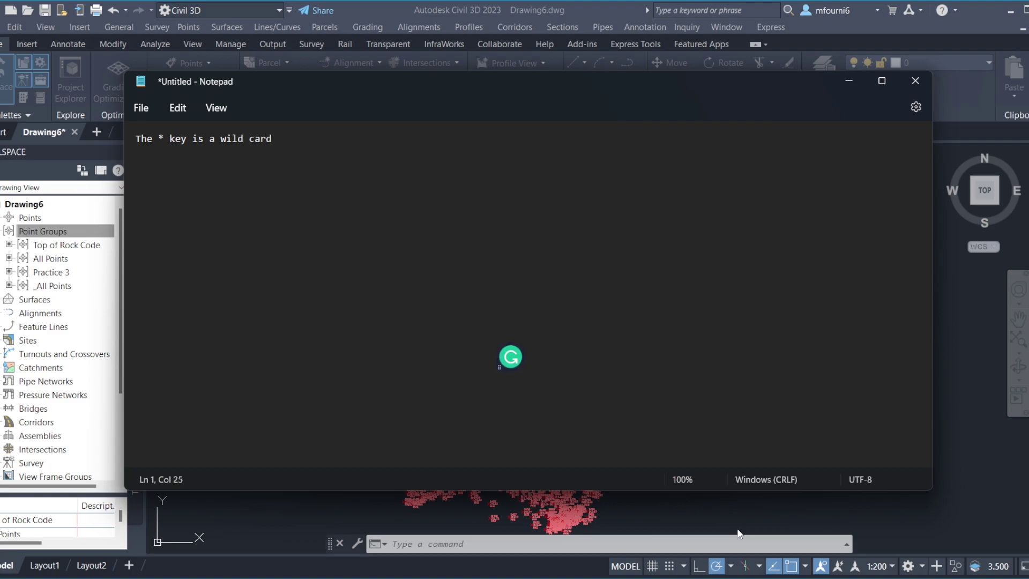
pyautogui.write('.')
pyautogui.press('Return')
pyautogui.press('Return')
pyautogui.write('Exa')
pyautogui.write('mple: ')
pyautogui.write('B')
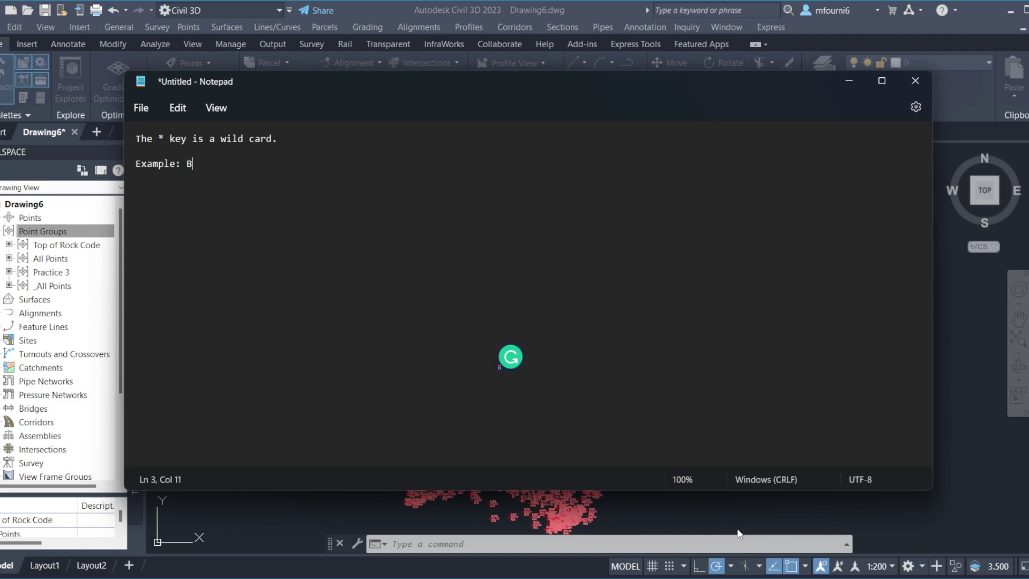
pyautogui.write('C')
pyautogui.write(',')
pyautogui.write('TC*')
pyautogui.write(', ')
pyautogui.write('TOP')
pyautogui.write(' of')
pyautogui.press('BackSpace')
pyautogui.press('BackSpace')
pyautogui.press('BackSpace')
pyautogui.write('OF')
pyautogui.write('ROCL')
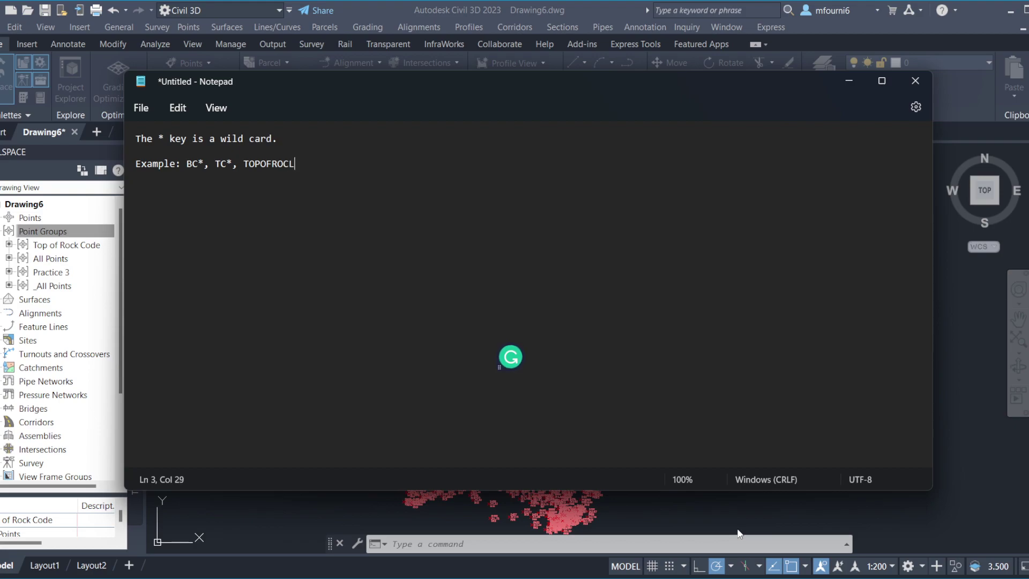
pyautogui.press('BackSpace')
pyautogui.write('K')
pyautogui.write('*,')
pyautogui.press('Return')
pyautogui.press('Return')
# Add the line 'Any of your descriptions the match will be selected.' to the note
pyautogui.write('Any o')
pyautogui.write('f your ')
pyautogui.write('de')
pyautogui.write('s')
pyautogui.write('c')
pyautogui.write('ri')
pyautogui.write('ptions ')
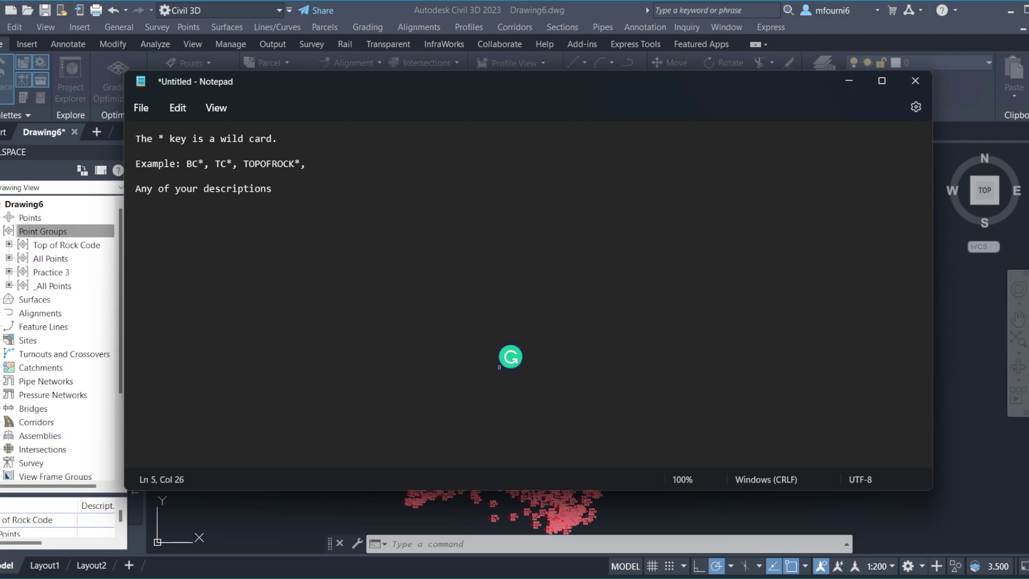
pyautogui.write('that m')
pyautogui.write('atch')
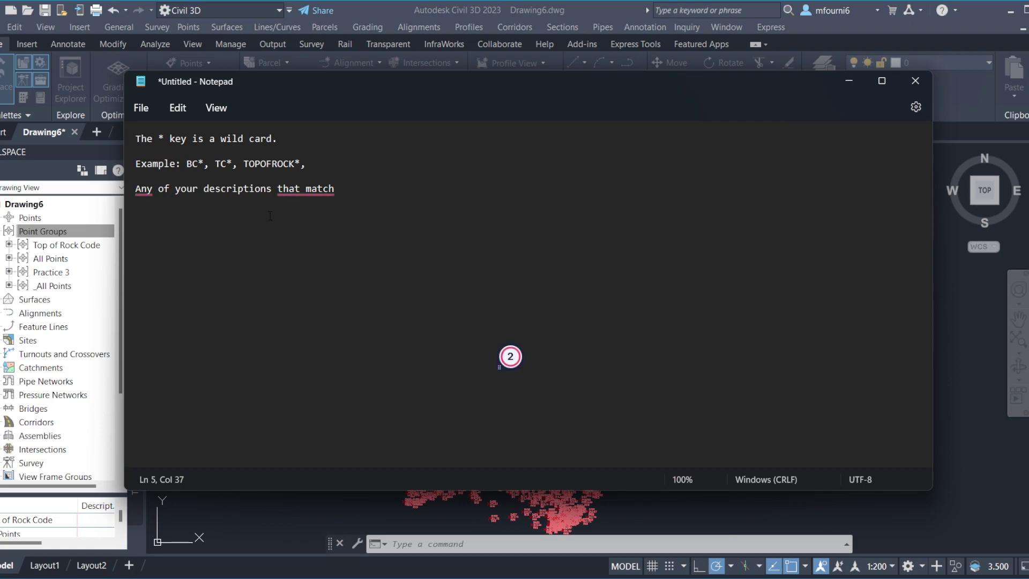
pyautogui.write('wi')
pyautogui.write('ll be s')
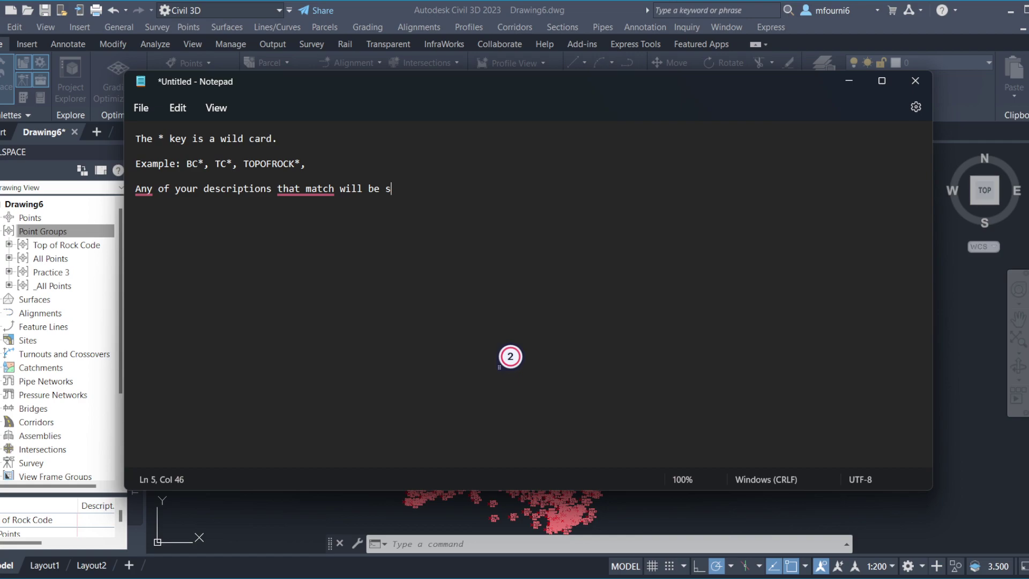
pyautogui.write('e')
pyautogui.write('lec')
pyautogui.write('ted')
pyautogui.click(306, 189)
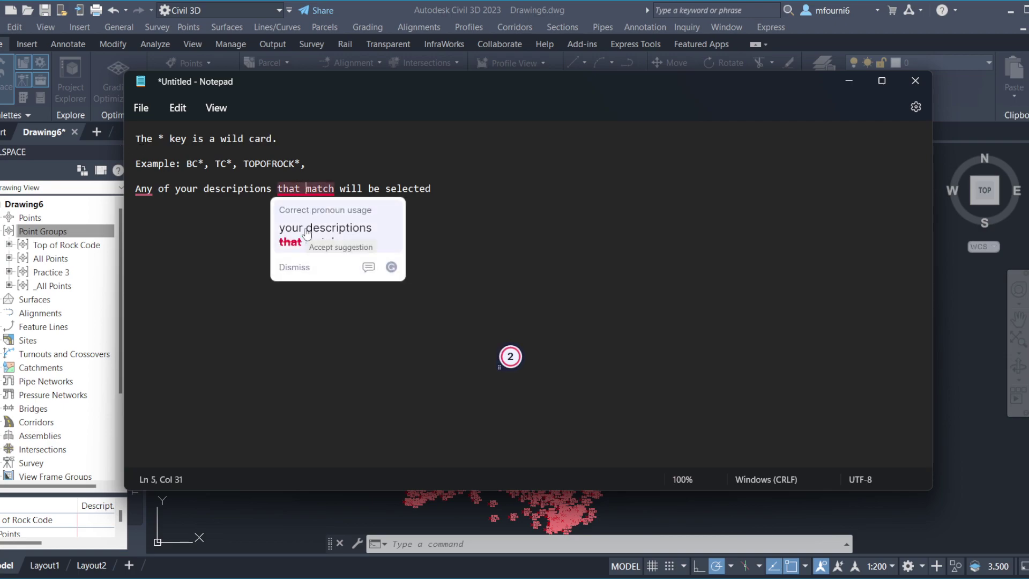
pyautogui.click(424, 181)
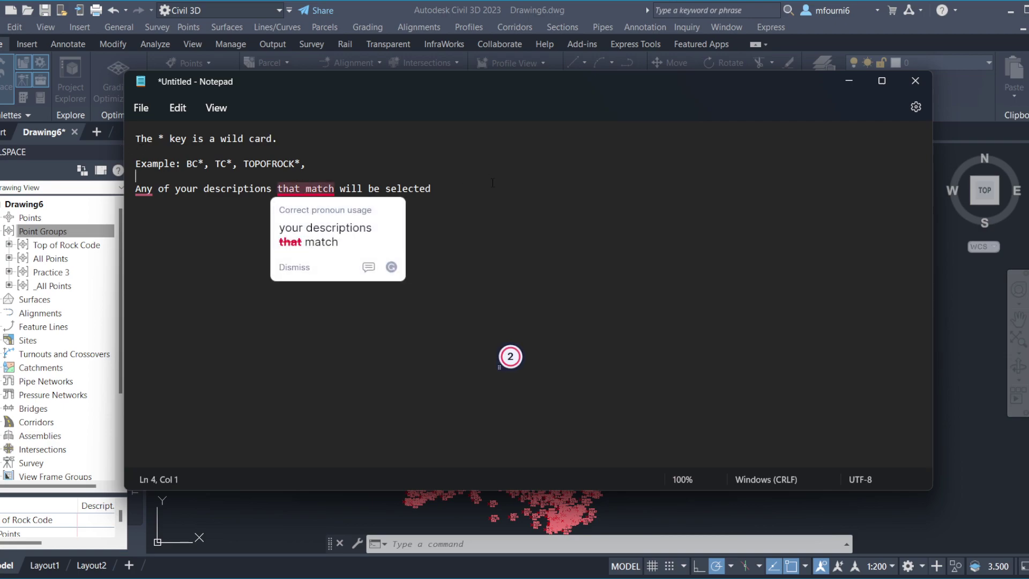
pyautogui.click(300, 188)
pyautogui.press('BackSpace')
pyautogui.press('BackSpace')
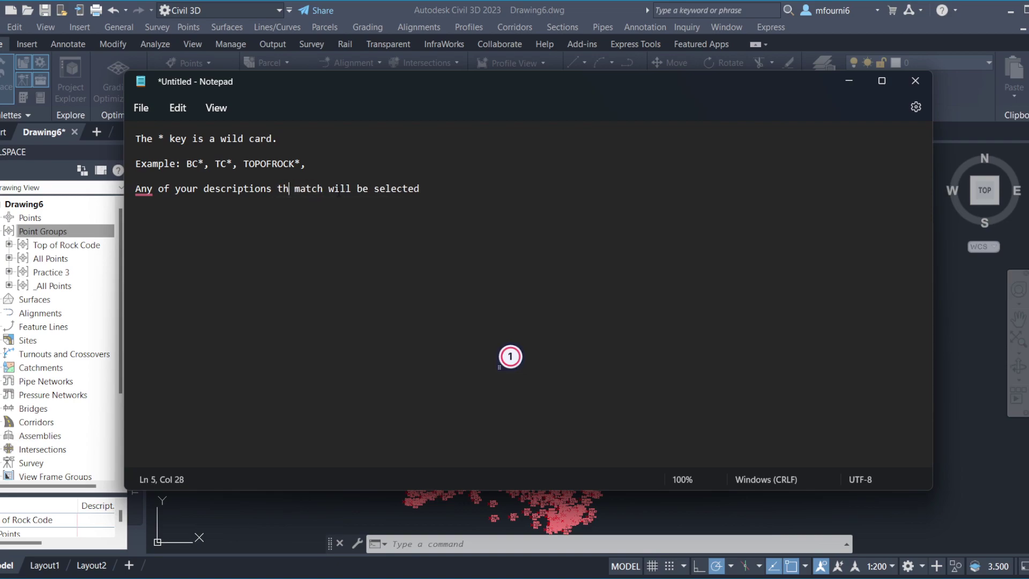
pyautogui.write('e')
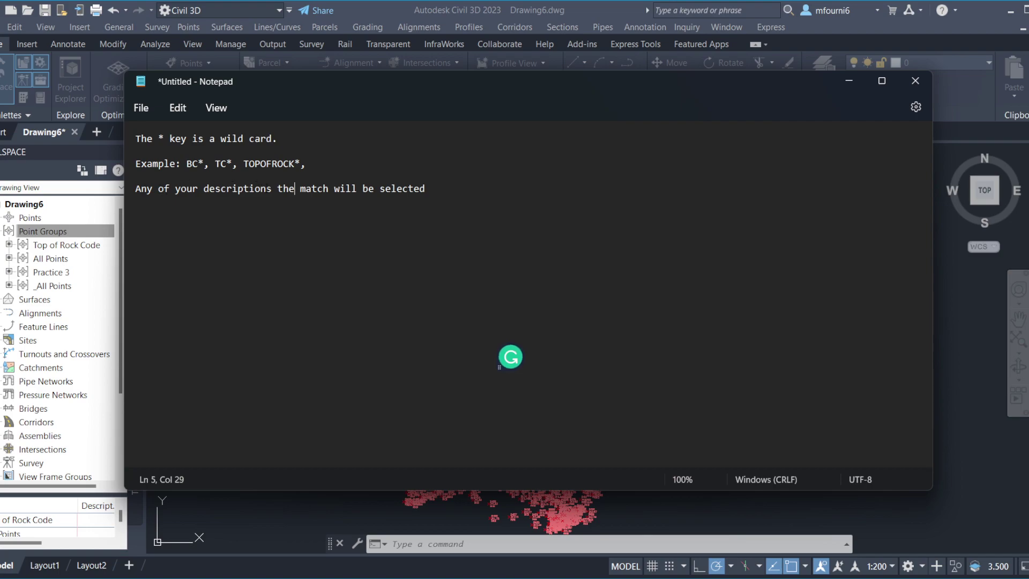
pyautogui.click(446, 189)
pyautogui.write('.')
# Review the Descp Codes group's Include and Exclude raw-description filters (BC*, TC*, RKS*, RKO*)
pyautogui.click(847, 80)
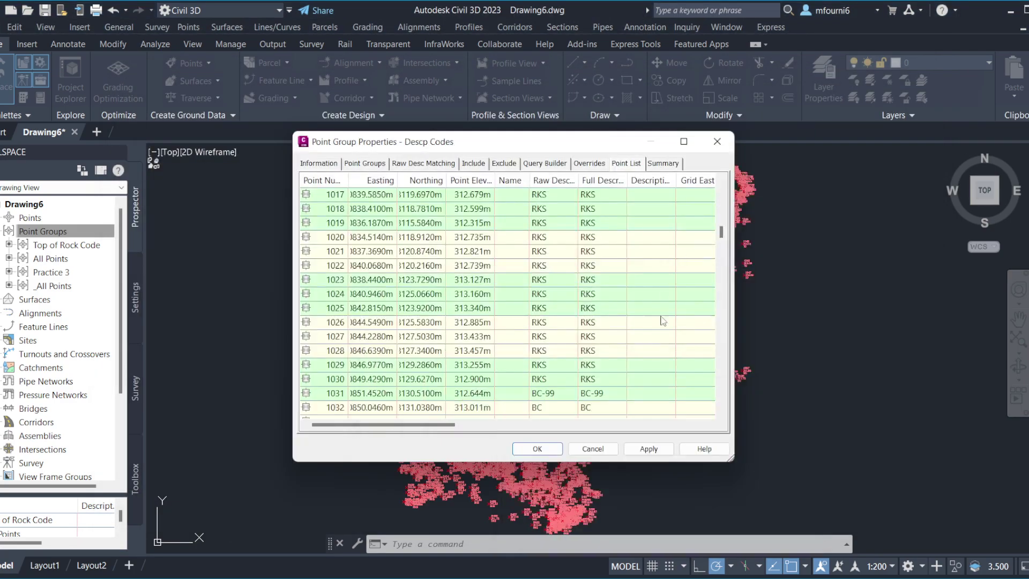
pyautogui.scroll(-3, 586, 367)
pyautogui.scroll(-4, 583, 320)
pyautogui.scroll(-2, 583, 321)
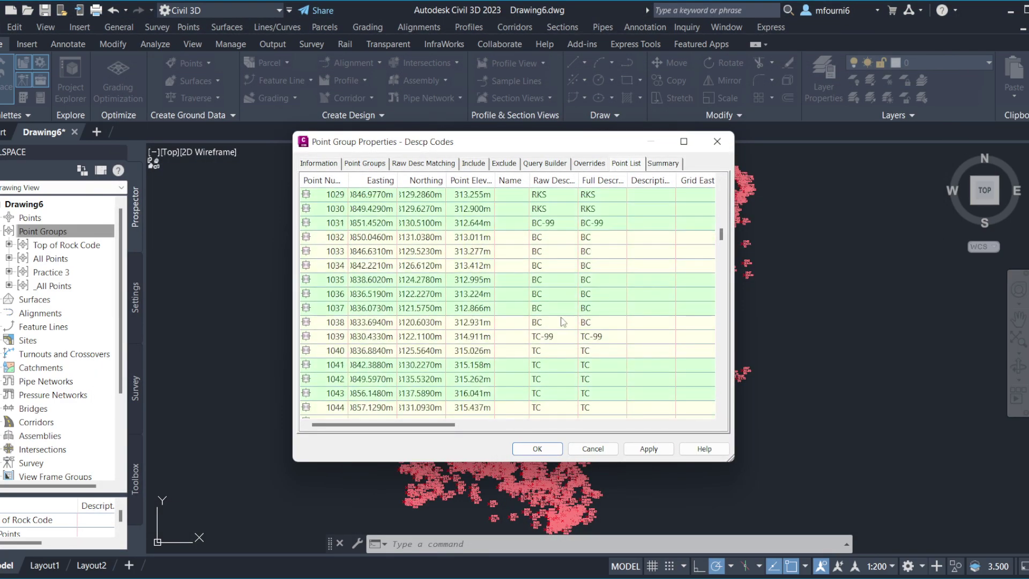
pyautogui.scroll(-2, 562, 322)
pyautogui.scroll(-1, 542, 338)
pyautogui.scroll(-16, 542, 338)
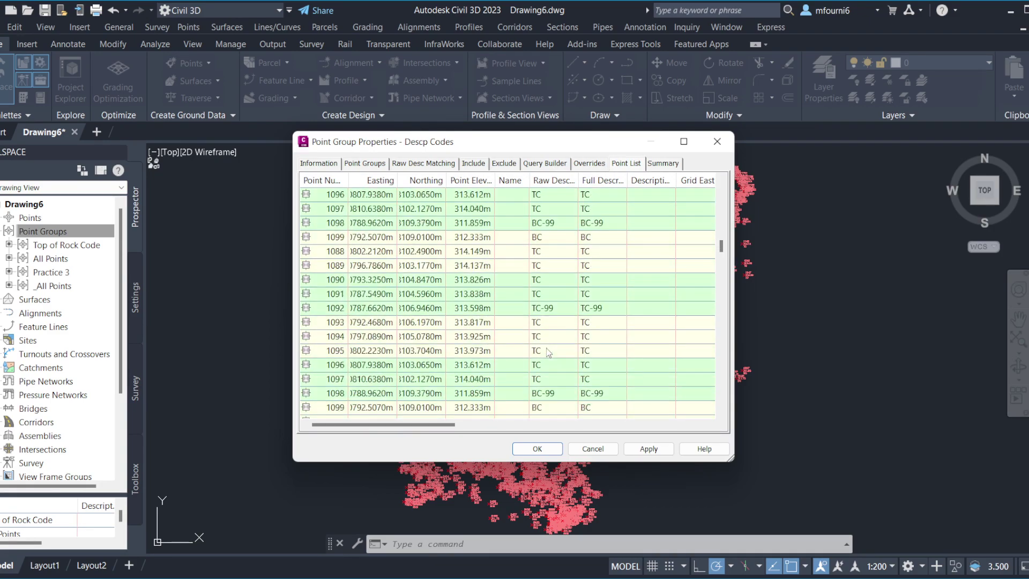
pyautogui.scroll(-2, 560, 321)
pyautogui.click(467, 165)
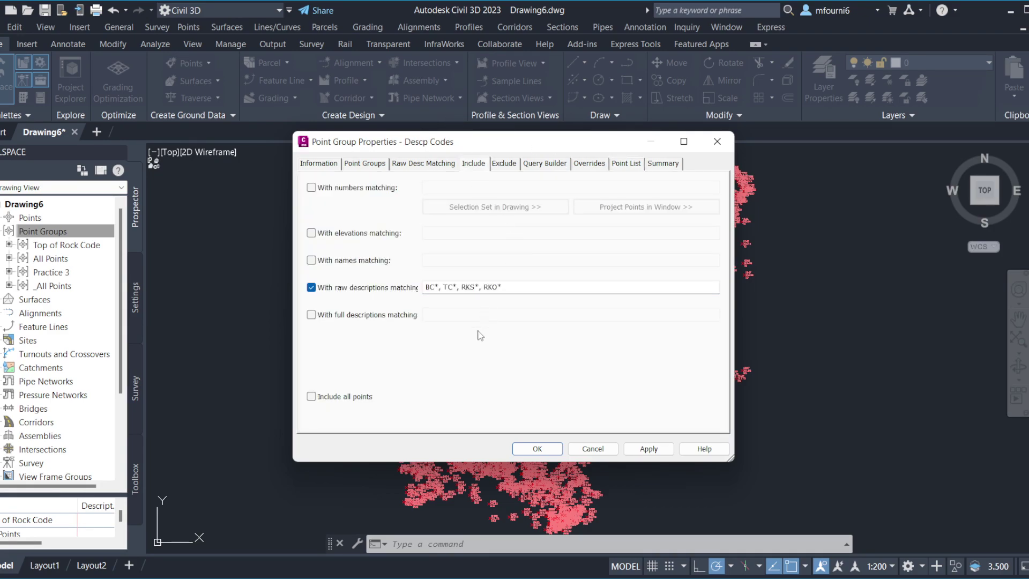
pyautogui.moveTo(524, 287); pyautogui.dragTo(426, 287)
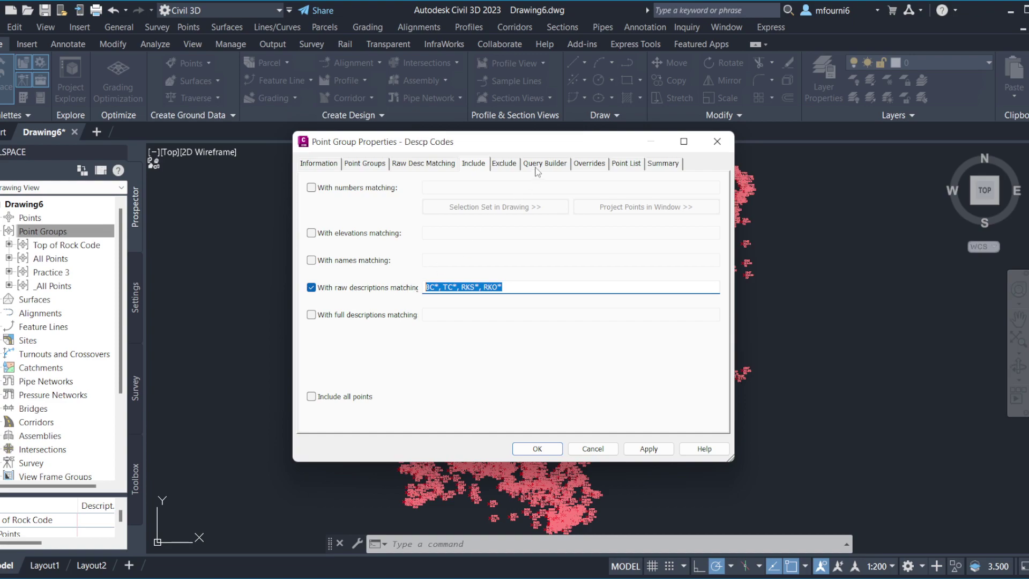
pyautogui.click(503, 166)
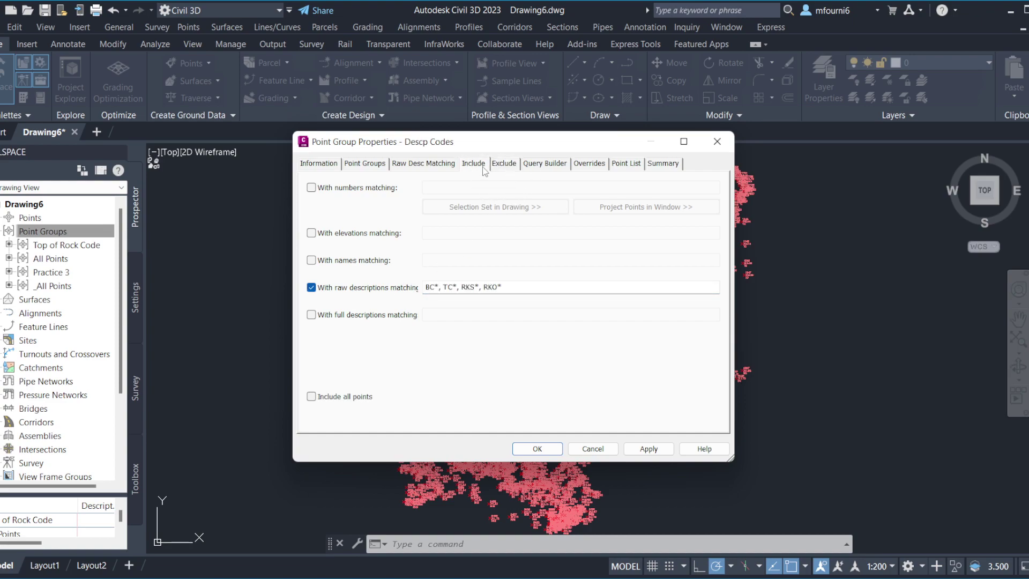
pyautogui.click(507, 164)
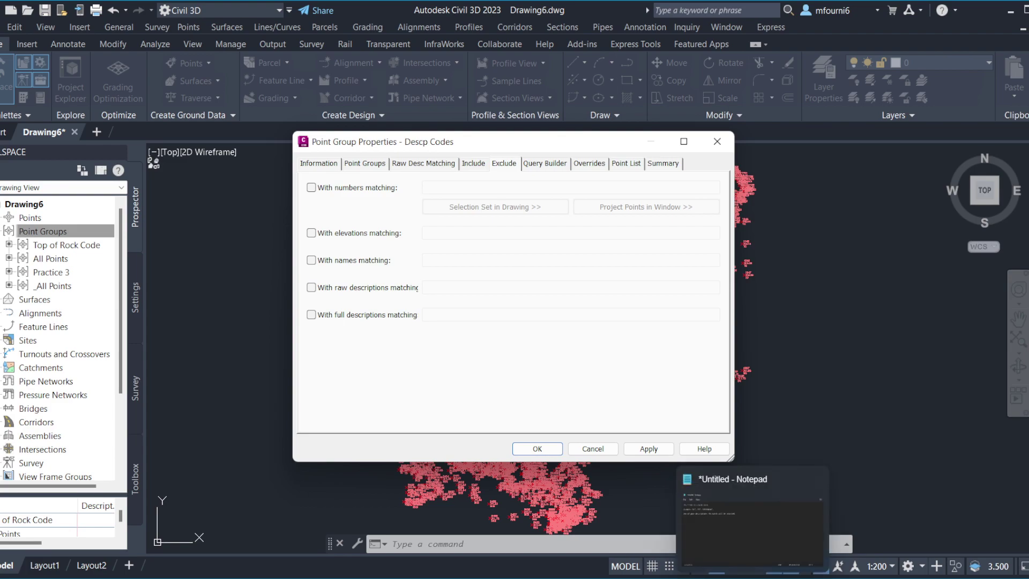
# Add blank lines to the wildcard notes, then accept the Descp Codes point group
pyautogui.click(752, 517)
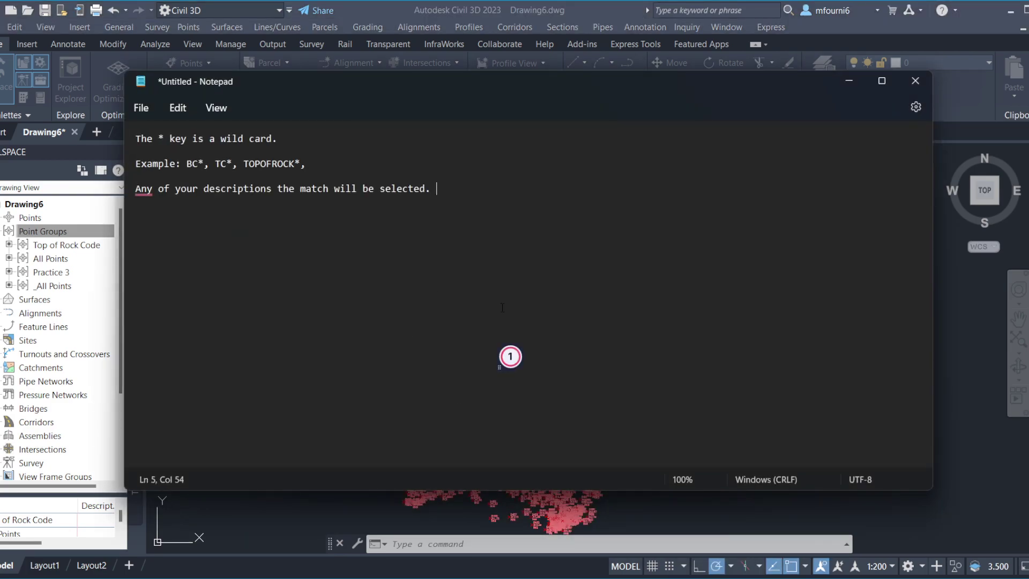
pyautogui.press('Return')
pyautogui.press('Return')
pyautogui.press('Return')
pyautogui.click(845, 83)
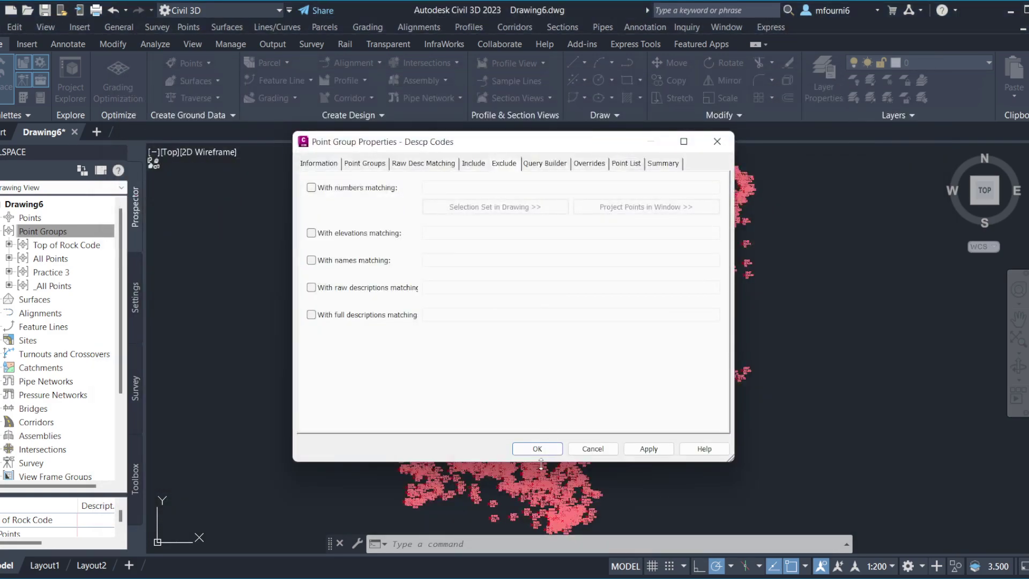
pyautogui.click(474, 164)
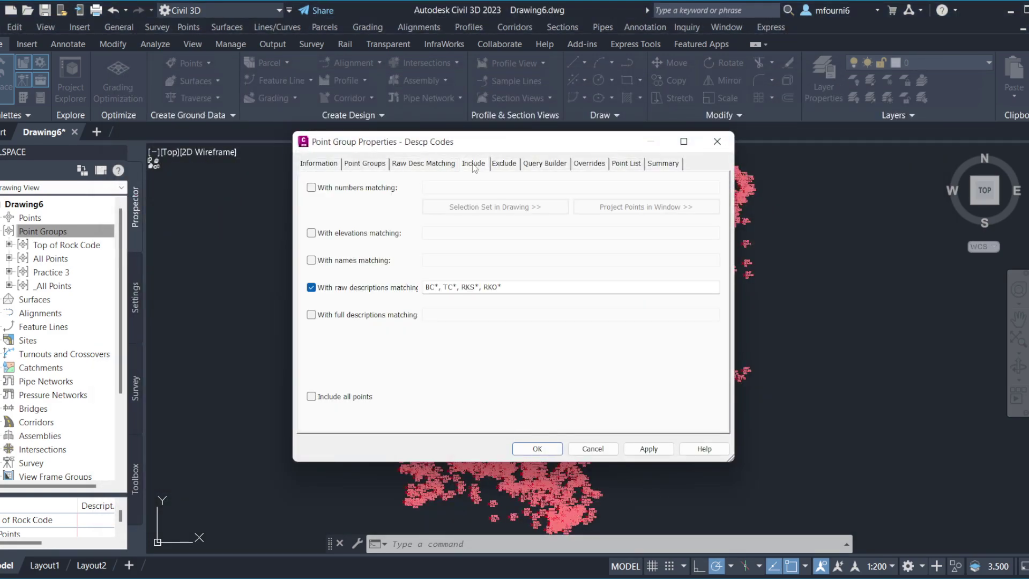
pyautogui.click(536, 449)
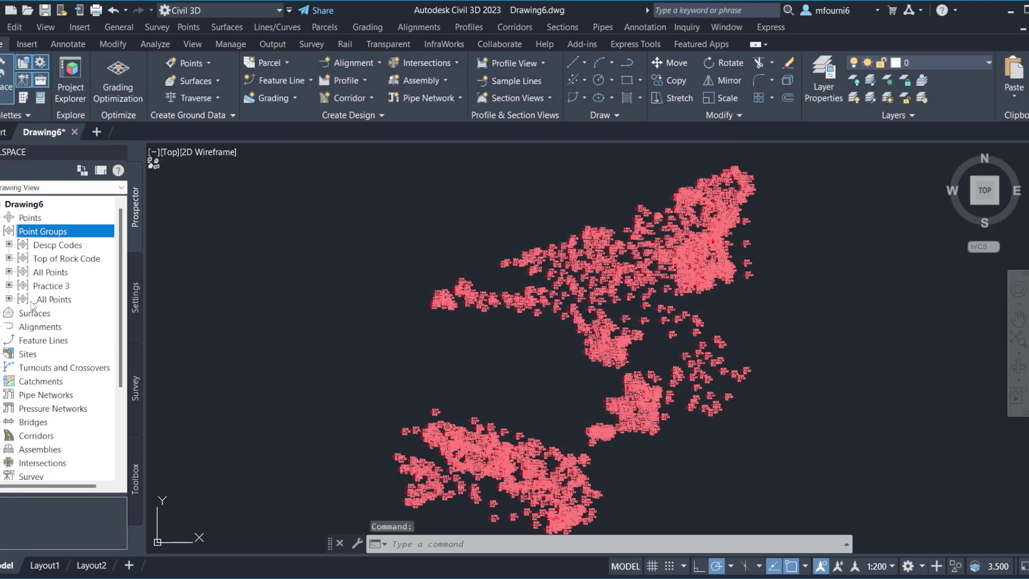
# Start a new TIN surface and name it 'Surface'
pyautogui.rightClick(27, 315)
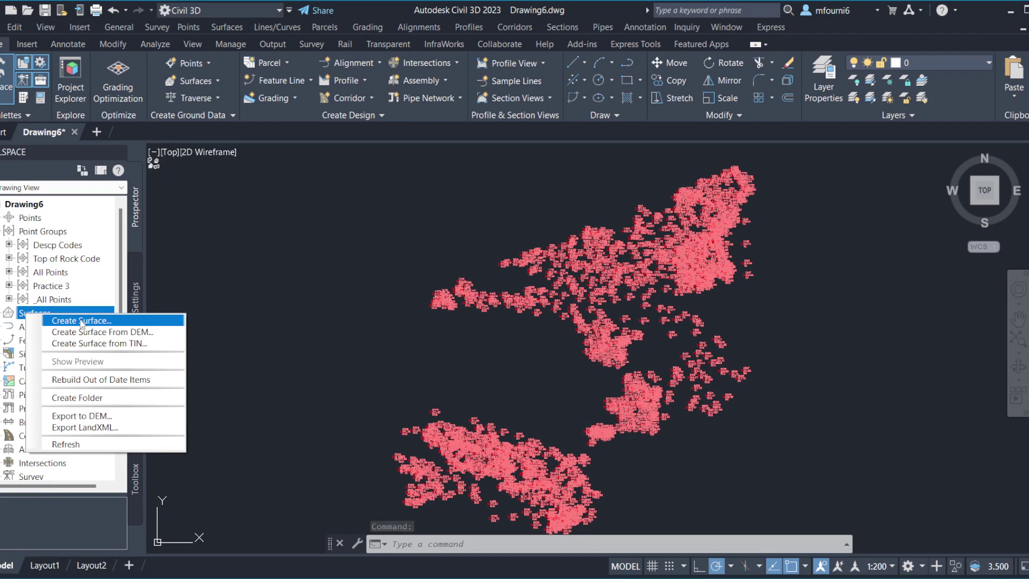
pyautogui.click(81, 321)
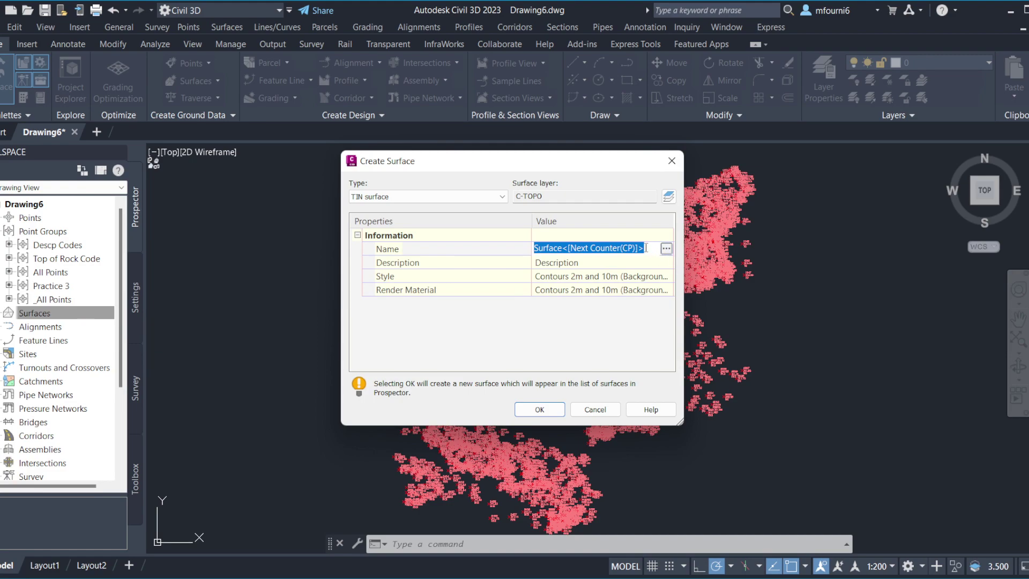
pyautogui.press('BackSpace')
pyautogui.write('Sur')
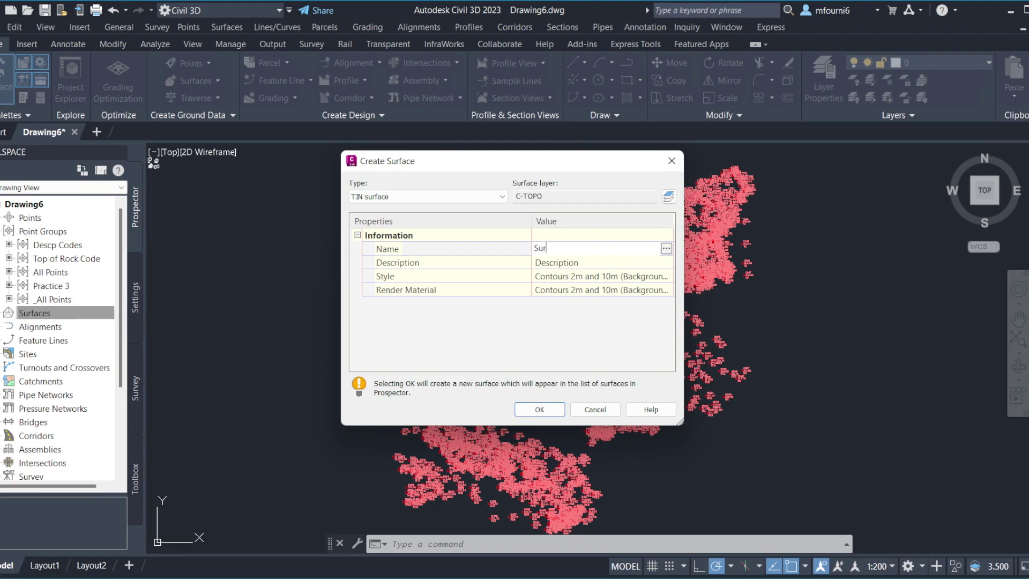
pyautogui.write('face')
pyautogui.press('Return')
# Give the surface the Contours 1m and 5m (Background) style and create it
pyautogui.click(639, 277)
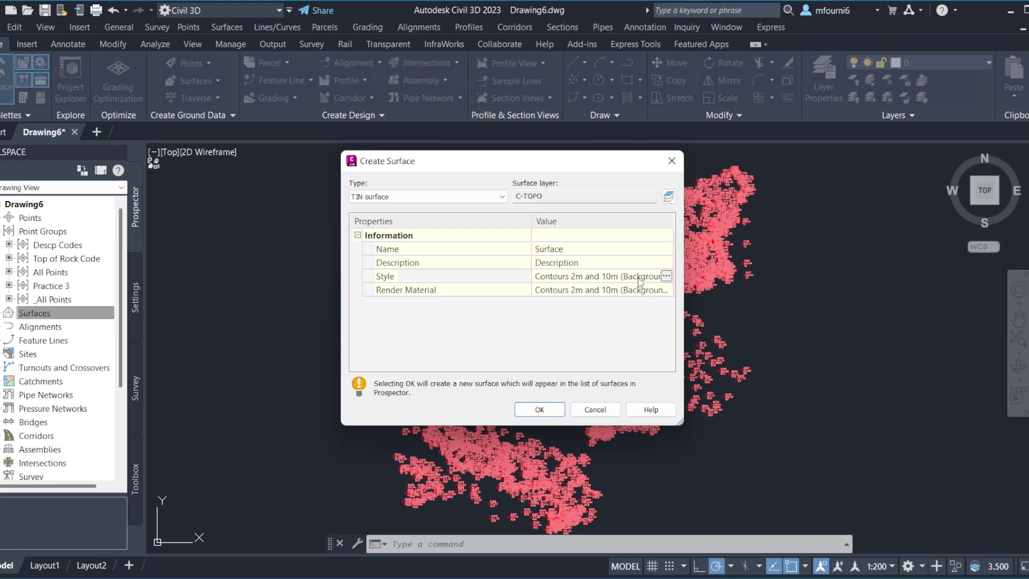
pyautogui.click(666, 276)
pyautogui.click(501, 286)
pyautogui.click(508, 325)
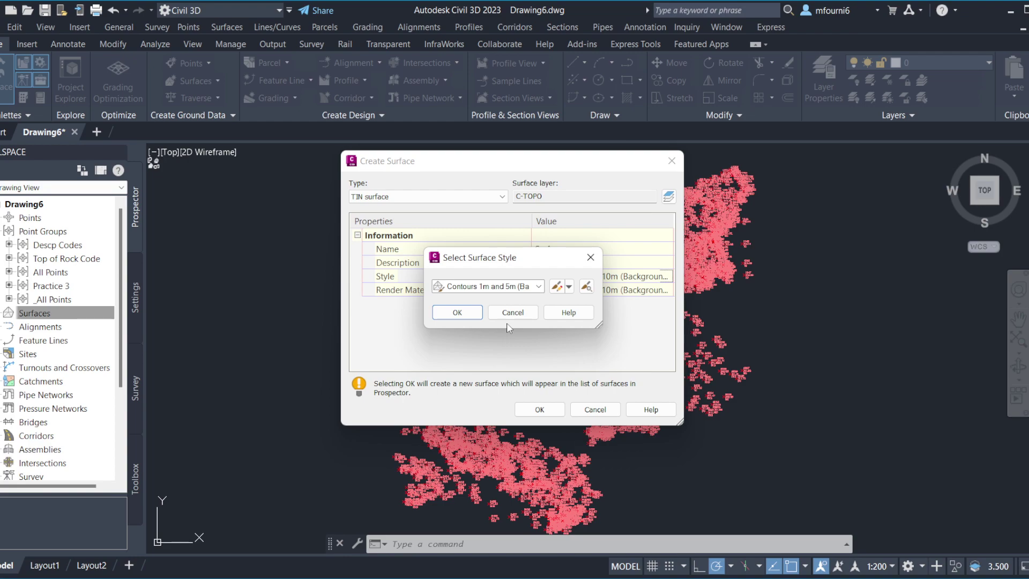
pyautogui.click(466, 312)
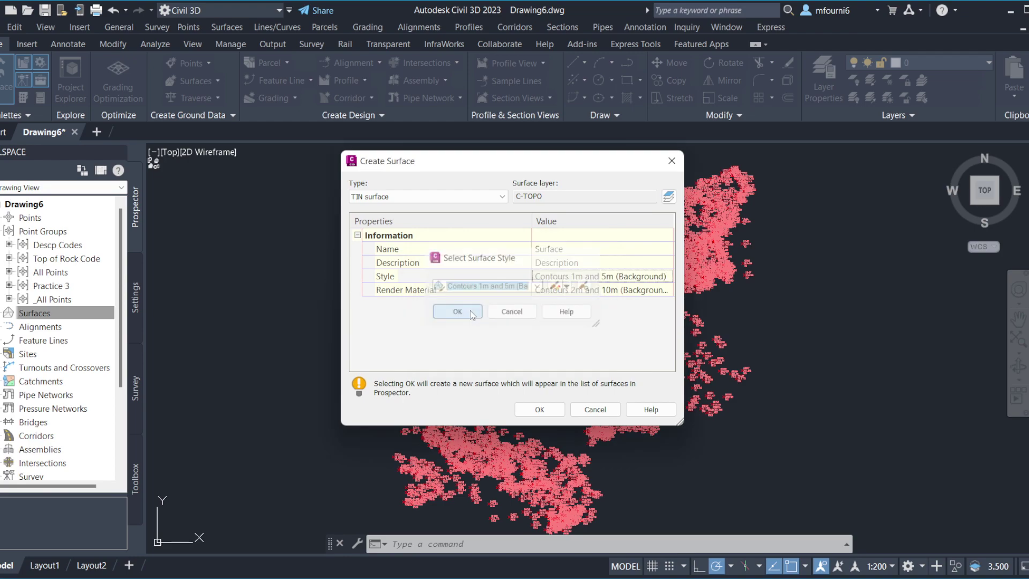
pyautogui.click(538, 409)
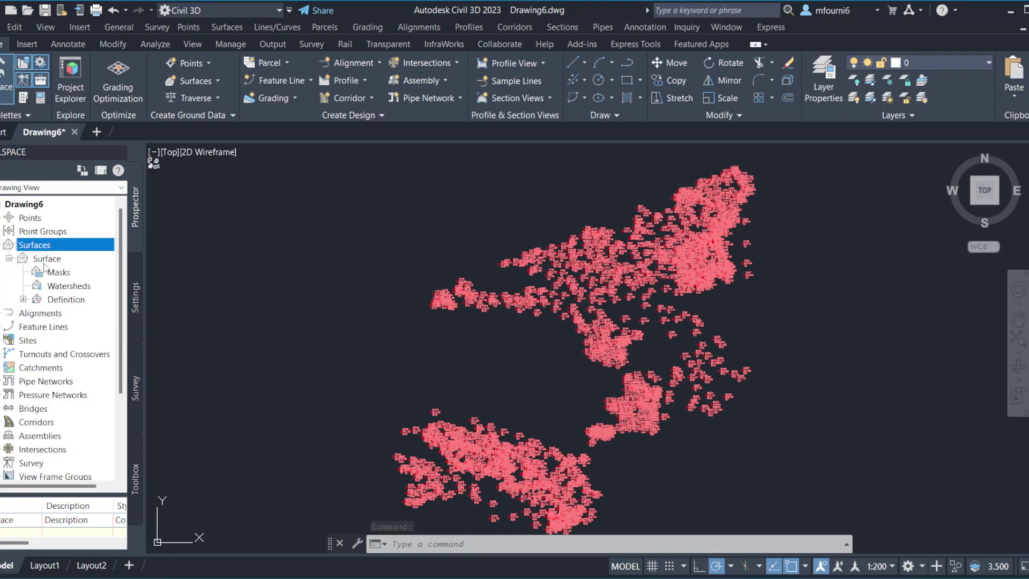
# Add the All Points group to Surface's definition, then switch to the Notepad notes
pyautogui.click(44, 262)
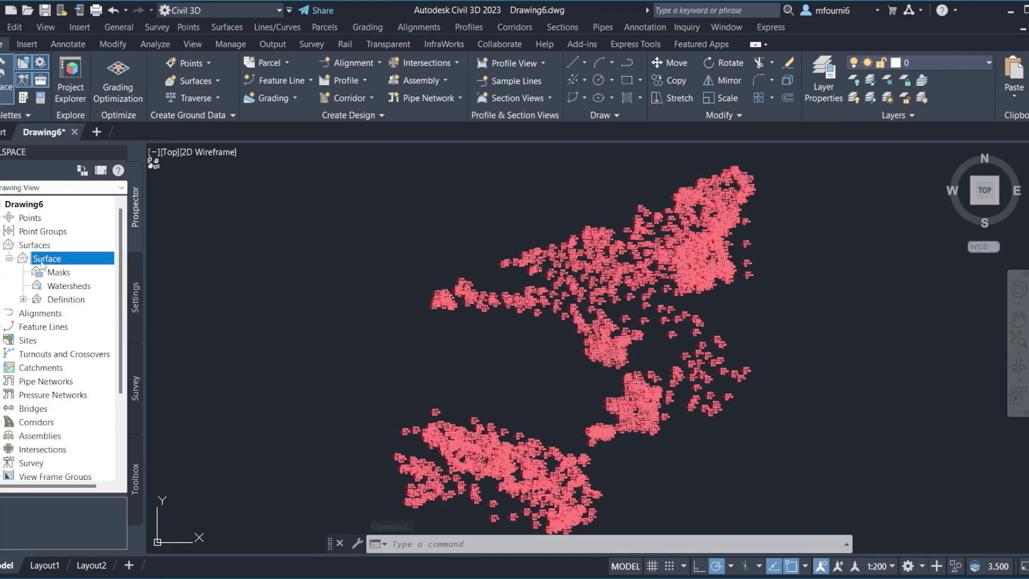
pyautogui.click(23, 300)
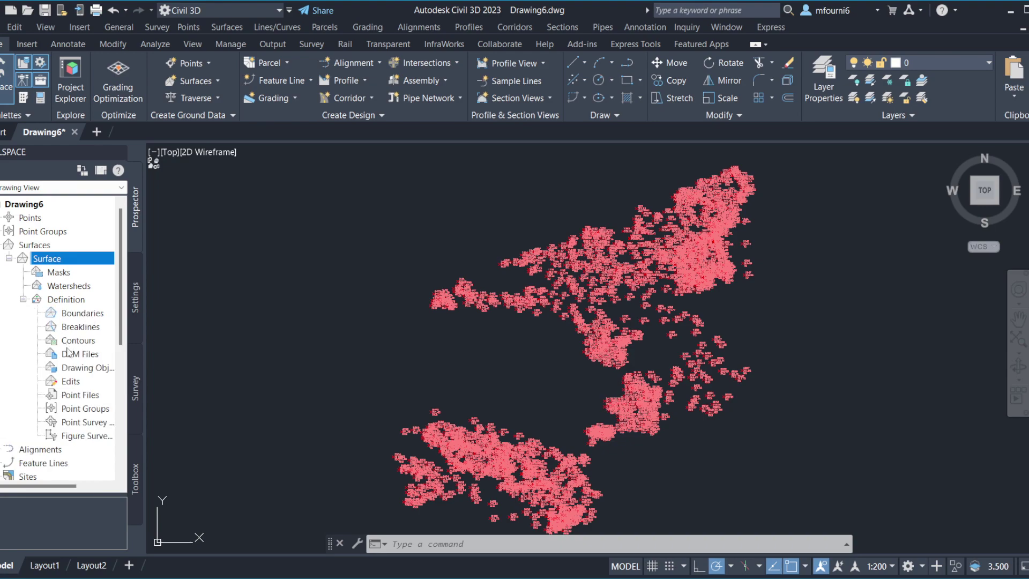
pyautogui.rightClick(79, 414)
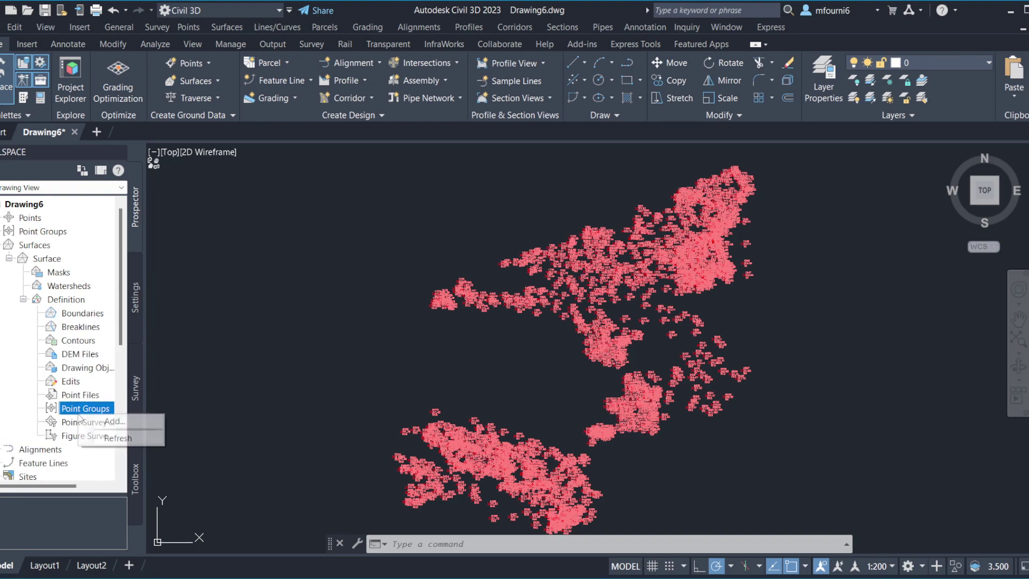
pyautogui.click(113, 421)
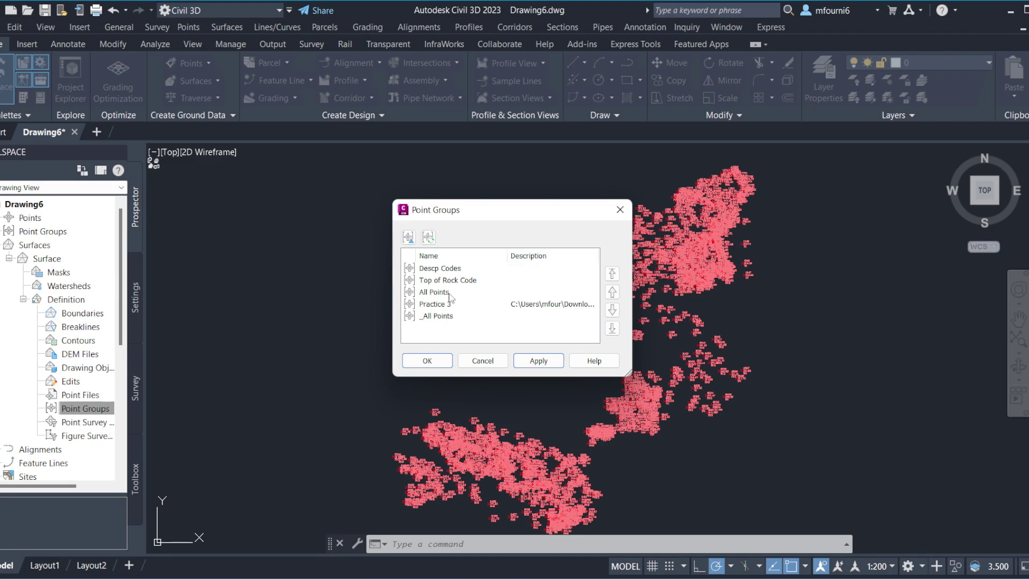
pyautogui.click(450, 293)
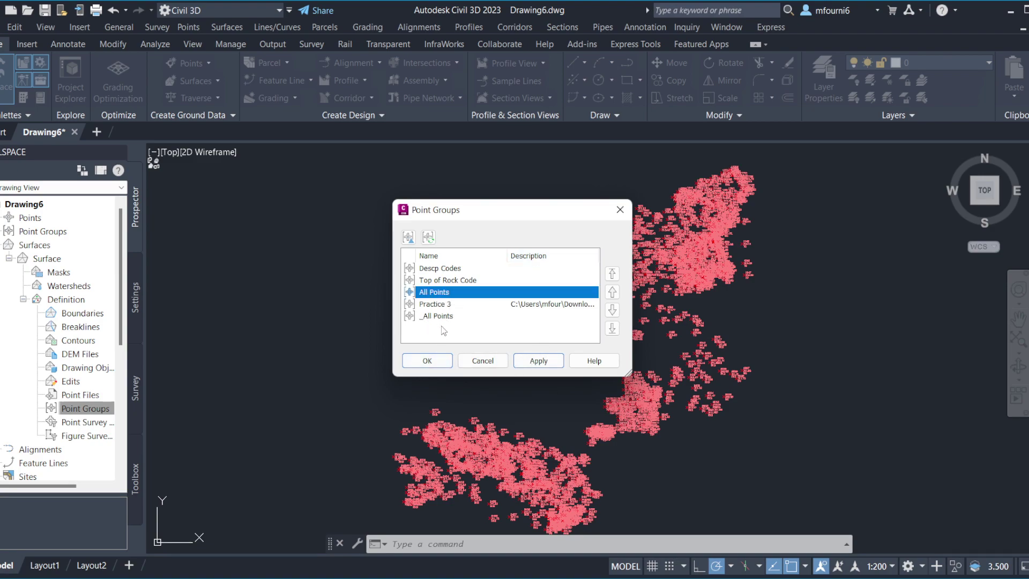
pyautogui.click(423, 364)
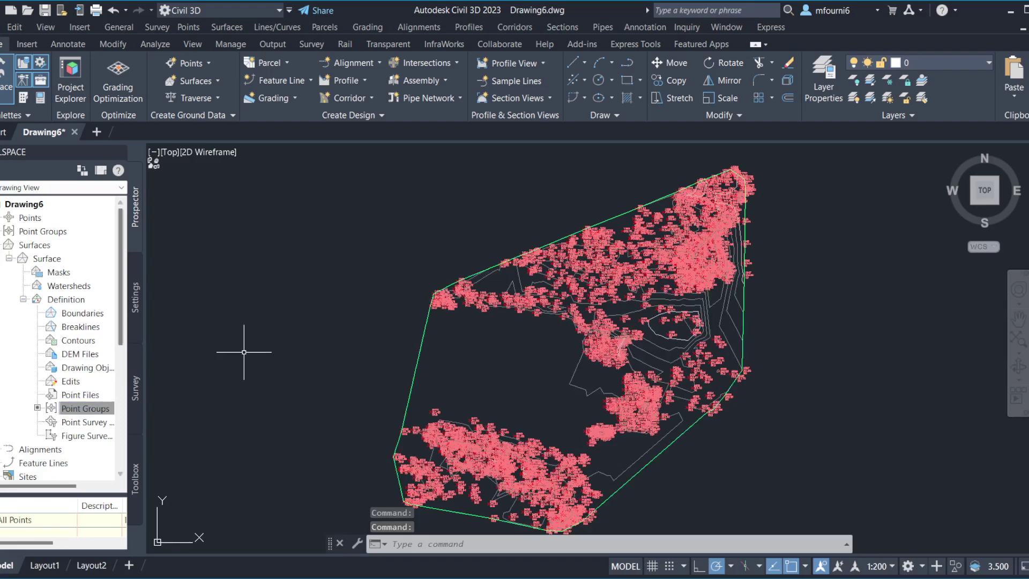
pyautogui.scroll(2, 410, 354)
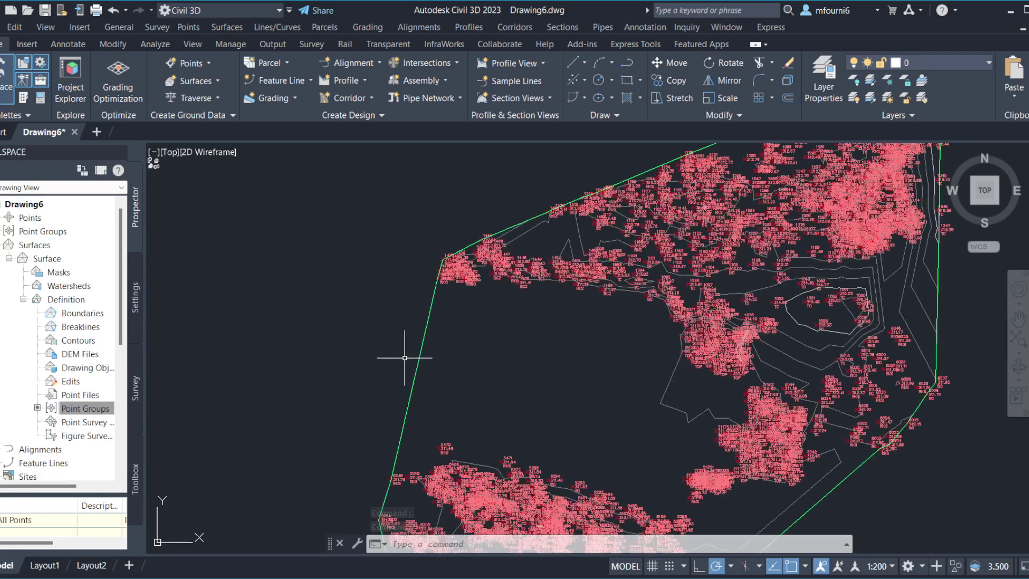
pyautogui.scroll(-2, 370, 351)
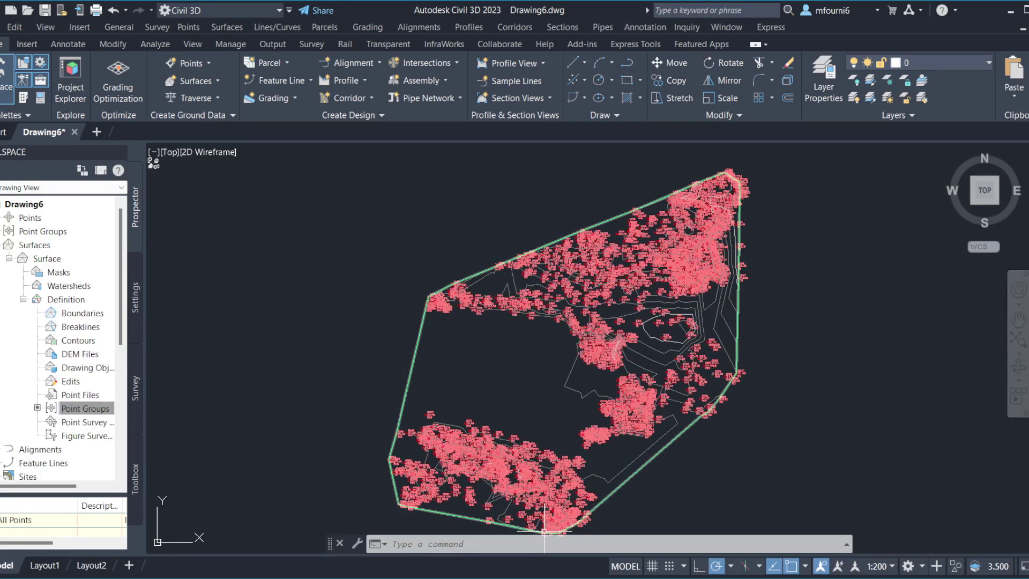
pyautogui.hotkey('alt', 'Tab')
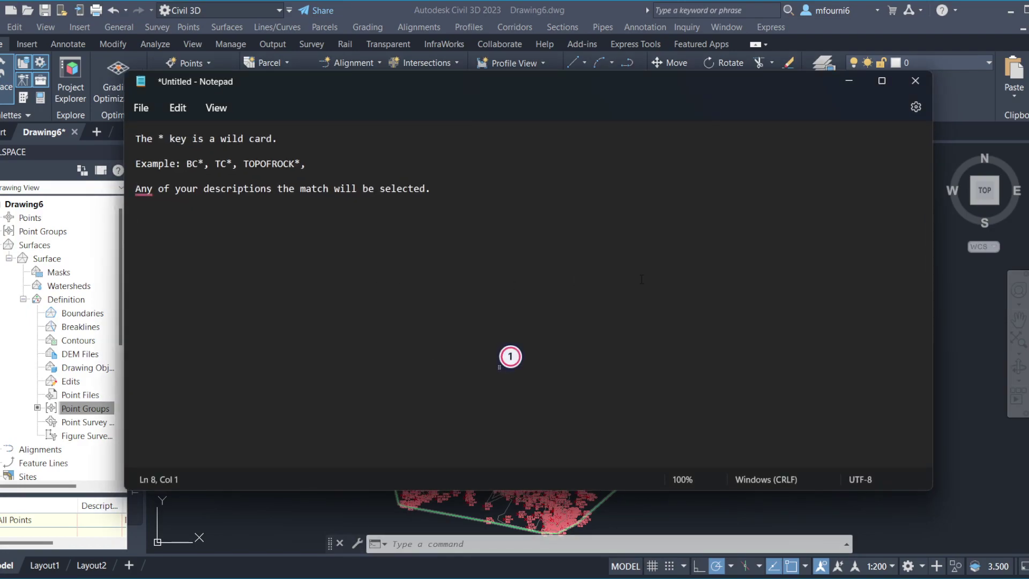
# Replace the notes with 'Now you will need to create a boundary', fixing the spelling
pyautogui.hotkey('ctrl', 'a')
pyautogui.press('Delete')
pyautogui.write('N')
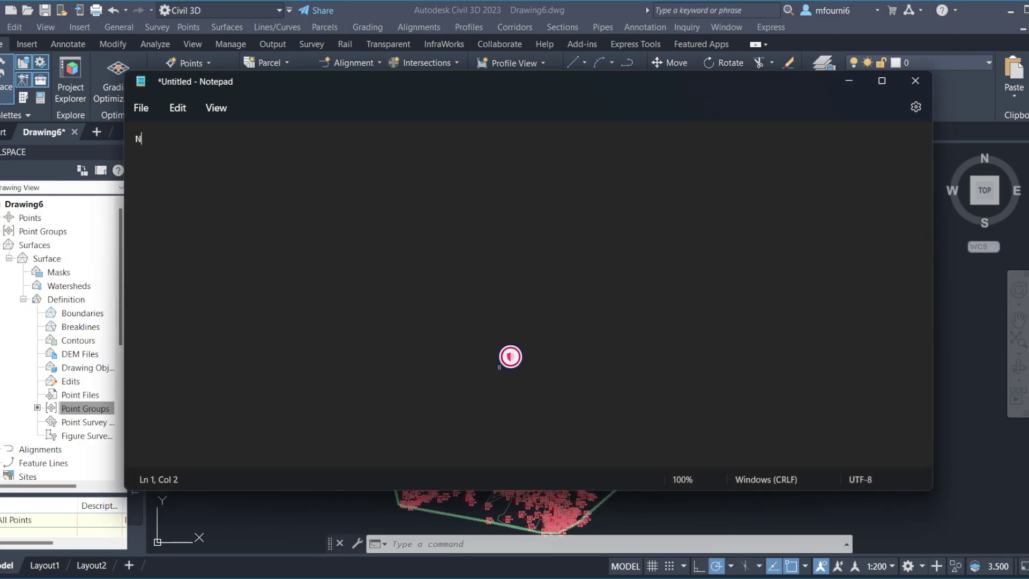
pyautogui.write('ow you ')
pyautogui.write('will need ')
pyautogui.write('to cr')
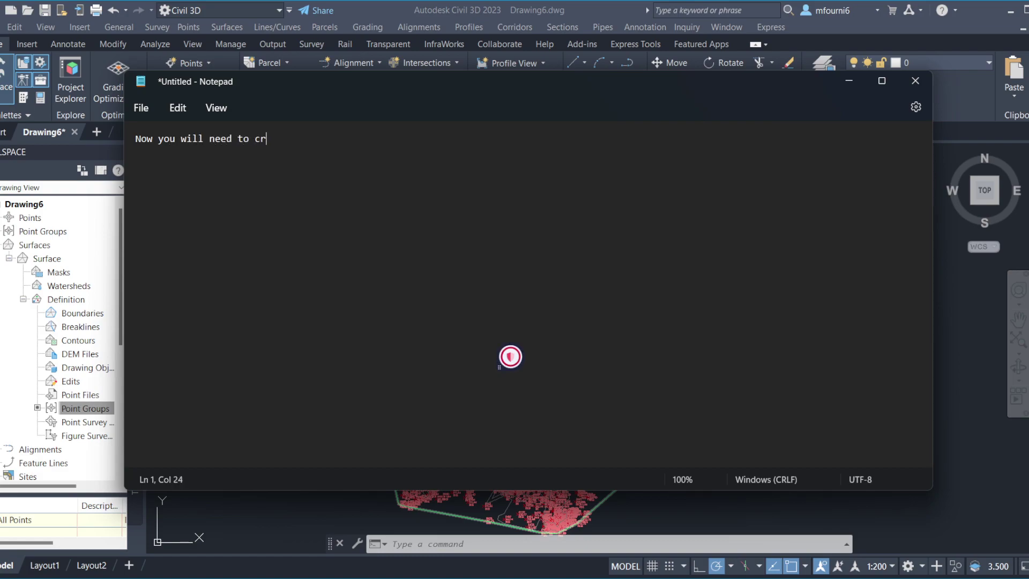
pyautogui.write('eat a ')
pyautogui.write('bou')
pyautogui.write('nda')
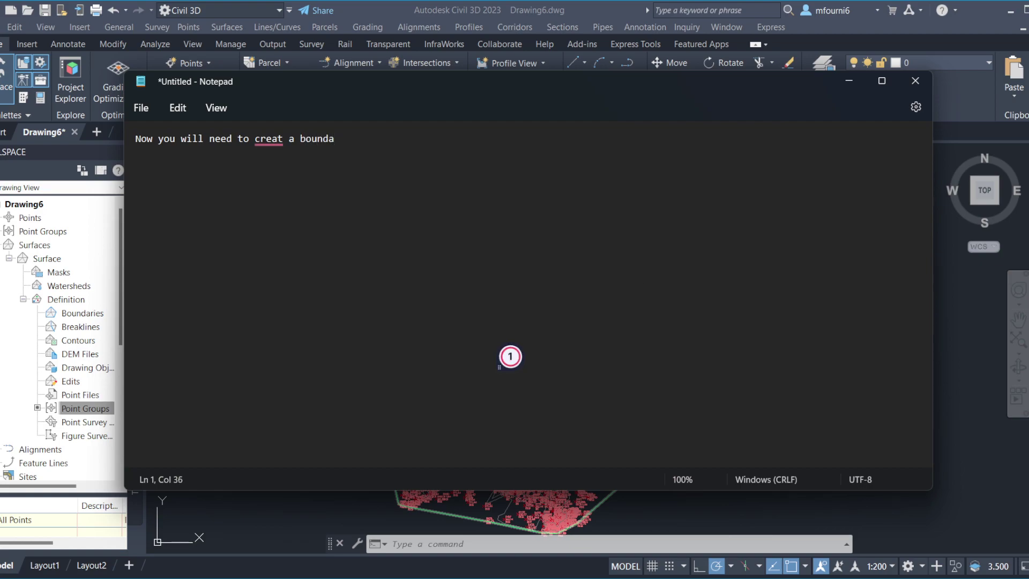
pyautogui.write('r')
pyautogui.write('ies')
pyautogui.click(271, 140)
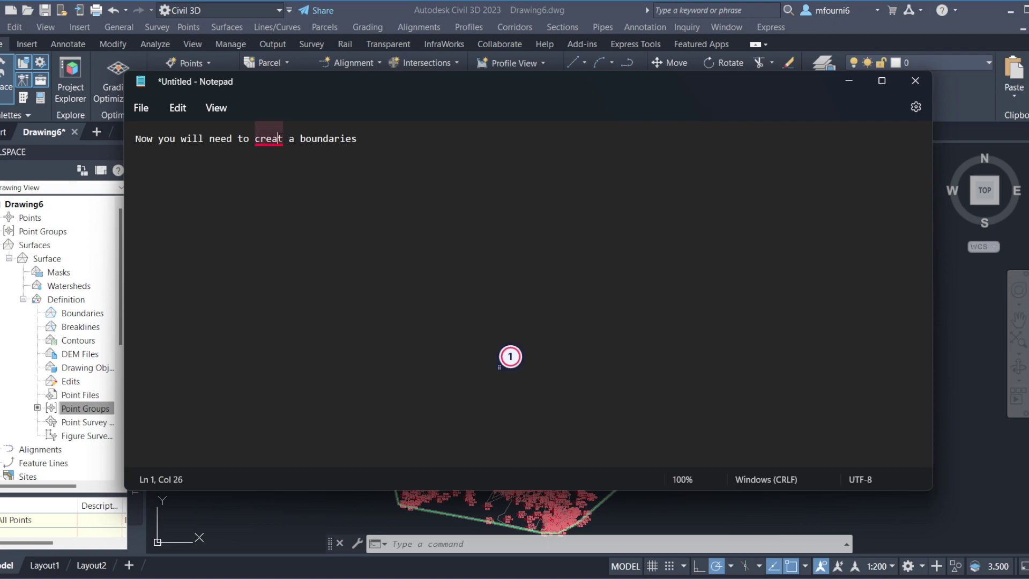
pyautogui.click(308, 177)
pyautogui.click(377, 140)
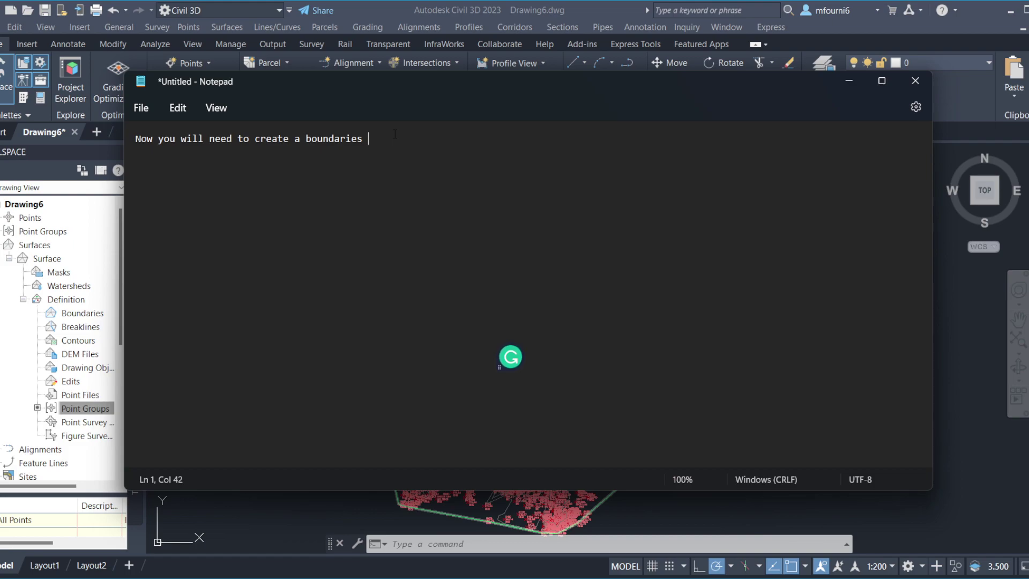
pyautogui.press('BackSpace')
pyautogui.press('BackSpace')
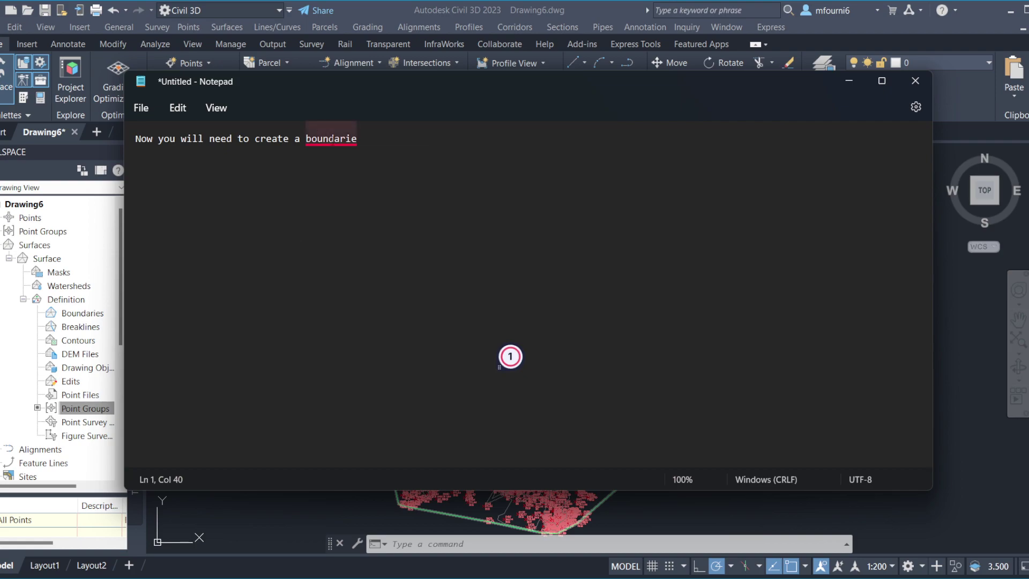
pyautogui.click(331, 139)
pyautogui.click(363, 179)
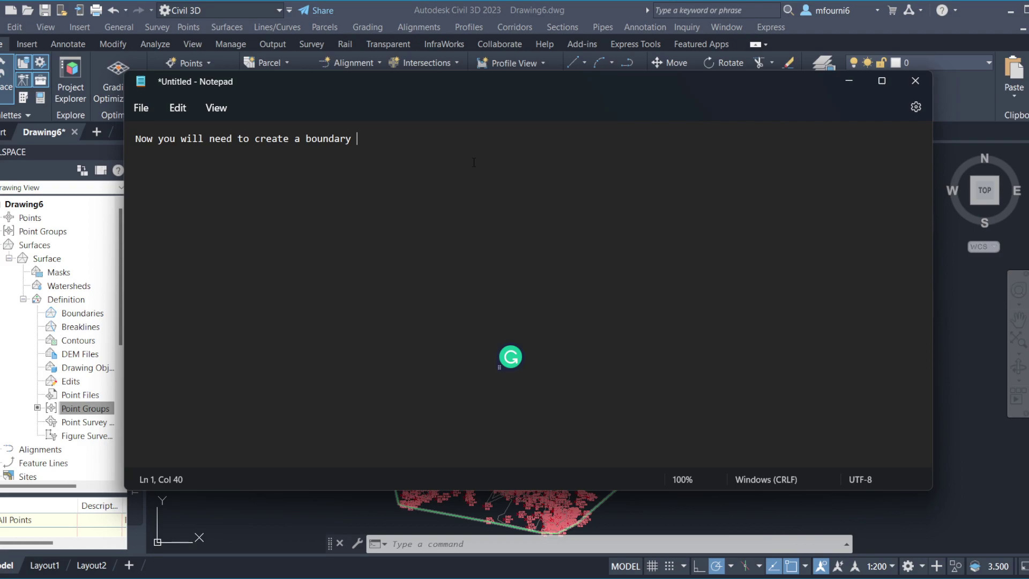
pyautogui.press('BackSpace')
# Append the sentence 'Autocad creates triangles from the point that are selected.'
pyautogui.write('. ')
pyautogui.write('Auto')
pyautogui.write('cad ')
pyautogui.write('creat')
pyautogui.write('es ')
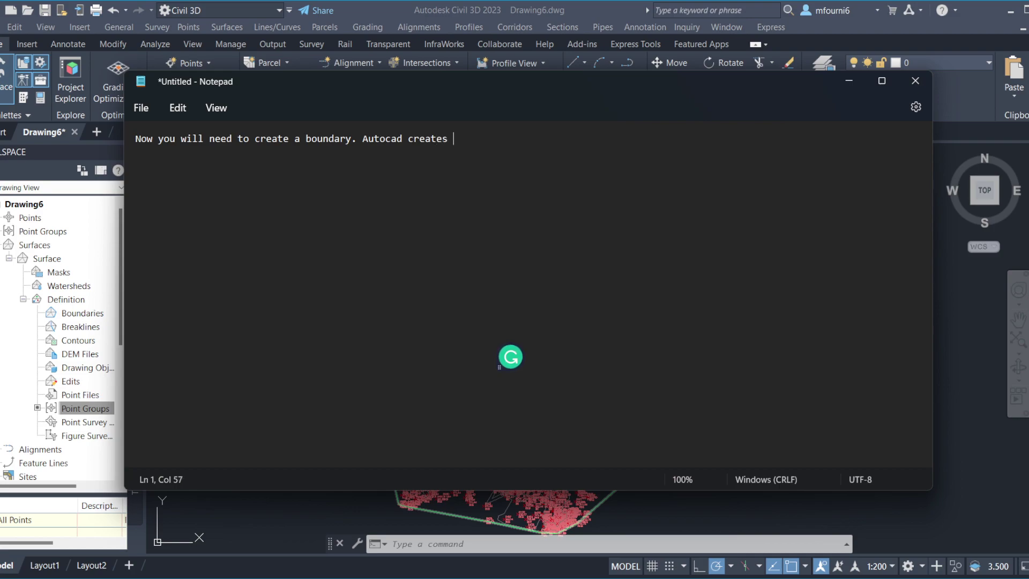
pyautogui.write('triang')
pyautogui.write('les')
pyautogui.write('fr')
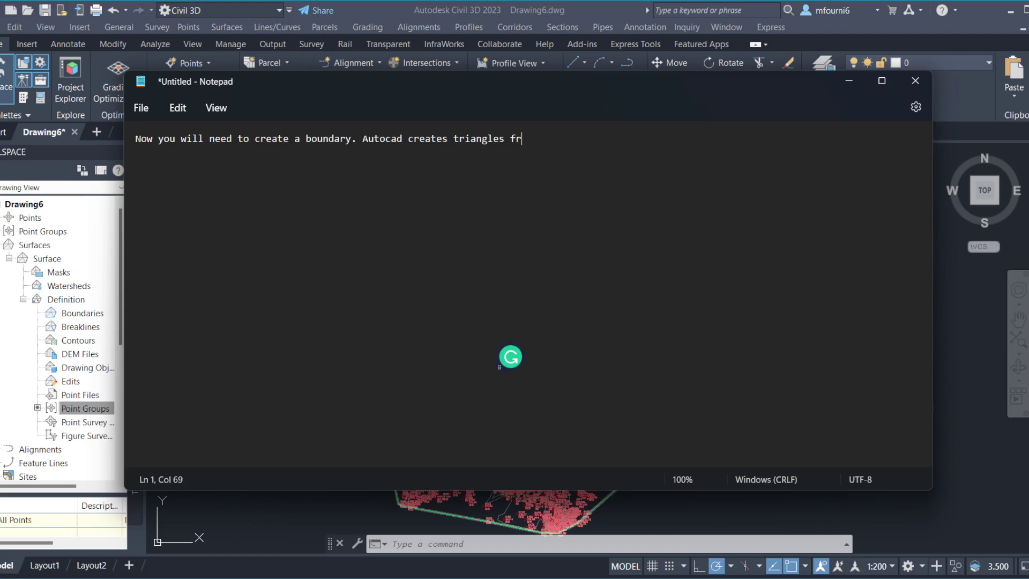
pyautogui.write('o')
pyautogui.press('BackSpace')
pyautogui.write('om')
pyautogui.press('BackSpace')
pyautogui.press('BackSpace')
pyautogui.press('BackSpace')
pyautogui.write('om')
pyautogui.write(' the poin')
pyautogui.write('t that ')
pyautogui.write('are sel')
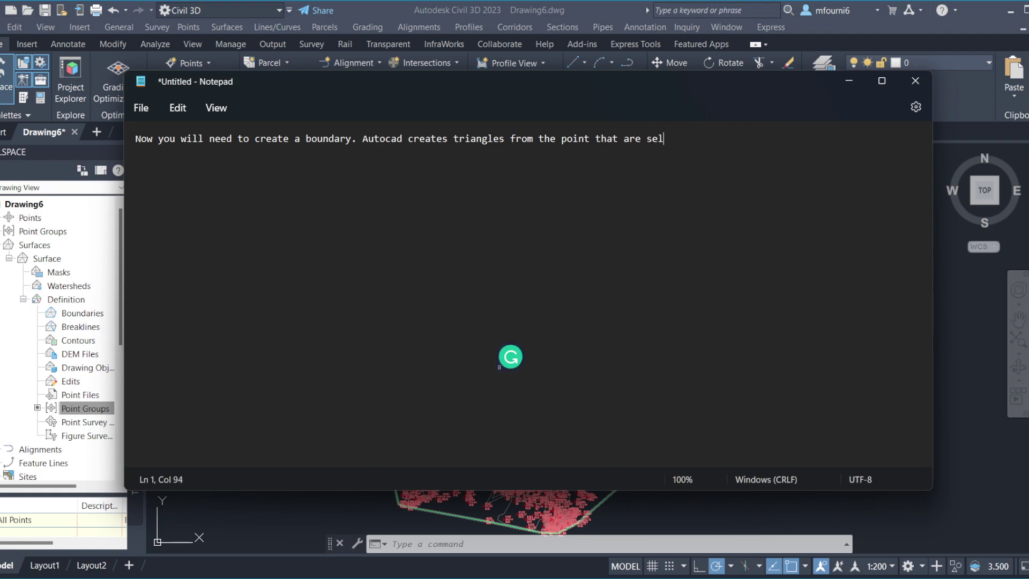
pyautogui.write('ected.')
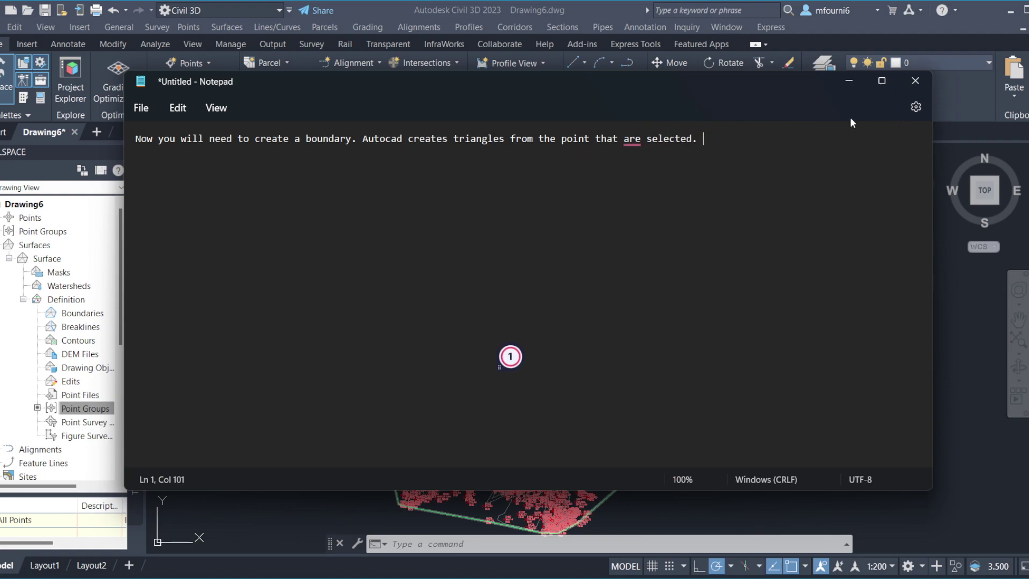
# Add a new line reading 'Example: Use 3d' below the sentence
pyautogui.press('Return')
pyautogui.write('Exam')
pyautogui.write('ple')
pyautogui.click(848, 83)
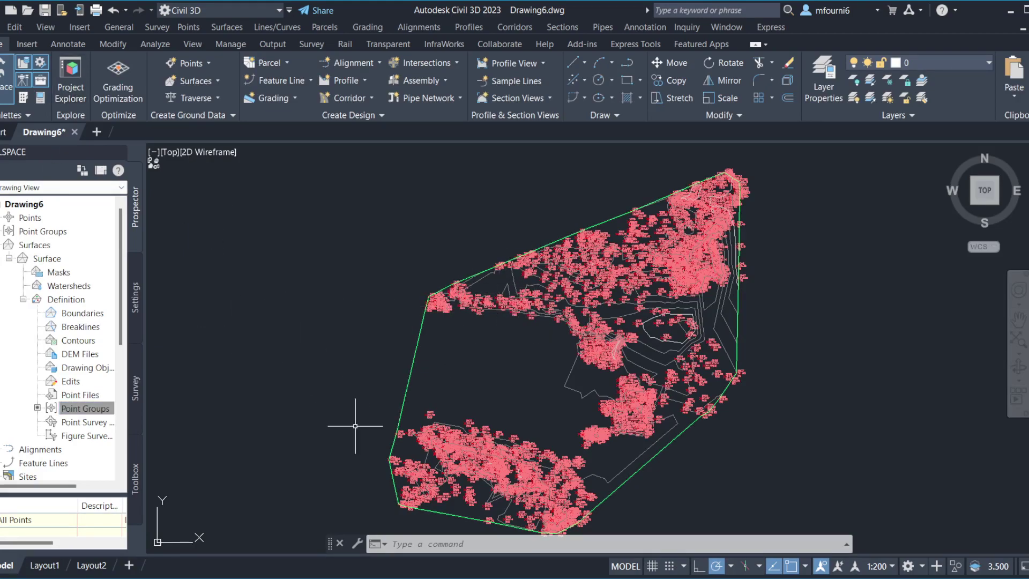
pyautogui.click(750, 557)
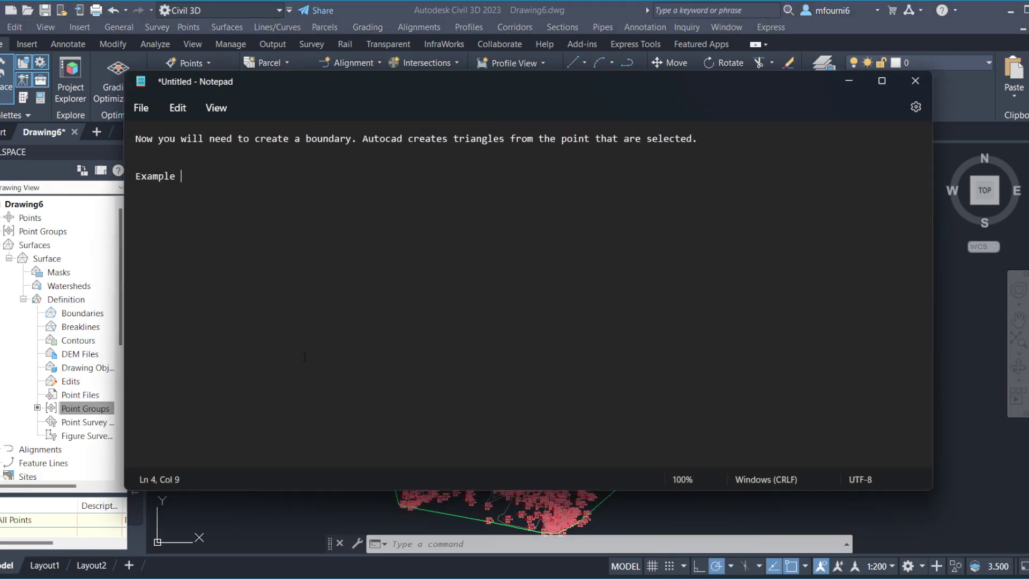
pyautogui.write(': ')
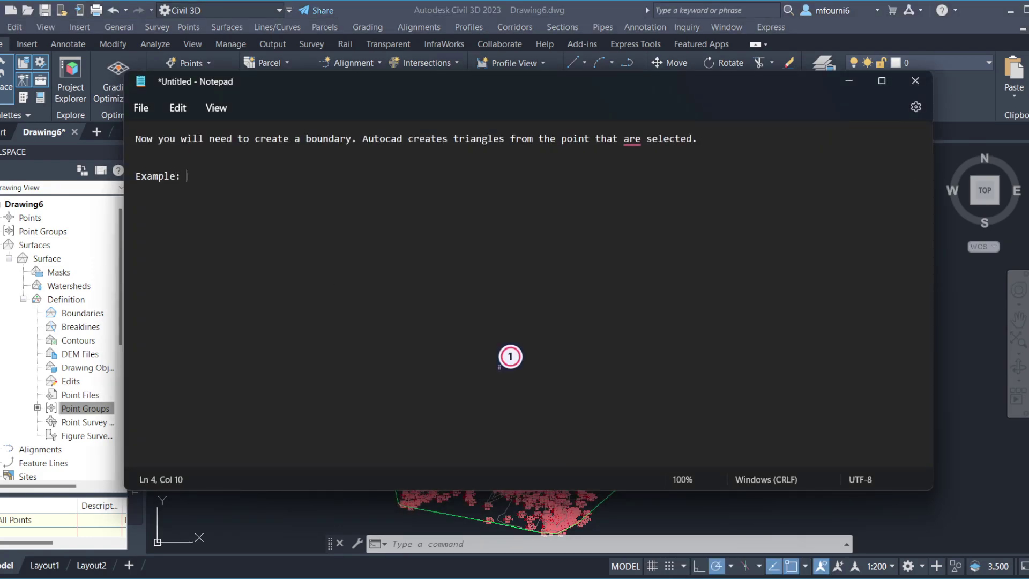
pyautogui.write('Use ')
pyautogui.write('3d')
pyautogui.click(446, 545)
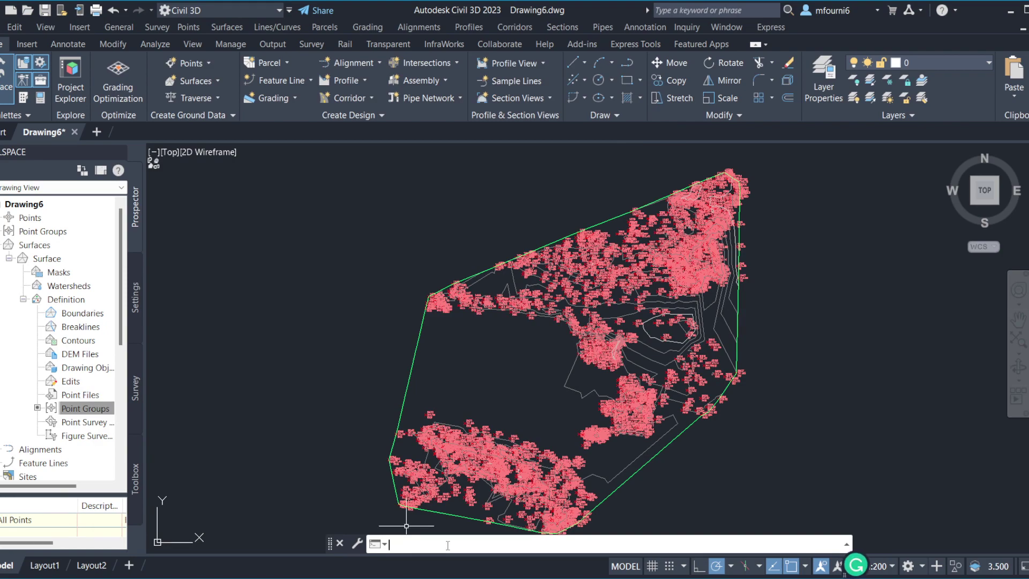
# Start the 3DPOLY command and extend the note to 'Example: Use 3d poly'
pyautogui.write('3D')
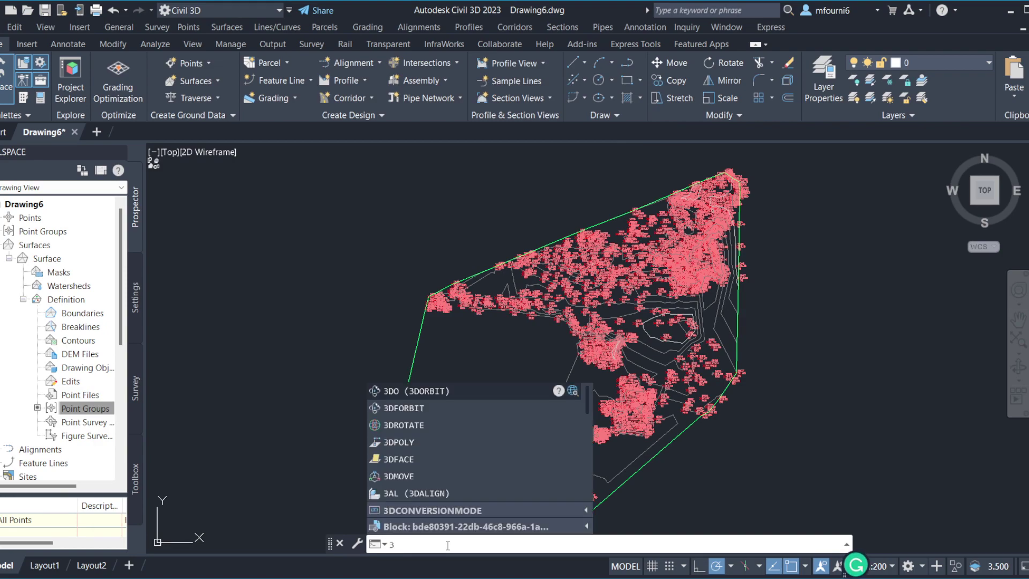
pyautogui.write('POLY')
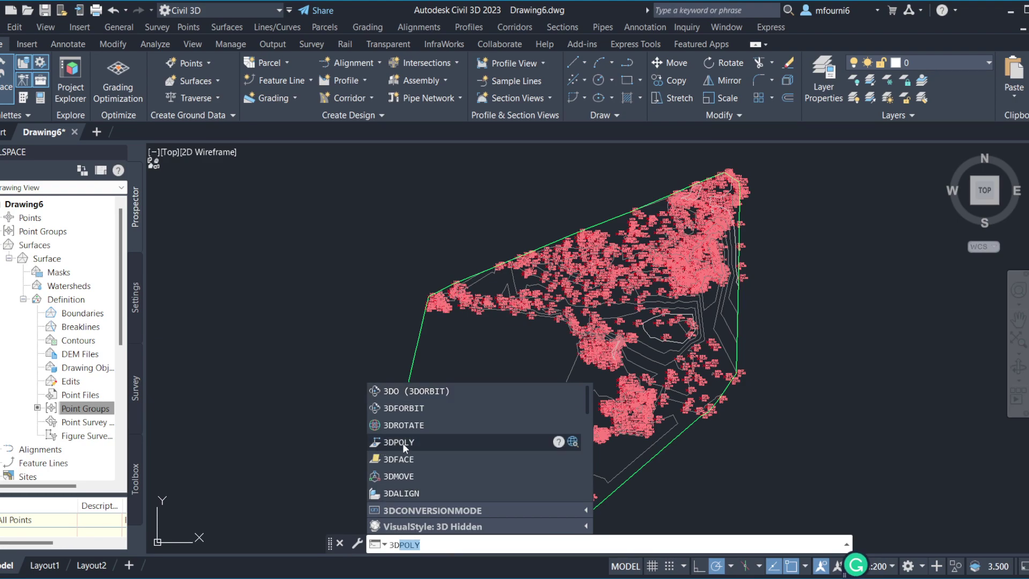
pyautogui.click(408, 442)
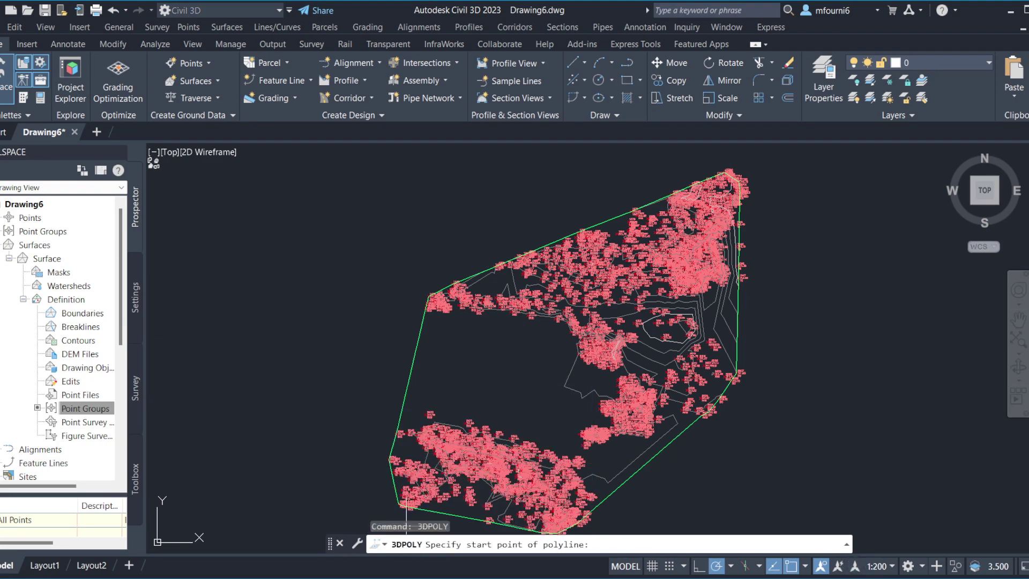
pyautogui.click(750, 541)
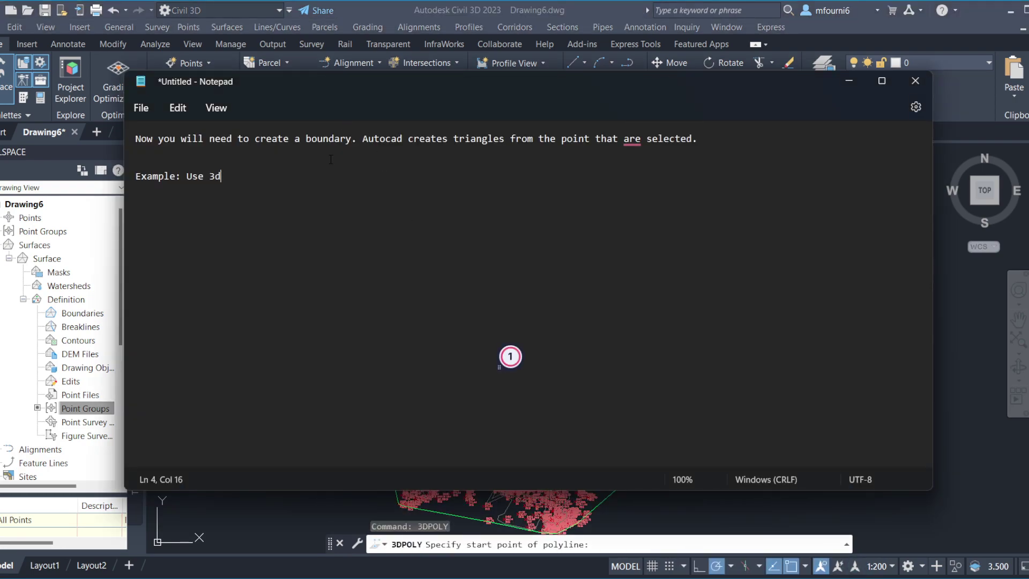
pyautogui.write('po')
pyautogui.write('lty')
pyautogui.press('BackSpace')
pyautogui.press('BackSpace')
pyautogui.write('y')
pyautogui.click(631, 543)
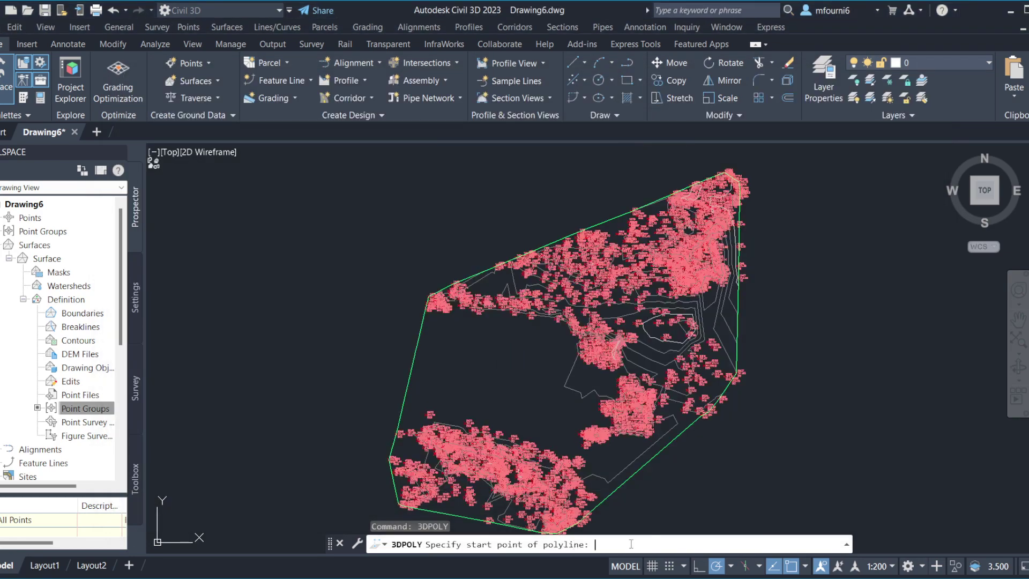
# Start the boundary at point 5249 and continue through points 5248, 5470 and 5471
pyautogui.hotkey('ctrl', 'v')
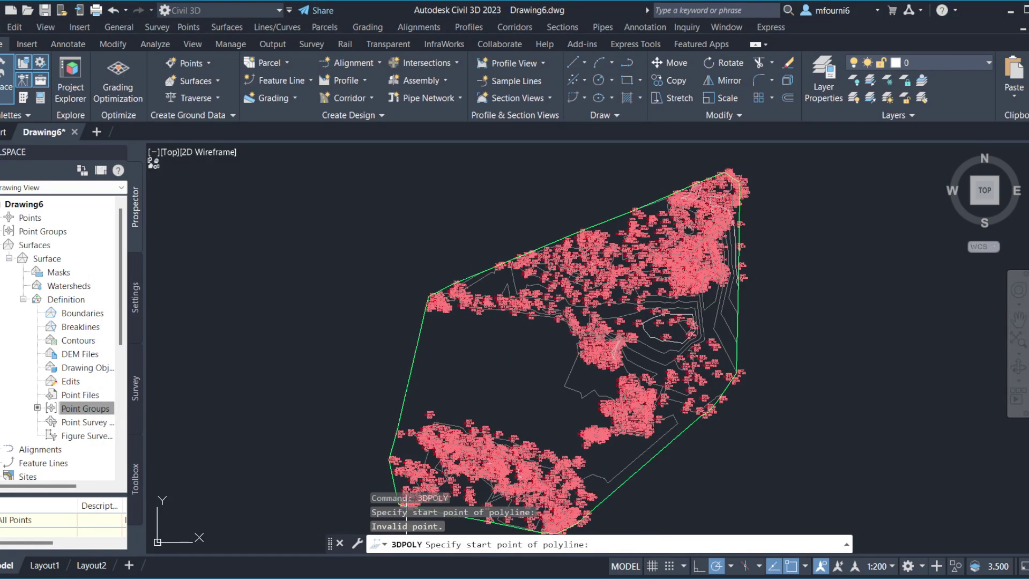
pyautogui.scroll(2, 390, 465)
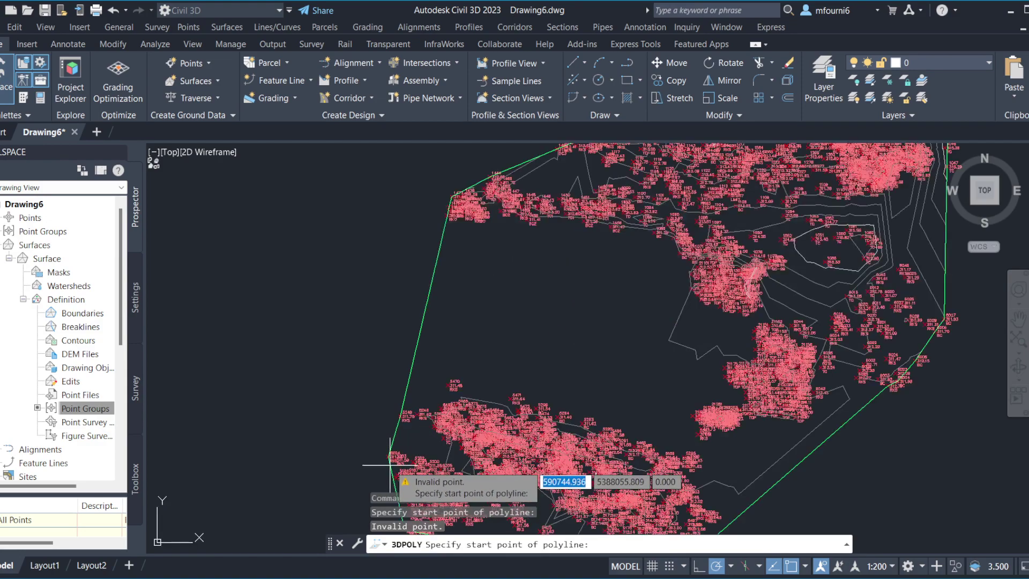
pyautogui.scroll(5, 420, 410)
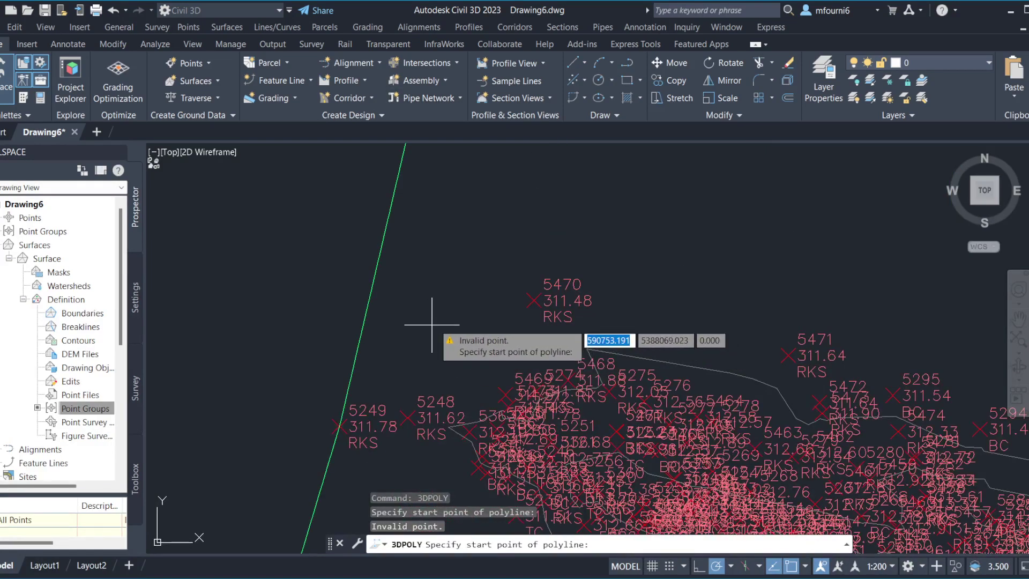
pyautogui.click(343, 423)
pyautogui.click(410, 416)
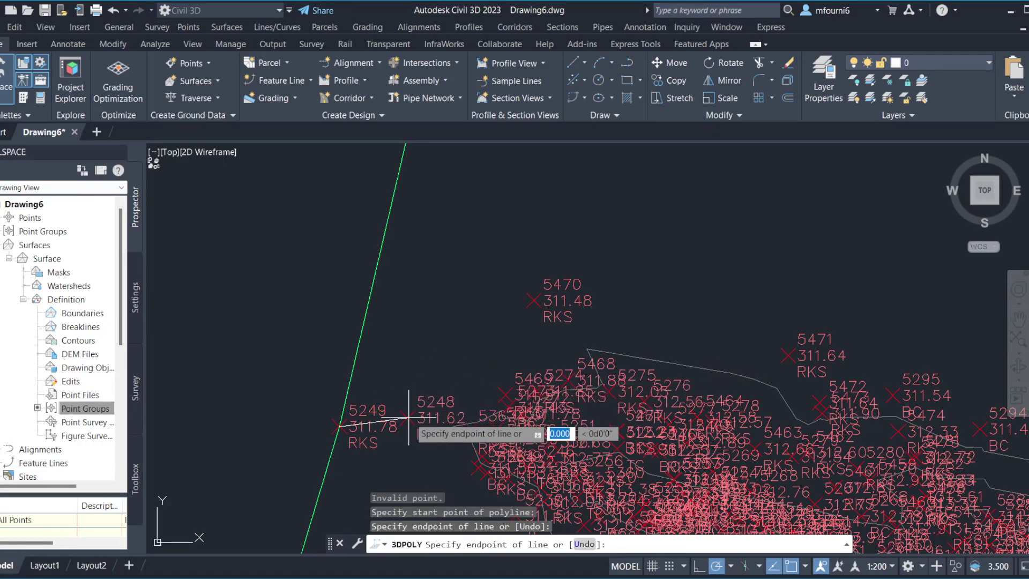
pyautogui.click(542, 298)
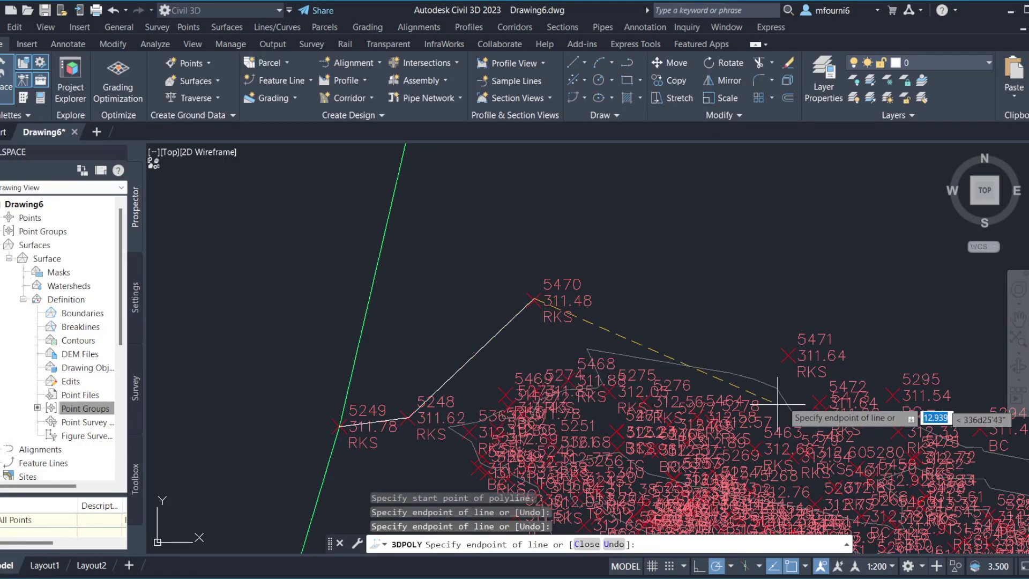
pyautogui.click(795, 355)
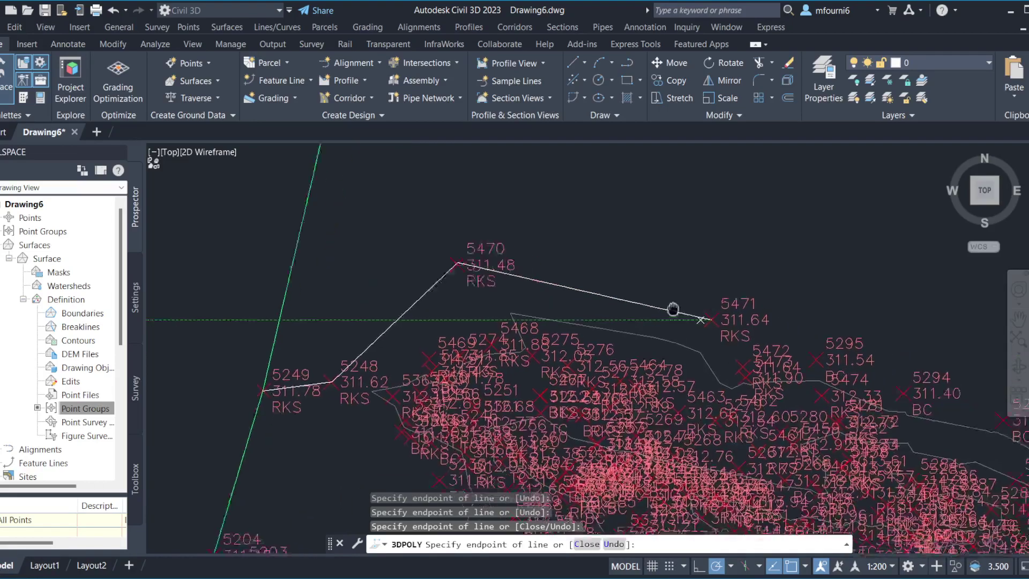
# Turn on Ortho and bring up the object snap menu for the next vertex
pyautogui.moveTo(796, 355); pyautogui.dragTo(482, 289, button='middle')
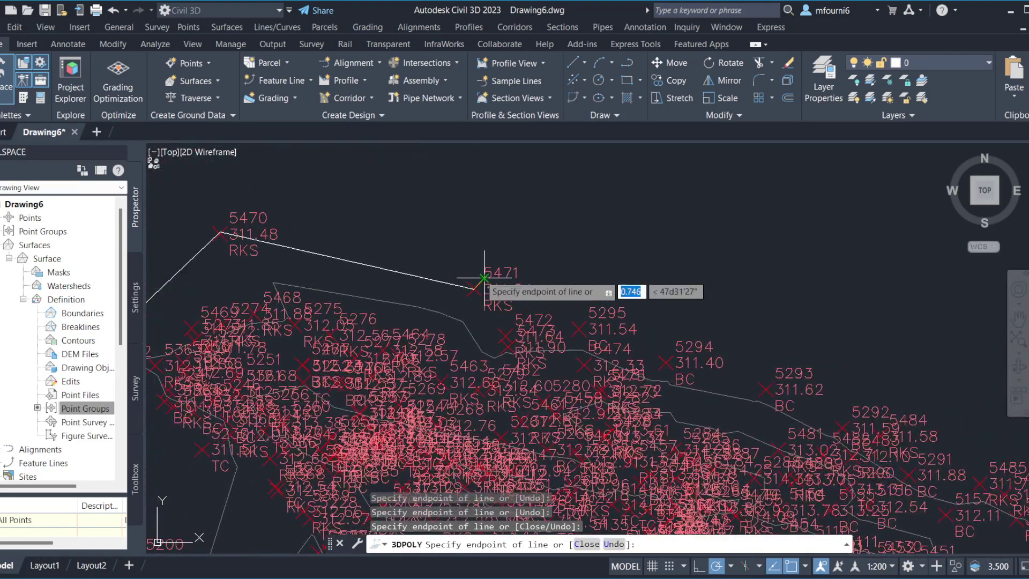
pyautogui.keyDown('shift'); pyautogui.rightClick(481, 289); pyautogui.keyUp('shift')
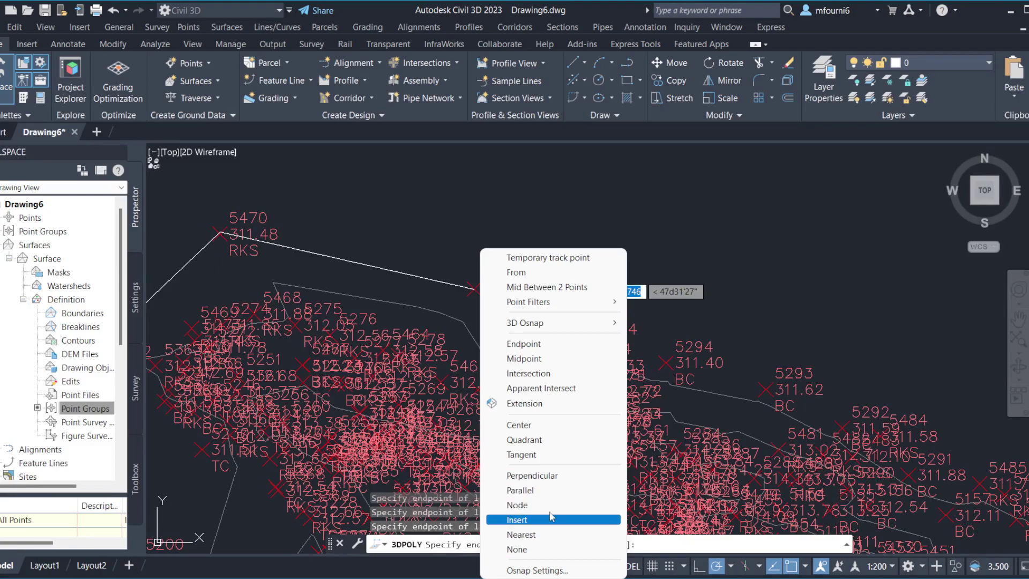
pyautogui.click(536, 506)
pyautogui.press('F8')
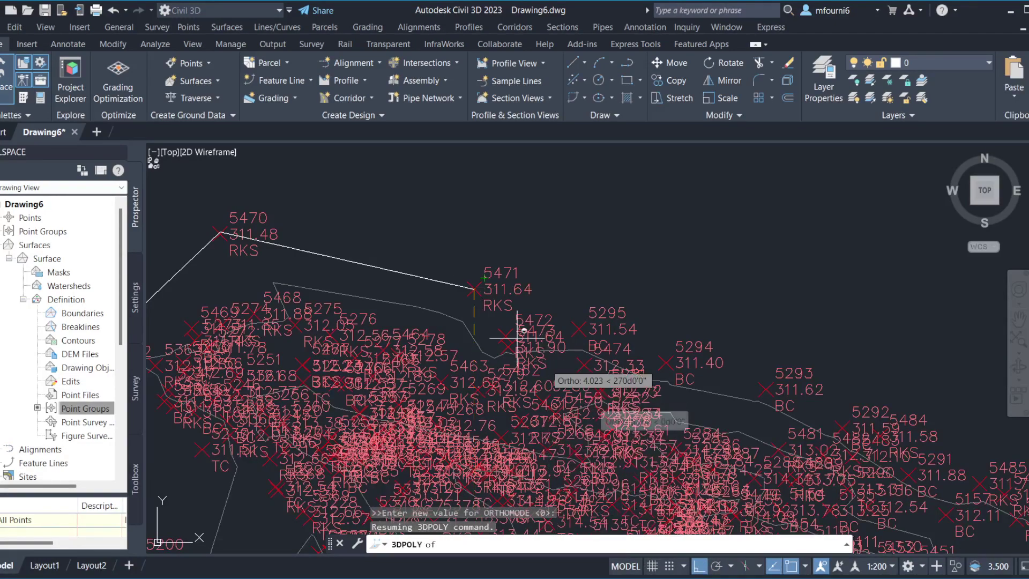
pyautogui.keyDown('shift'); pyautogui.rightClick(546, 311); pyautogui.keyUp('shift')
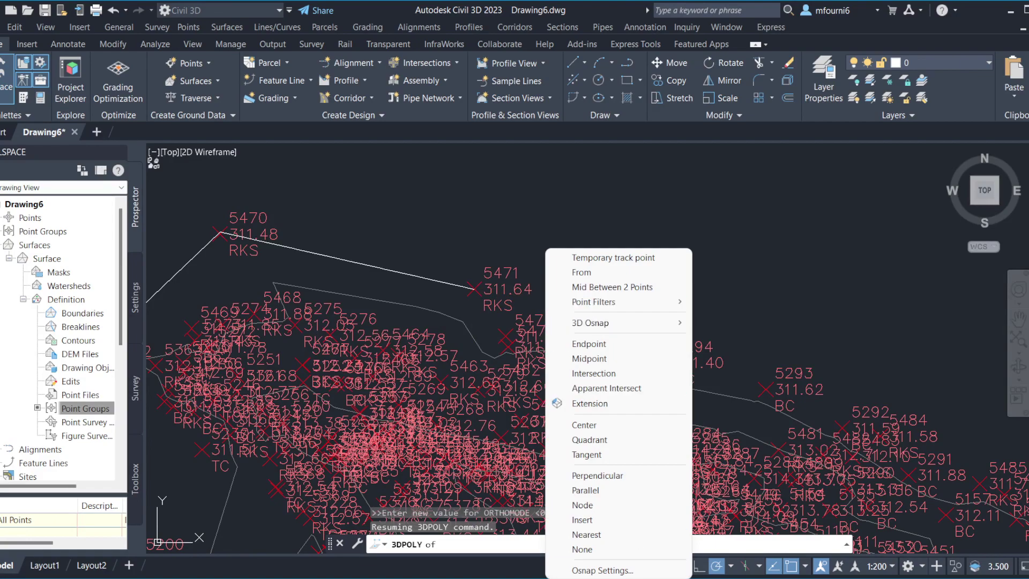
# Review the Object Snap modes in Drafting Settings and accept them to resume the polyline
pyautogui.click(618, 571)
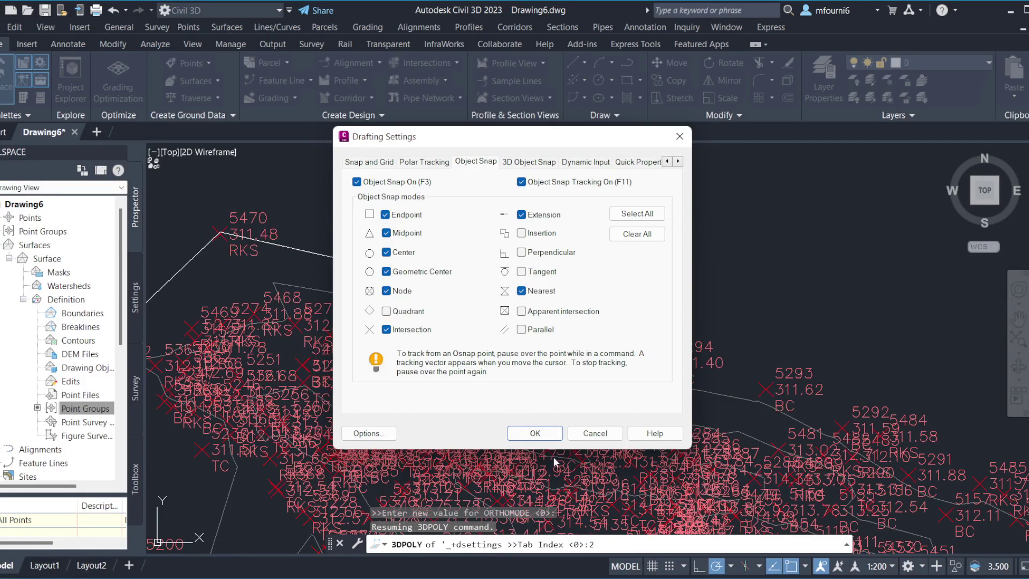
pyautogui.click(541, 437)
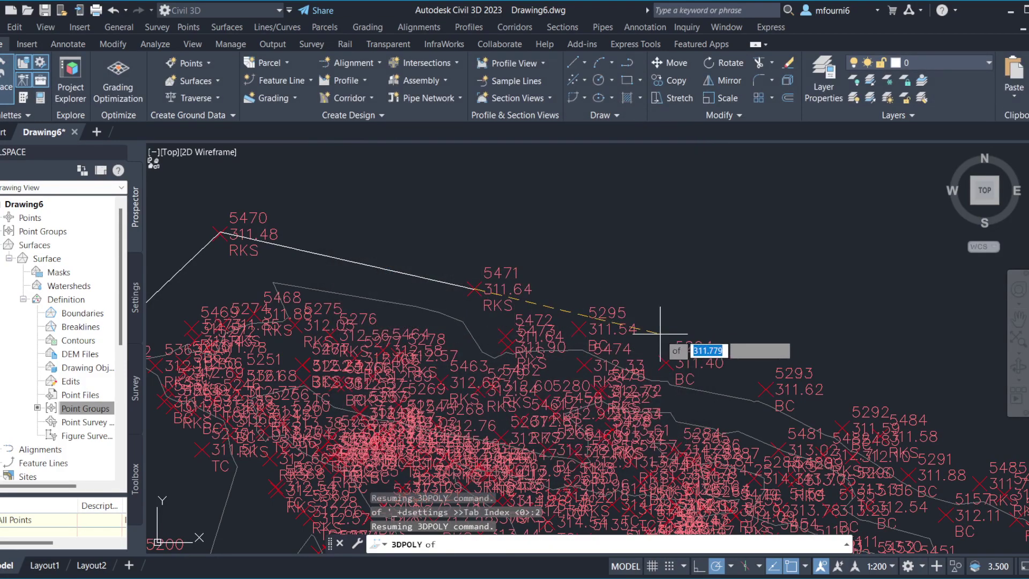
# Extend the boundary through vertices near points 5293, 5292, 5485 and 5298, heading northeast
pyautogui.click(752, 399)
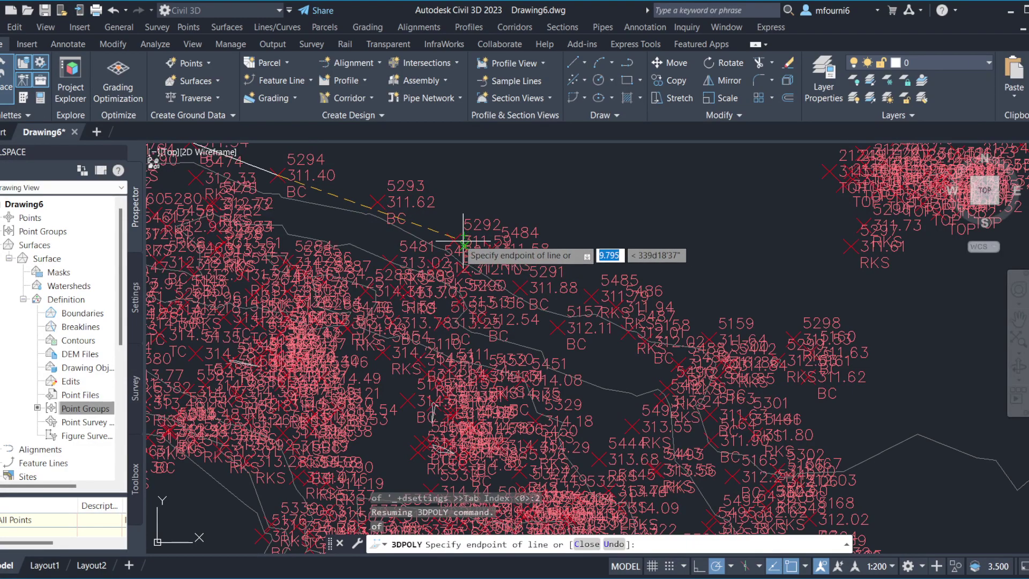
pyautogui.click(454, 240)
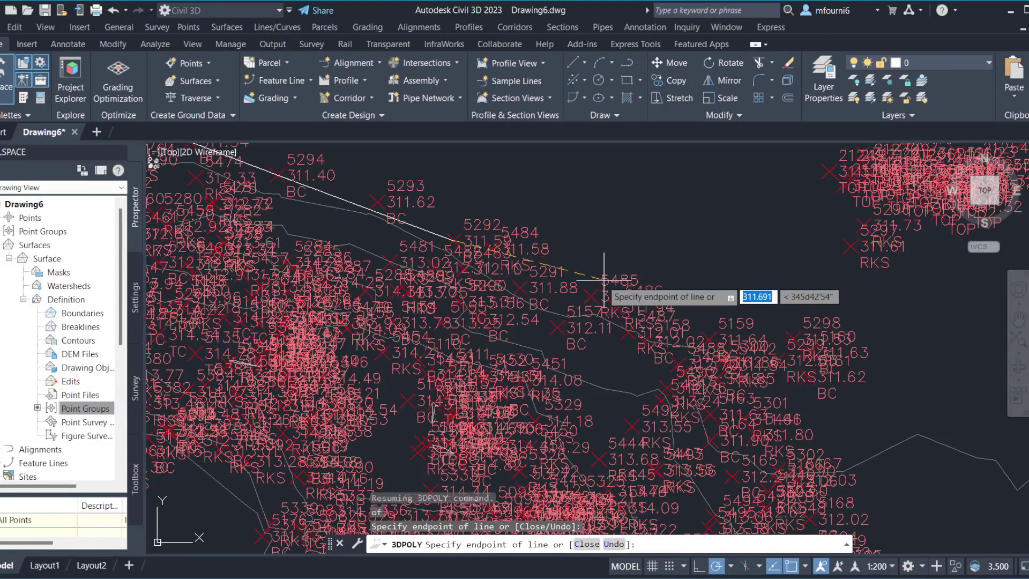
pyautogui.click(591, 295)
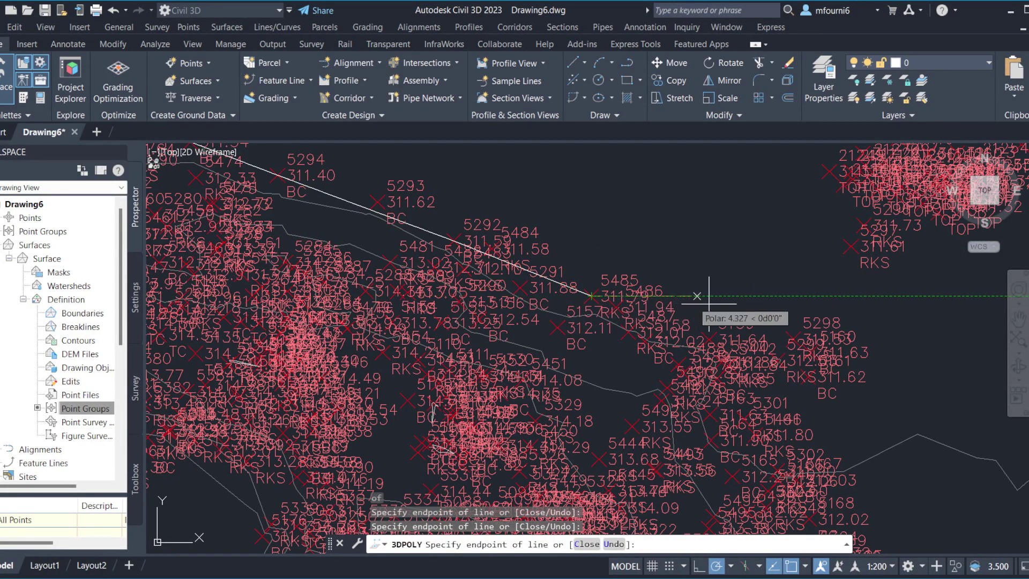
pyautogui.click(793, 339)
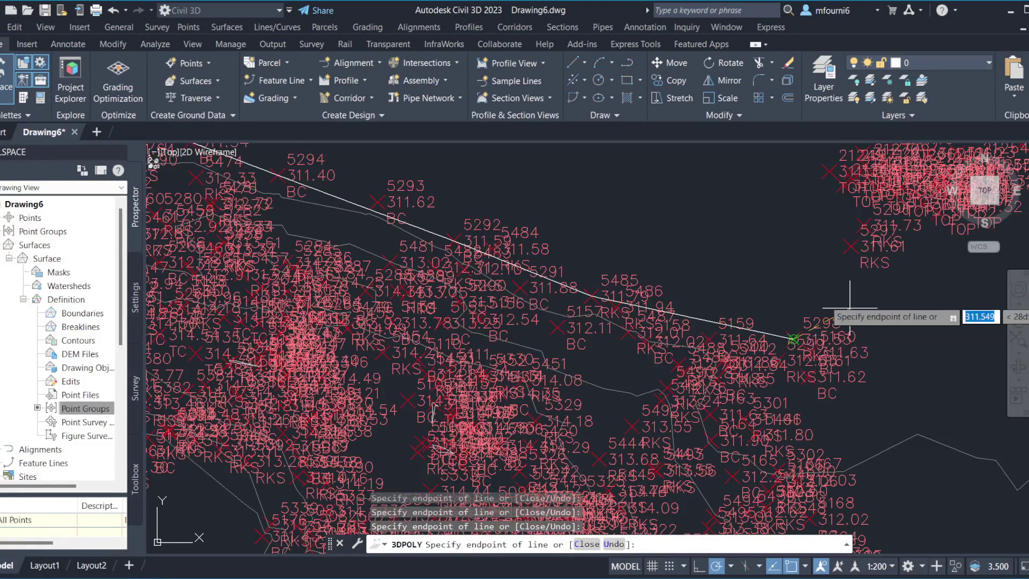
pyautogui.click(864, 225)
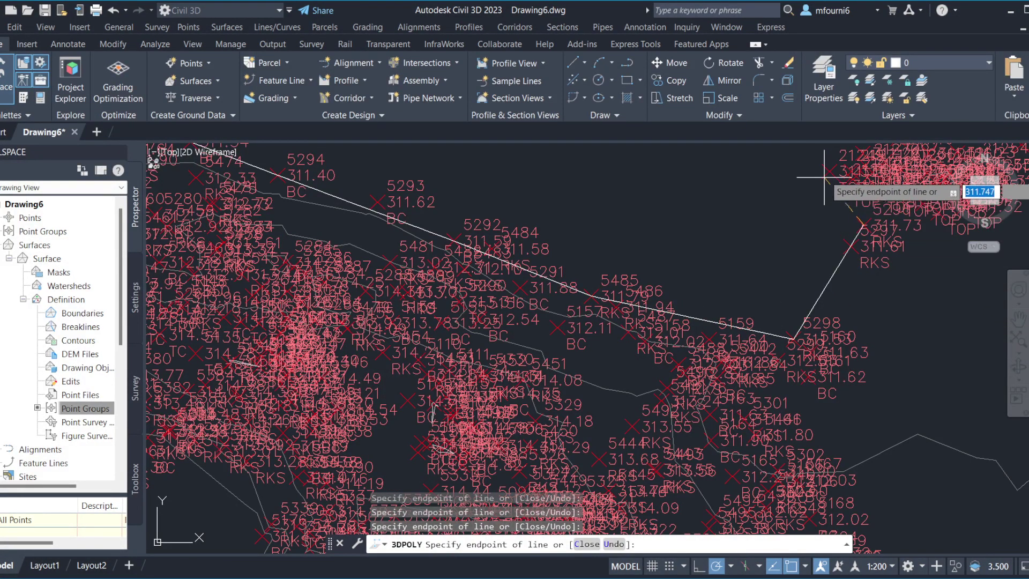
# Add three boundary vertices wrapping around the point cluster near 21251
pyautogui.moveTo(829, 171); pyautogui.dragTo(756, 501, button='middle')
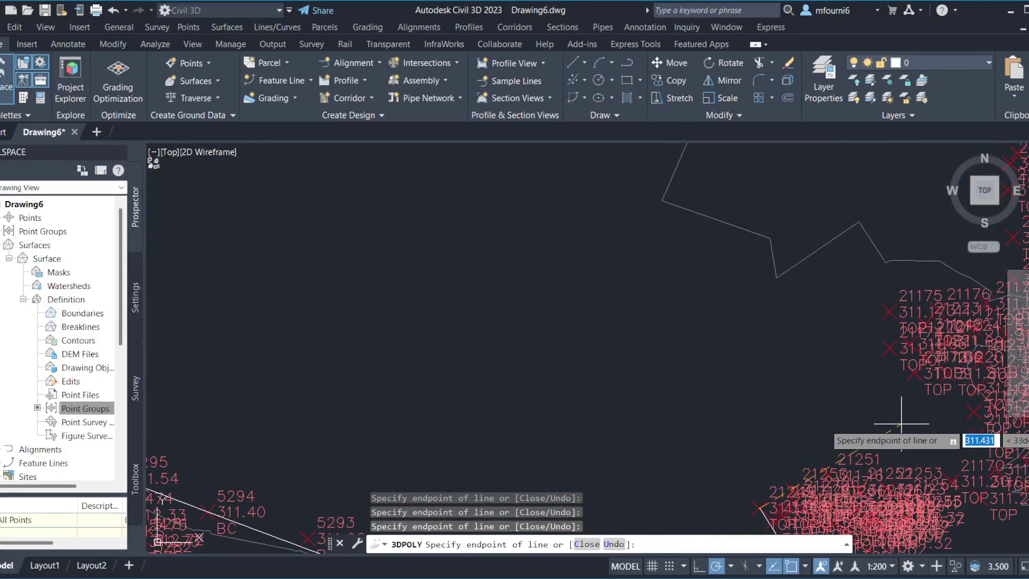
pyautogui.scroll(2, 839, 466)
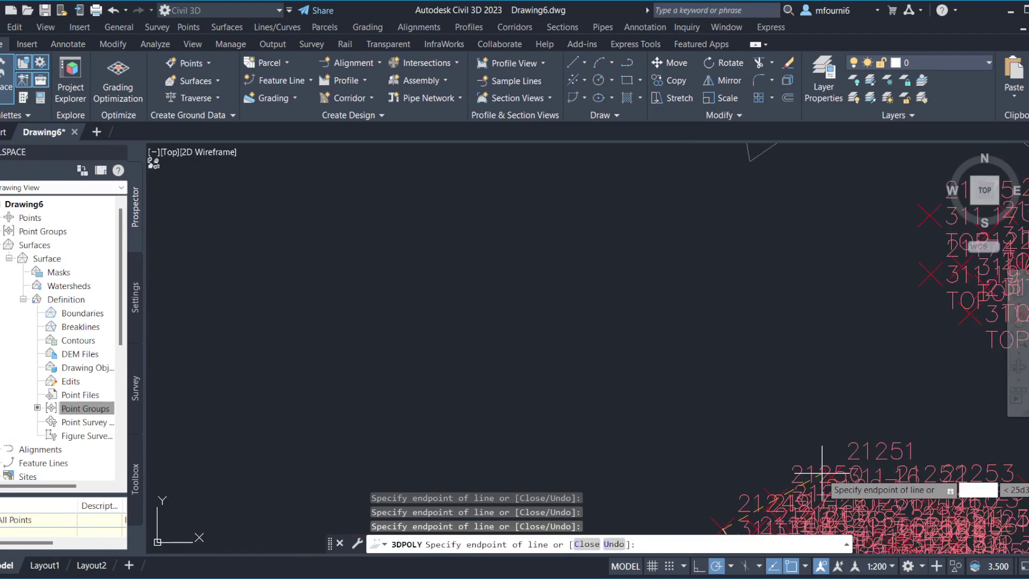
pyautogui.moveTo(838, 466); pyautogui.dragTo(660, 305, button='middle')
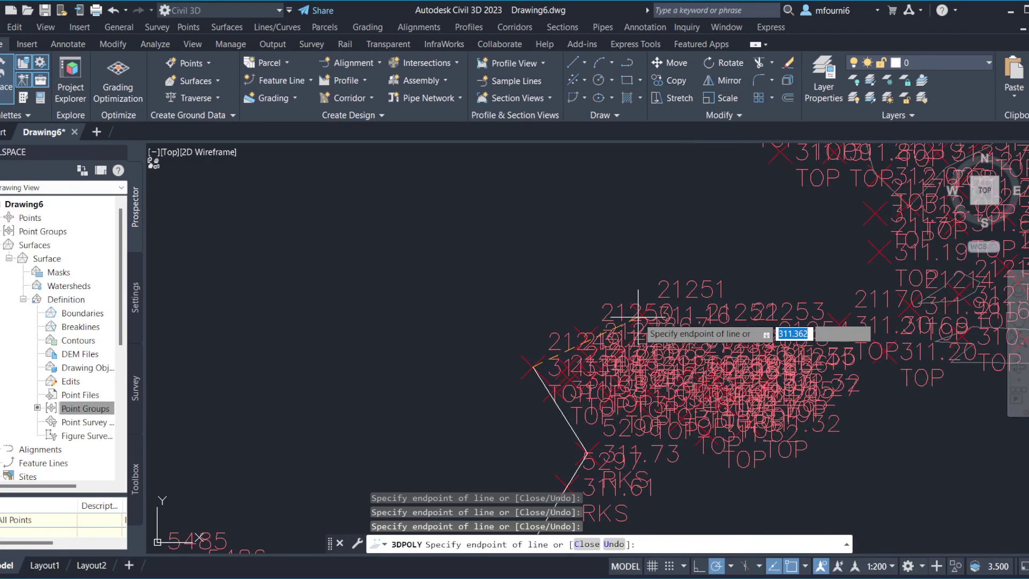
pyautogui.click(879, 252)
pyautogui.click(874, 213)
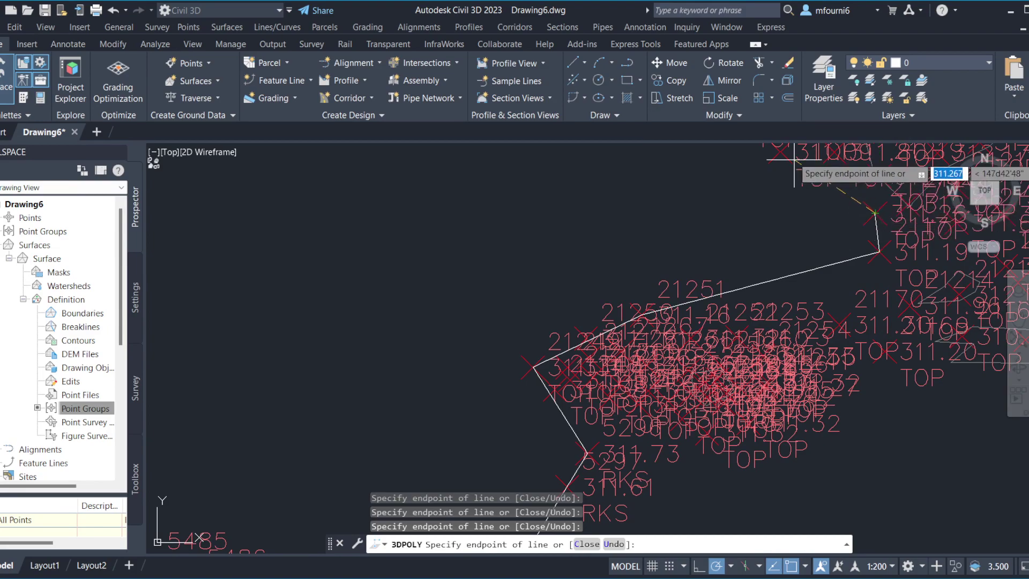
pyautogui.click(781, 152)
pyautogui.moveTo(781, 152); pyautogui.dragTo(933, 393, button='middle')
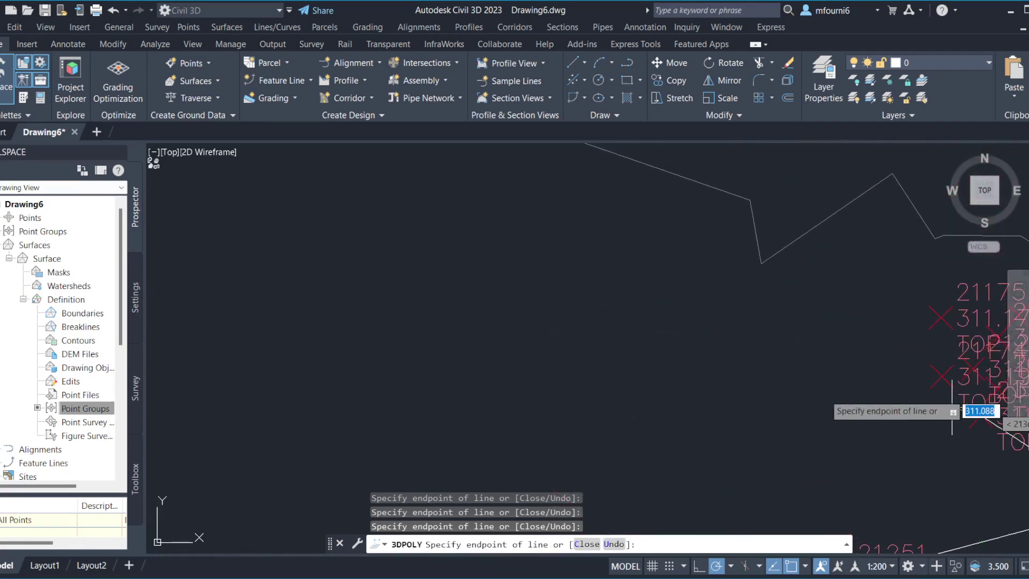
pyautogui.scroll(-2, 933, 393)
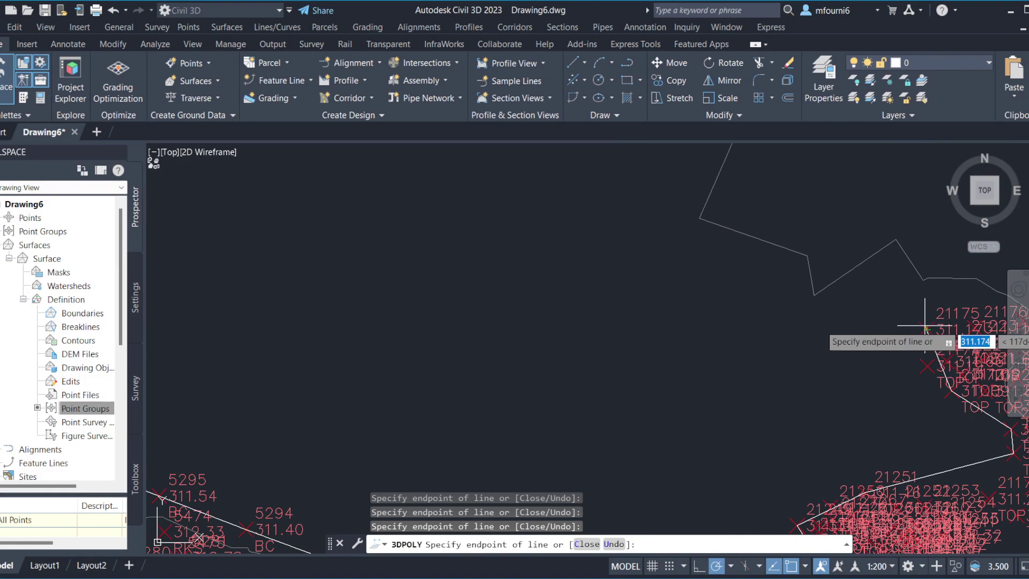
pyautogui.scroll(-5, 925, 327)
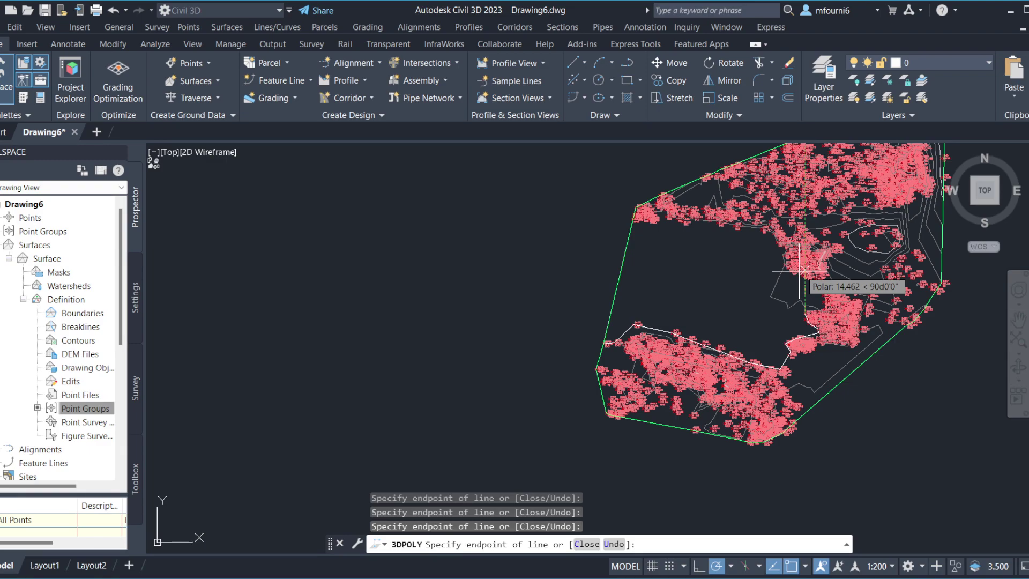
# Snap 3D polyline vertices along the outer edge points through the 311.29 point
pyautogui.scroll(5, 712, 234)
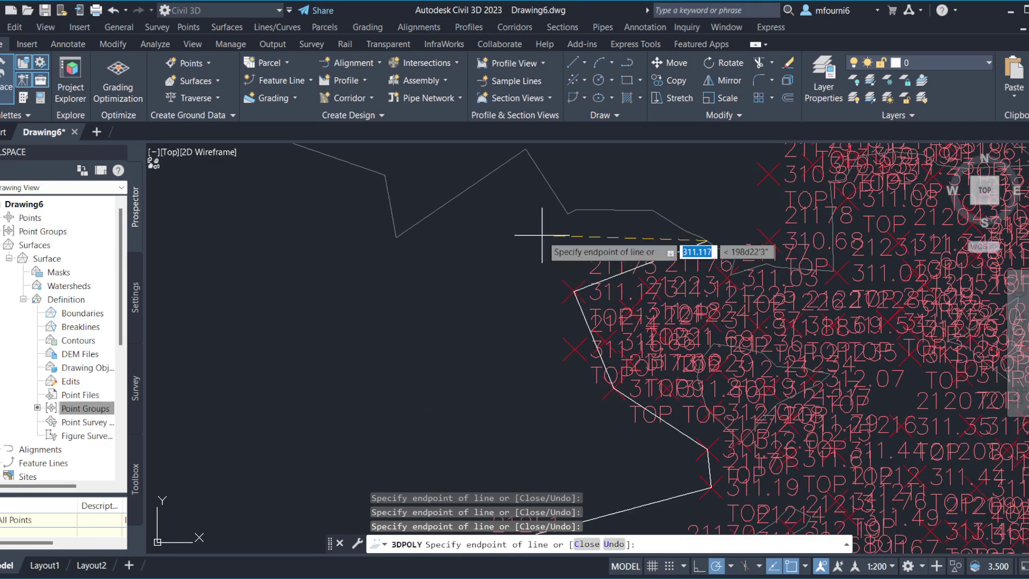
pyautogui.click(768, 172)
pyautogui.moveTo(766, 177); pyautogui.dragTo(751, 474, button='middle')
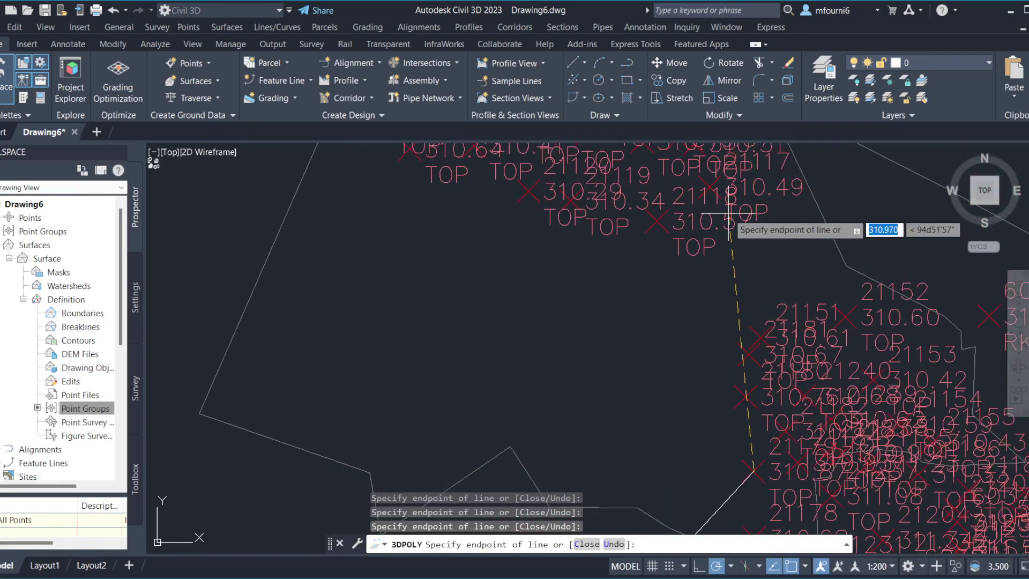
pyautogui.click(712, 189)
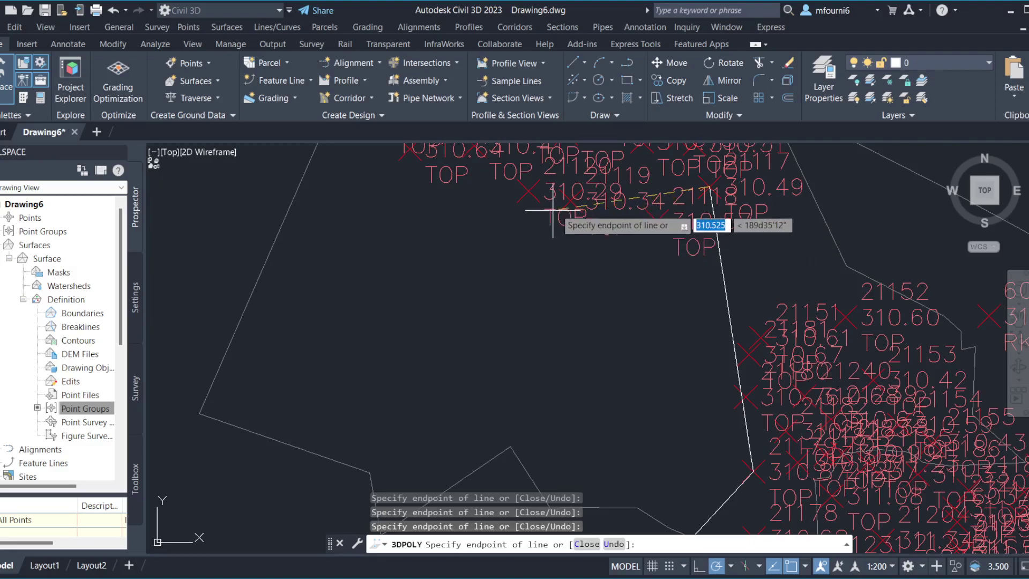
pyautogui.click(653, 220)
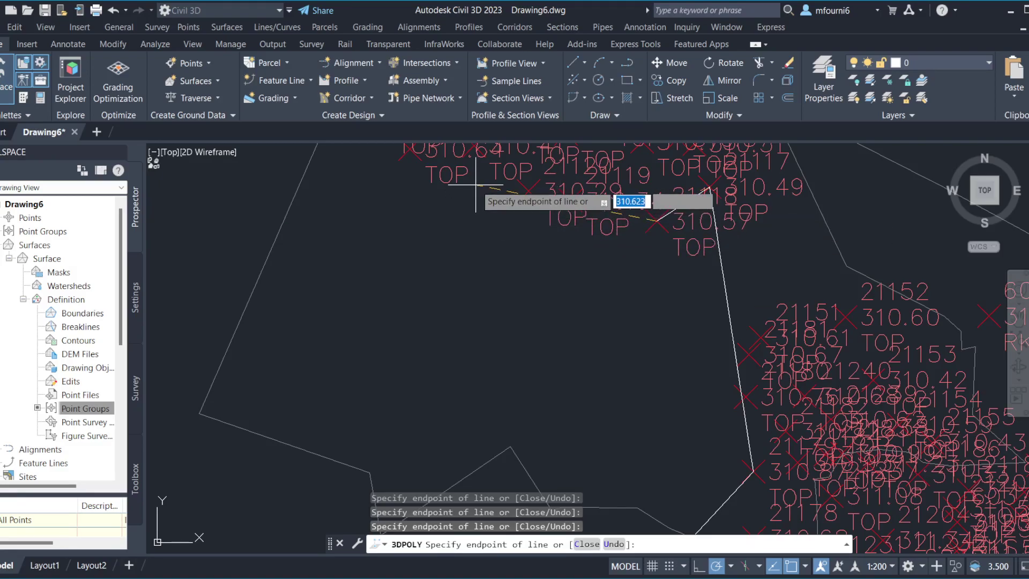
pyautogui.click(409, 149)
pyautogui.scroll(-3, 740, 493)
pyautogui.scroll(3, 739, 493)
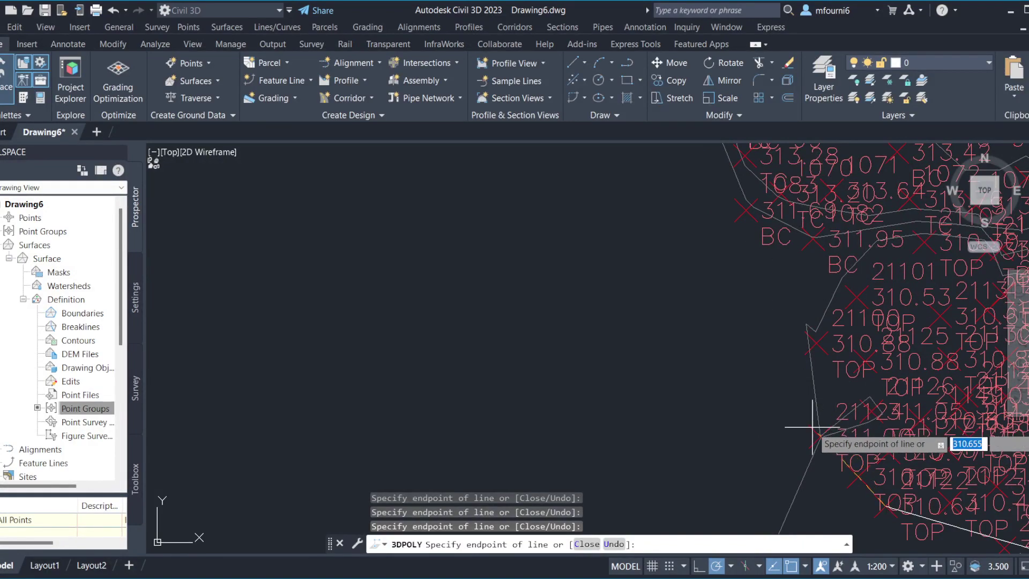
pyautogui.scroll(-3, 751, 279)
pyautogui.scroll(3, 712, 300)
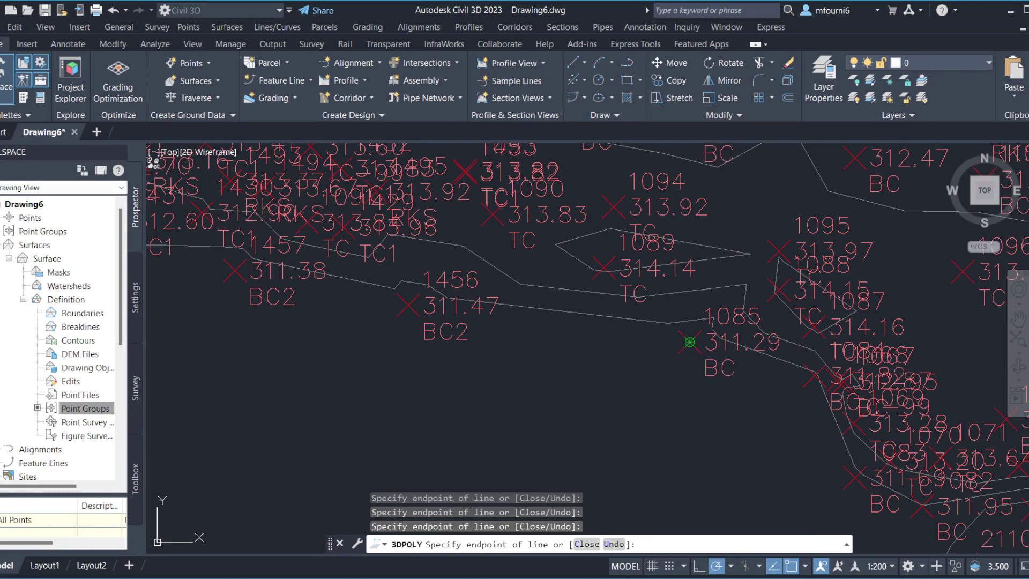
pyautogui.click(688, 342)
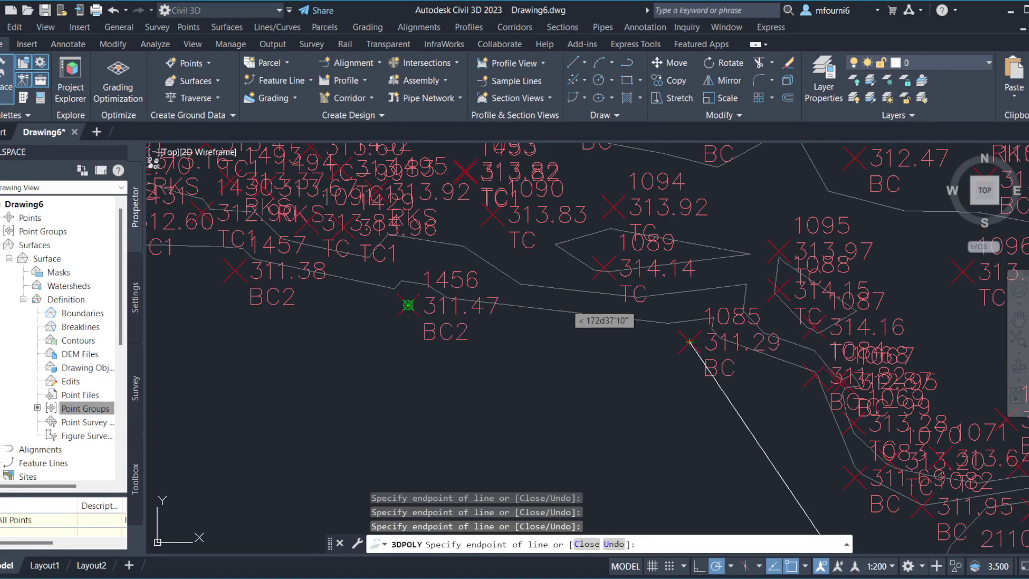
# Continue the polyline through the 311.41 point westward to the green boundary line's end
pyautogui.moveTo(256, 301); pyautogui.dragTo(991, 339, button='middle')
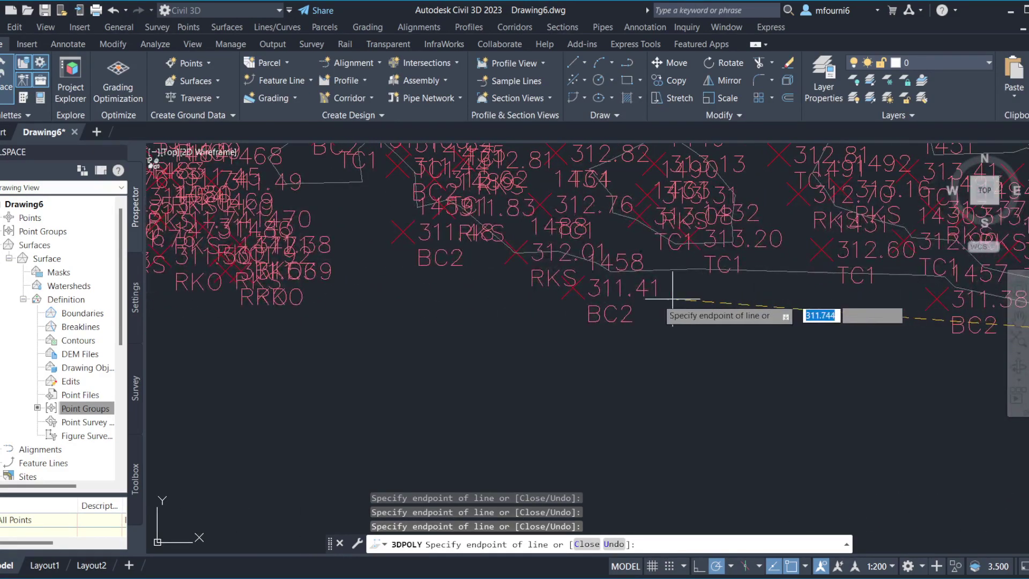
pyautogui.moveTo(330, 328); pyautogui.dragTo(802, 344, button='middle')
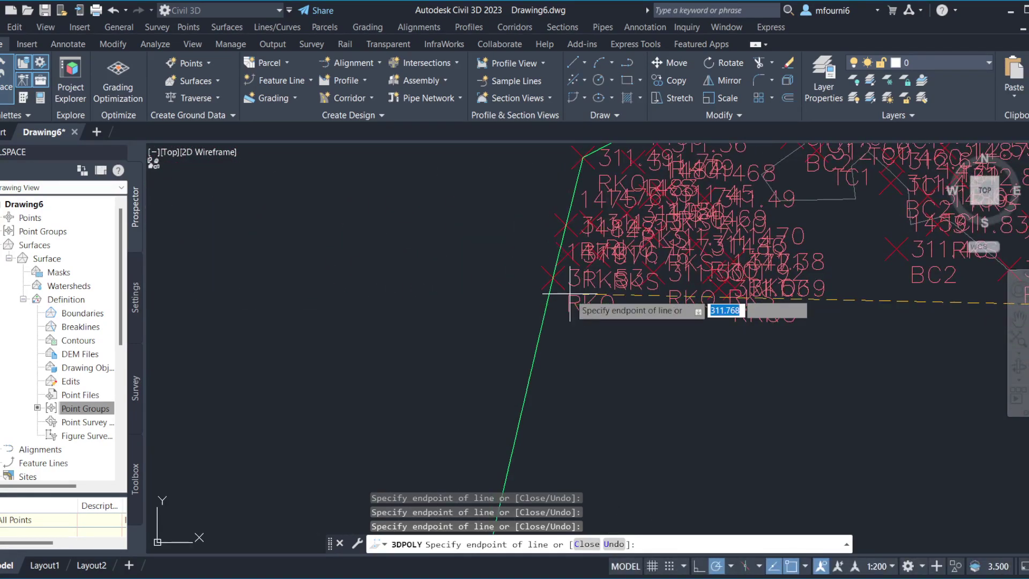
pyautogui.moveTo(969, 276); pyautogui.dragTo(758, 272, button='middle')
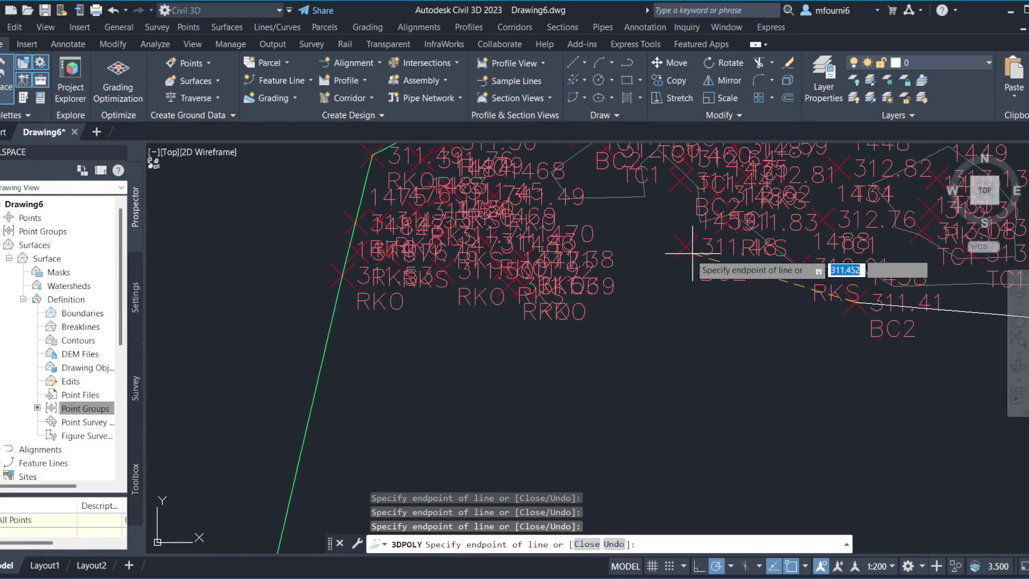
pyautogui.click(686, 248)
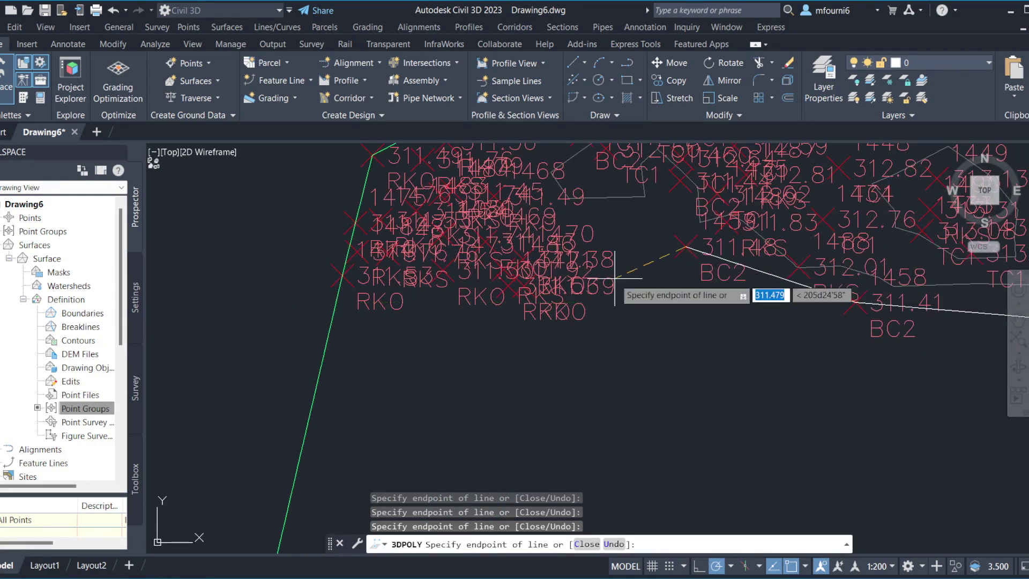
pyautogui.click(519, 284)
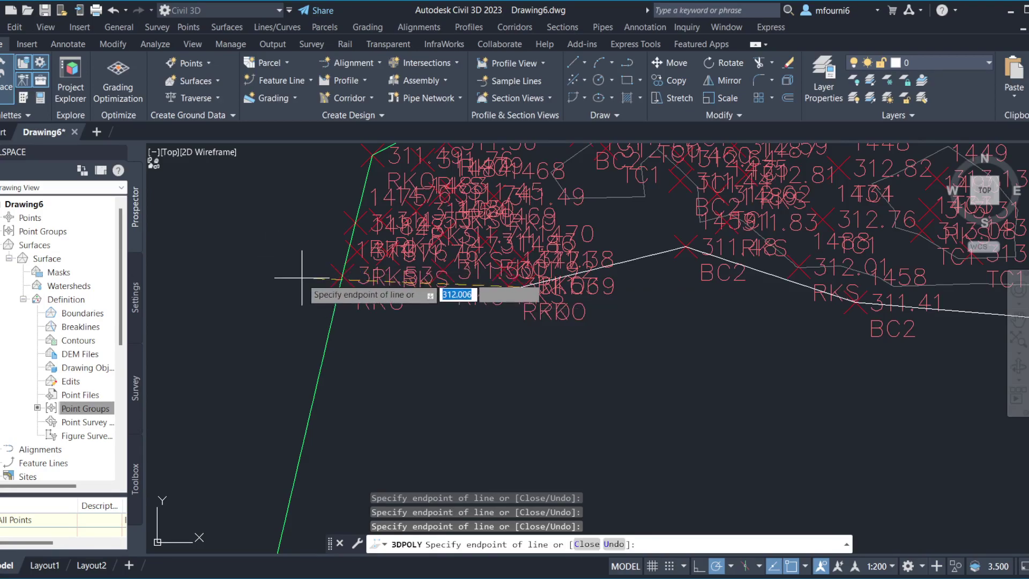
pyautogui.click(342, 275)
pyautogui.moveTo(299, 213); pyautogui.dragTo(299, 428, button='middle')
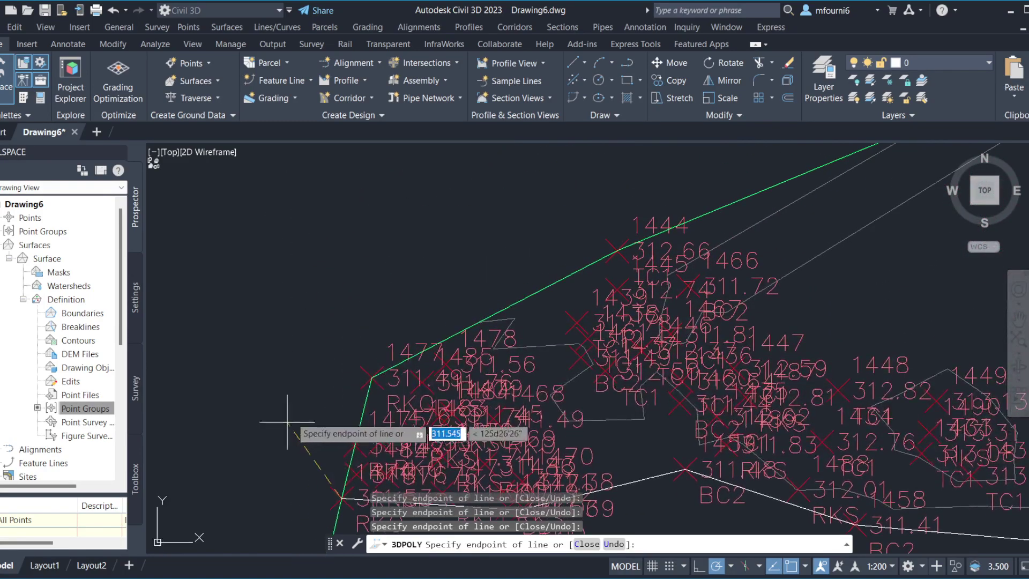
pyautogui.click(371, 378)
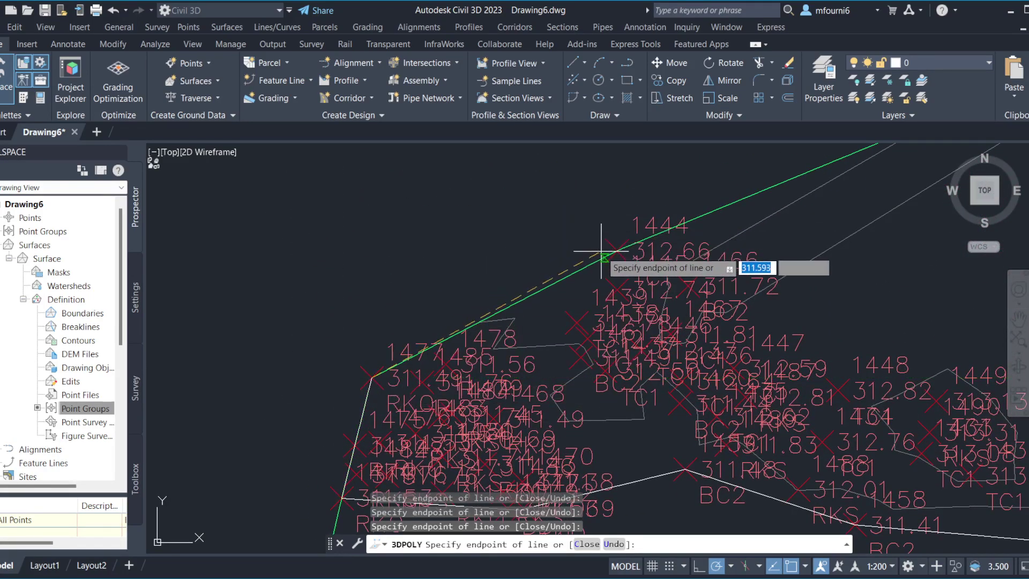
# Extend the polyline along the northern boundary past points 1155 and 1184 to point 1190
pyautogui.moveTo(651, 252); pyautogui.dragTo(153, 426, button='middle')
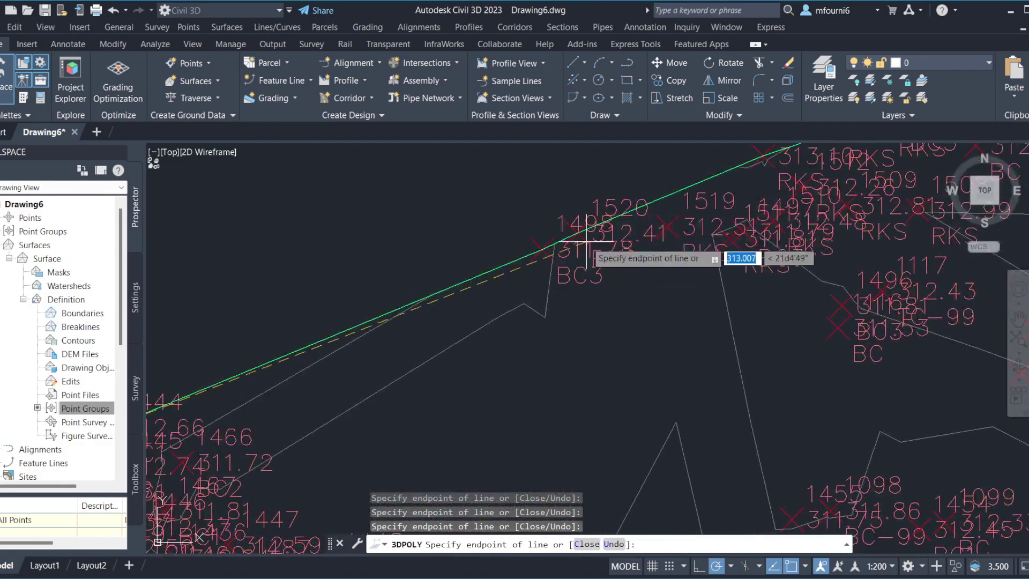
pyautogui.moveTo(727, 192); pyautogui.dragTo(295, 368, button='middle')
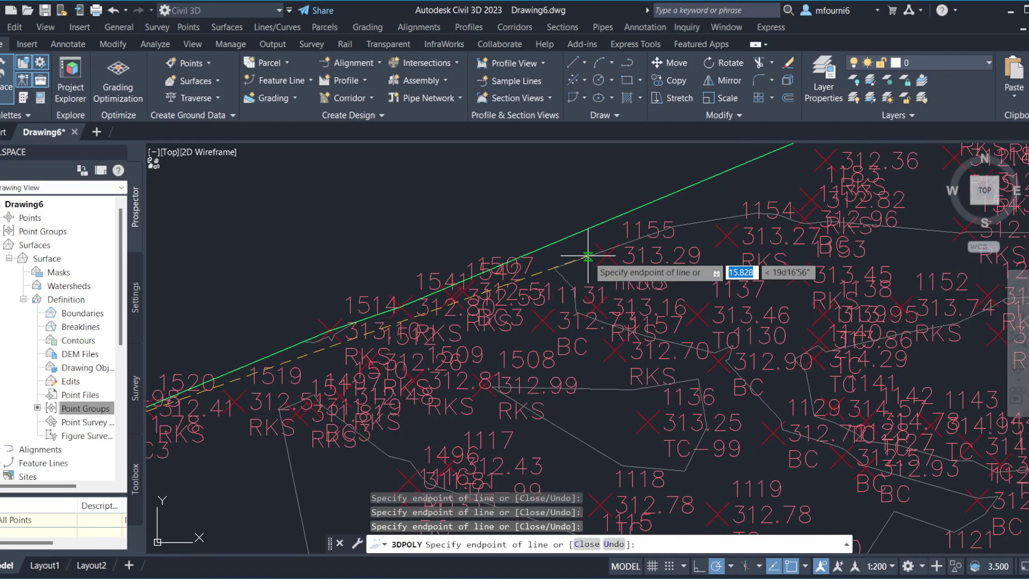
pyautogui.click(607, 256)
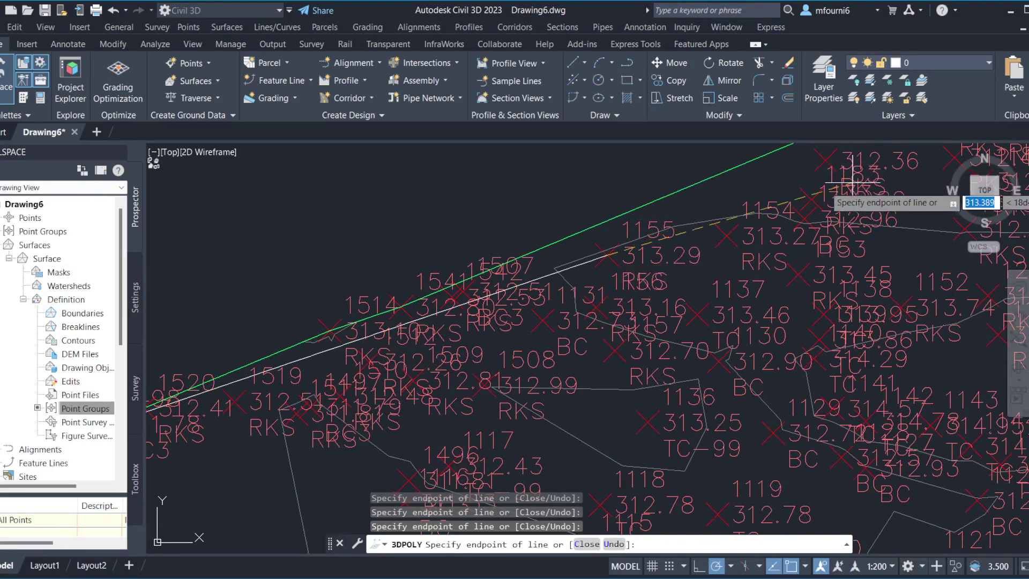
pyautogui.moveTo(834, 209); pyautogui.dragTo(491, 379, button='middle')
pyautogui.click(480, 331)
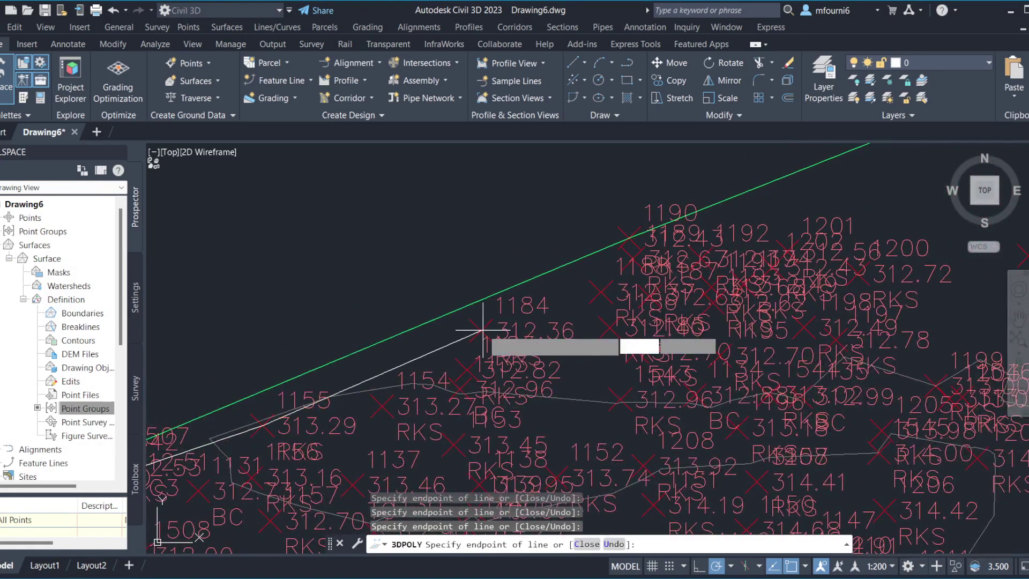
pyautogui.click(628, 238)
pyautogui.scroll(-2, 633, 236)
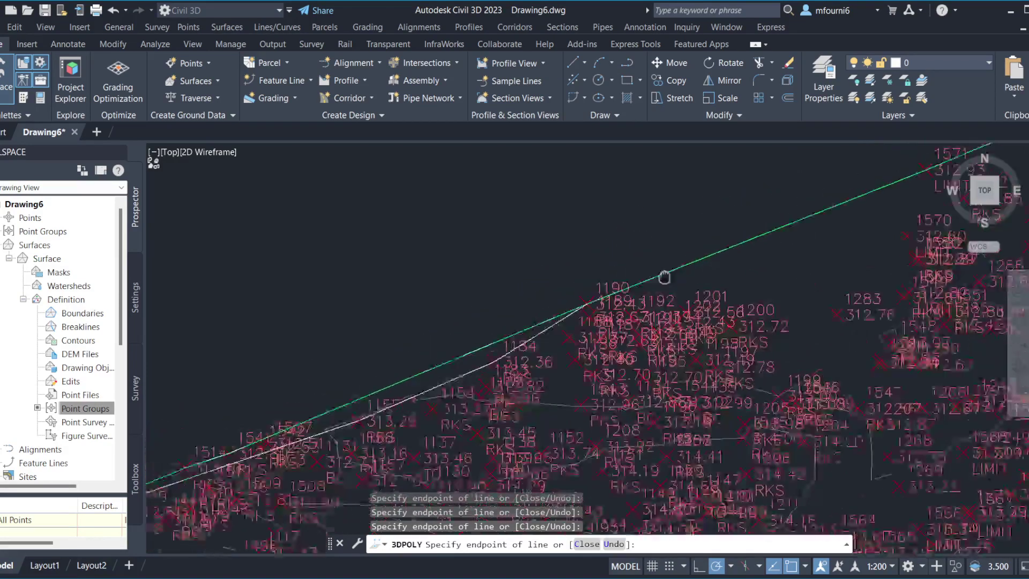
pyautogui.moveTo(871, 238); pyautogui.dragTo(586, 335, button='middle')
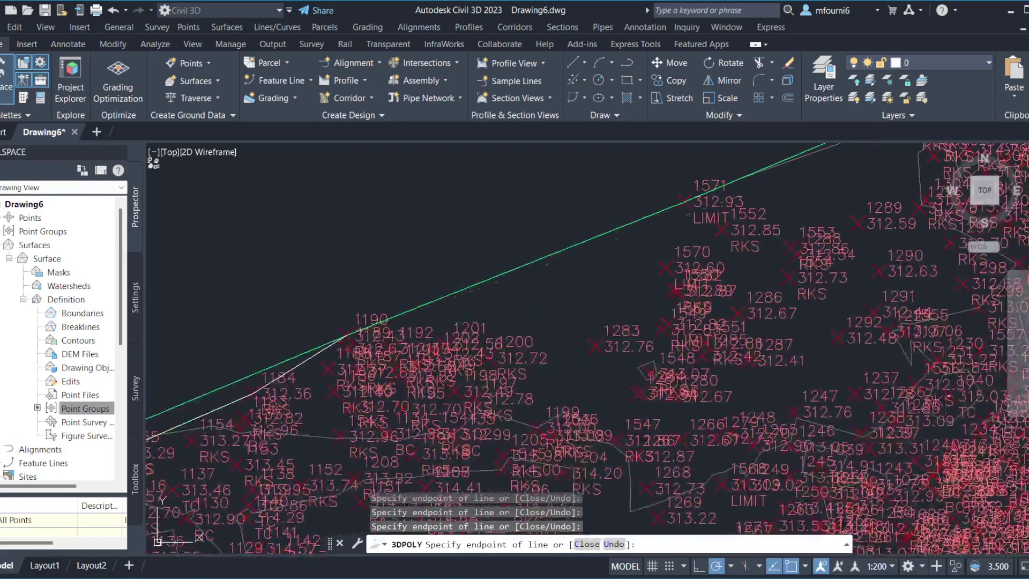
pyautogui.click(595, 336)
pyautogui.click(687, 202)
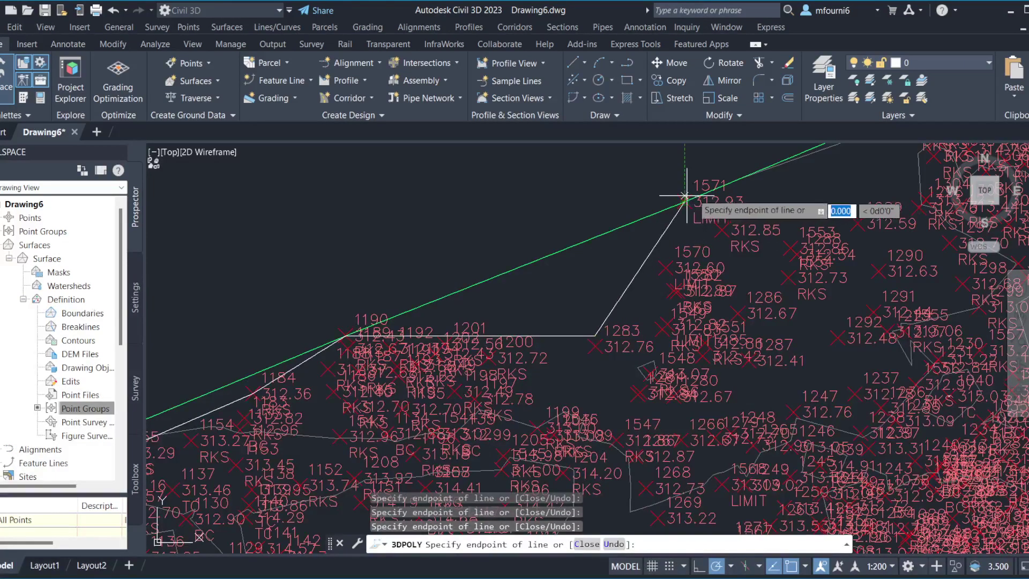
pyautogui.moveTo(687, 202); pyautogui.dragTo(404, 476, button='middle')
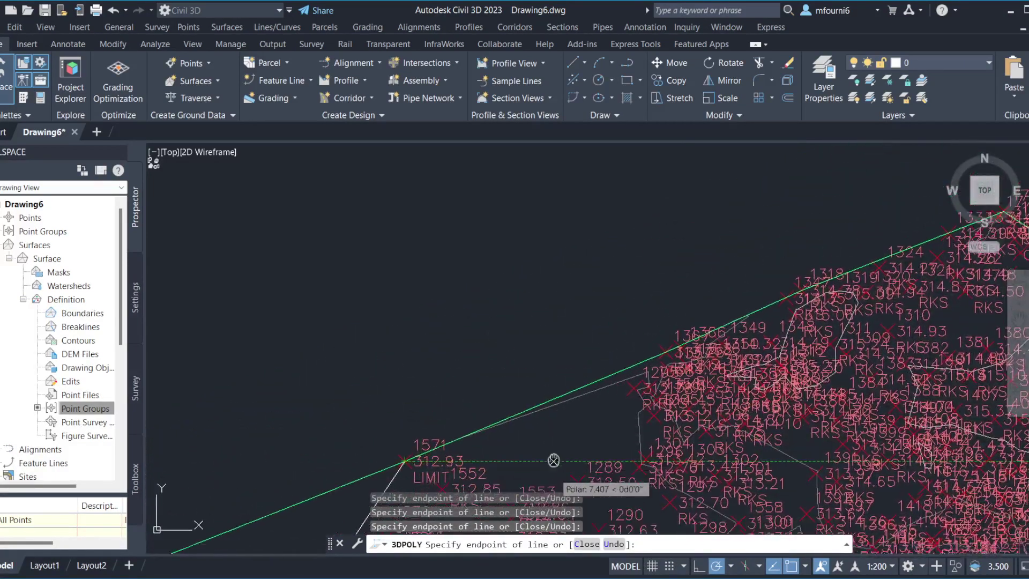
pyautogui.moveTo(559, 476); pyautogui.dragTo(471, 305, button='middle')
pyautogui.click(493, 328)
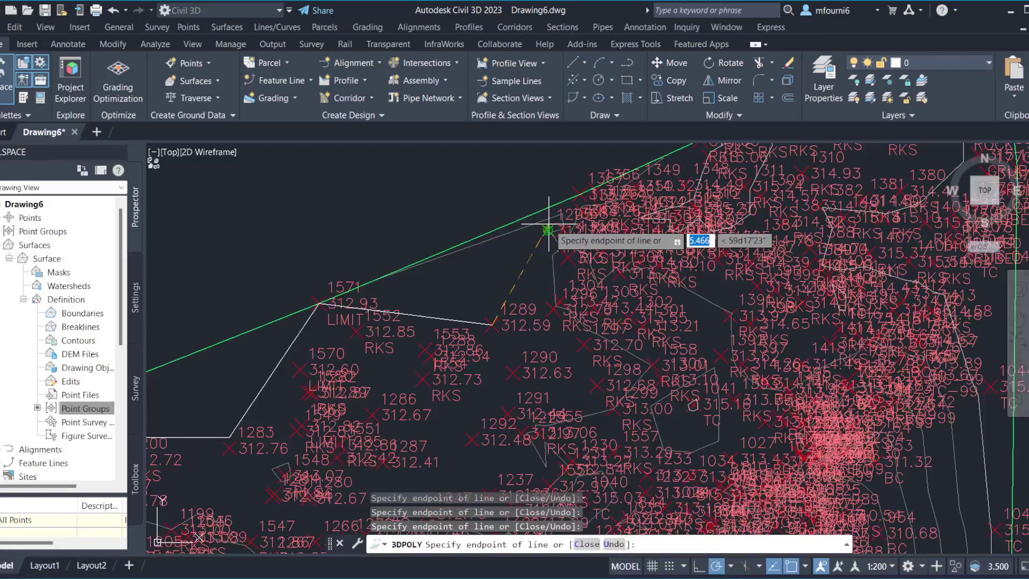
pyautogui.moveTo(548, 223); pyautogui.dragTo(452, 456, button='middle')
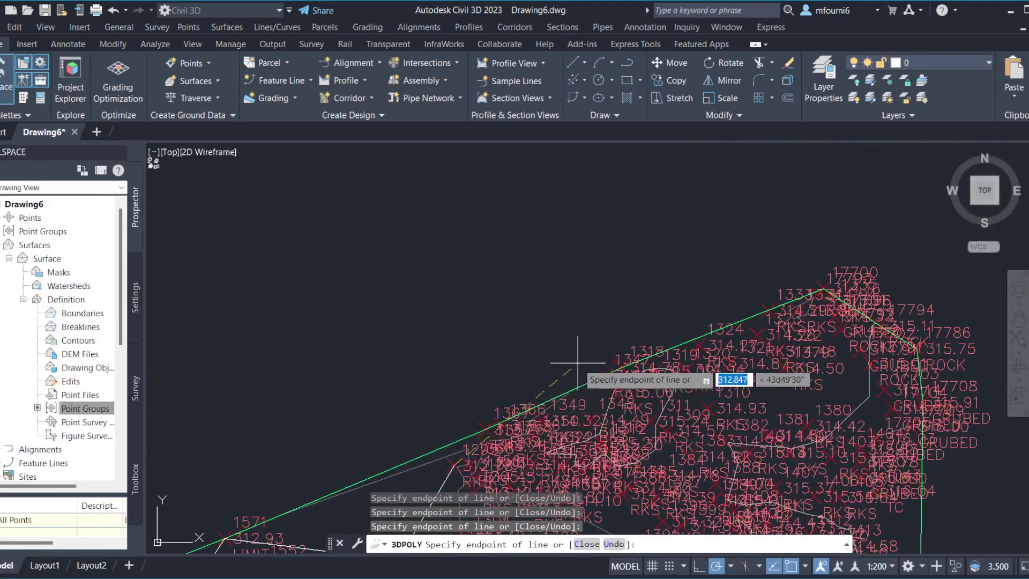
pyautogui.click(609, 367)
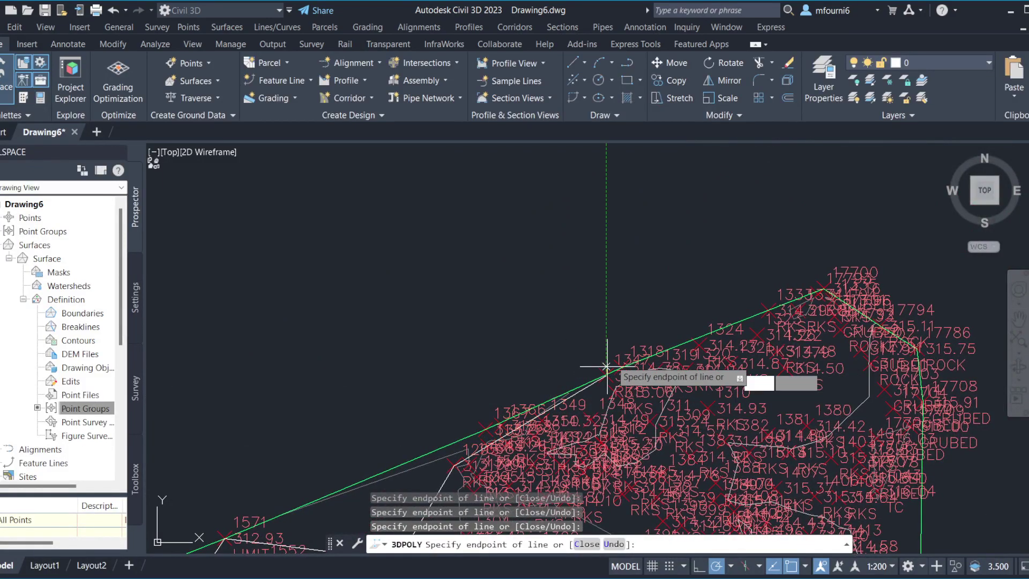
pyautogui.click(820, 290)
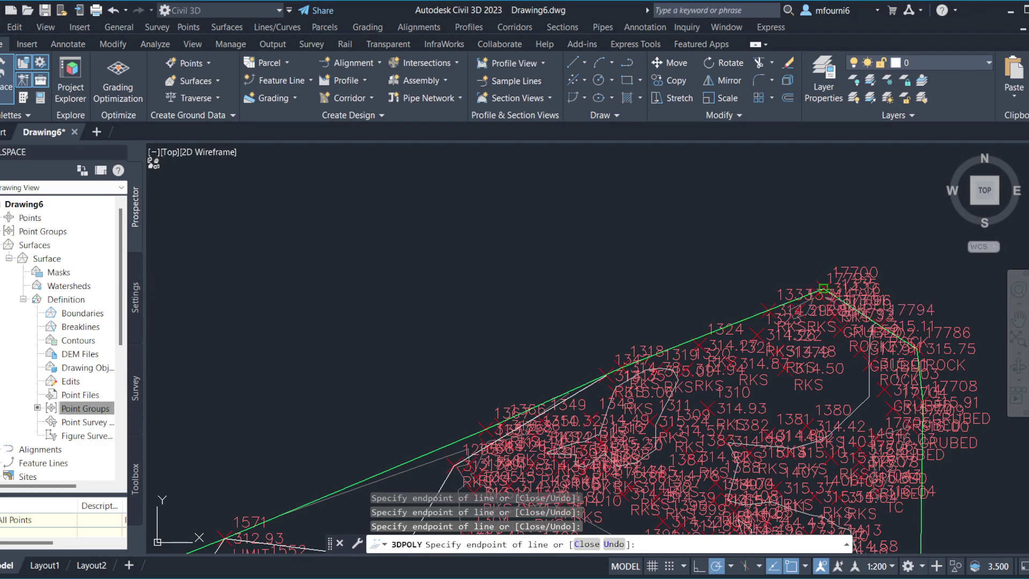
pyautogui.moveTo(766, 299); pyautogui.dragTo(424, 114, button='middle')
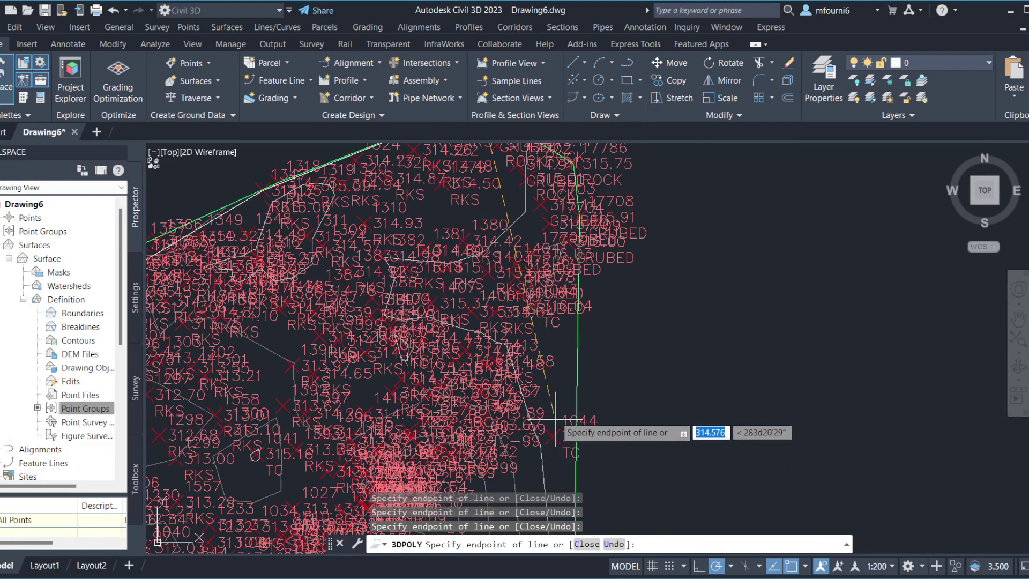
pyautogui.moveTo(524, 233); pyautogui.dragTo(522, 383, button='middle')
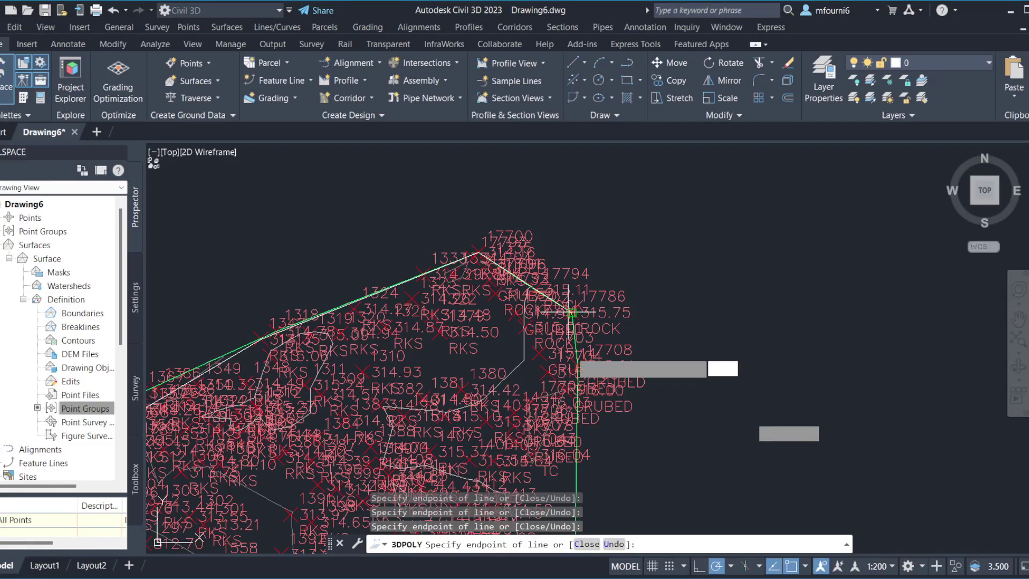
pyautogui.moveTo(572, 535); pyautogui.dragTo(540, 341, button='middle')
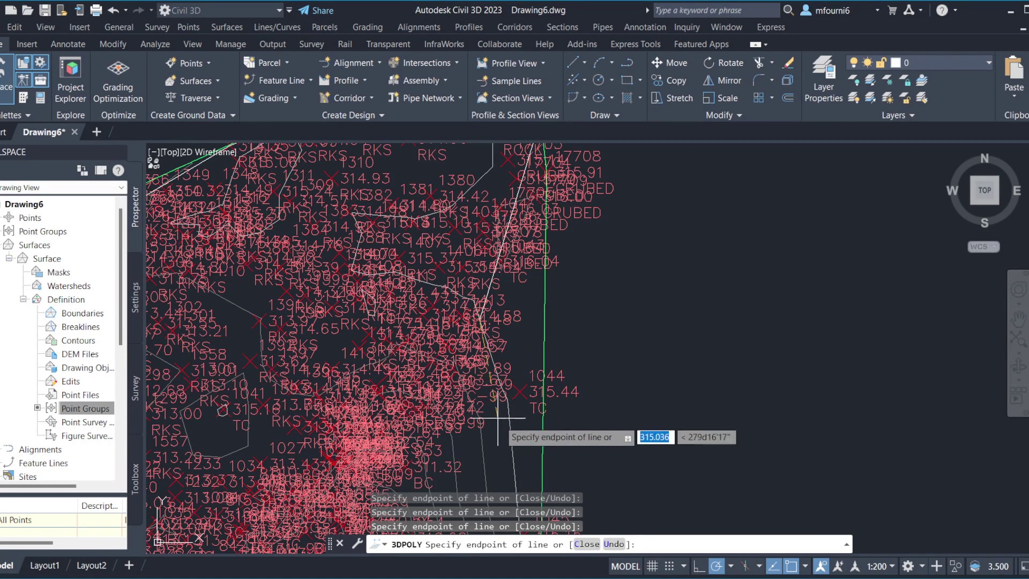
pyautogui.scroll(-5, 490, 418)
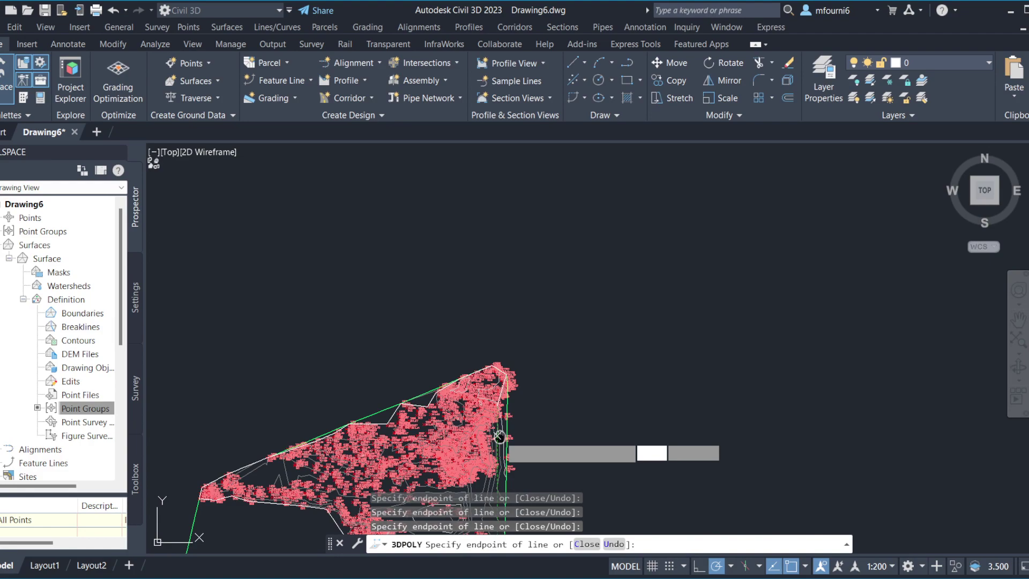
# Add 3D polyline vertices at point 6007 and the next eastern edge point
pyautogui.scroll(5, 499, 436)
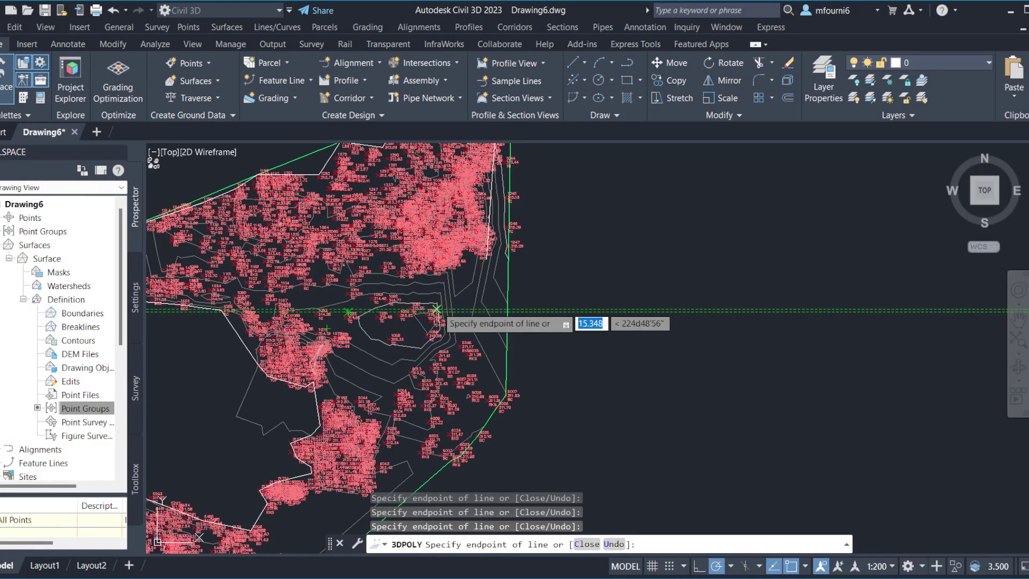
pyautogui.click(508, 394)
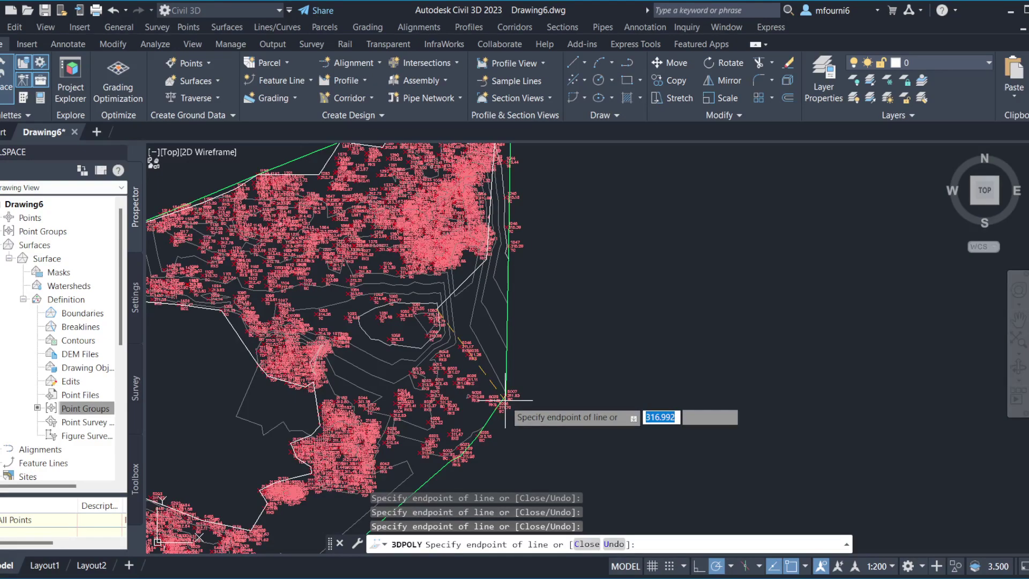
pyautogui.click(505, 399)
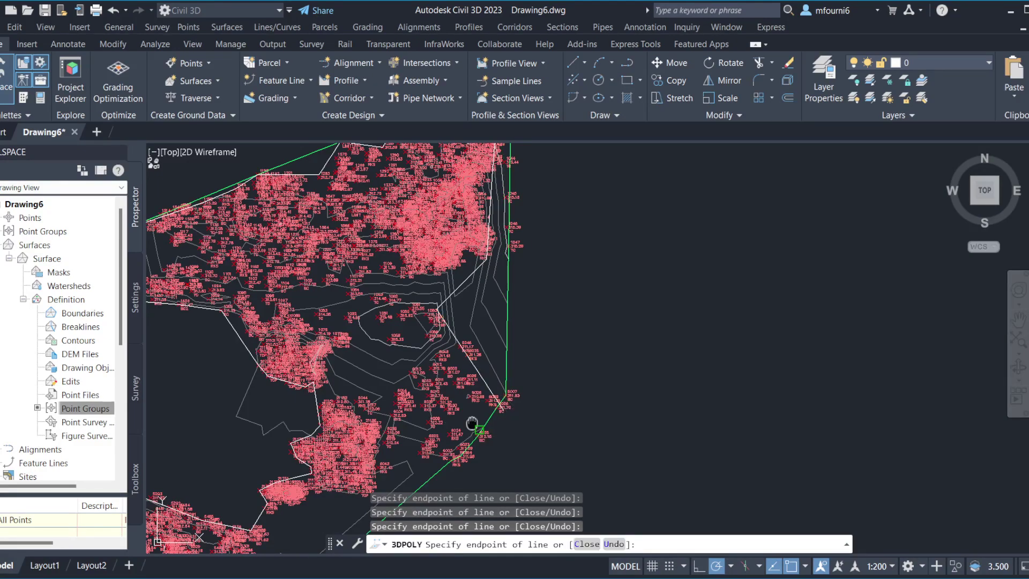
pyautogui.moveTo(476, 420); pyautogui.dragTo(612, 239, button='middle')
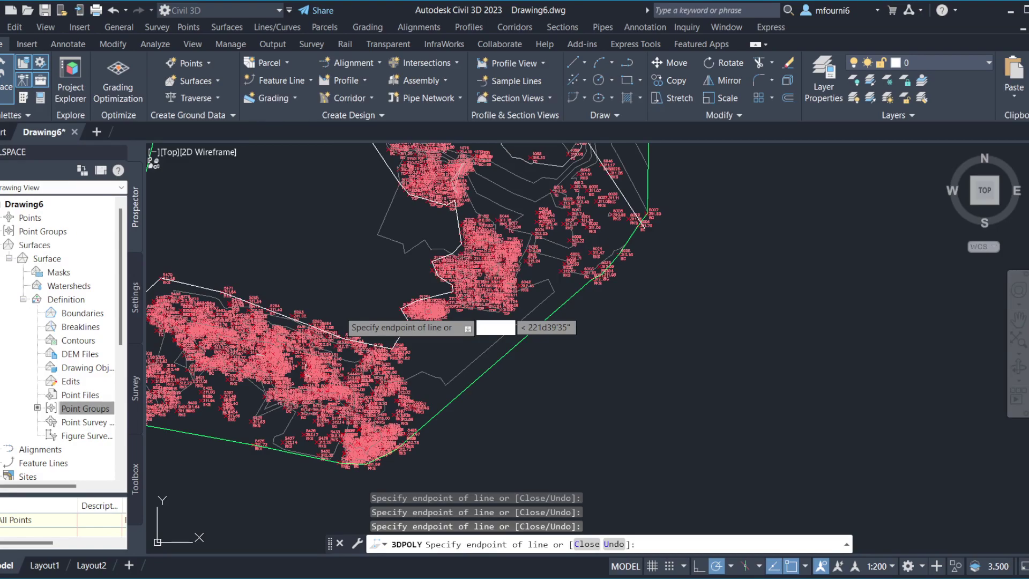
# Undo the extra vertex and snap two vertices to outer points of the central cluster
pyautogui.hotkey('ctrl', 'z')
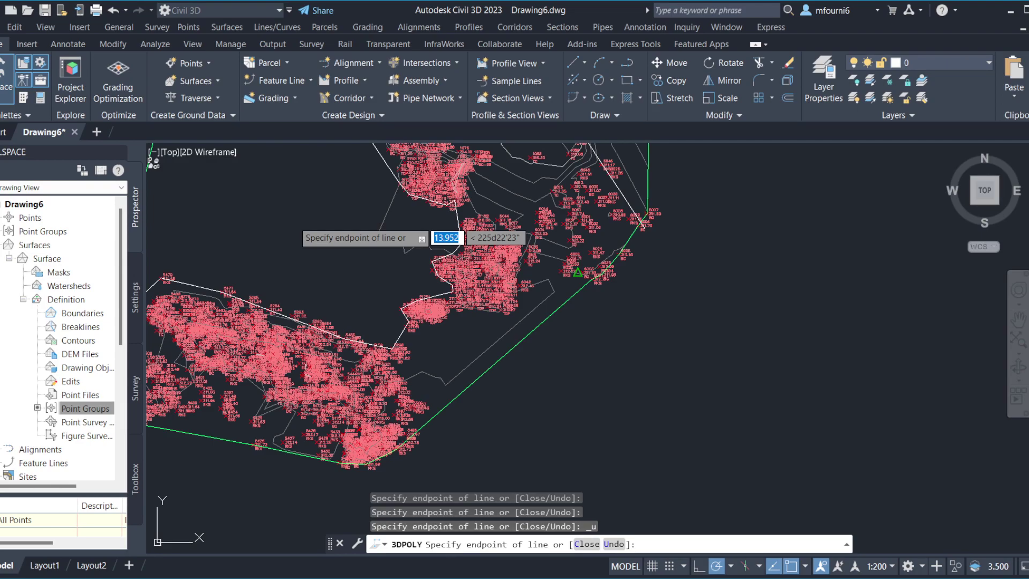
pyautogui.click(577, 272)
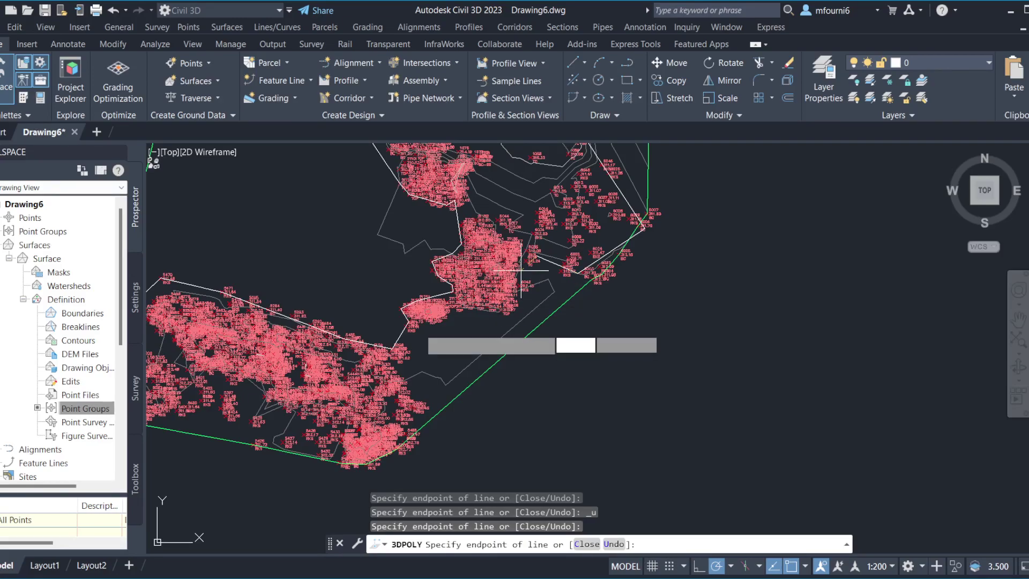
pyautogui.click(520, 271)
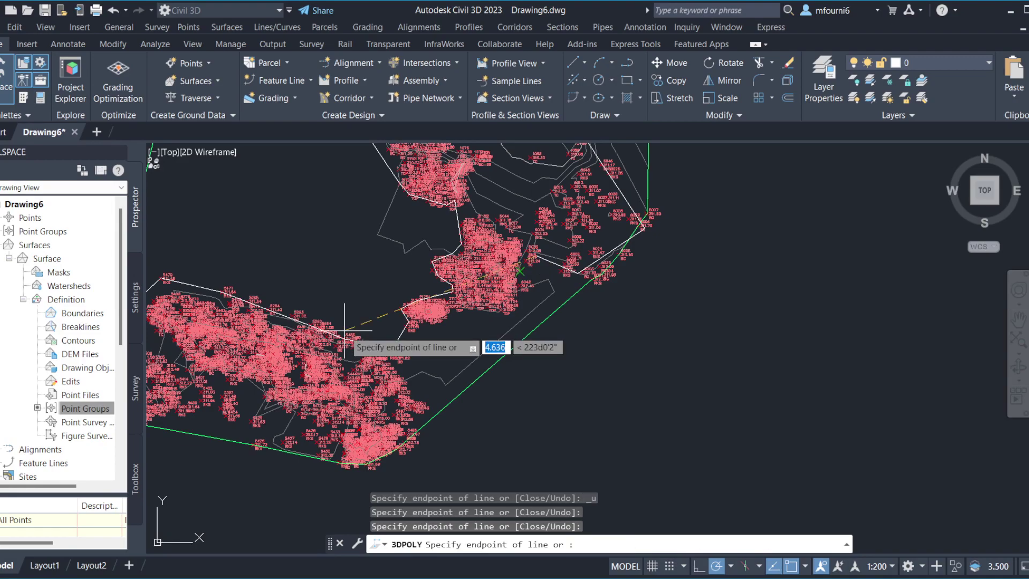
# Add a 3D polyline vertex at the next edge point toward the western cluster
pyautogui.click(410, 354)
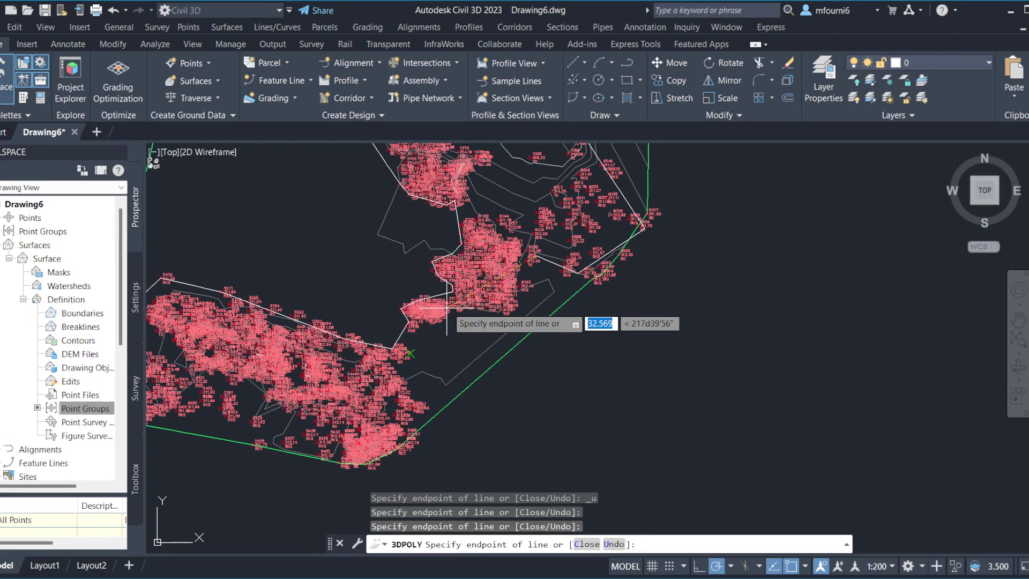
pyautogui.scroll(5, 684, 308)
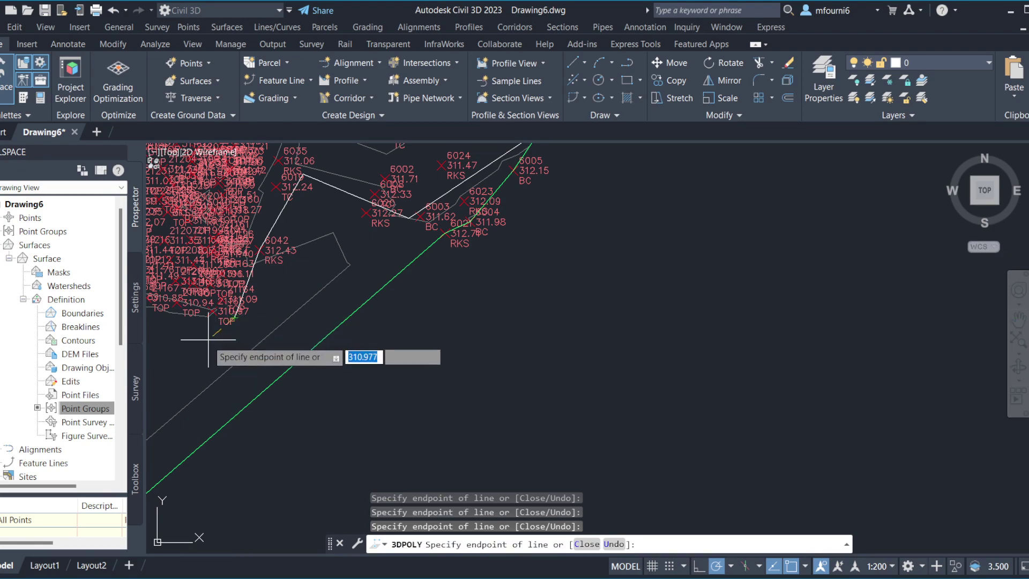
# Snap three polyline vertices along the lower-left cluster's outer edge near point 5498
pyautogui.moveTo(208, 339); pyautogui.dragTo(584, 352, button='middle')
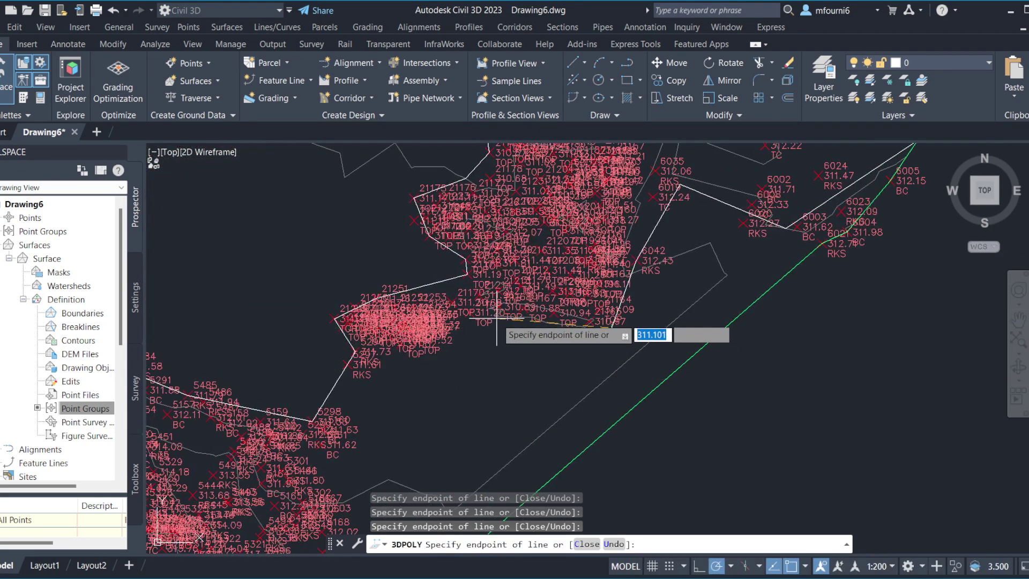
pyautogui.click(496, 318)
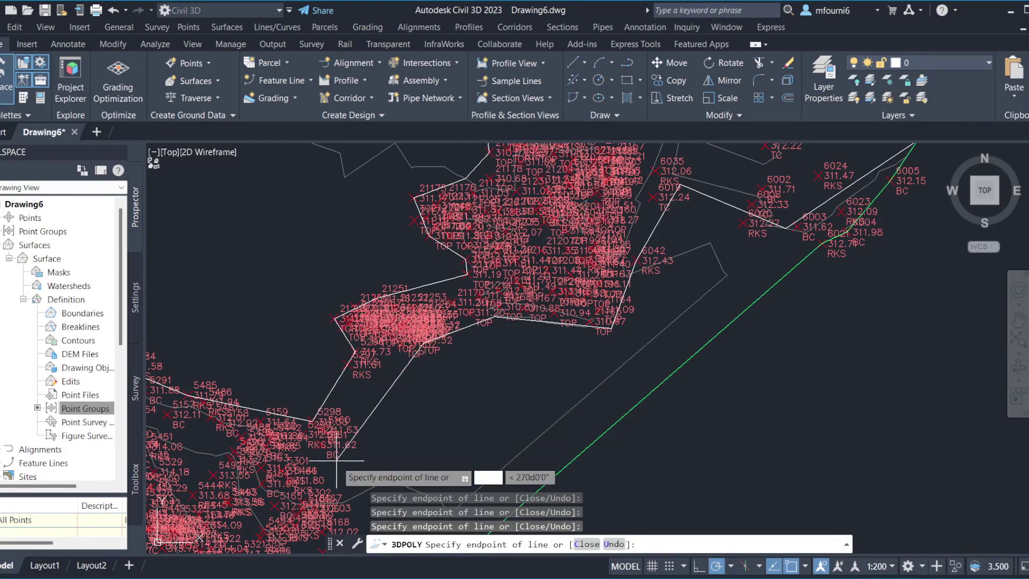
pyautogui.moveTo(337, 459); pyautogui.dragTo(232, 271, button='middle')
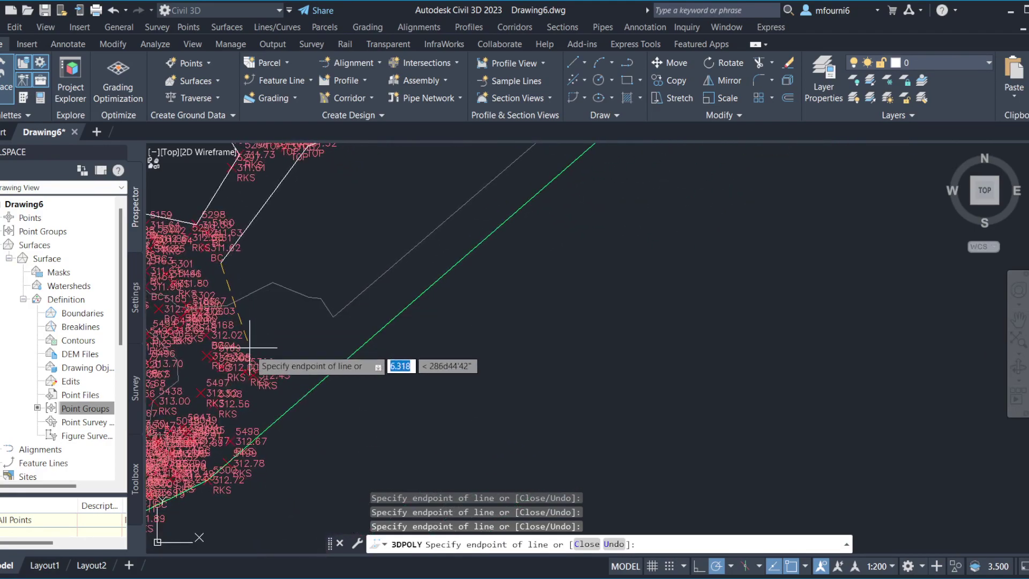
pyautogui.moveTo(252, 395); pyautogui.dragTo(365, 296, button='middle')
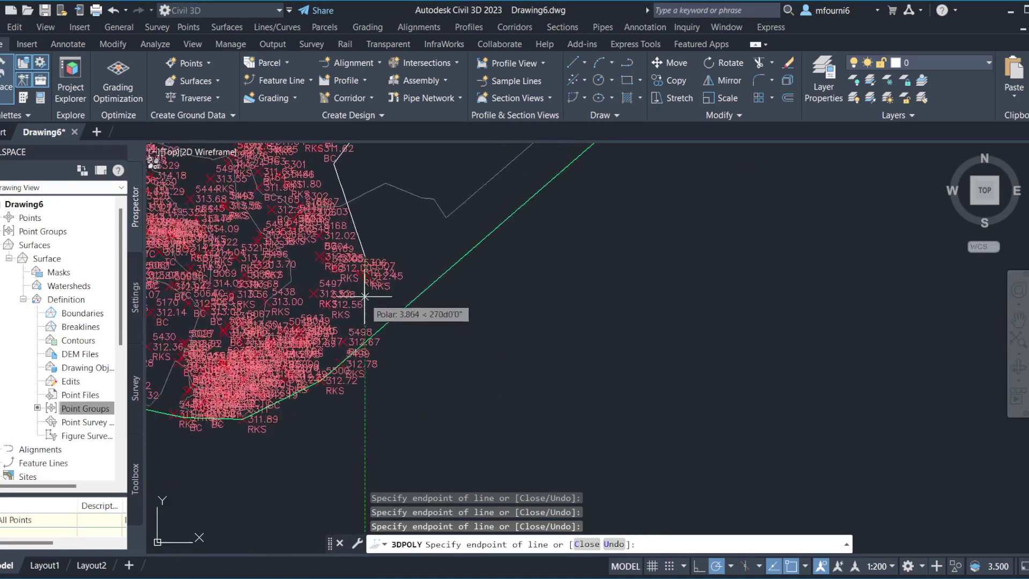
pyautogui.click(385, 284)
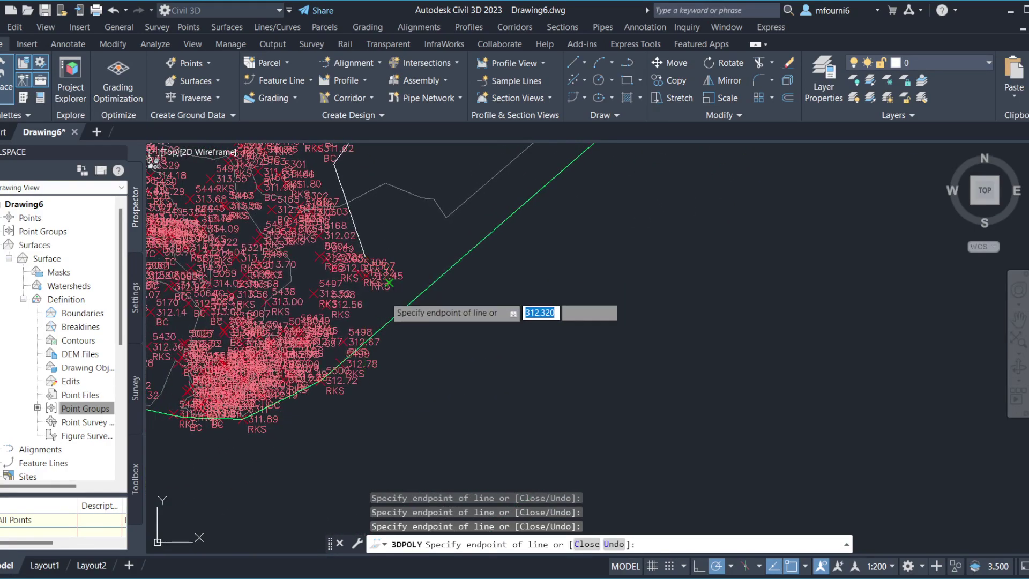
pyautogui.click(367, 357)
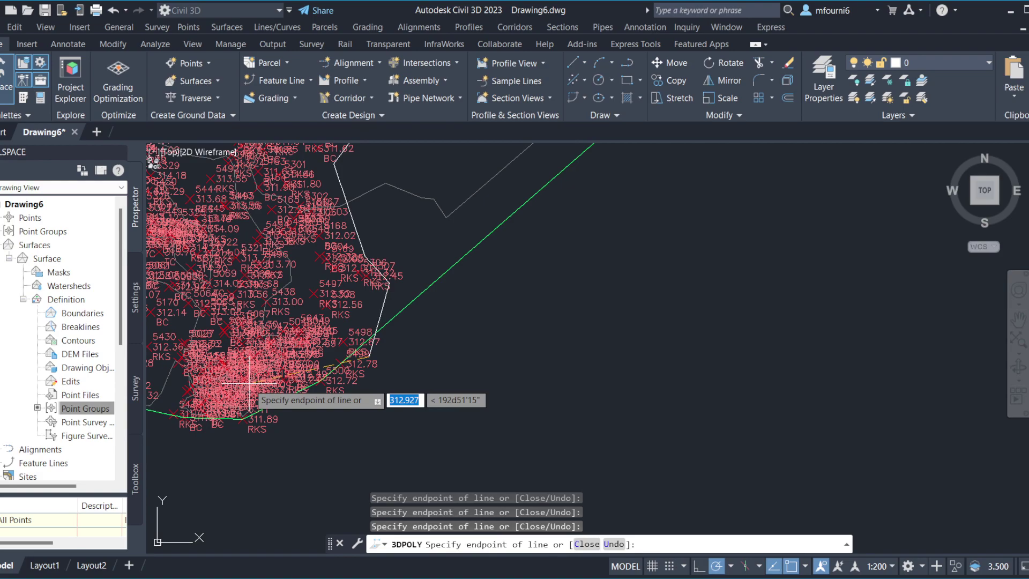
pyautogui.scroll(-2, 217, 489)
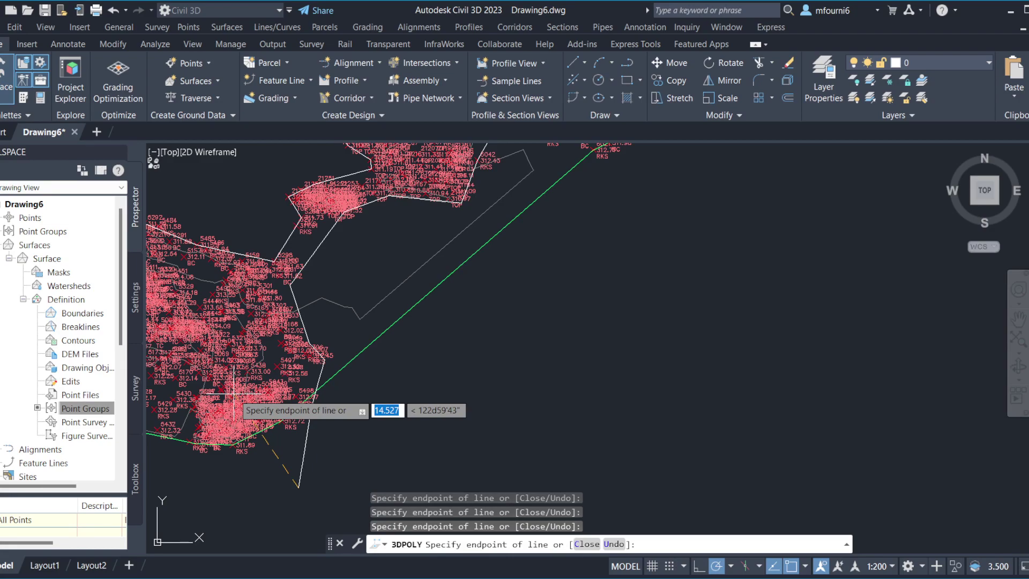
# Undo the wrong vertex and redo the southern-edge vertices up to point 5400
pyautogui.click(614, 544)
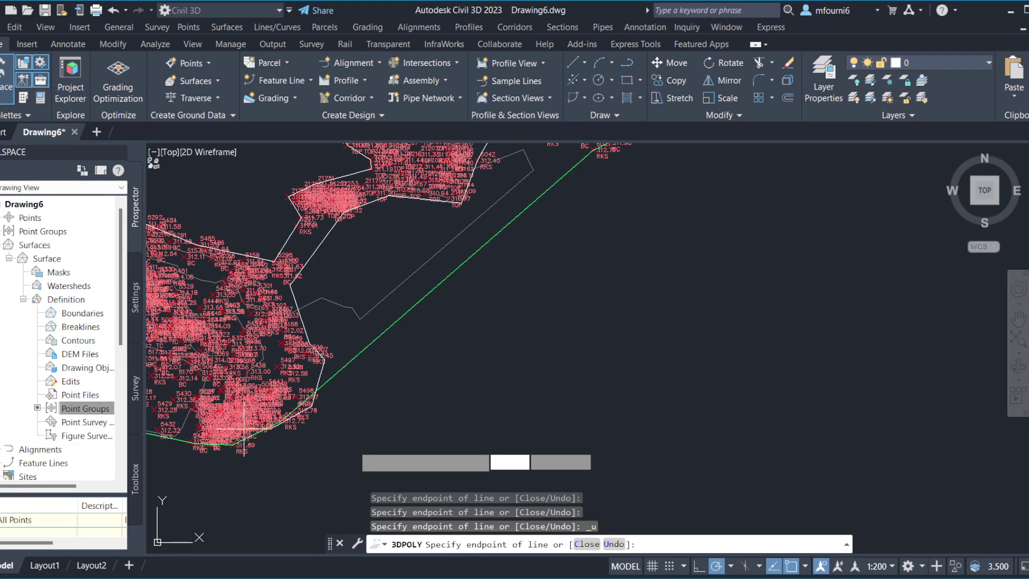
pyautogui.moveTo(244, 429); pyautogui.dragTo(684, 425, button='middle')
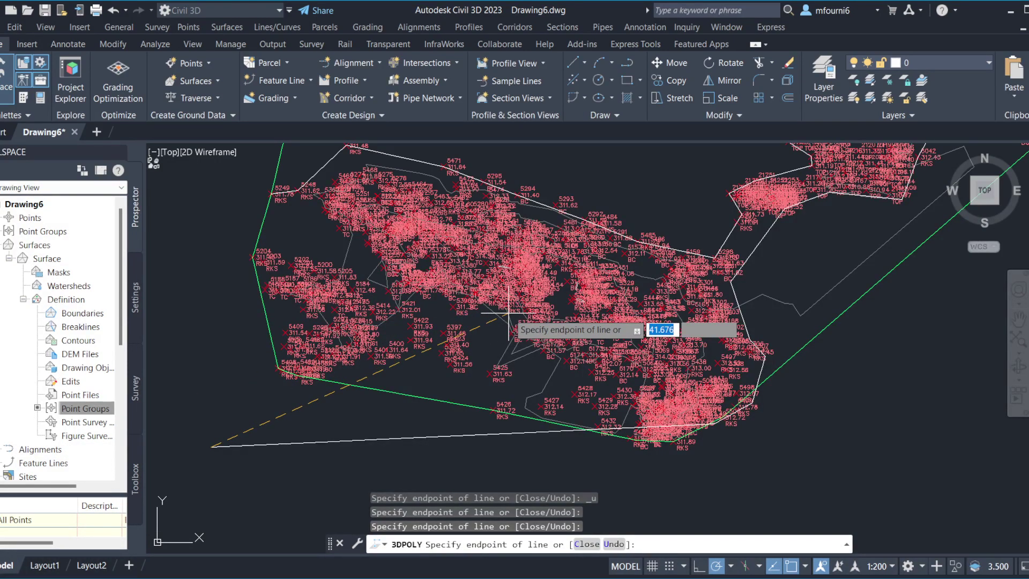
pyautogui.hotkey('ctrl', 'z')
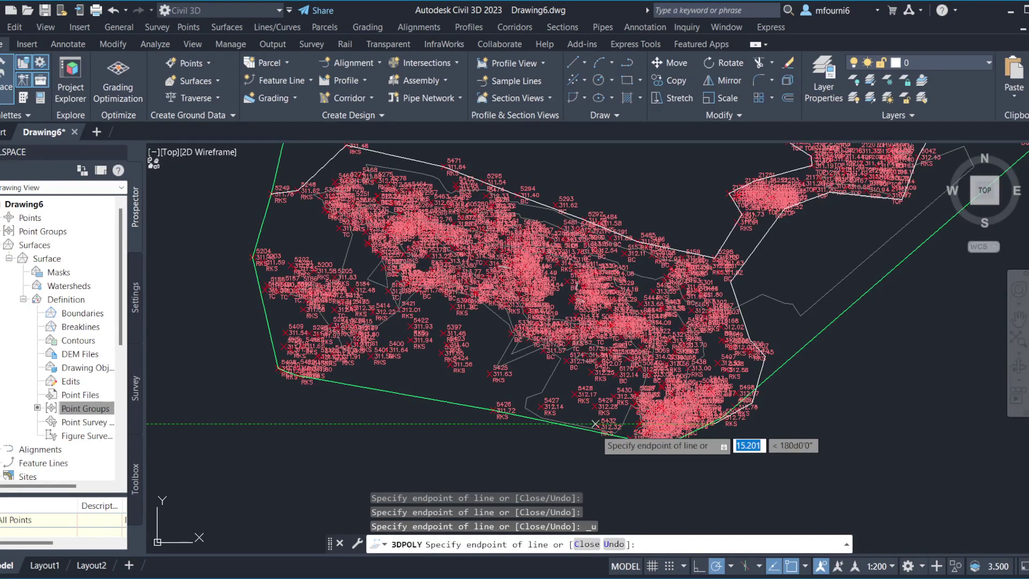
pyautogui.click(595, 424)
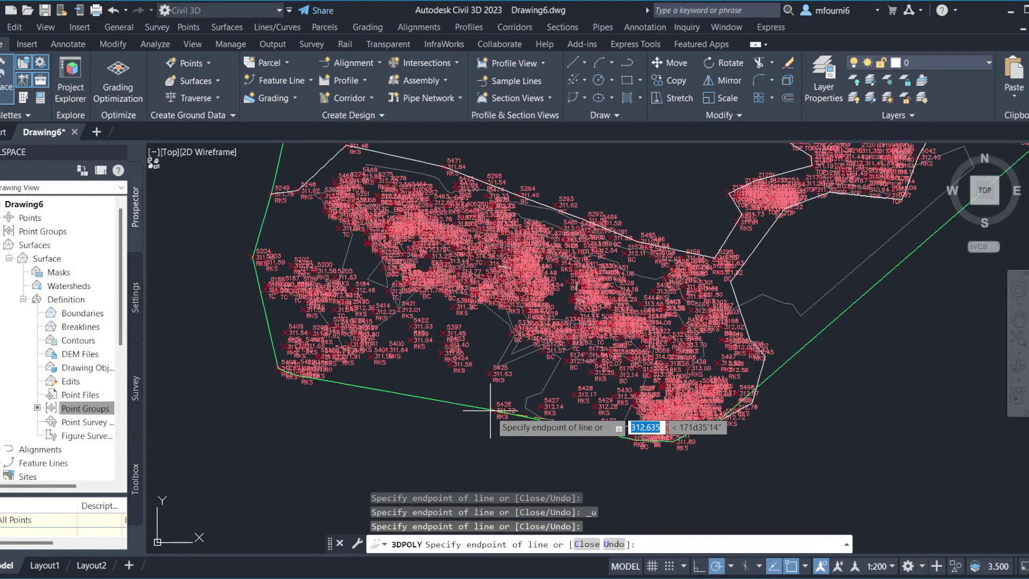
pyautogui.click(490, 411)
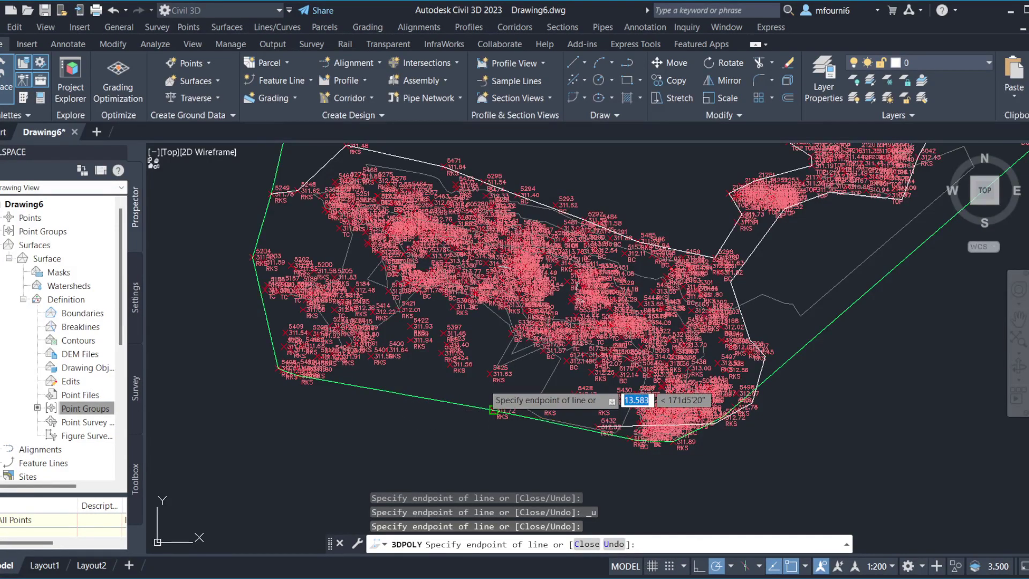
pyautogui.click(460, 365)
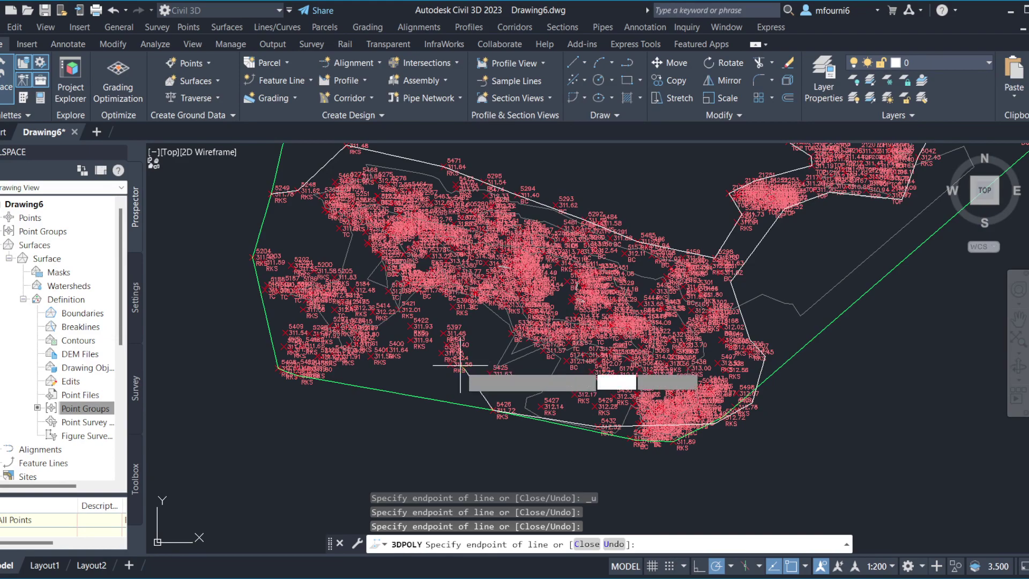
pyautogui.click(403, 345)
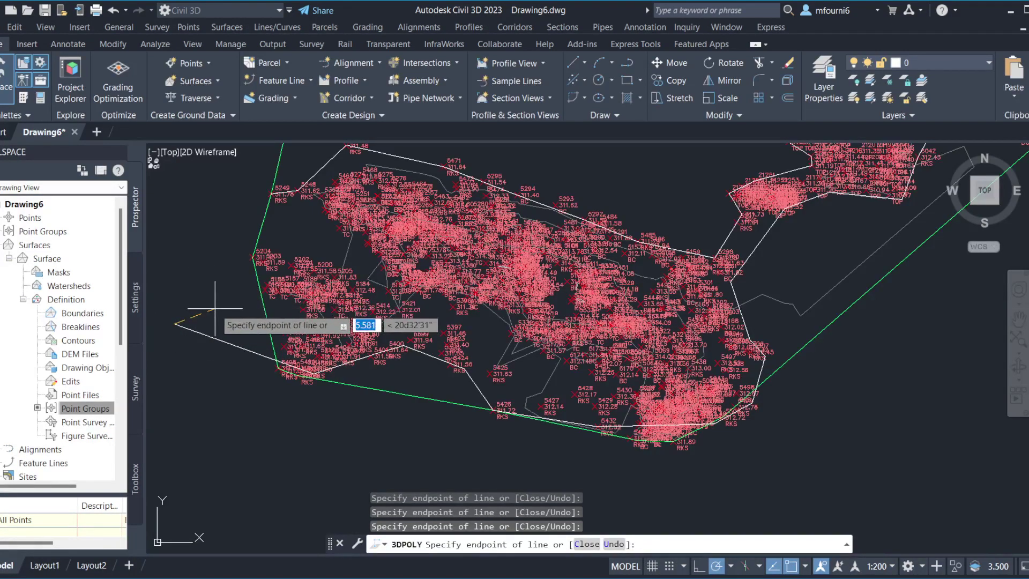
# Replace the last vertex with one at point 5249 and close the 3D polyline
pyautogui.hotkey('ctrl', 'z')
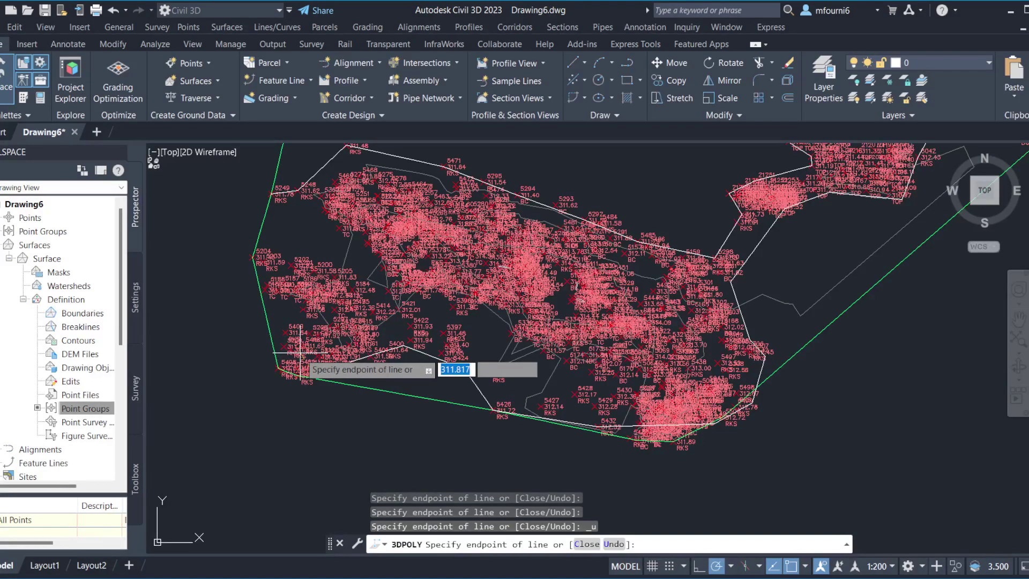
pyautogui.scroll(4, 239, 367)
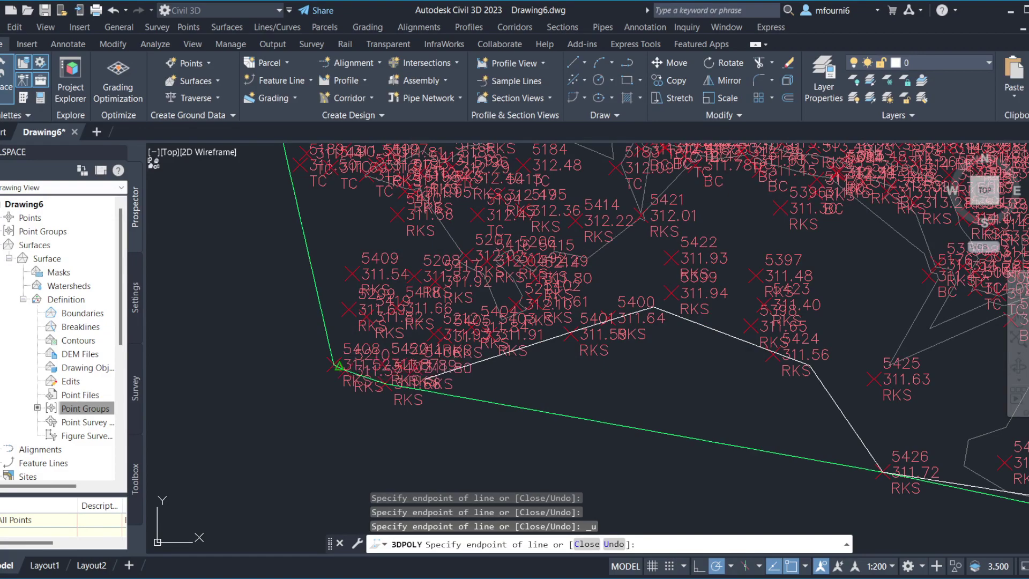
pyautogui.moveTo(303, 185); pyautogui.dragTo(327, 497, button='middle')
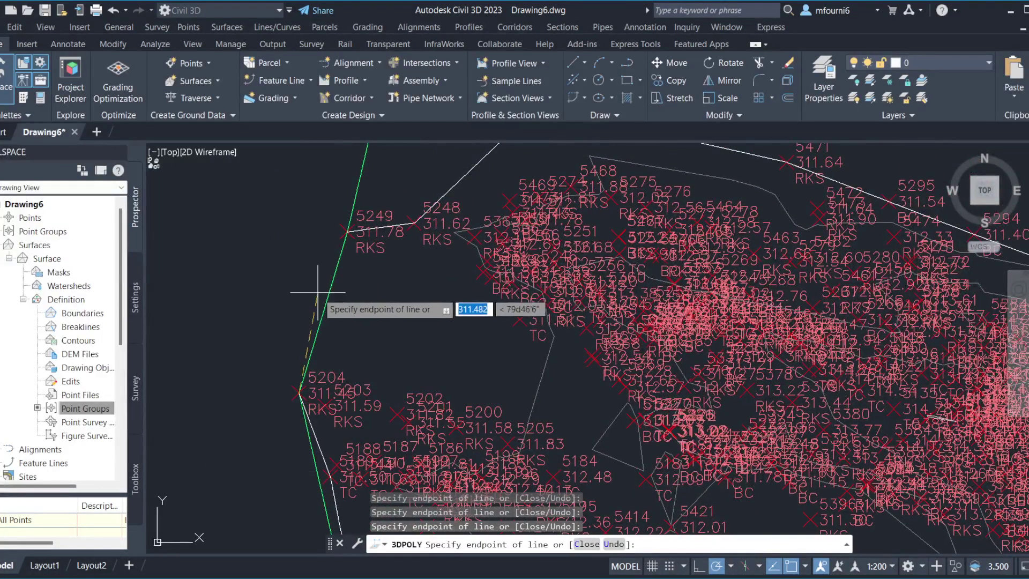
pyautogui.click(348, 231)
pyautogui.write('c')
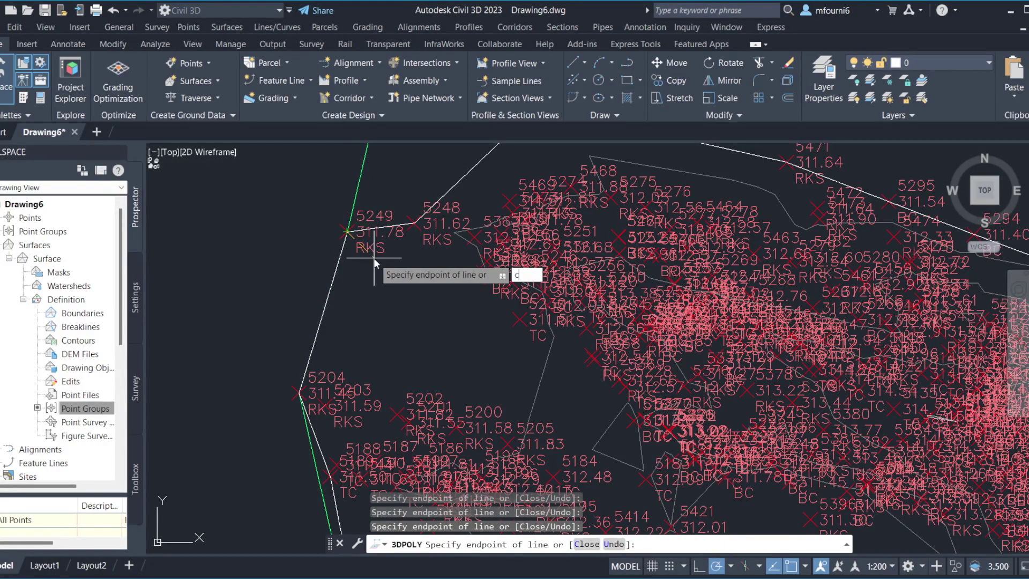
pyautogui.press('Return')
# Add an Outer surface boundary named 'Boundaries' using the closed 3D polyline
pyautogui.scroll(-5, 381, 255)
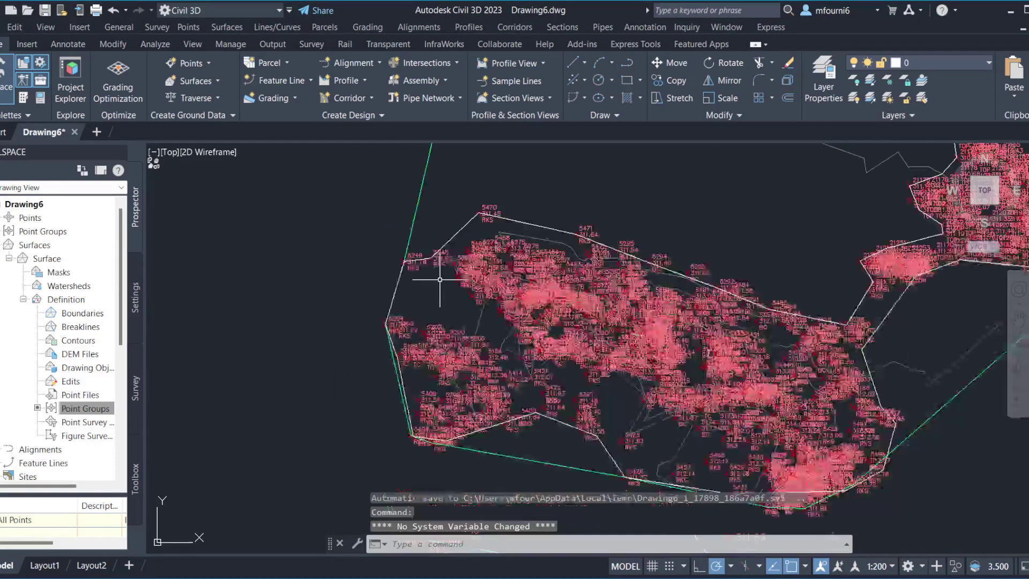
pyautogui.scroll(2, 423, 262)
pyautogui.scroll(2, 514, 275)
pyautogui.scroll(-1, 514, 275)
pyautogui.scroll(2, 563, 273)
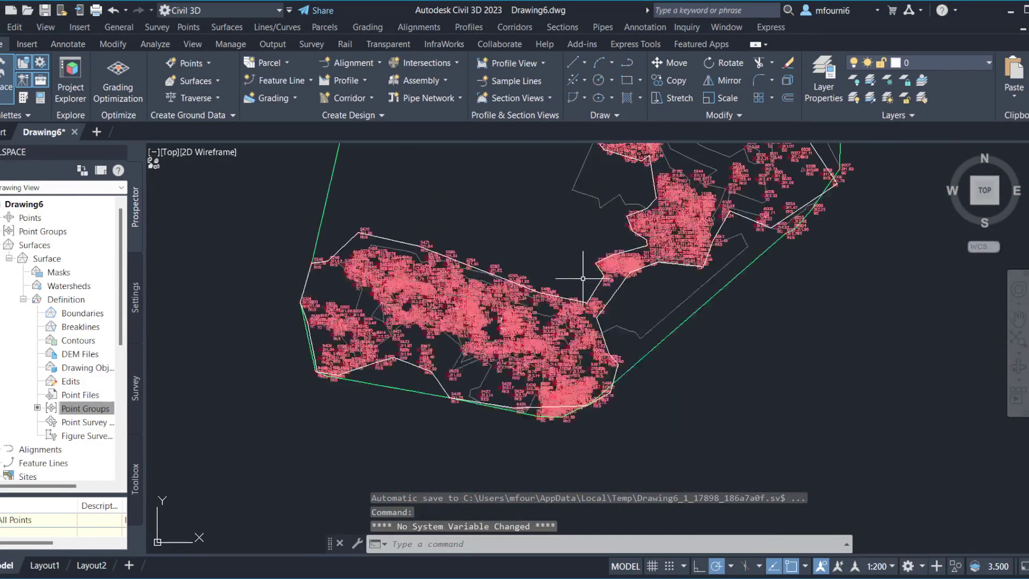
pyautogui.scroll(-1, 568, 268)
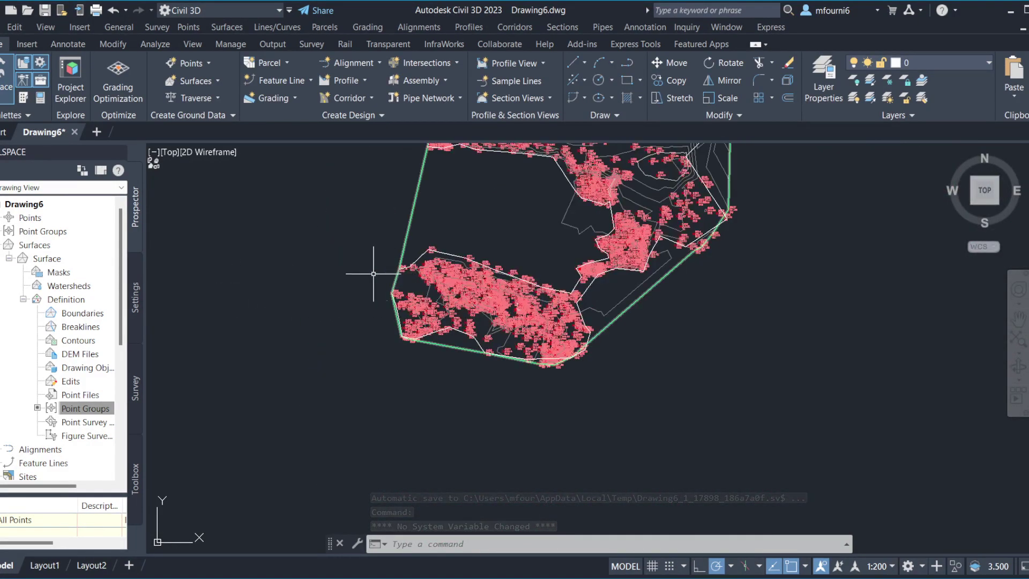
pyautogui.scroll(4, 290, 294)
pyautogui.click(75, 315)
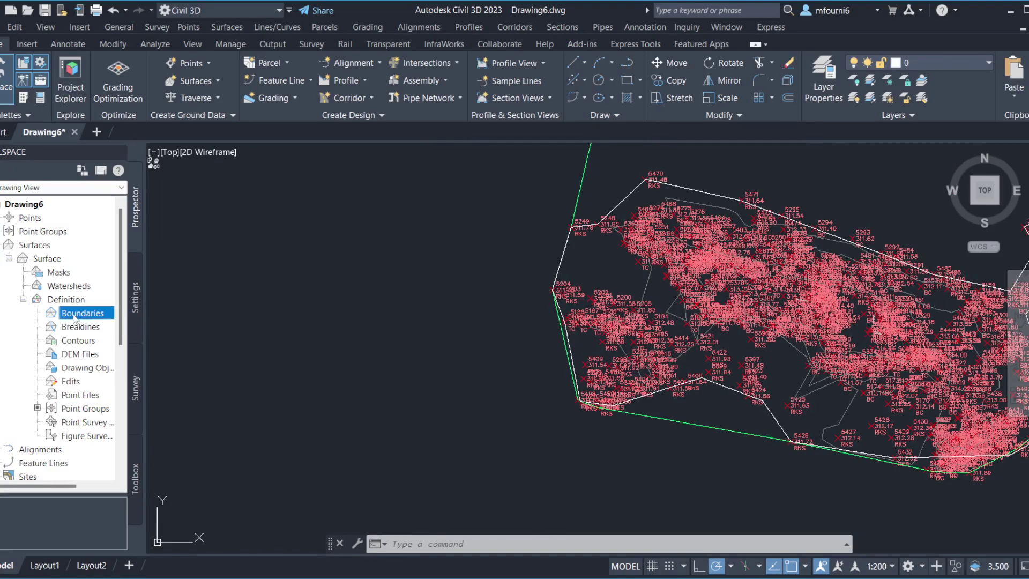
pyautogui.rightClick(74, 313)
pyautogui.click(108, 320)
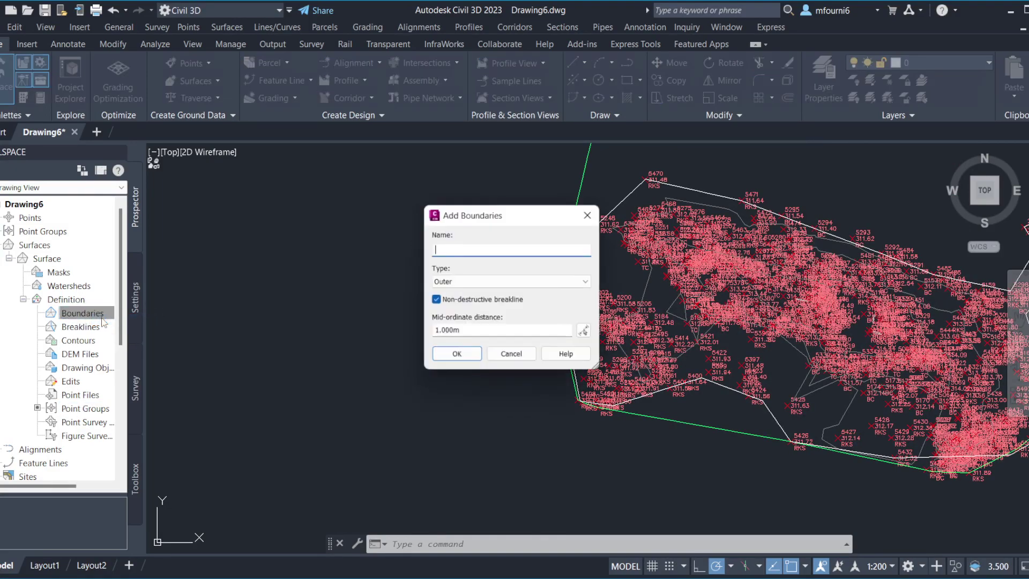
pyautogui.write('B')
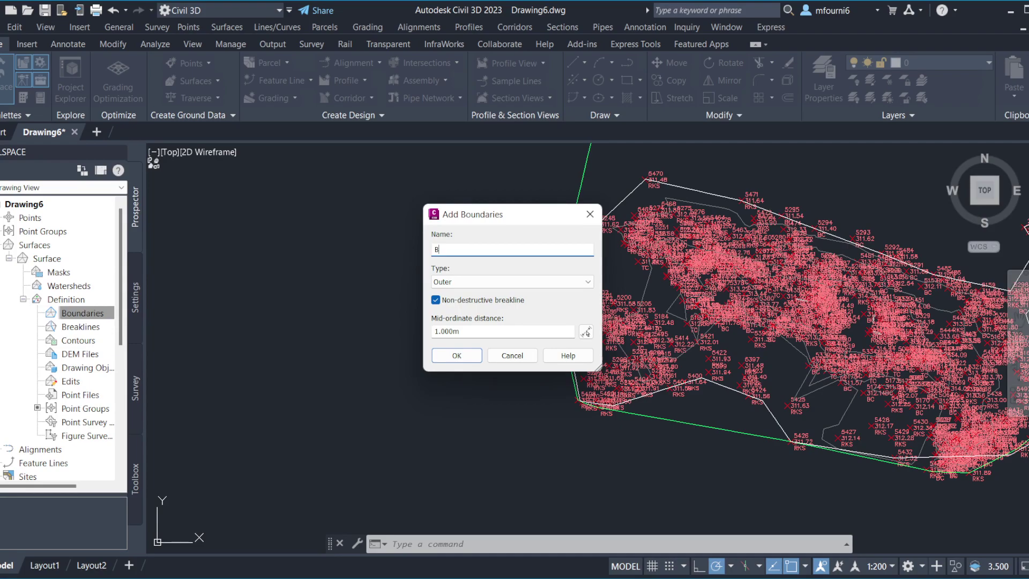
pyautogui.write('ou')
pyautogui.write('n')
pyautogui.write('da')
pyautogui.write('ries')
pyautogui.press('Return')
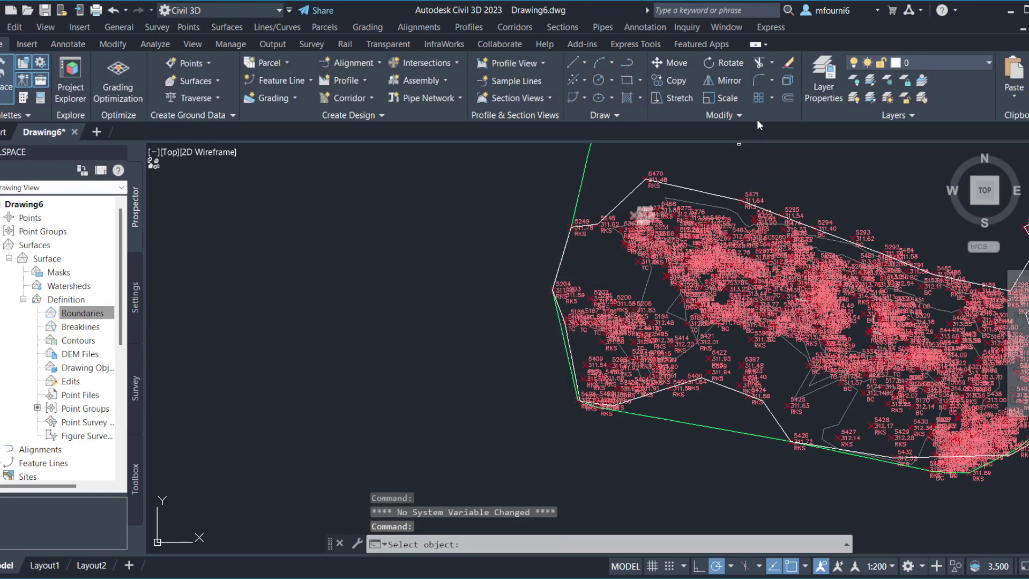
pyautogui.click(733, 196)
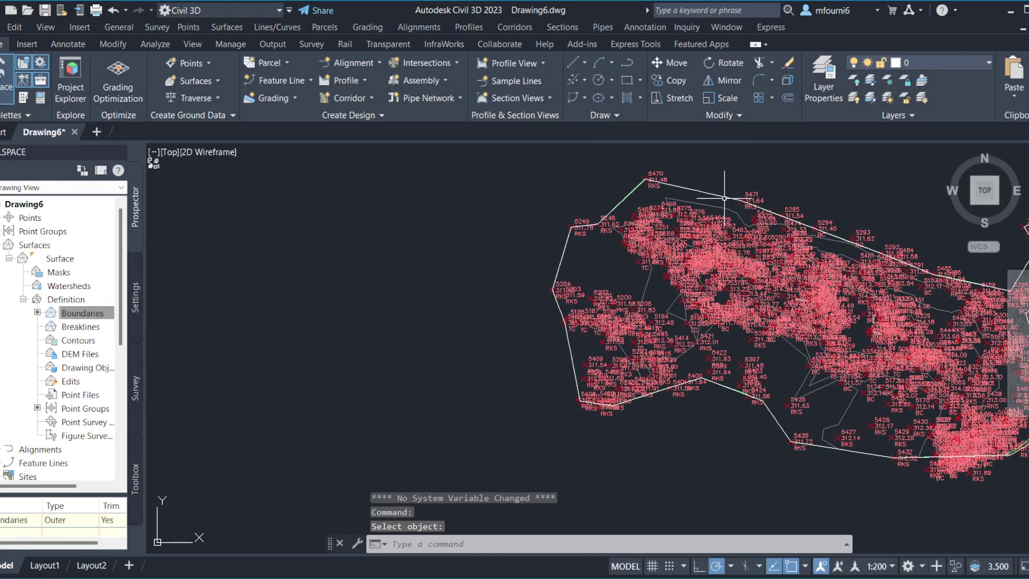
# Zoom to where the two lobes meet and select the TIN surface
pyautogui.scroll(-3, 668, 307)
pyautogui.moveTo(643, 284); pyautogui.dragTo(668, 308, button='middle')
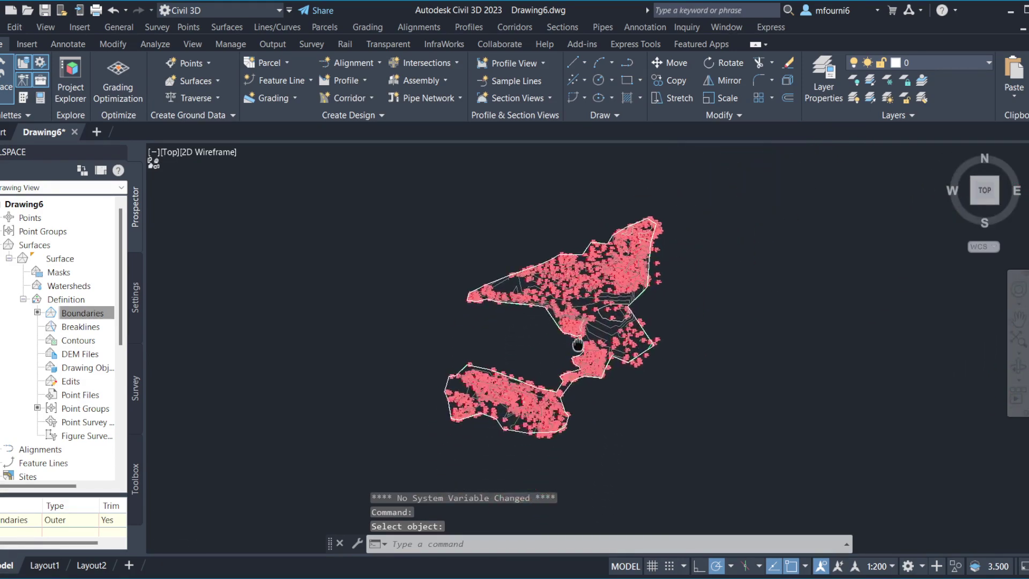
pyautogui.scroll(4, 664, 302)
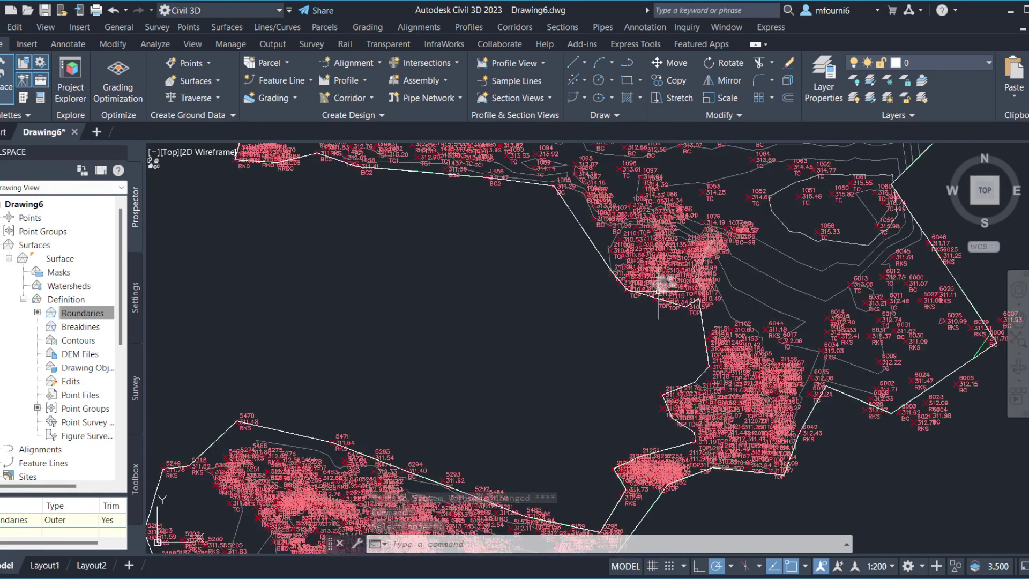
pyautogui.moveTo(597, 329); pyautogui.dragTo(503, 372, button='middle')
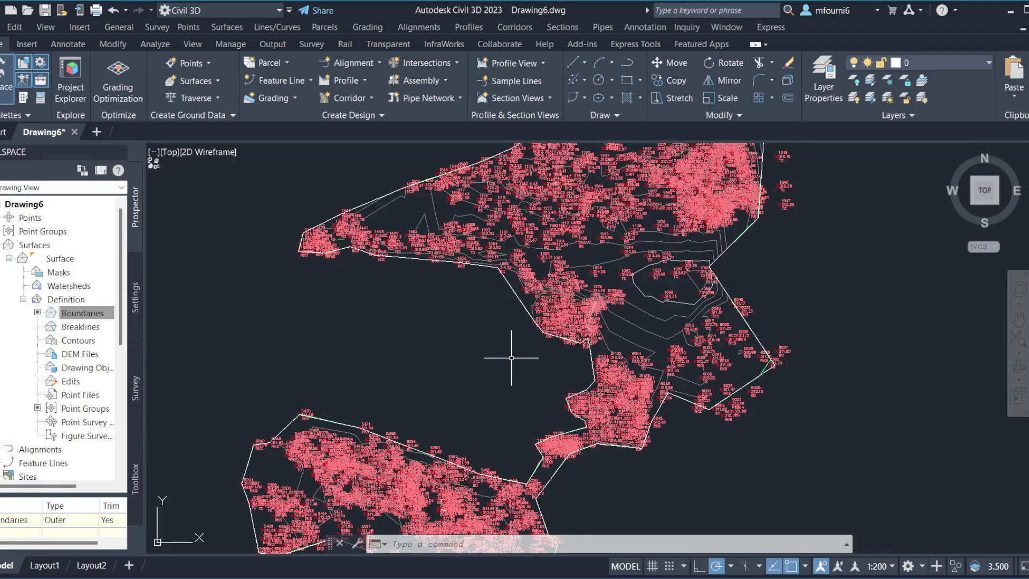
pyautogui.scroll(-2, 558, 278)
pyautogui.scroll(2, 574, 265)
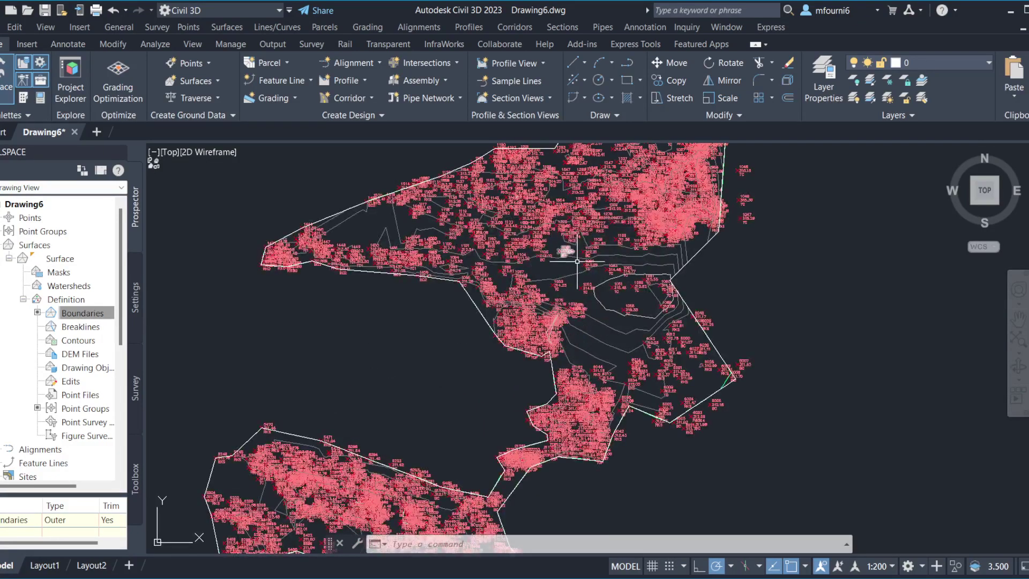
pyautogui.scroll(3, 589, 292)
pyautogui.scroll(-3, 589, 295)
pyautogui.scroll(2, 568, 308)
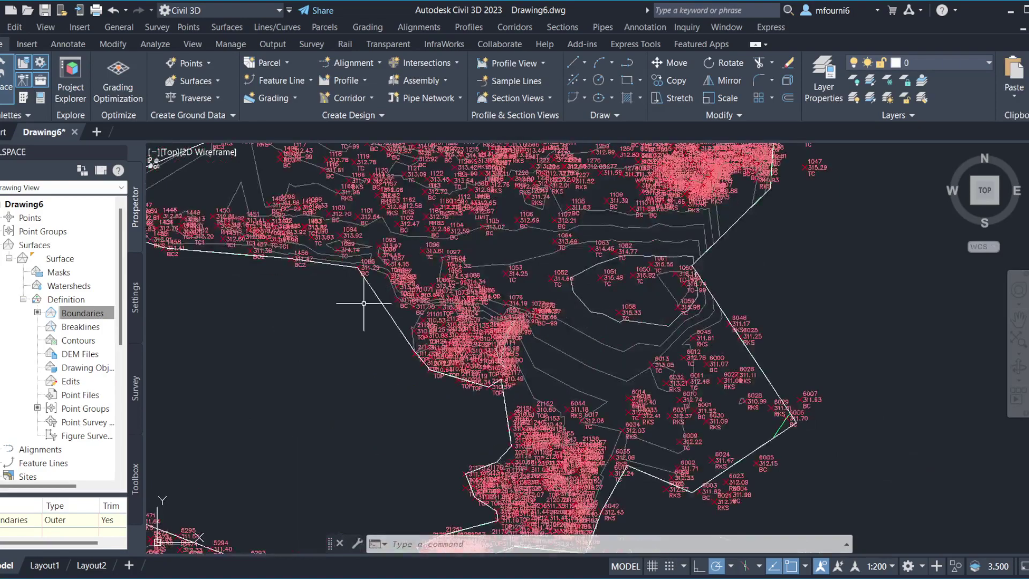
pyautogui.click(563, 340)
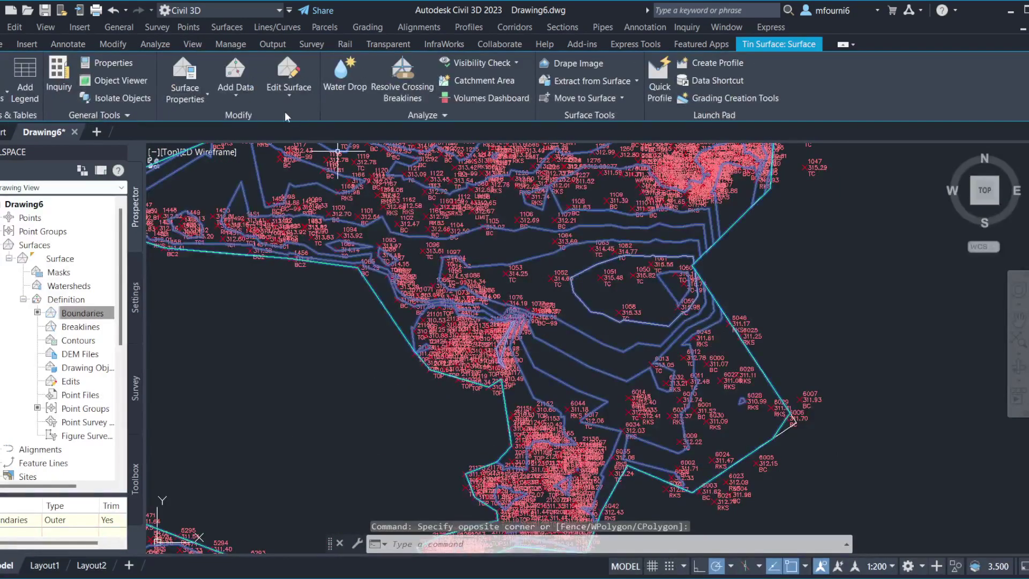
# Start Contour - Multiple at Interval labelling and place the label line's first point
pyautogui.click(4, 88)
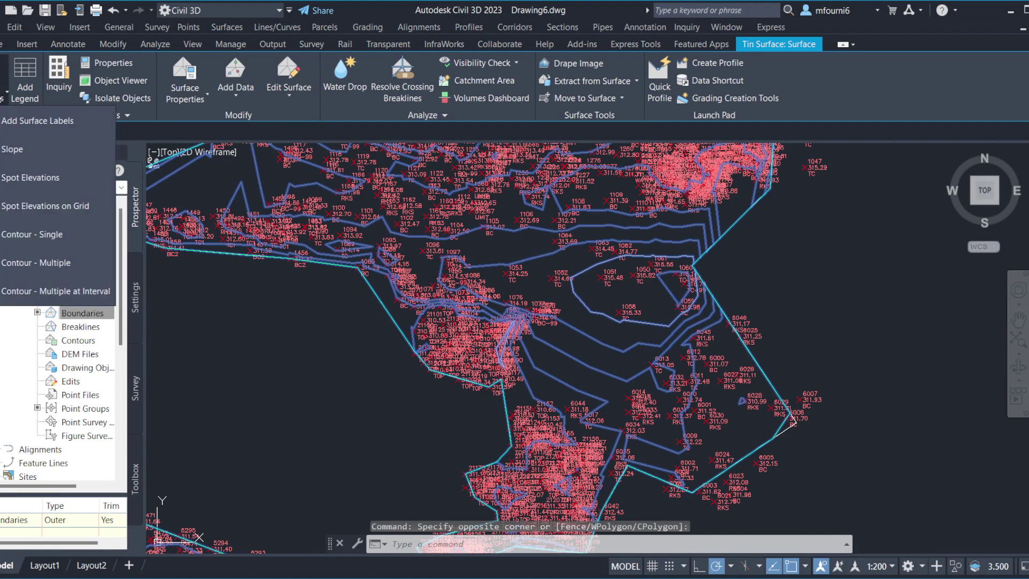
pyautogui.click(51, 291)
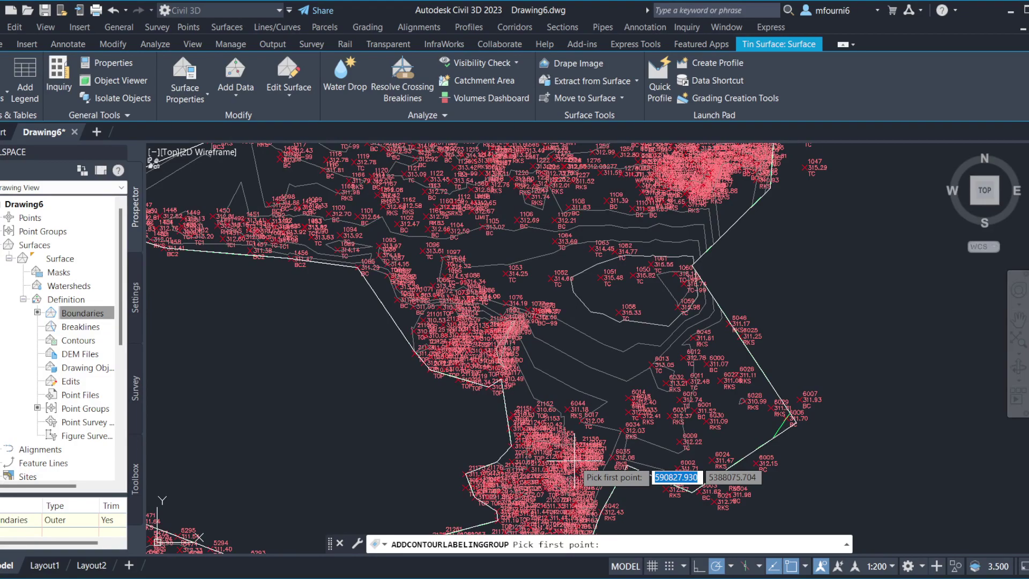
pyautogui.moveTo(575, 461); pyautogui.dragTo(575, 425, button='middle')
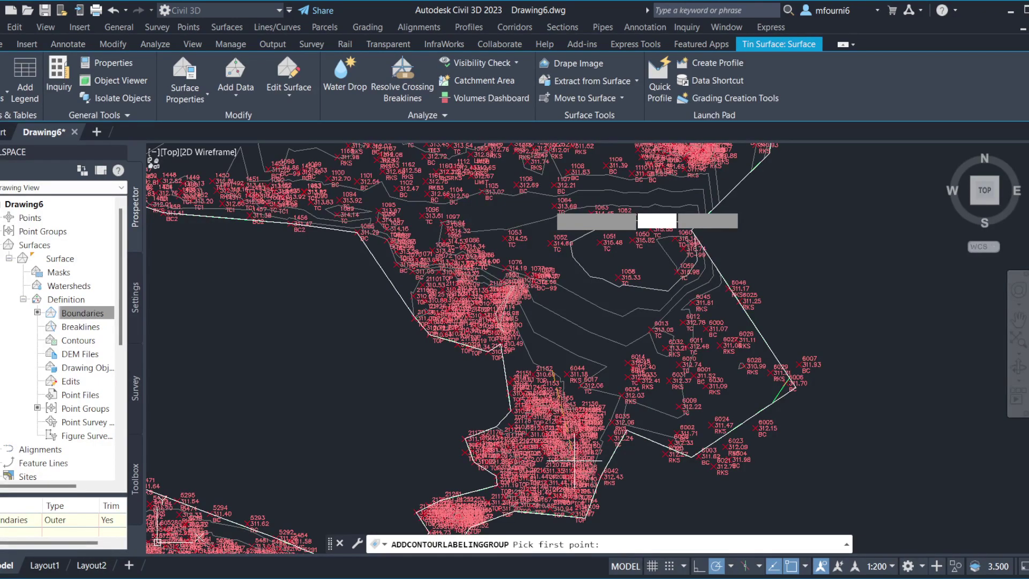
pyautogui.click(575, 459)
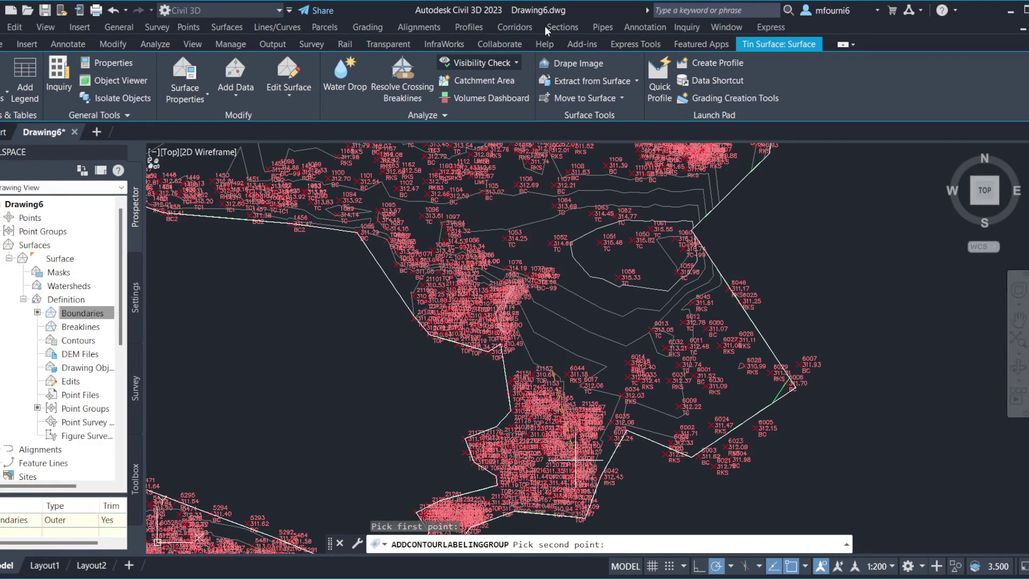
pyautogui.moveTo(633, 234); pyautogui.dragTo(457, 446, button='middle')
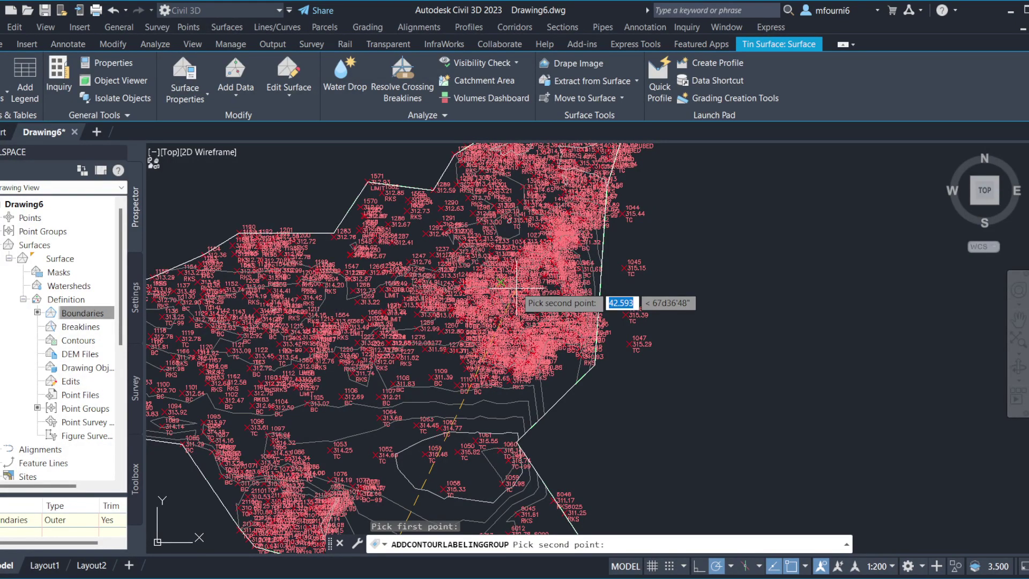
# Place the label line's second point and set the label interval to 15
pyautogui.click(517, 288)
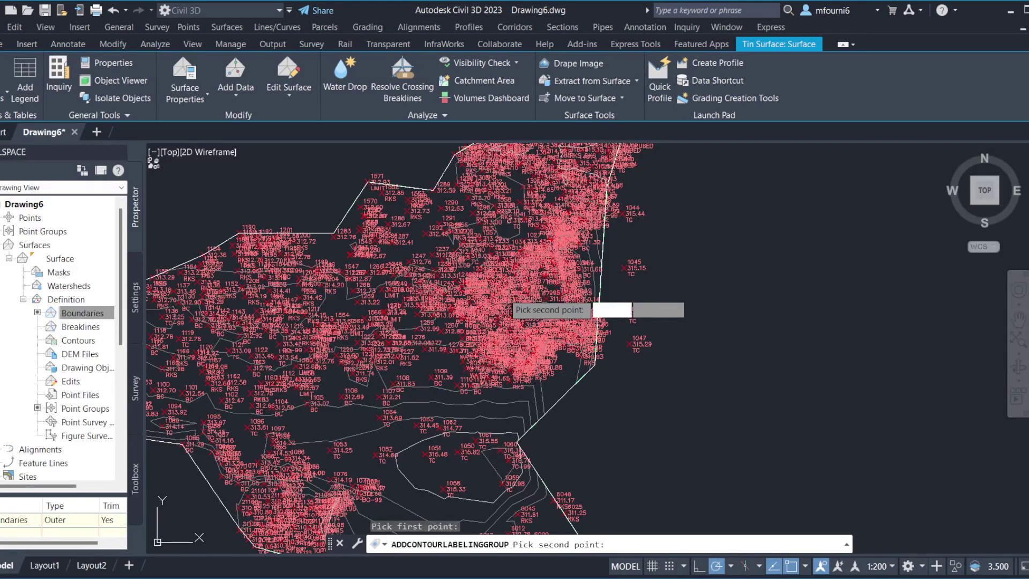
pyautogui.click(506, 297)
pyautogui.scroll(-2, 515, 285)
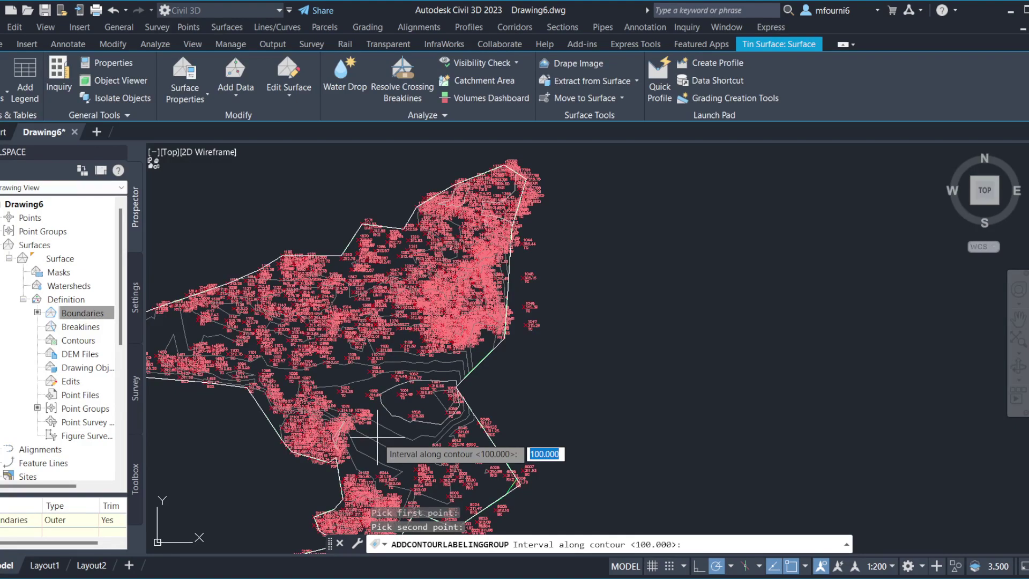
pyautogui.write('2')
pyautogui.press('BackSpace')
pyautogui.write('15')
pyautogui.press('Return')
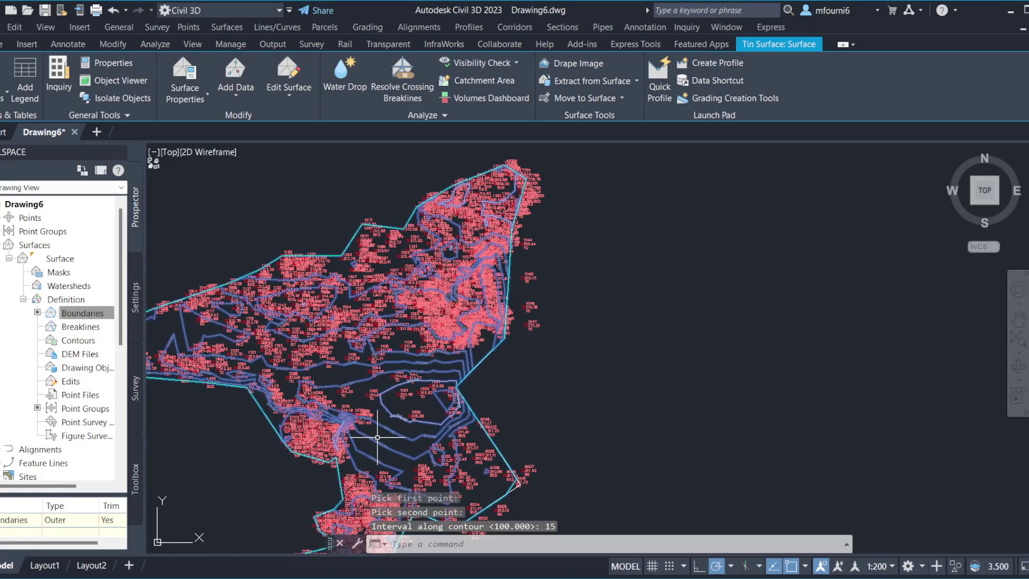
pyautogui.moveTo(377, 438)
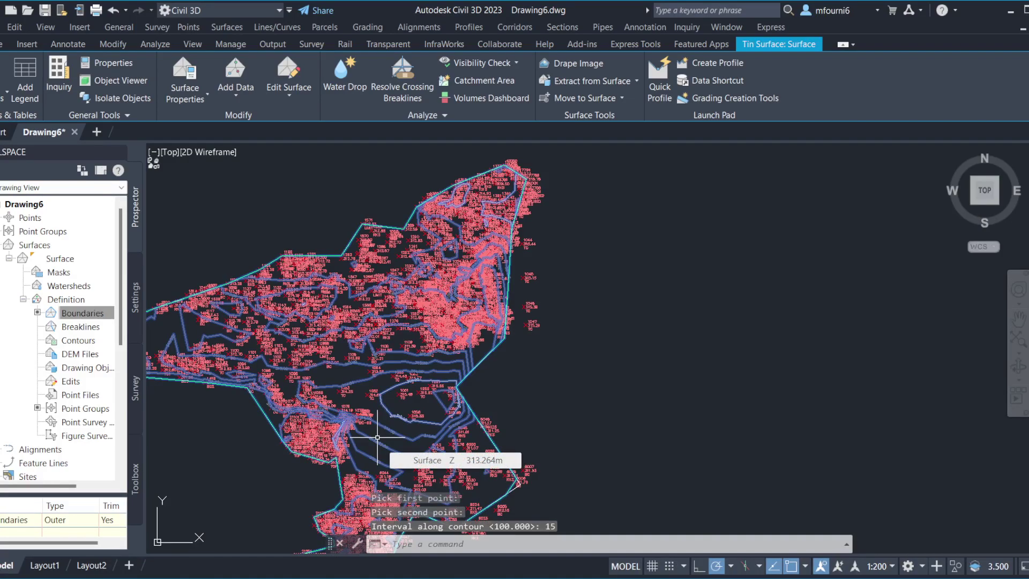
# Zoom around to inspect the new contour labels and clear the selection
pyautogui.scroll(3, 377, 437)
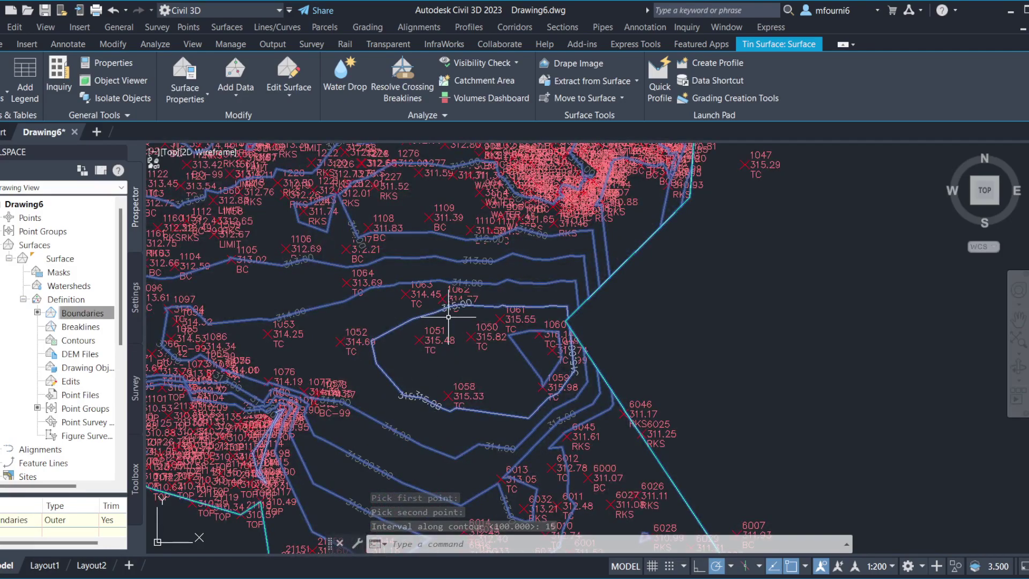
pyautogui.scroll(2, 448, 317)
pyautogui.scroll(-3, 442, 320)
pyautogui.scroll(-2, 439, 322)
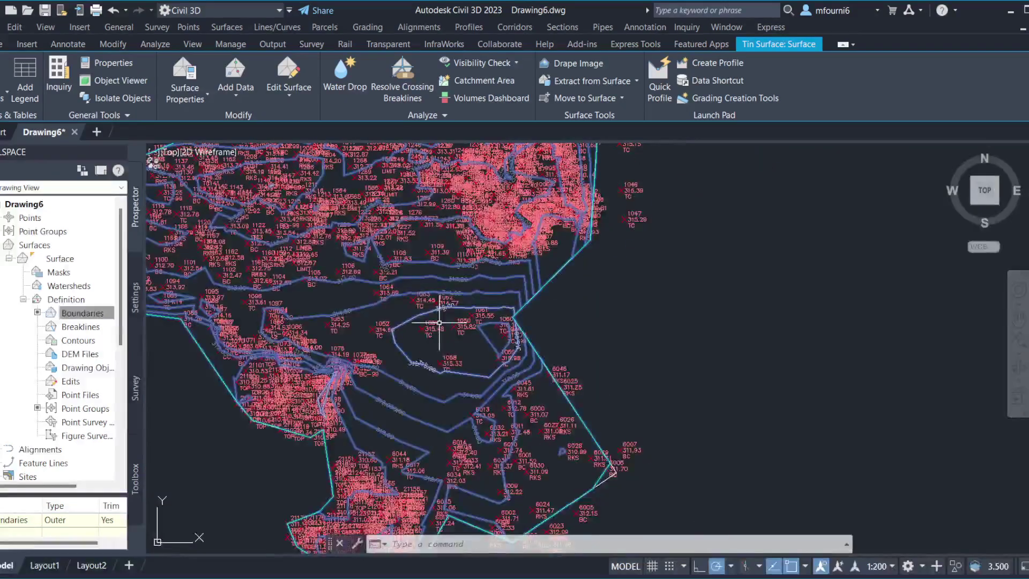
pyautogui.scroll(3, 439, 323)
pyautogui.scroll(-2, 487, 250)
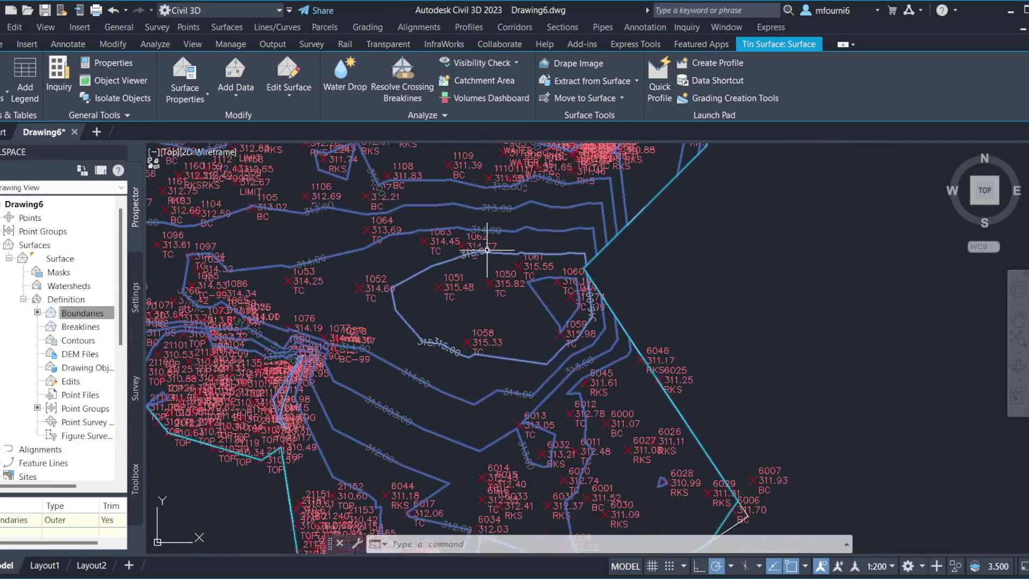
pyautogui.scroll(-2, 456, 375)
pyautogui.scroll(-2, 448, 391)
pyautogui.scroll(-2, 445, 402)
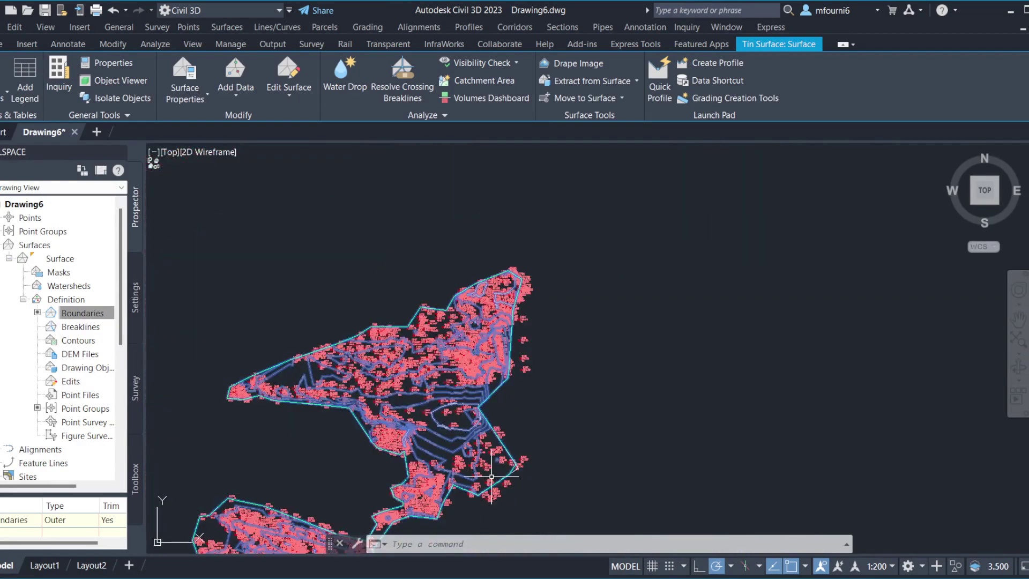
pyautogui.press('Escape')
# Delete the duplicate 314.00 contour label
pyautogui.scroll(1, 491, 476)
pyautogui.scroll(1, 472, 460)
pyautogui.scroll(1, 456, 432)
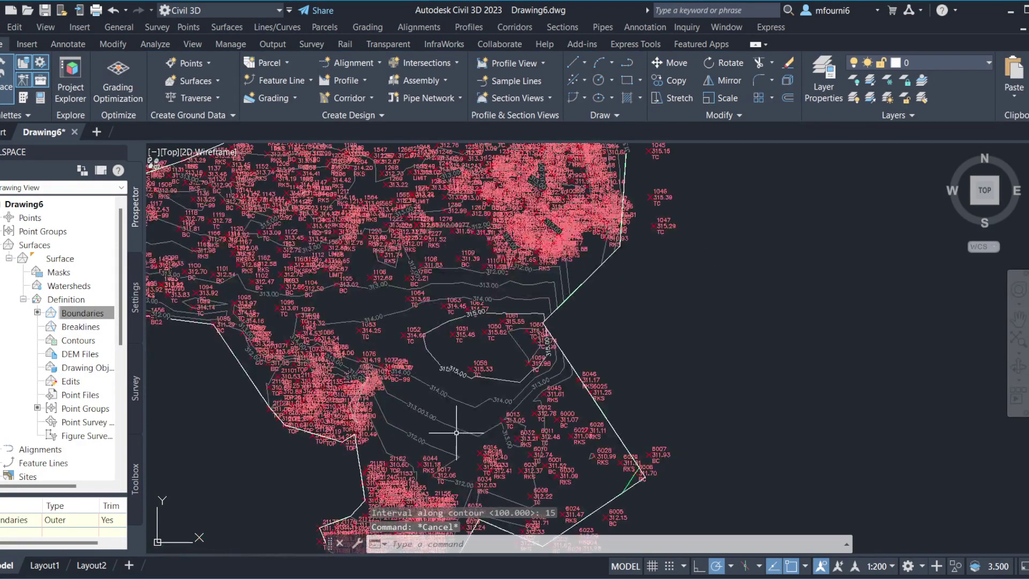
pyautogui.scroll(4, 456, 432)
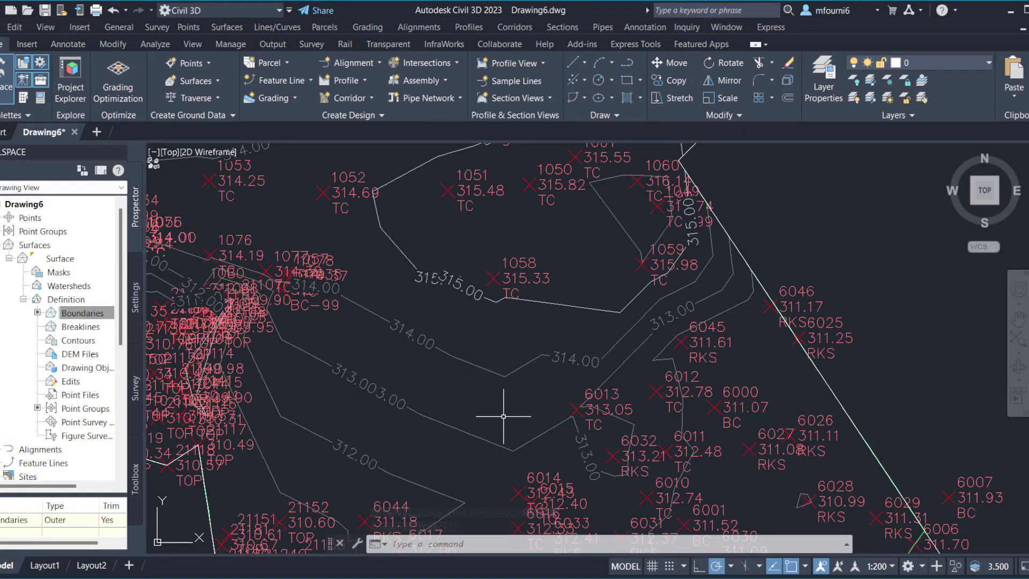
pyautogui.click(395, 388)
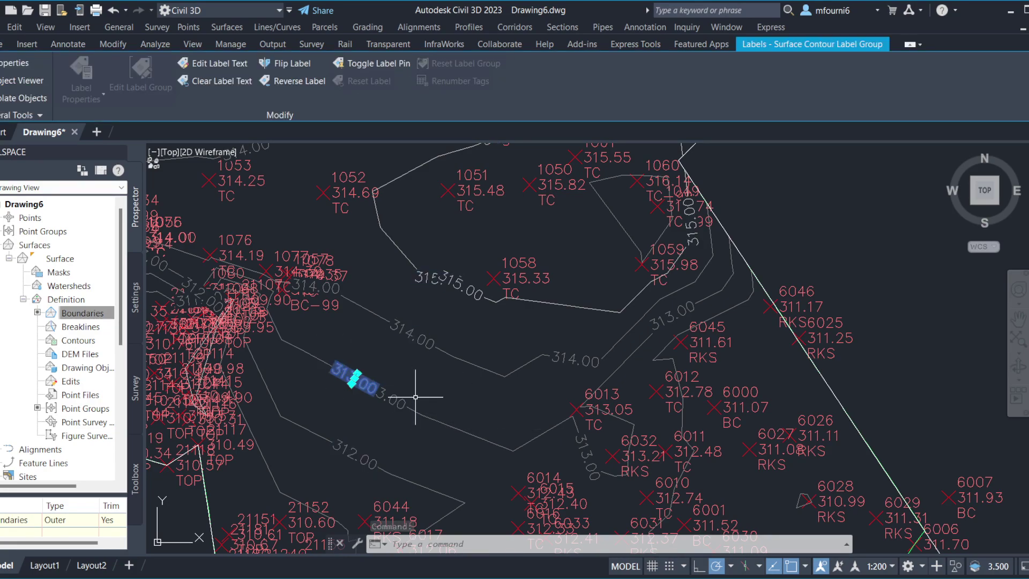
pyautogui.press('Delete')
pyautogui.scroll(-4, 427, 379)
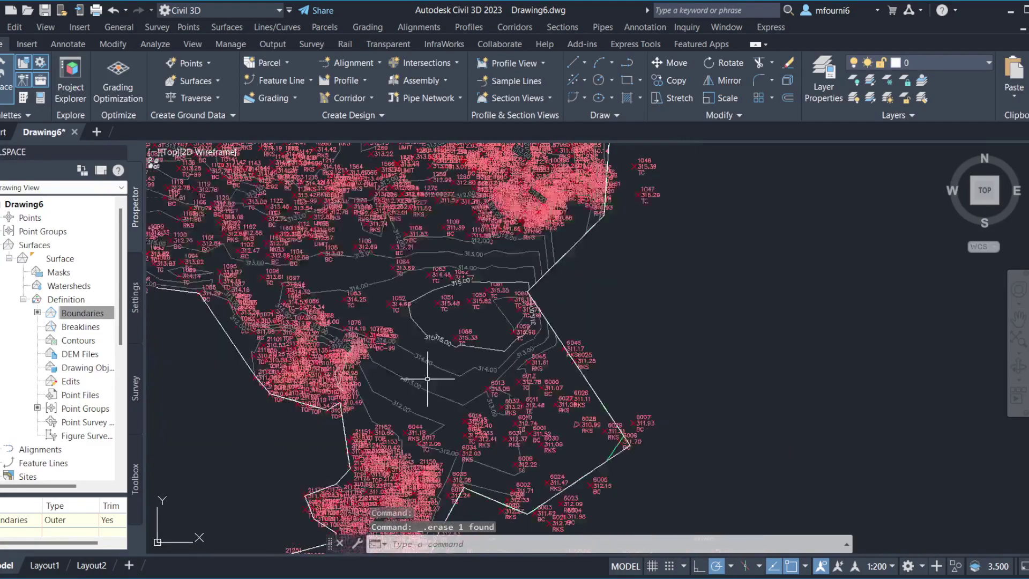
pyautogui.scroll(2, 427, 379)
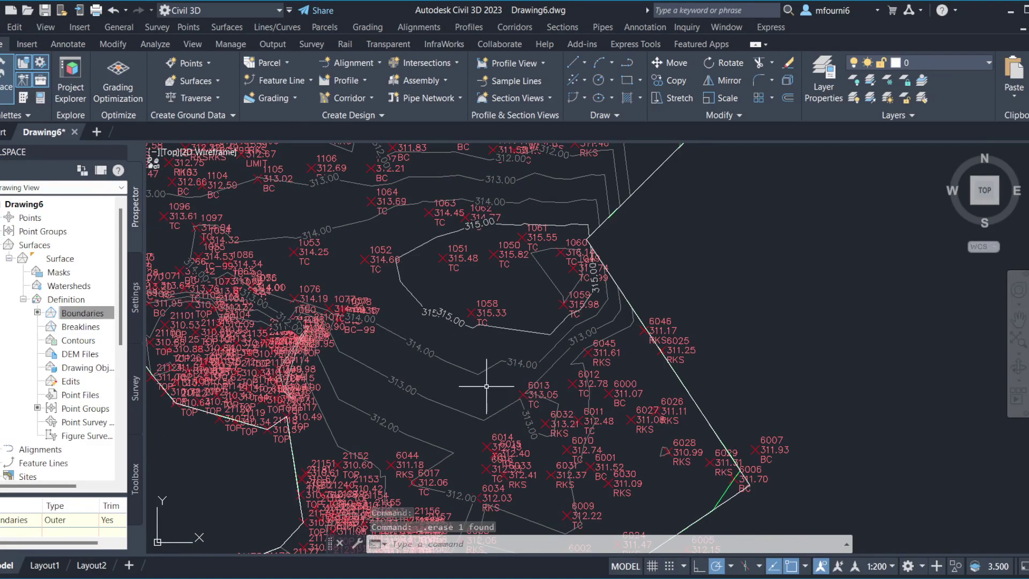
# Place spot elevation labels EL: 315.72 and EL: 312.43 on the TIN surface, then end labelling
pyautogui.click(472, 364)
pyautogui.click(459, 367)
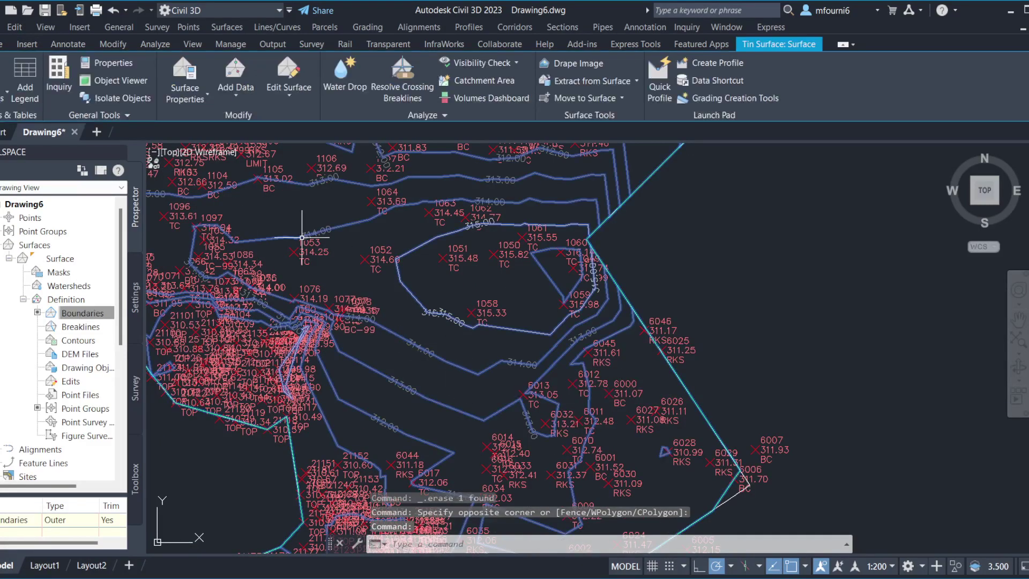
pyautogui.click(5, 89)
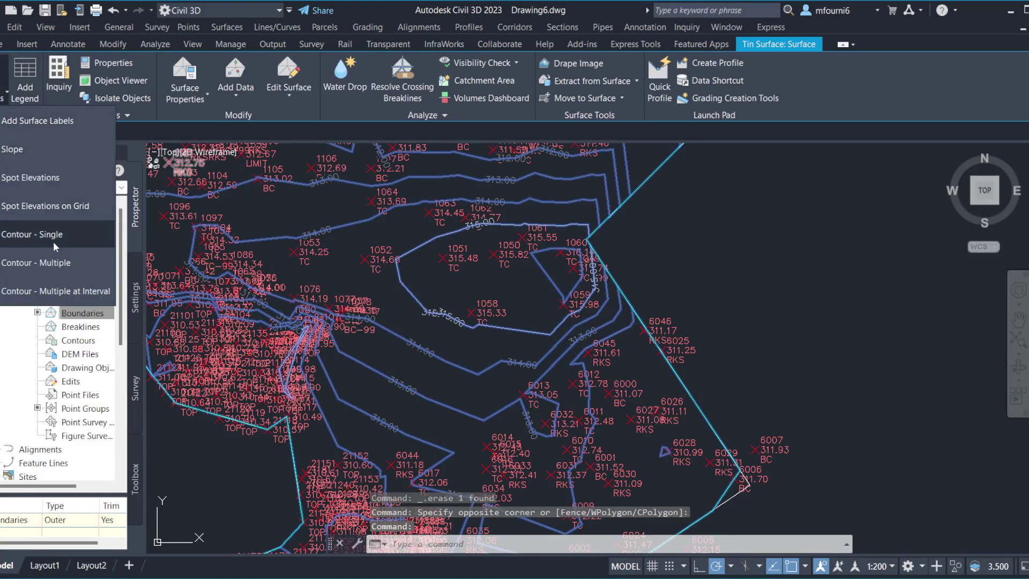
pyautogui.click(50, 179)
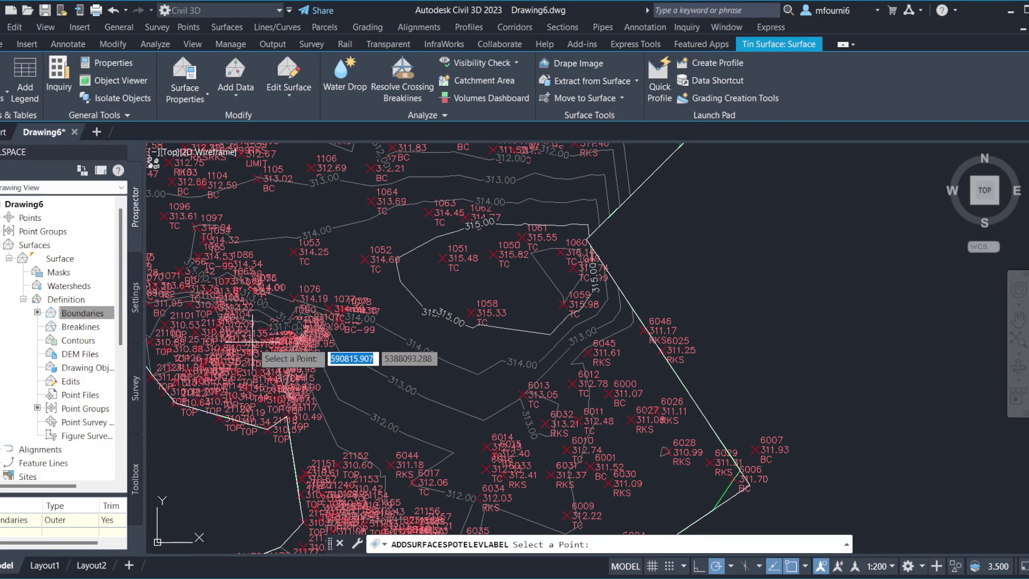
pyautogui.scroll(-3, 563, 308)
pyautogui.scroll(3, 518, 383)
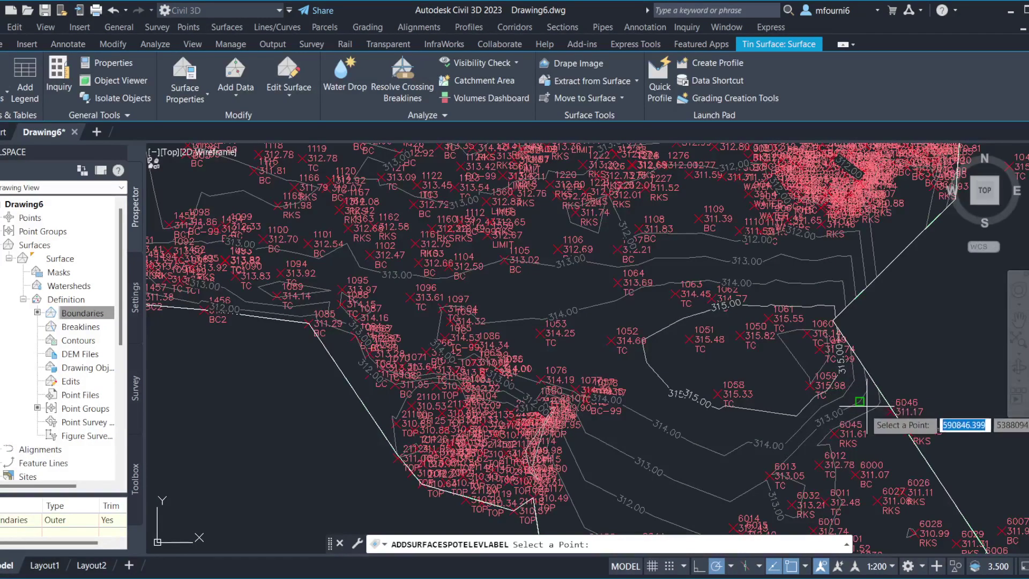
pyautogui.click(754, 368)
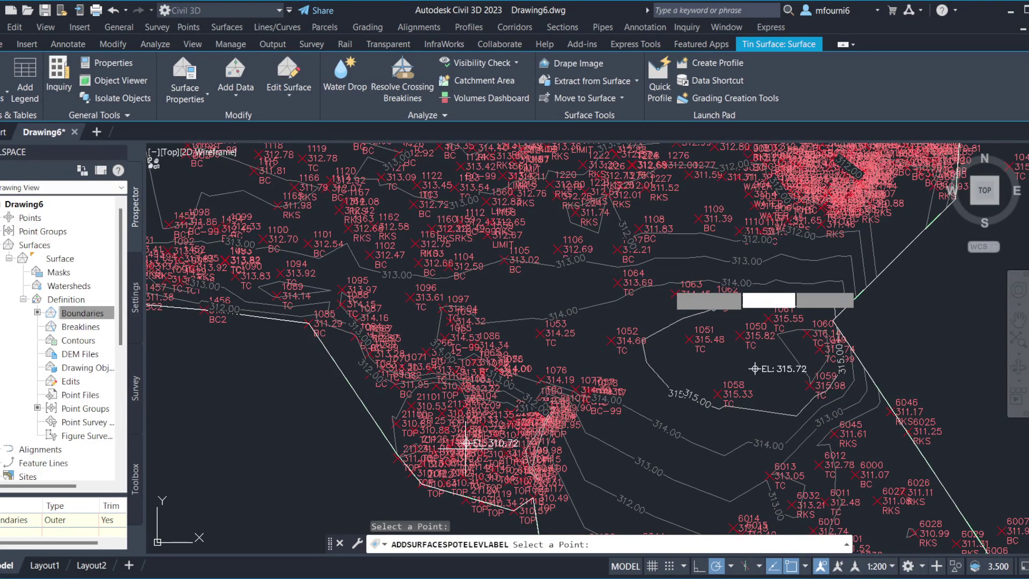
pyautogui.scroll(-2, 670, 285)
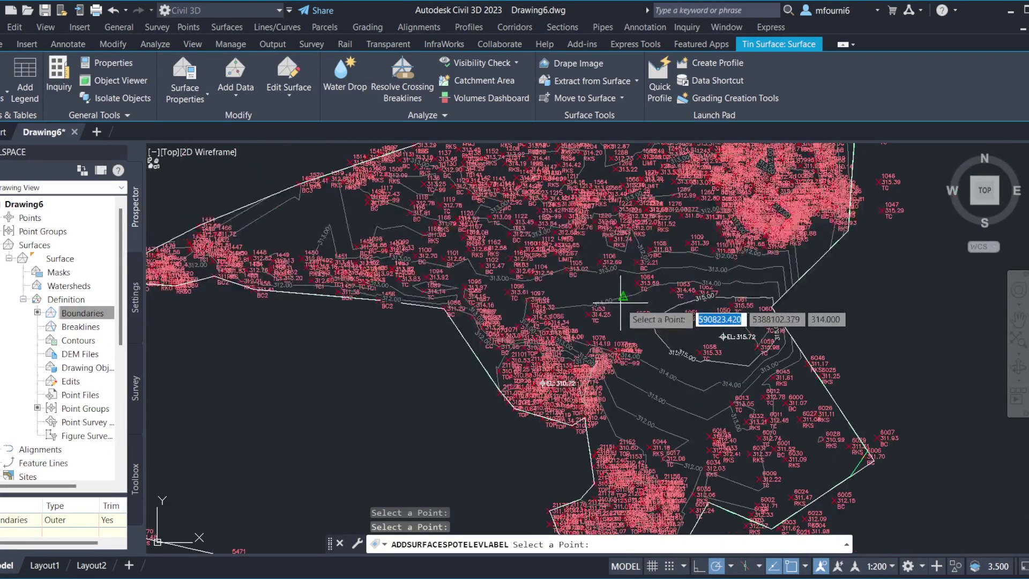
pyautogui.click(294, 226)
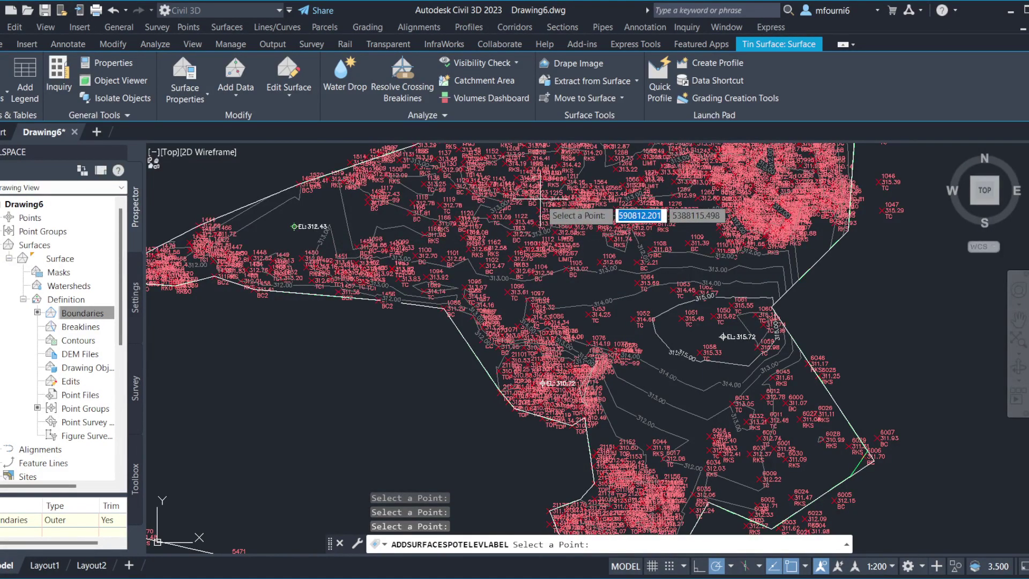
pyautogui.moveTo(541, 203); pyautogui.dragTo(412, 399, button='middle')
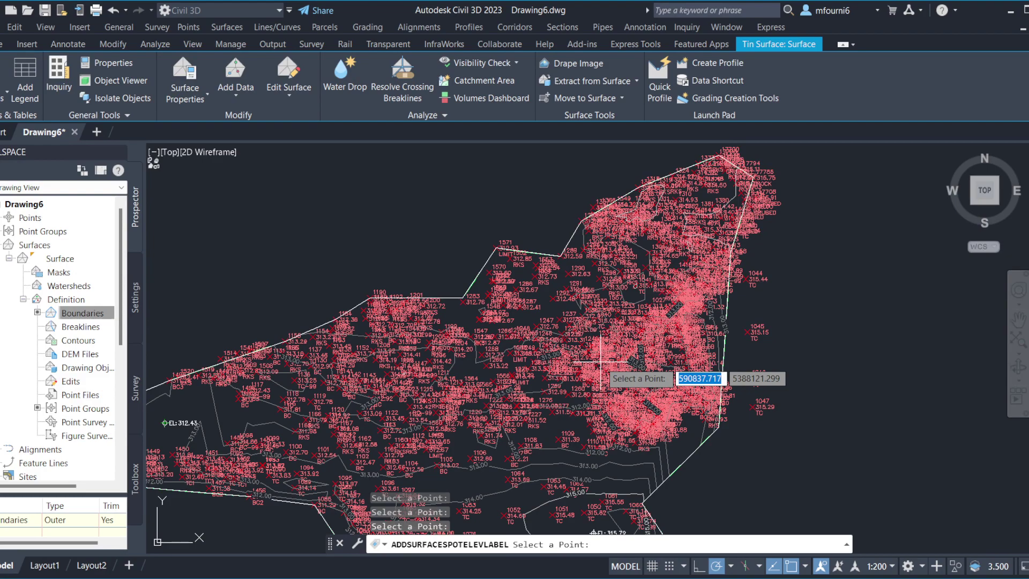
pyautogui.click(355, 219)
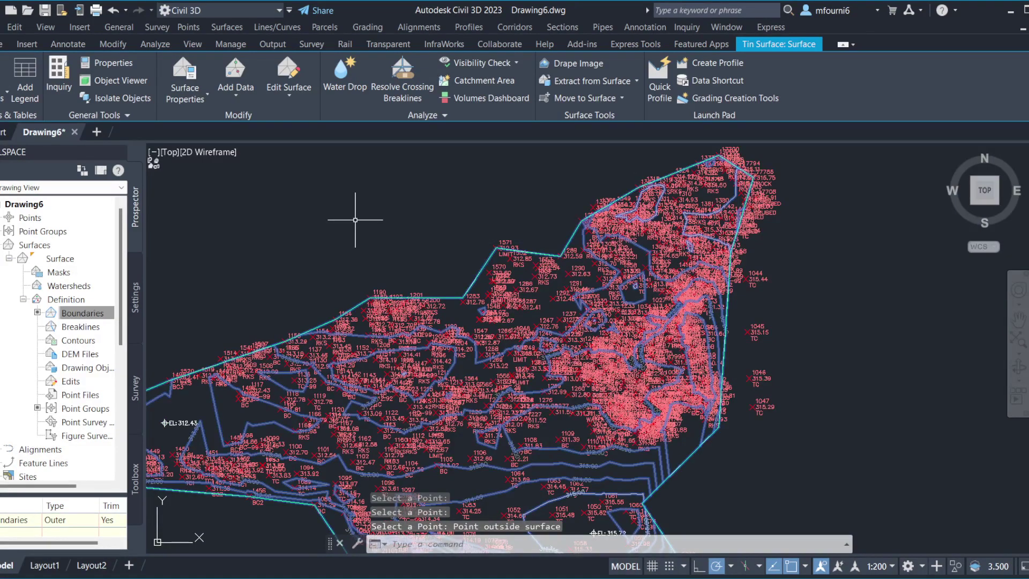
# Set the surface slope label style to Run over Rise using two-point labelling
pyautogui.click(3, 99)
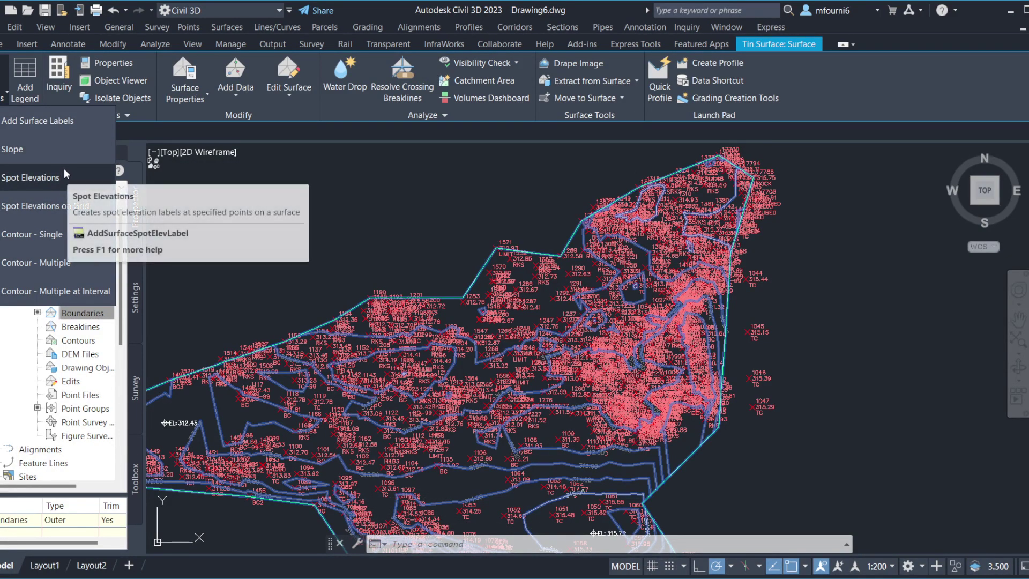
pyautogui.click(34, 124)
pyautogui.click(27, 107)
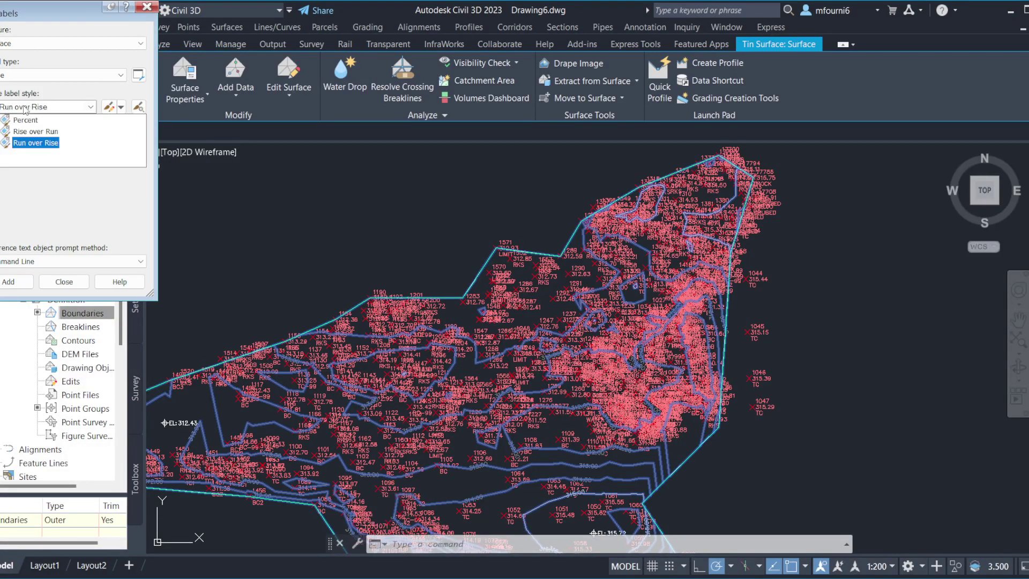
pyautogui.click(55, 142)
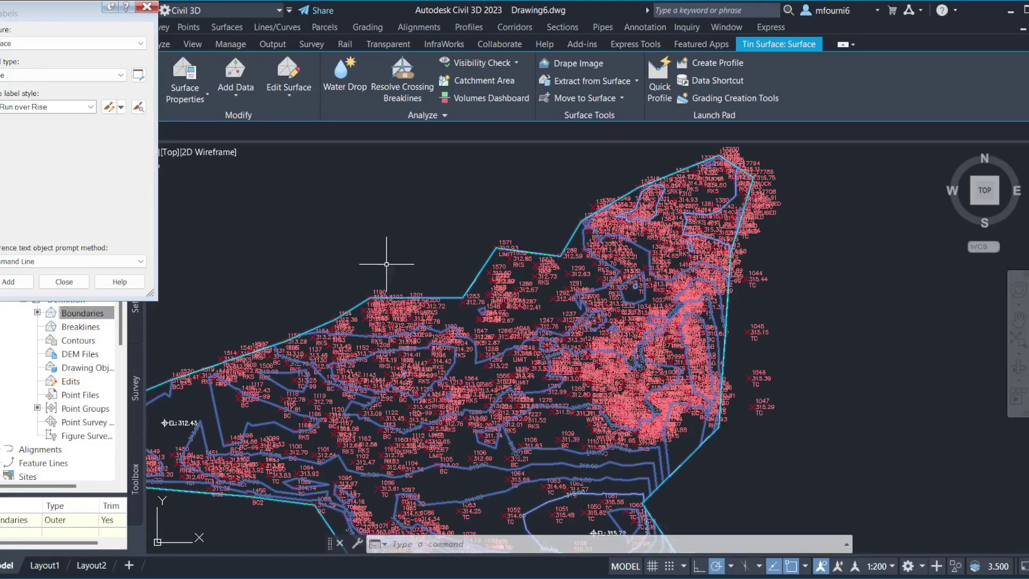
pyautogui.click(7, 282)
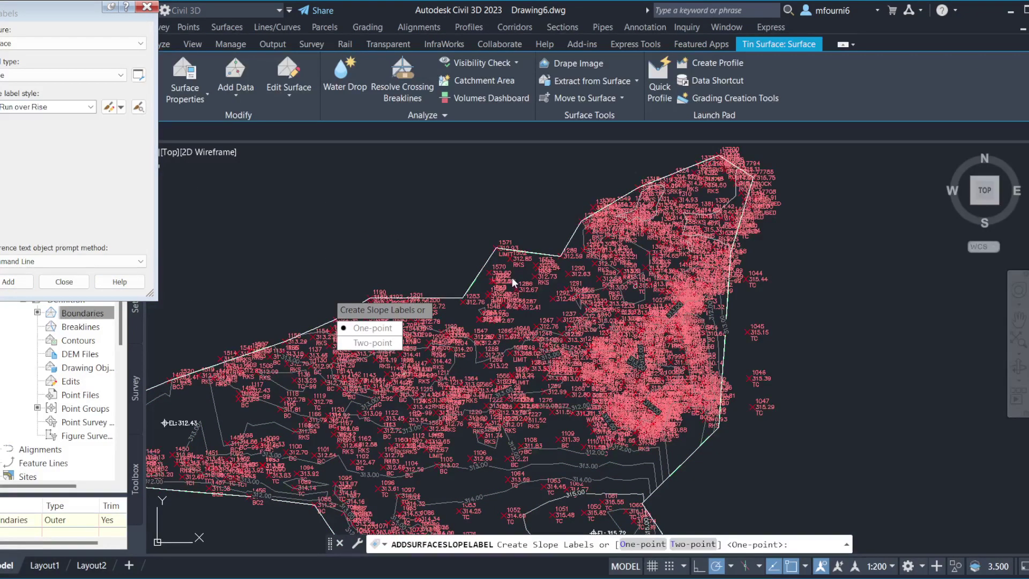
pyautogui.click(366, 343)
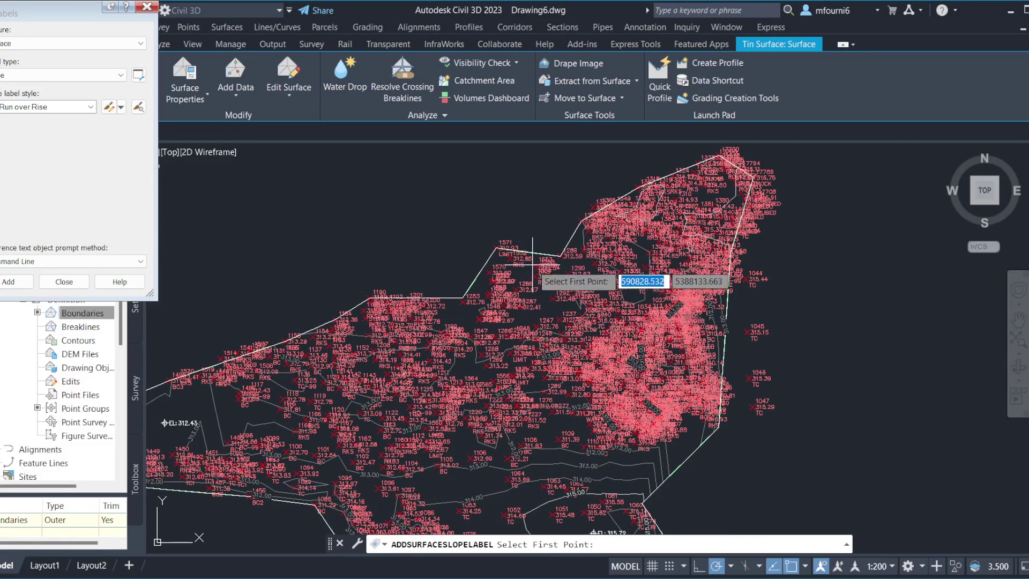
# Place a two-point slope label reading 238.8:1 and close the label settings window
pyautogui.click(505, 268)
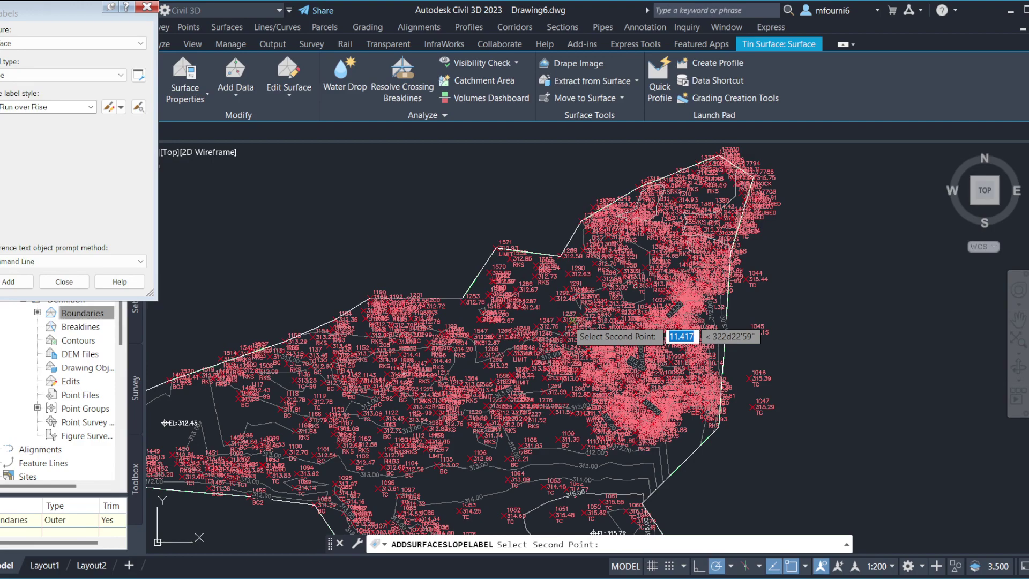
pyautogui.click(571, 320)
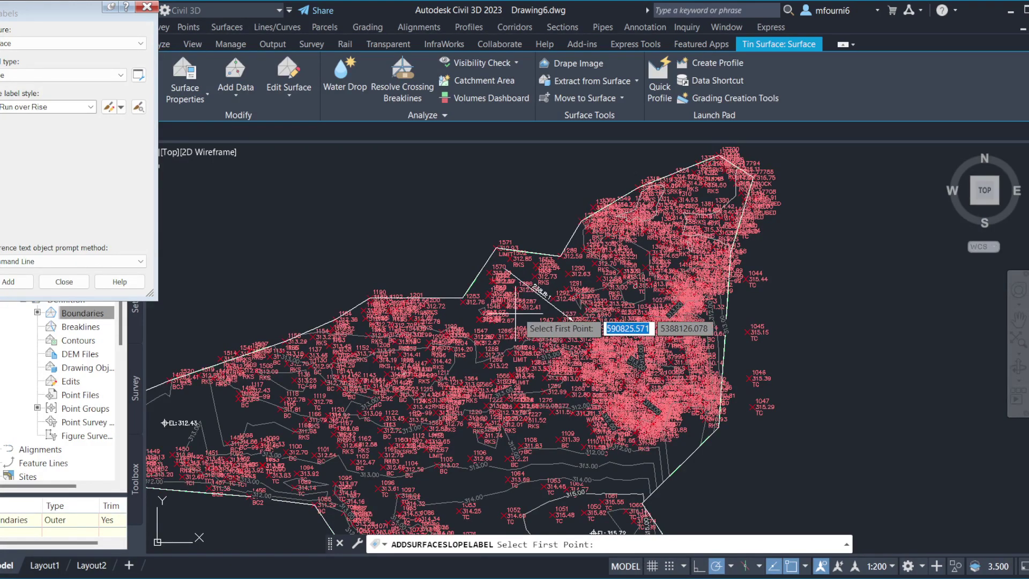
pyautogui.scroll(4, 538, 304)
pyautogui.scroll(3, 566, 276)
pyautogui.scroll(-2, 603, 310)
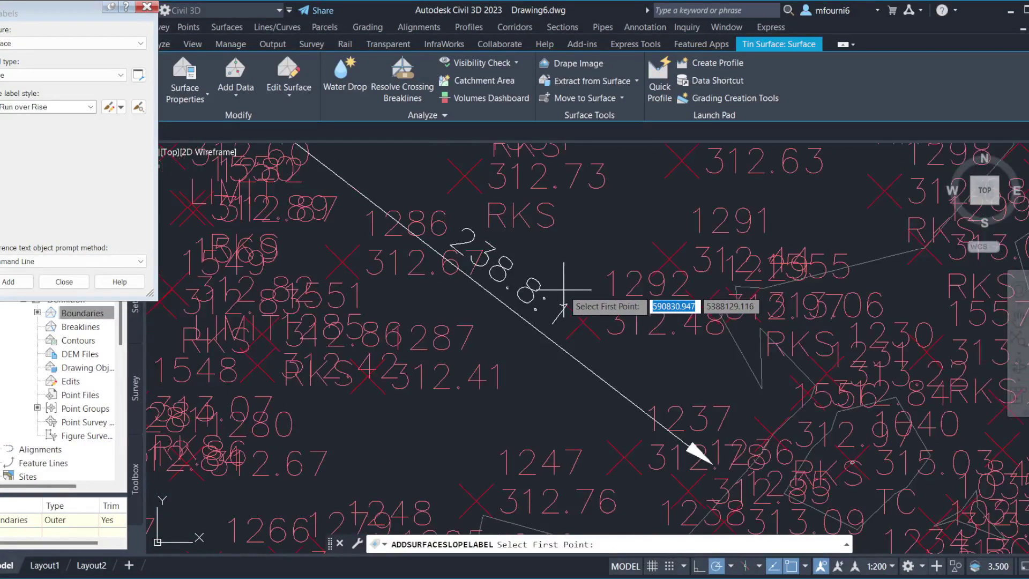
pyautogui.click(146, 7)
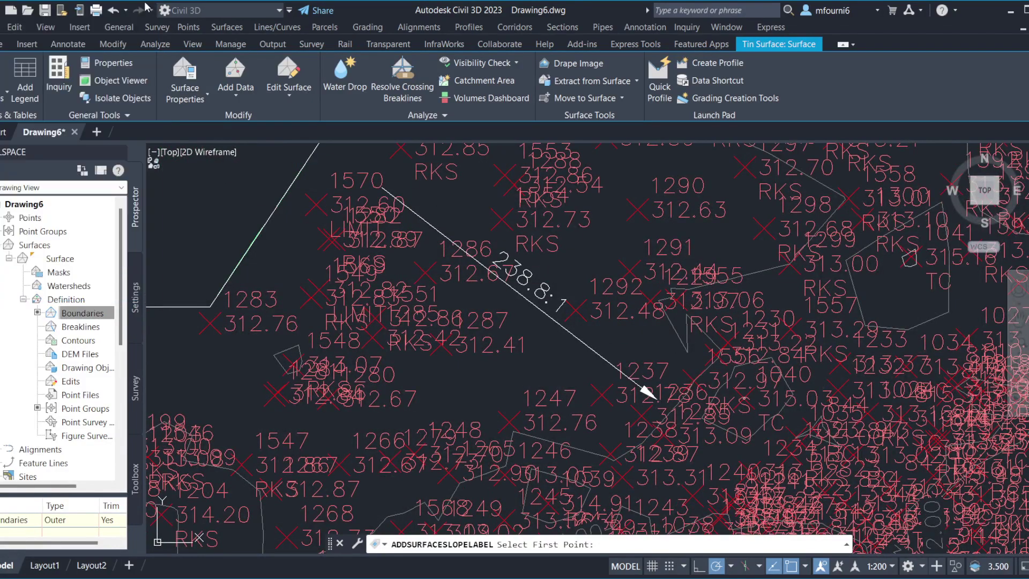
pyautogui.scroll(-4, 471, 236)
pyautogui.scroll(2, 543, 276)
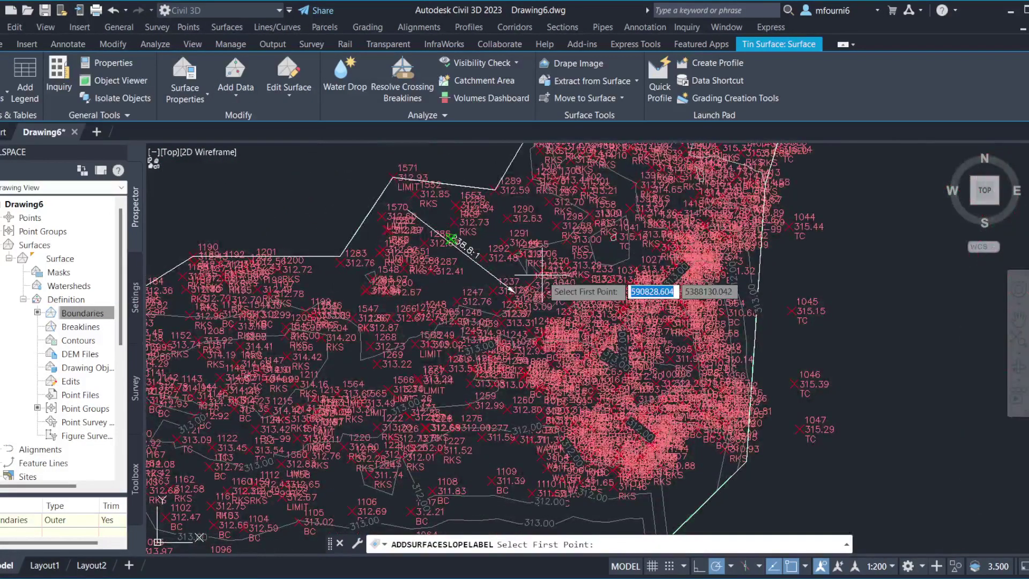
pyautogui.scroll(-2, 455, 218)
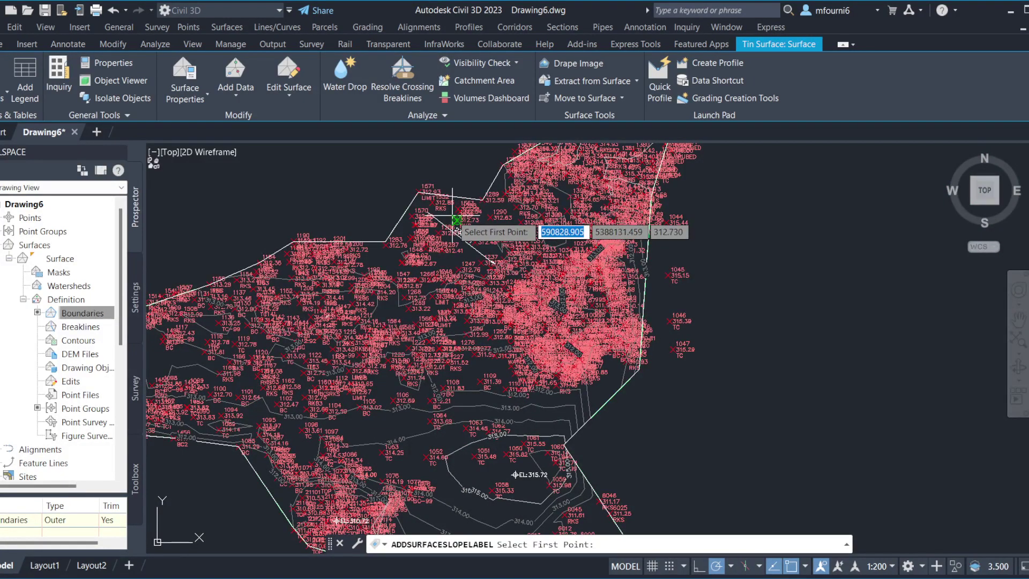
pyautogui.click(456, 221)
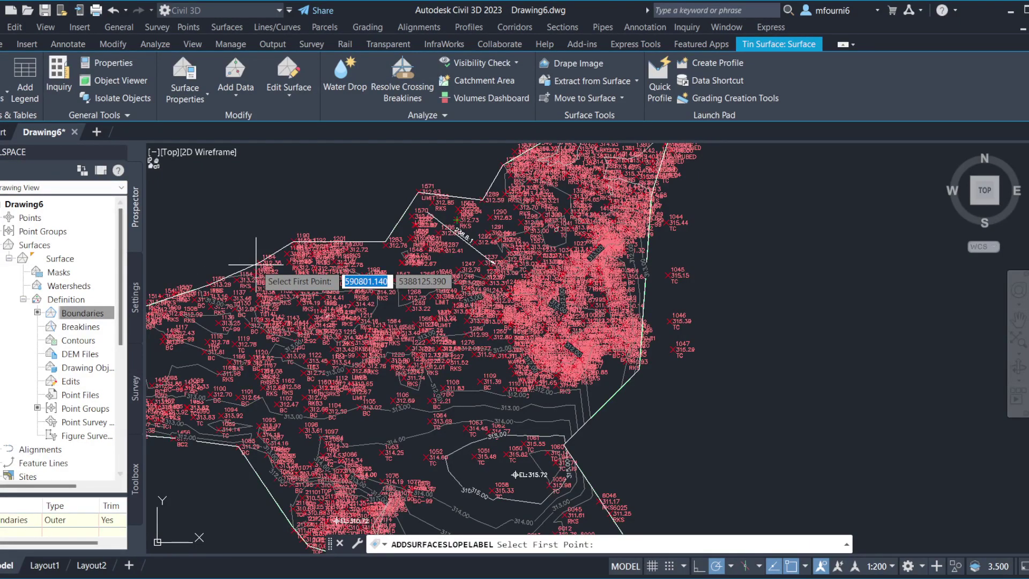
# Finish slope labelling and create a new point group named 'Volume Bondaries'
pyautogui.scroll(-2, 256, 264)
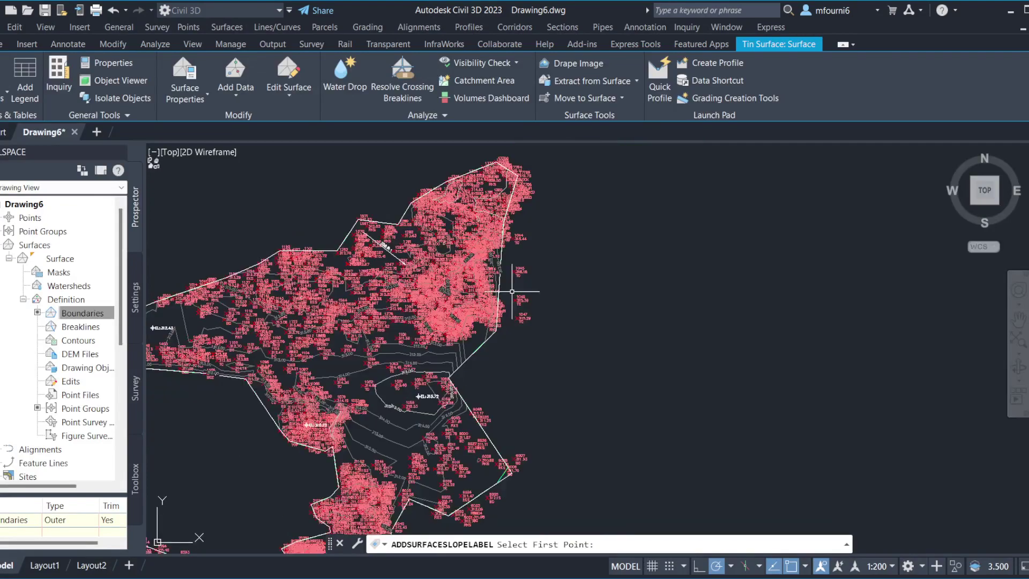
pyautogui.press('Escape')
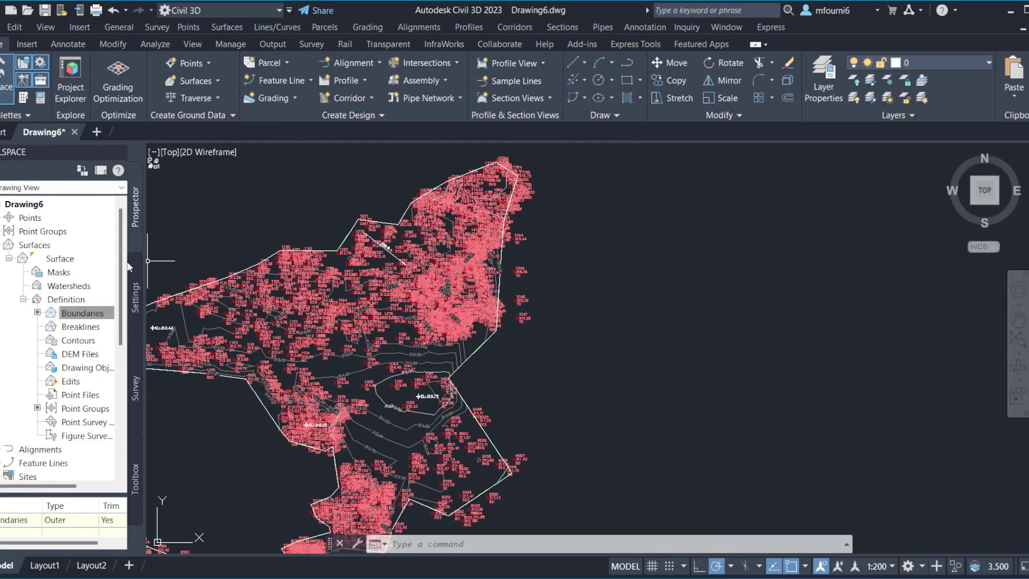
pyautogui.click(2, 231)
pyautogui.rightClick(48, 232)
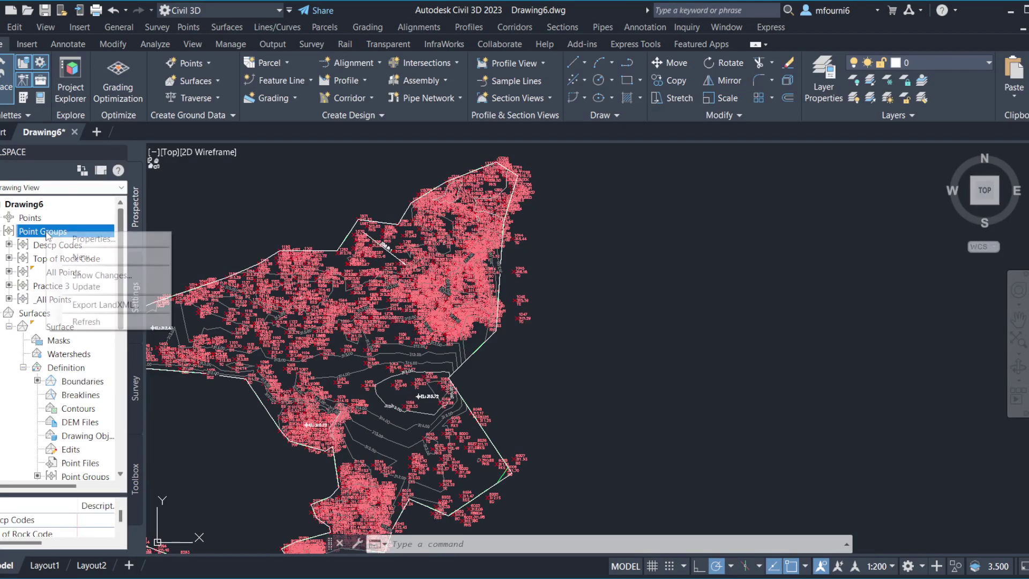
pyautogui.click(98, 261)
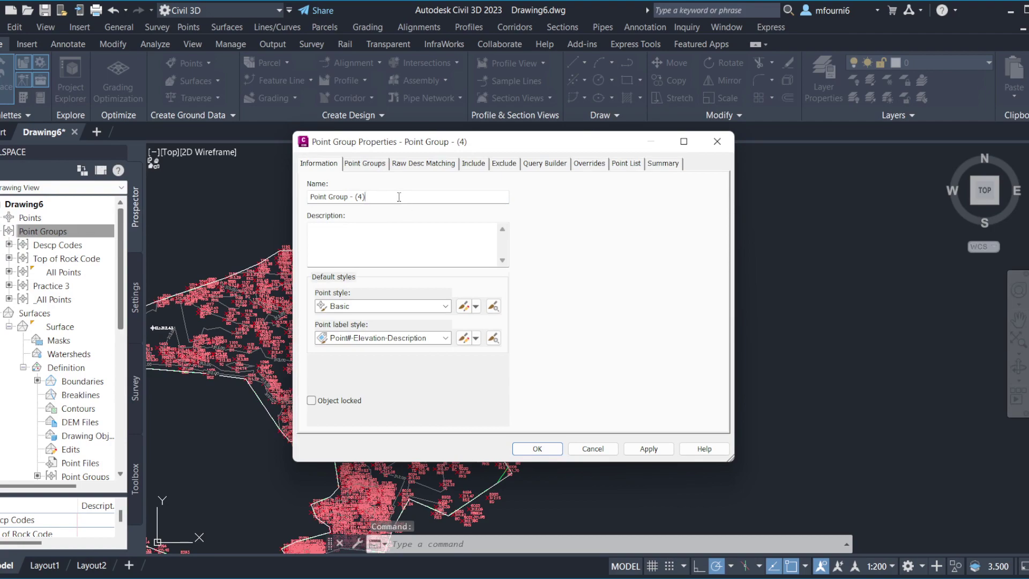
pyautogui.press('BackSpace')
pyautogui.write('V')
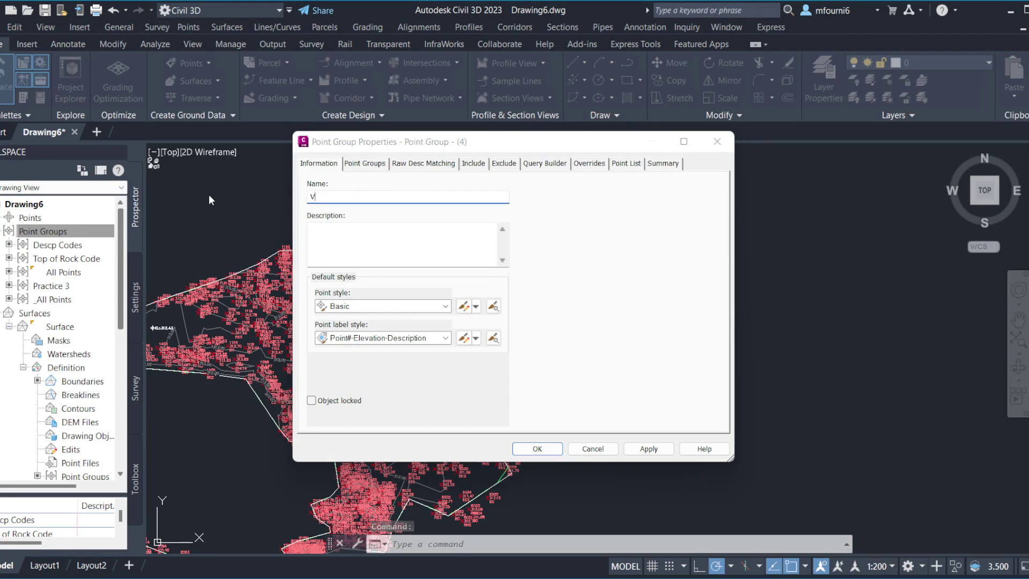
pyautogui.write('olume')
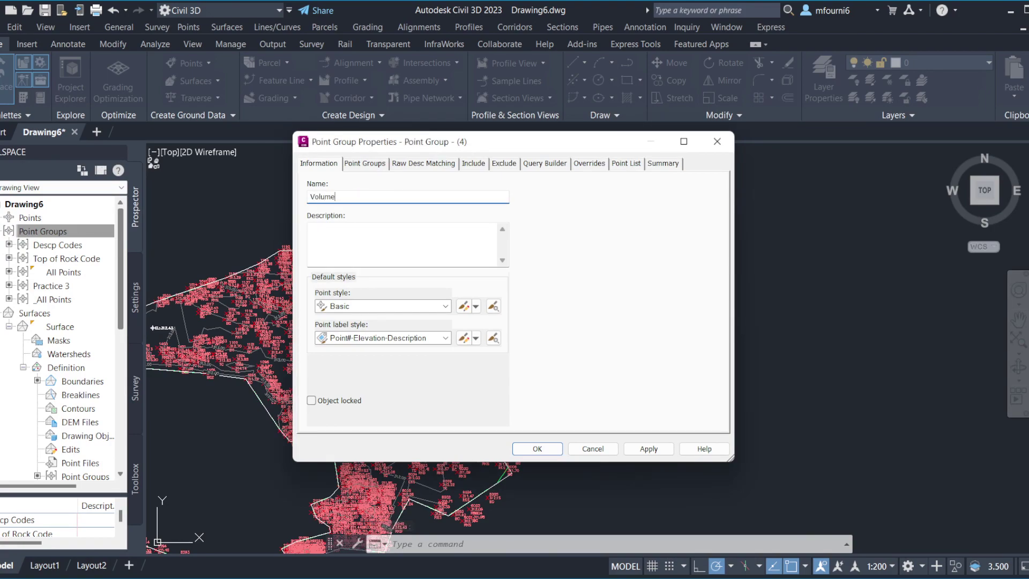
pyautogui.write(' Bondaries')
pyautogui.press('Return')
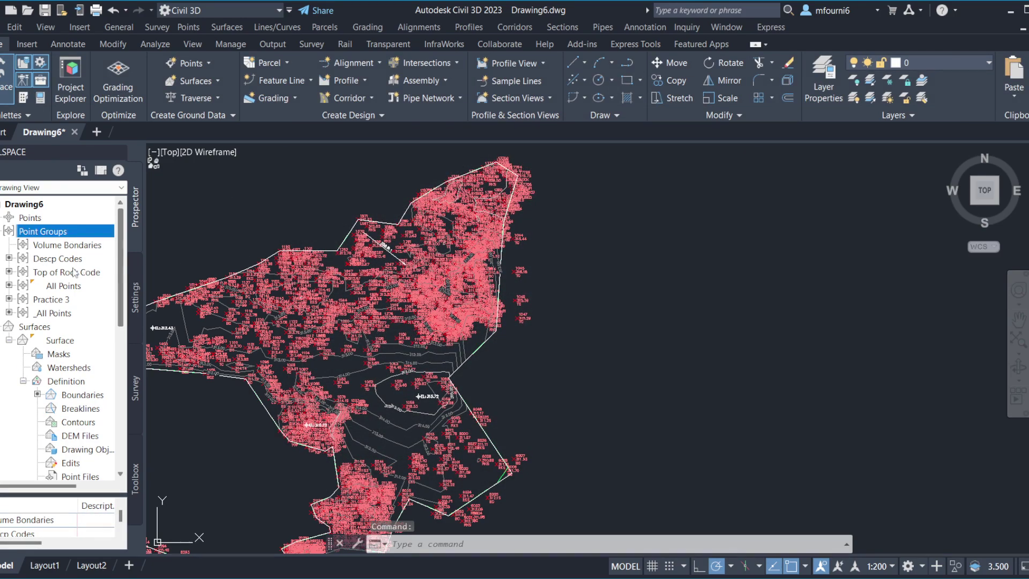
# In the Volume Bondaries properties, choose to include points selected from the drawing
pyautogui.rightClick(58, 246)
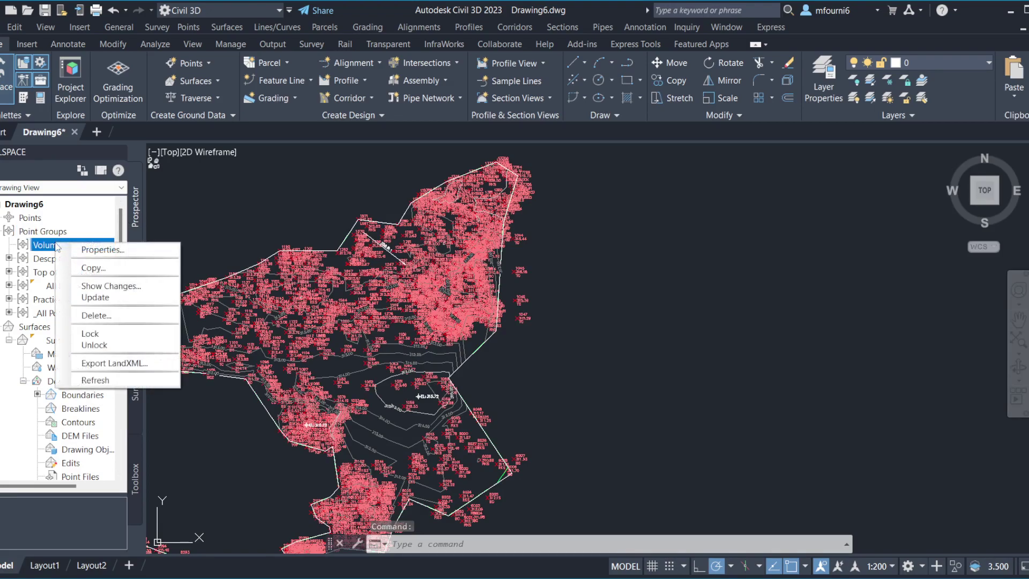
pyautogui.click(85, 251)
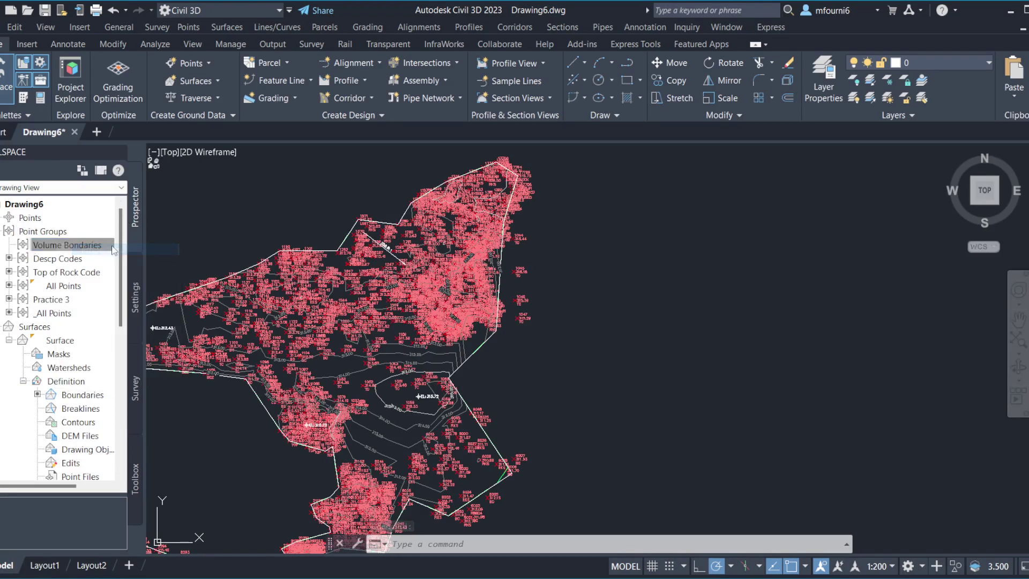
pyautogui.click(474, 164)
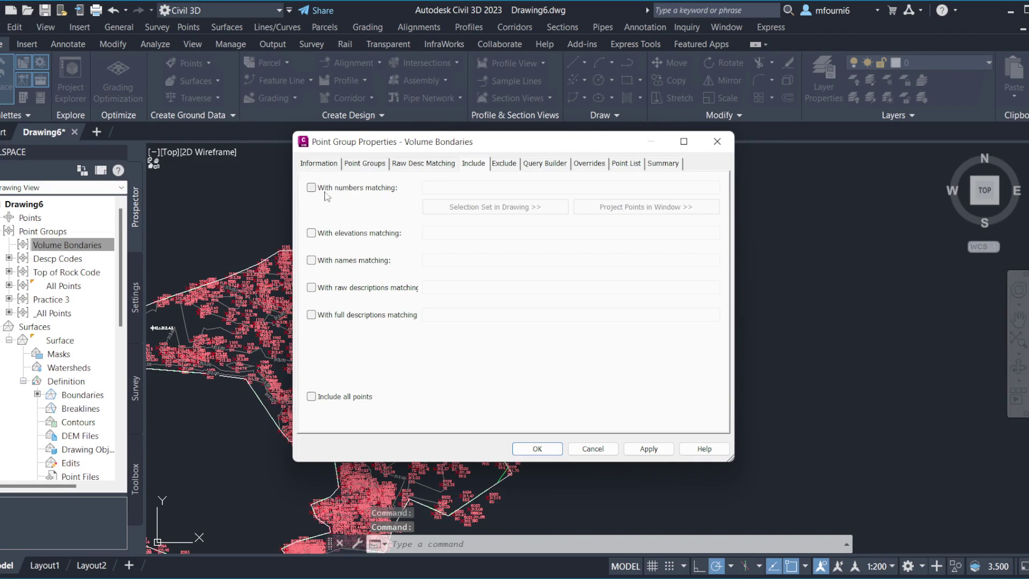
pyautogui.click(481, 212)
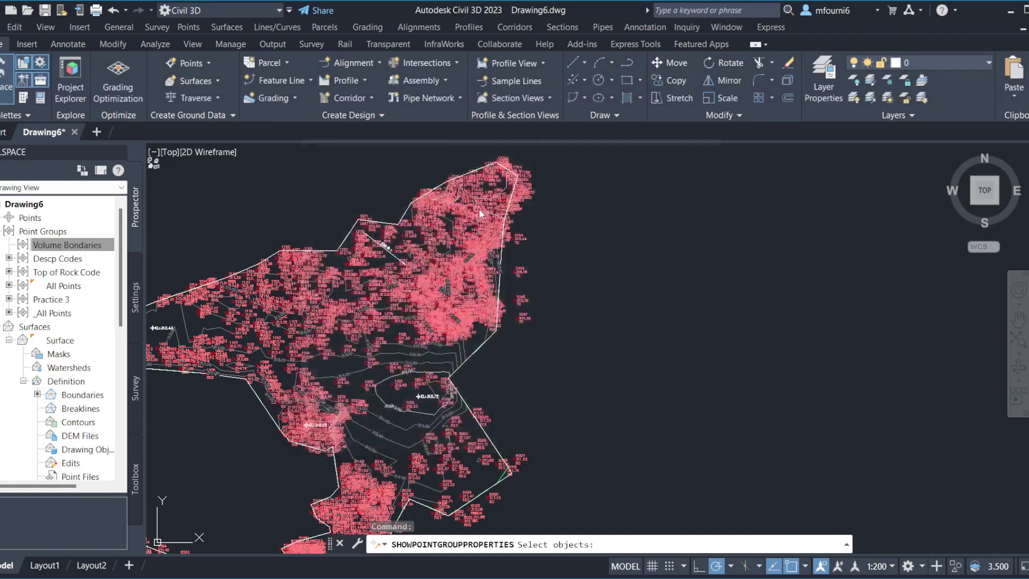
# Pick edge points 985, 956, 954, 780 and one more for the group
pyautogui.scroll(2, 523, 305)
pyautogui.scroll(2, 500, 324)
pyautogui.scroll(5, 496, 325)
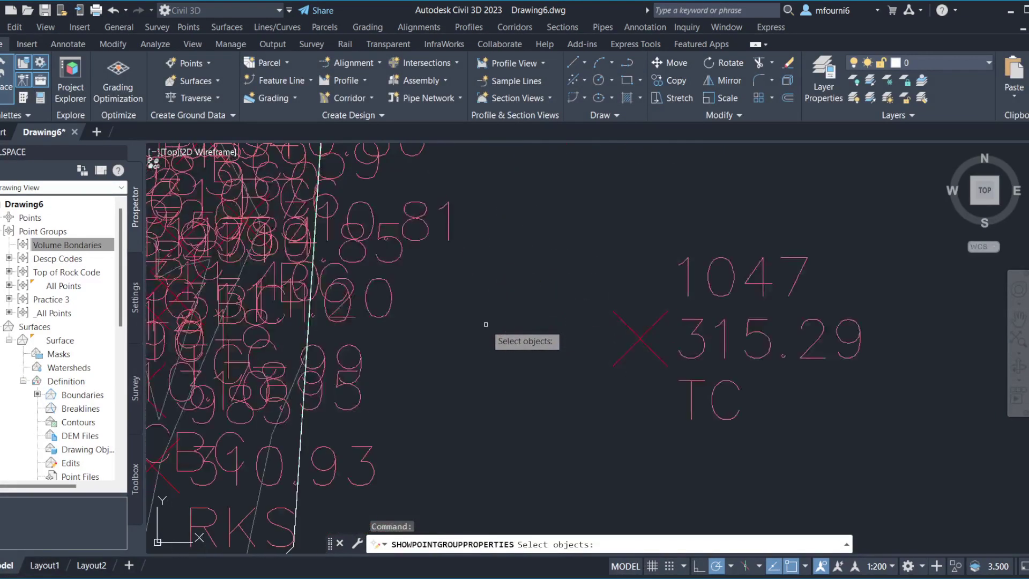
pyautogui.scroll(-4, 393, 455)
pyautogui.click(373, 450)
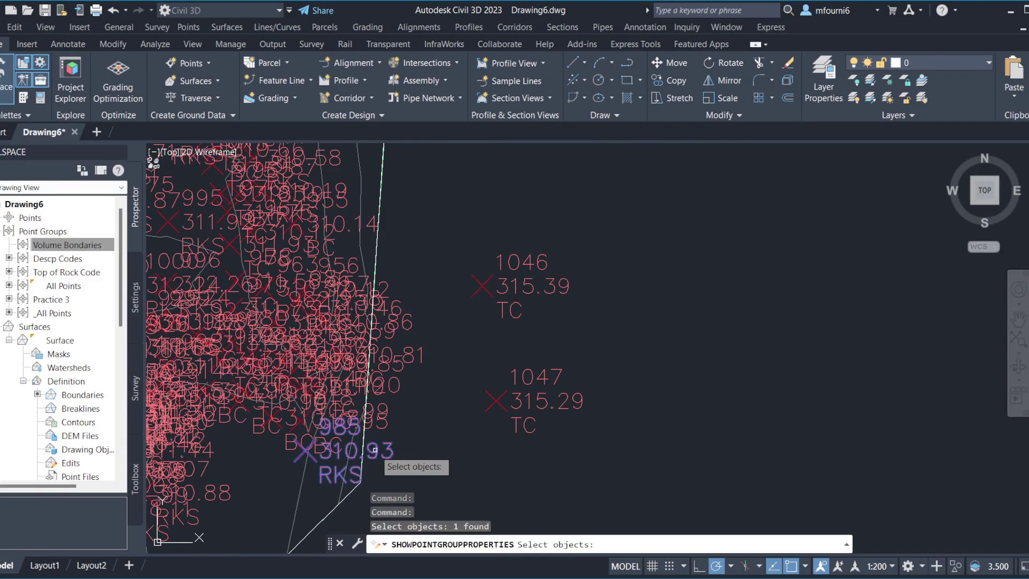
pyautogui.click(381, 292)
pyautogui.moveTo(345, 209)
pyautogui.mouseDown(button='middle')
pyautogui.moveTo(340, 372)
pyautogui.moveTo(362, 467)
pyautogui.mouseUp(button='middle')
pyautogui.click(362, 467)
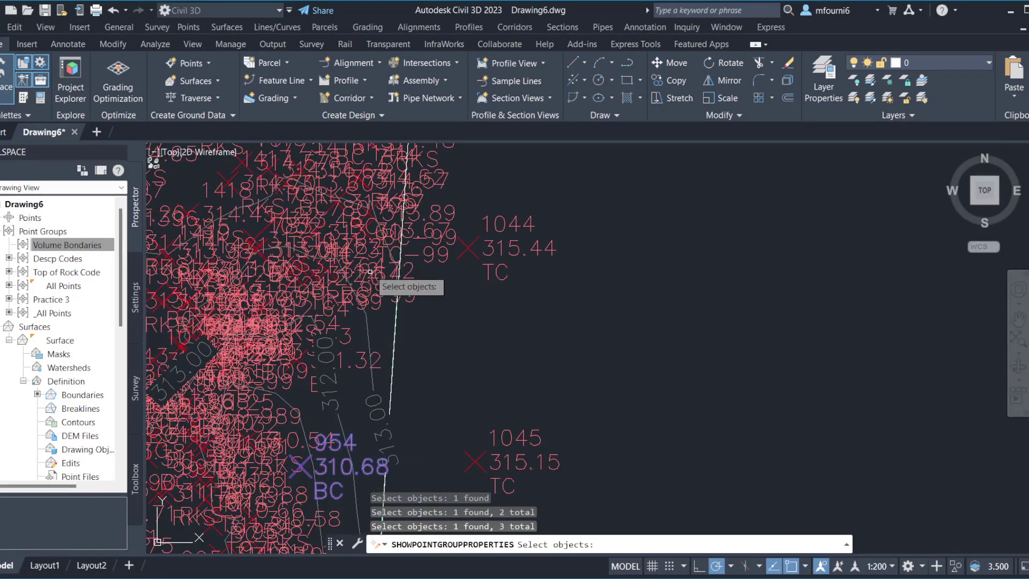
pyautogui.click(369, 209)
pyautogui.moveTo(370, 209)
pyautogui.mouseDown(button='middle')
pyautogui.moveTo(380, 218)
pyautogui.moveTo(379, 477)
pyautogui.mouseUp(button='middle')
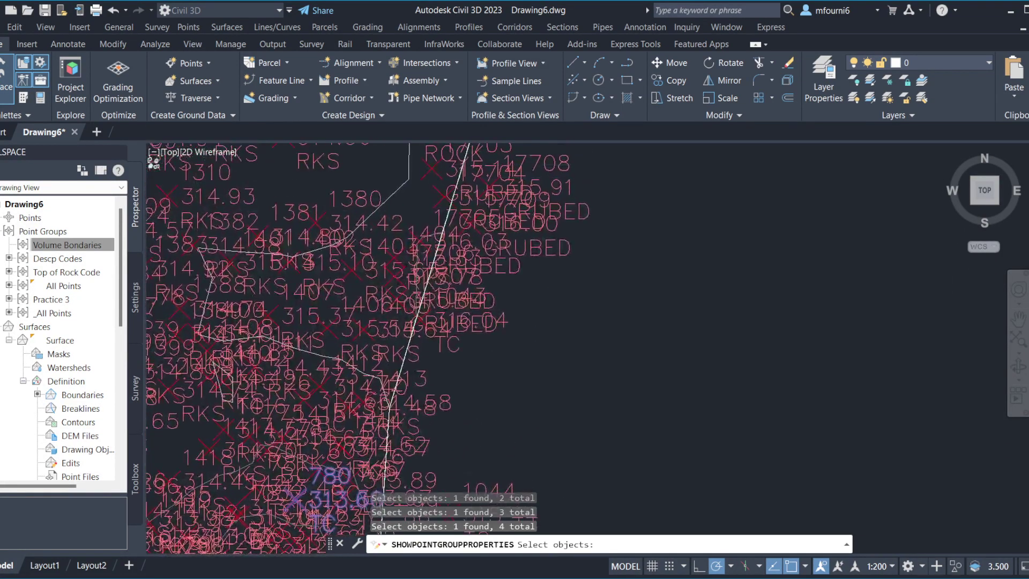
pyautogui.click(453, 335)
pyautogui.moveTo(471, 350); pyautogui.dragTo(300, 536, button='middle')
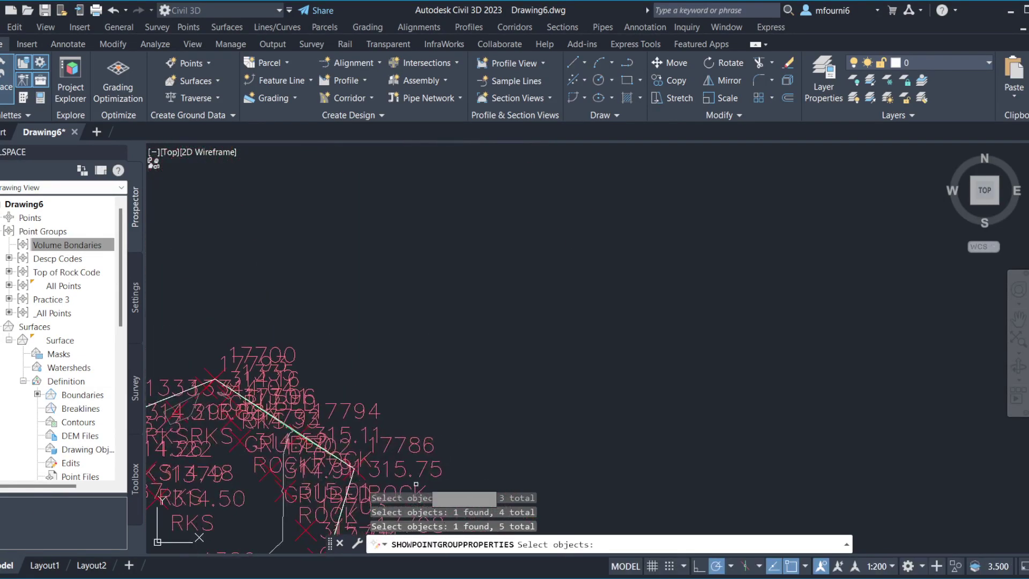
# Lasso edge points near 17786: seven, then nine, then six more points
pyautogui.click(412, 418)
pyautogui.click(355, 473)
pyautogui.moveTo(296, 413); pyautogui.dragTo(423, 447, button='middle')
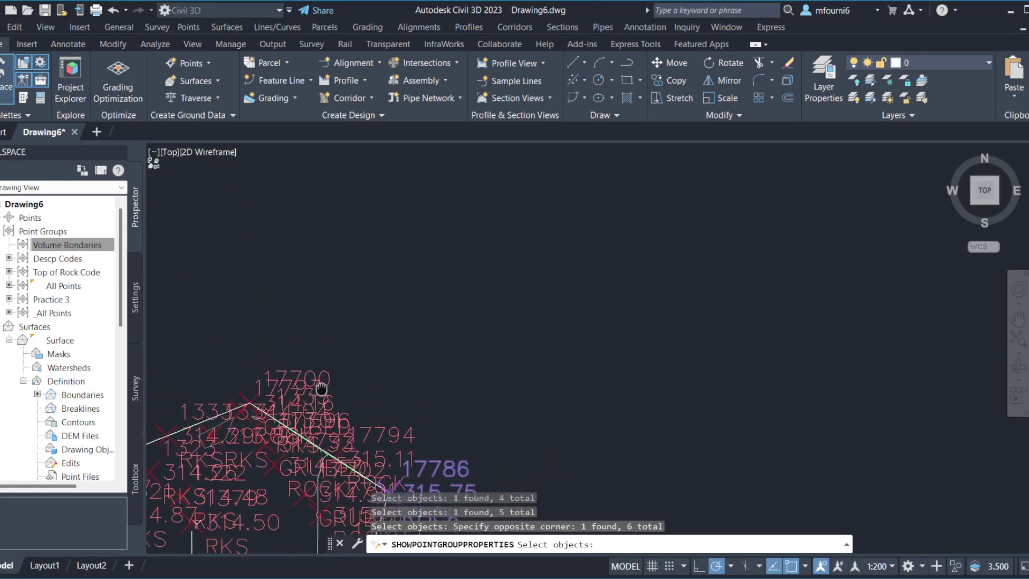
pyautogui.moveTo(316, 371); pyautogui.dragTo(502, 482)
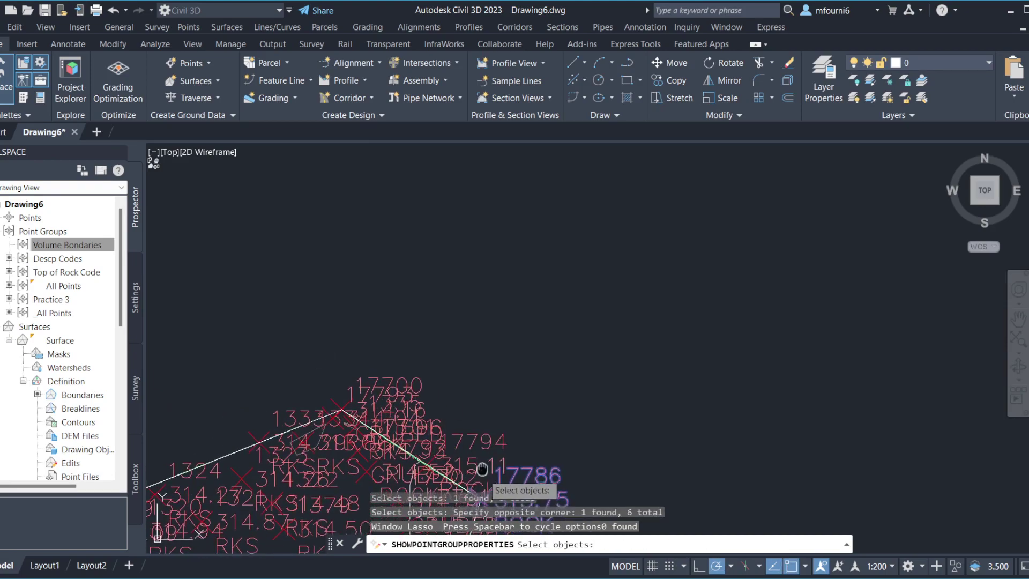
pyautogui.moveTo(502, 483); pyautogui.dragTo(332, 312, button='middle')
pyautogui.moveTo(405, 353); pyautogui.dragTo(191, 214)
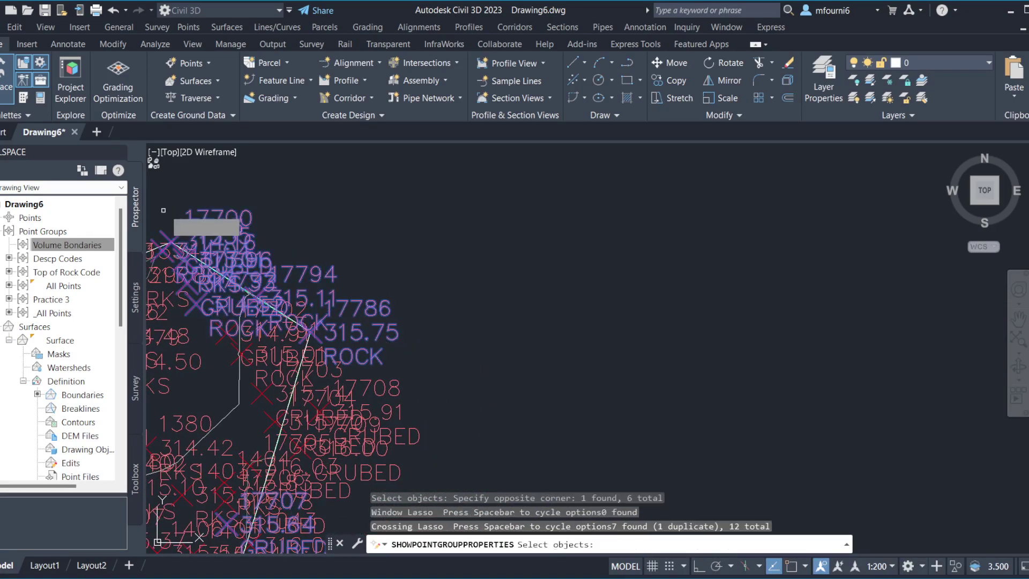
pyautogui.moveTo(306, 313); pyautogui.dragTo(348, 169, button='middle')
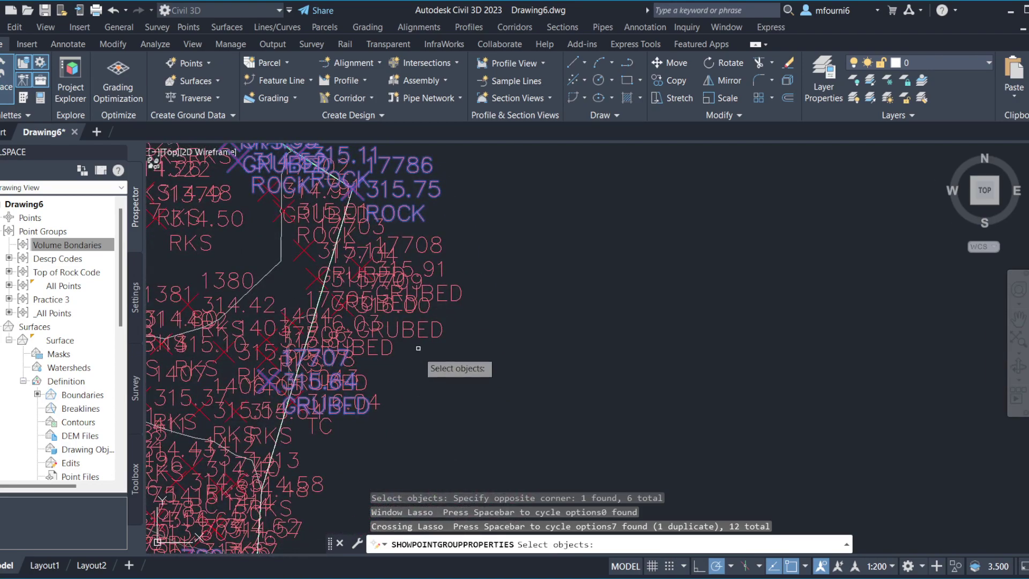
pyautogui.moveTo(357, 430)
pyautogui.mouseDown()
pyautogui.moveTo(401, 203)
pyautogui.moveTo(402, 215)
pyautogui.mouseUp()
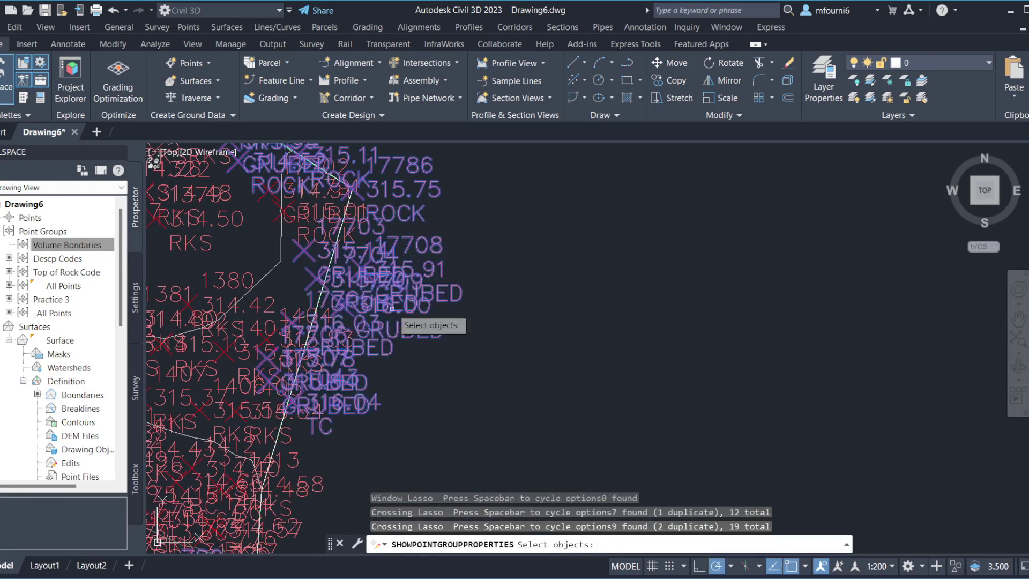
pyautogui.moveTo(405, 321); pyautogui.dragTo(452, 102, button='middle')
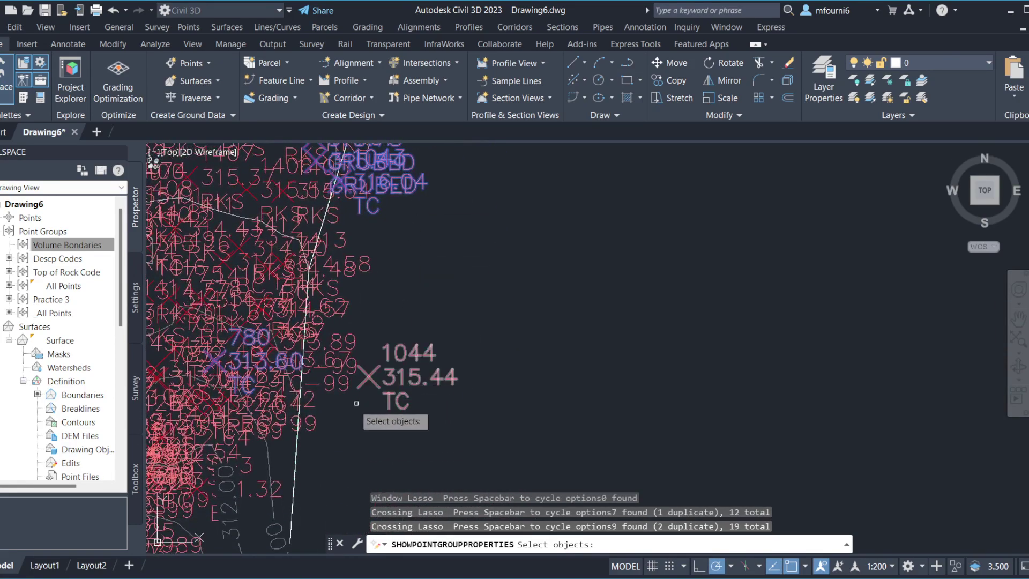
pyautogui.moveTo(328, 477); pyautogui.dragTo(357, 214)
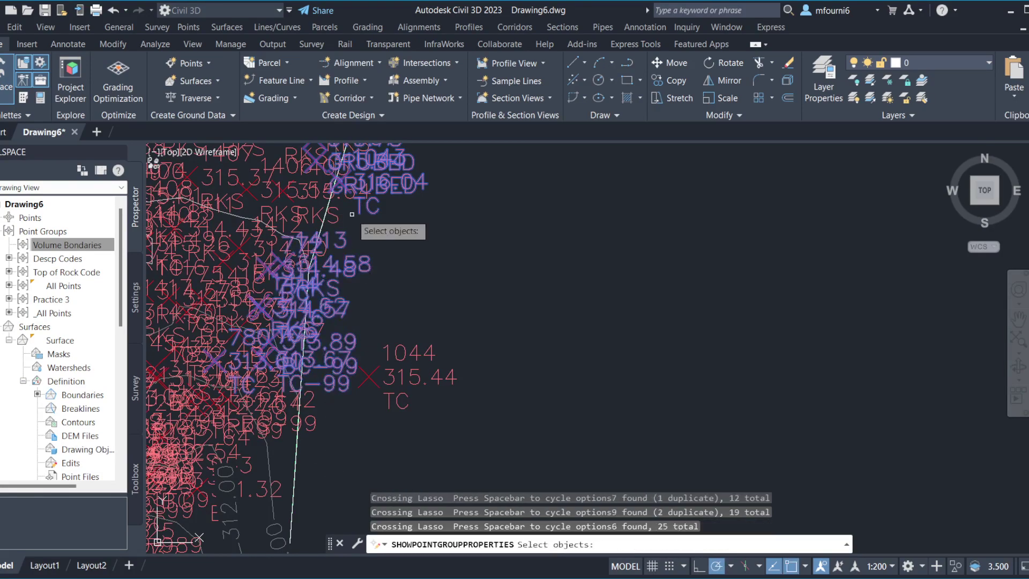
pyautogui.moveTo(287, 503)
pyautogui.mouseDown(button='middle')
pyautogui.moveTo(302, 250)
pyautogui.moveTo(351, 161)
pyautogui.moveTo(340, 404)
pyautogui.moveTo(352, 243)
pyautogui.mouseUp(button='middle')
# Add point 953 and fourteen points around 956 and 985 to the group
pyautogui.moveTo(335, 191)
pyautogui.mouseDown(button='middle')
pyautogui.moveTo(313, 345)
pyautogui.moveTo(325, 129)
pyautogui.mouseUp(button='middle')
pyautogui.click(292, 328)
pyautogui.moveTo(322, 462); pyautogui.dragTo(295, 348, button='middle')
pyautogui.moveTo(246, 485); pyautogui.dragTo(267, 369)
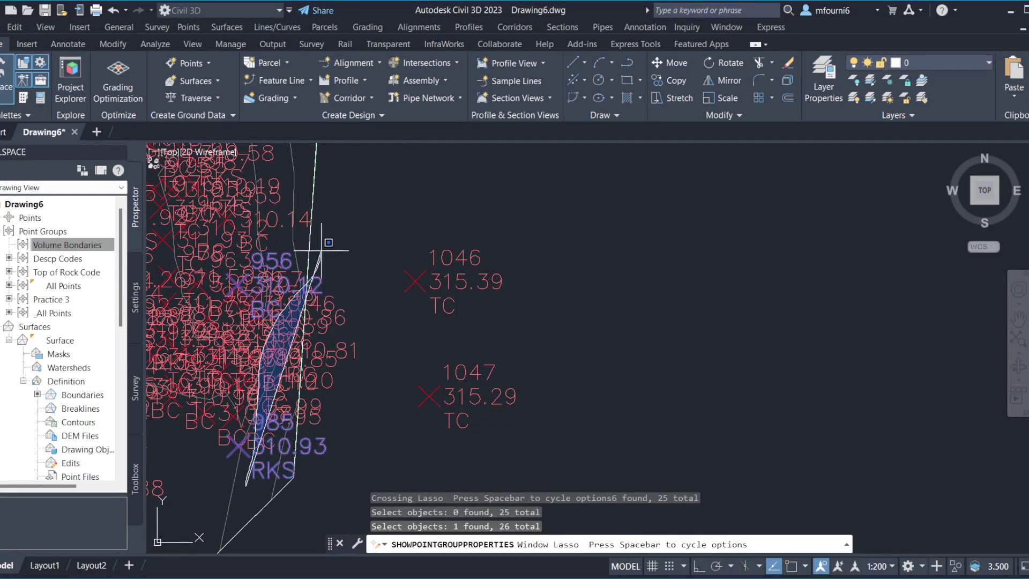
pyautogui.moveTo(321, 250); pyautogui.dragTo(322, 254)
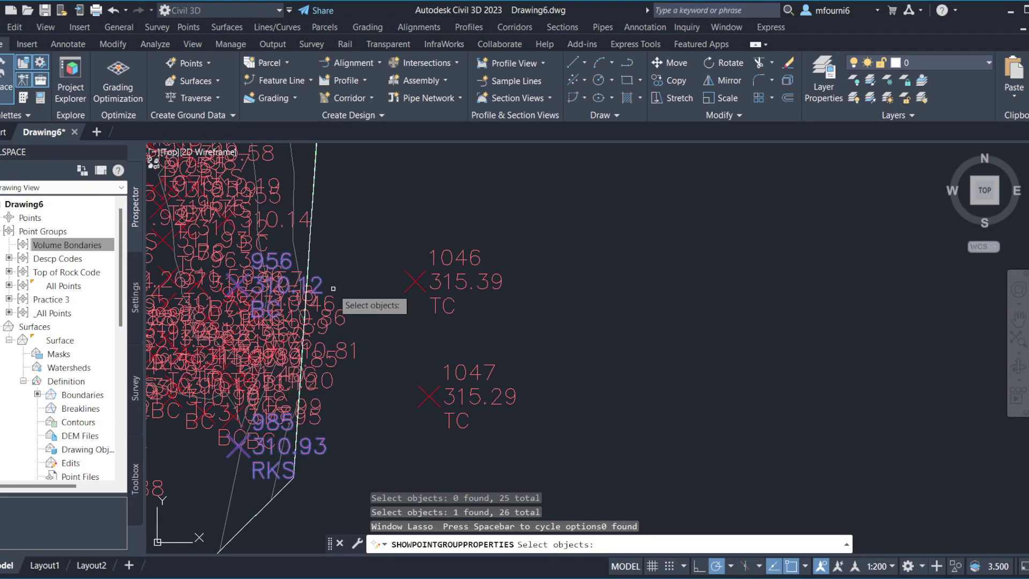
pyautogui.moveTo(335, 292); pyautogui.dragTo(227, 425)
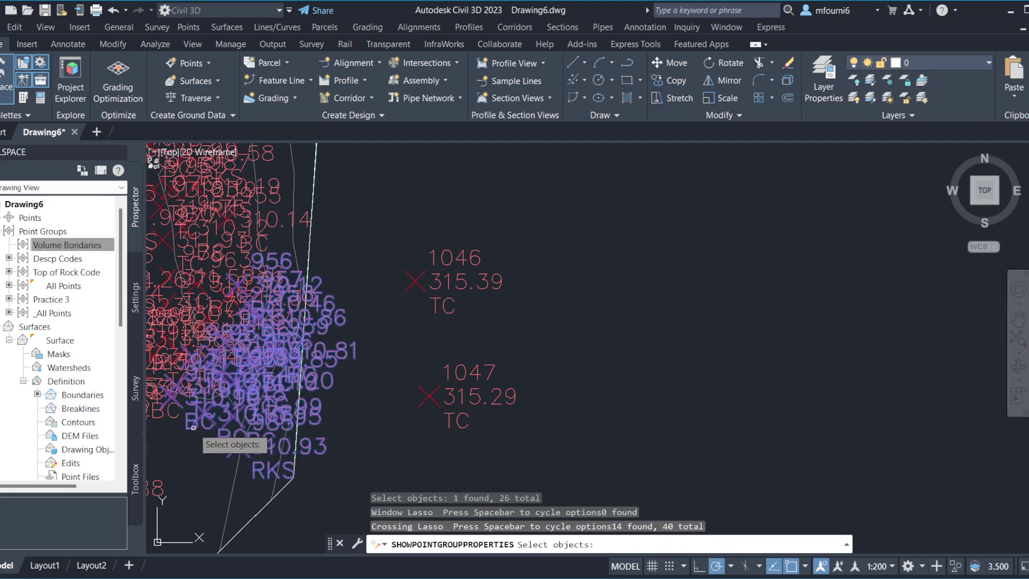
# Add points along the southeast edge, including point 6026, to the group
pyautogui.scroll(-5, 219, 298)
pyautogui.moveTo(215, 247); pyautogui.dragTo(255, 366, button='middle')
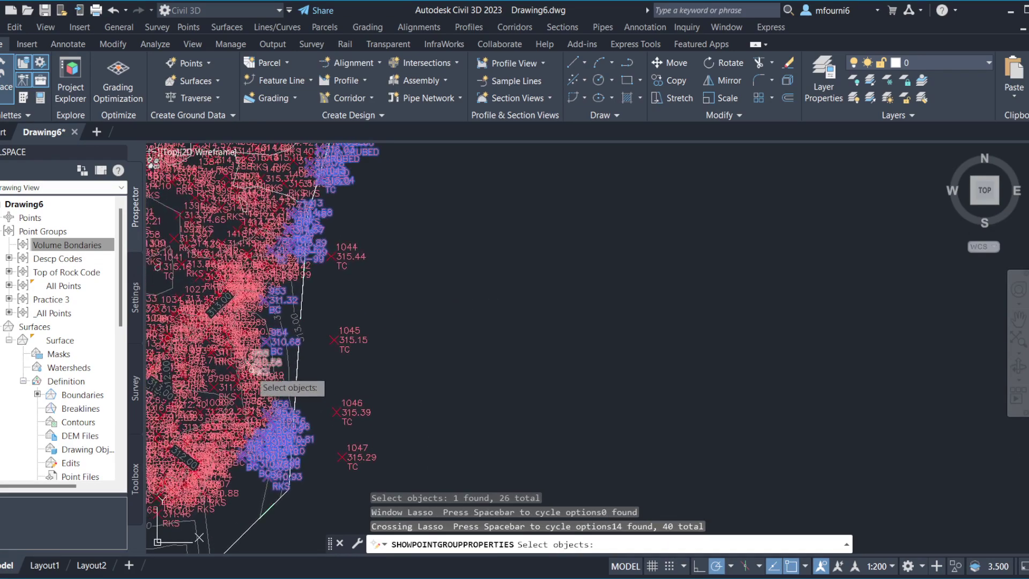
pyautogui.scroll(-2, 275, 429)
pyautogui.moveTo(275, 459); pyautogui.dragTo(438, 343, button='middle')
pyautogui.scroll(3, 439, 356)
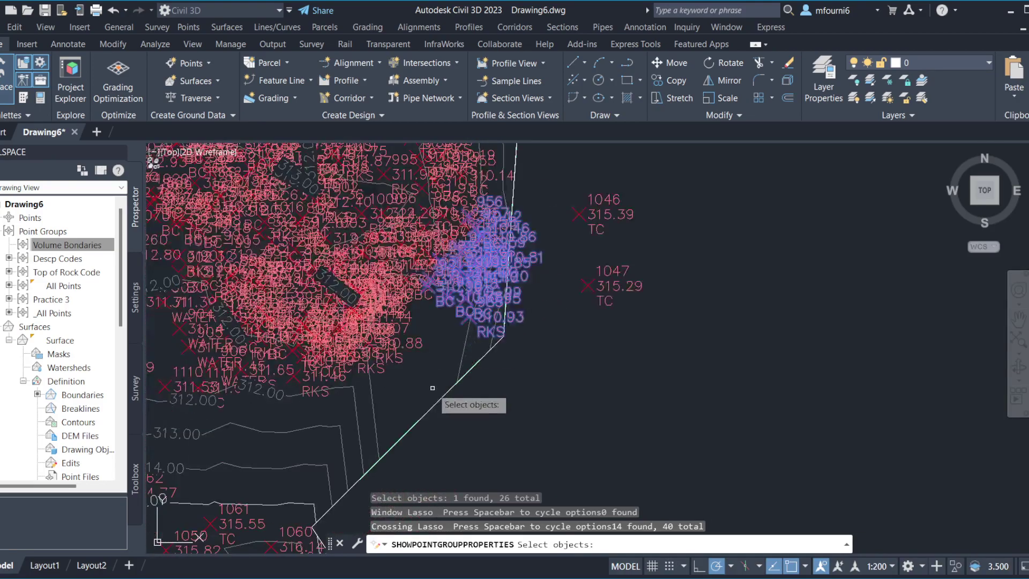
pyautogui.scroll(2, 413, 272)
pyautogui.moveTo(553, 216); pyautogui.dragTo(523, 370, button='middle')
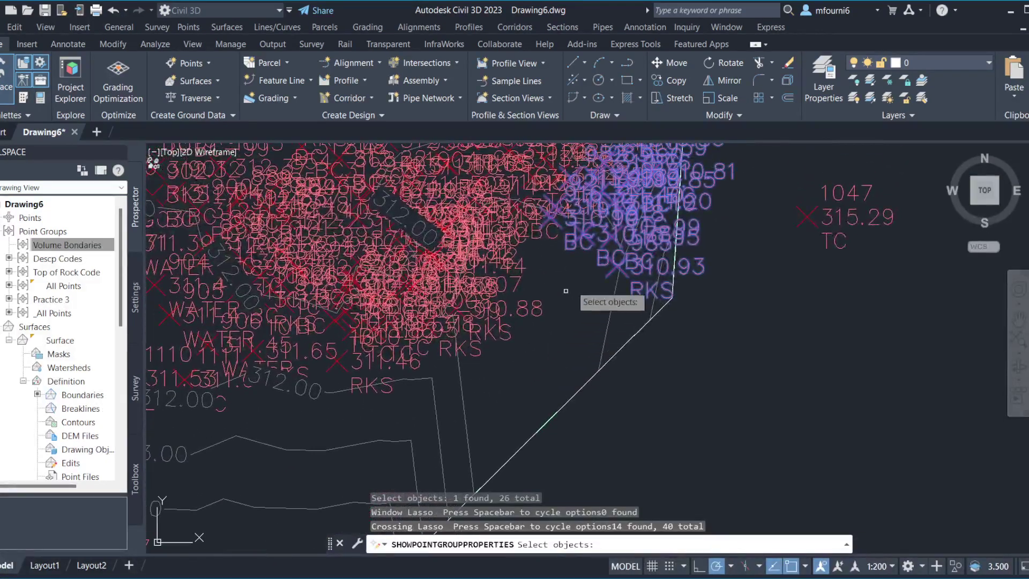
pyautogui.moveTo(579, 284); pyautogui.dragTo(555, 217)
pyautogui.scroll(-2, 429, 343)
pyautogui.scroll(-1, 472, 356)
pyautogui.scroll(-1, 512, 363)
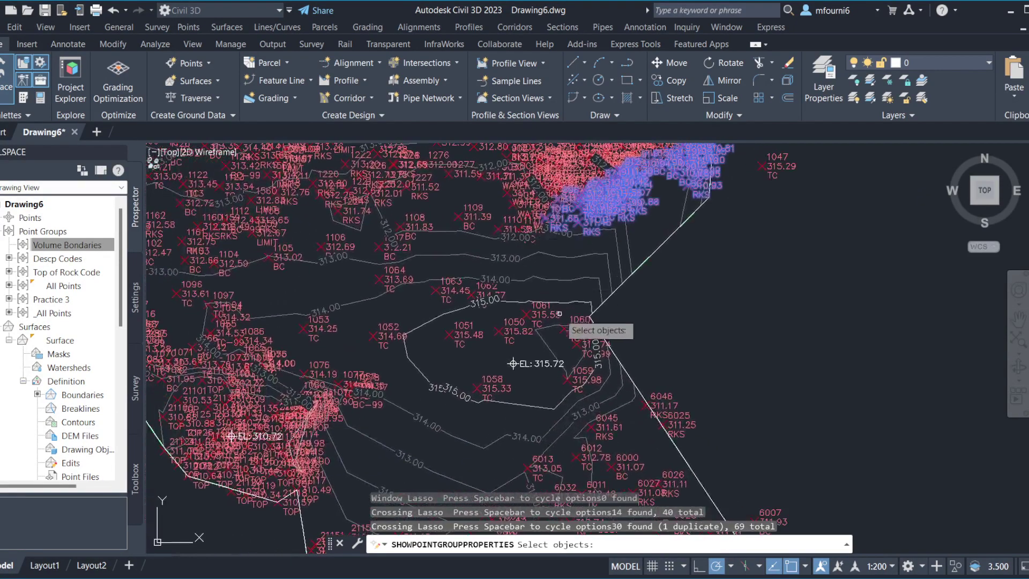
pyautogui.moveTo(547, 259); pyautogui.dragTo(620, 352)
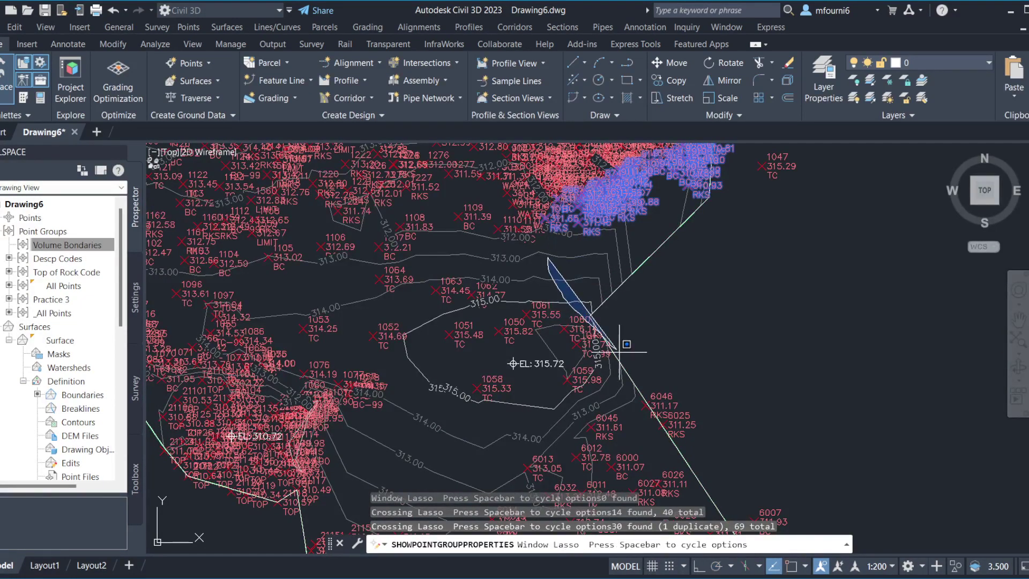
pyautogui.moveTo(726, 467); pyautogui.dragTo(625, 498)
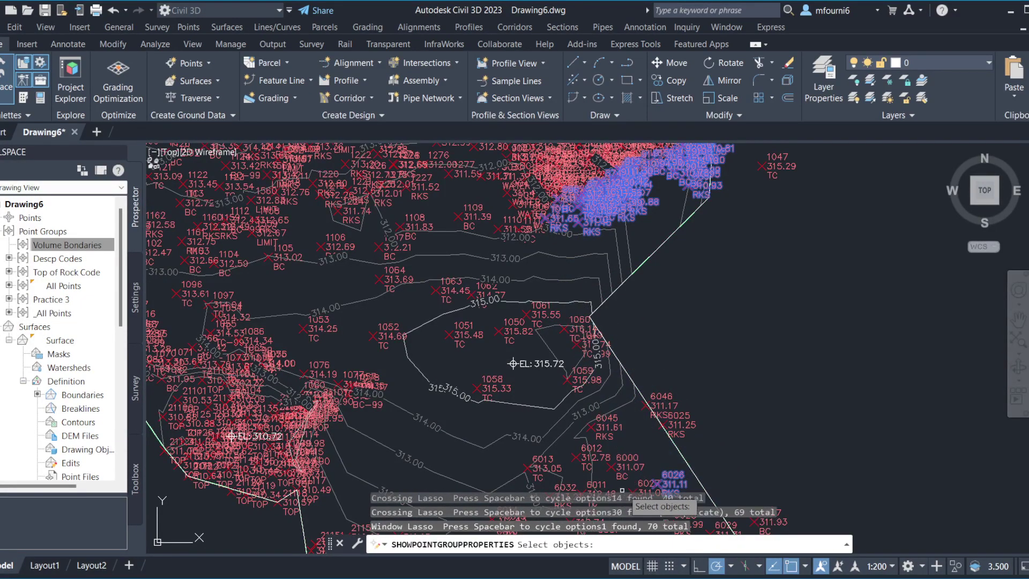
# Add southern edge points 6007, 6029, 6006, 6046 and 6025 to the group
pyautogui.moveTo(640, 458)
pyautogui.mouseDown(button='middle')
pyautogui.moveTo(631, 403)
pyautogui.moveTo(465, 158)
pyautogui.mouseUp(button='middle')
pyautogui.moveTo(658, 355)
pyautogui.mouseDown()
pyautogui.moveTo(628, 170)
pyautogui.moveTo(654, 188)
pyautogui.mouseUp()
pyautogui.moveTo(653, 188); pyautogui.dragTo(683, 416, button='middle')
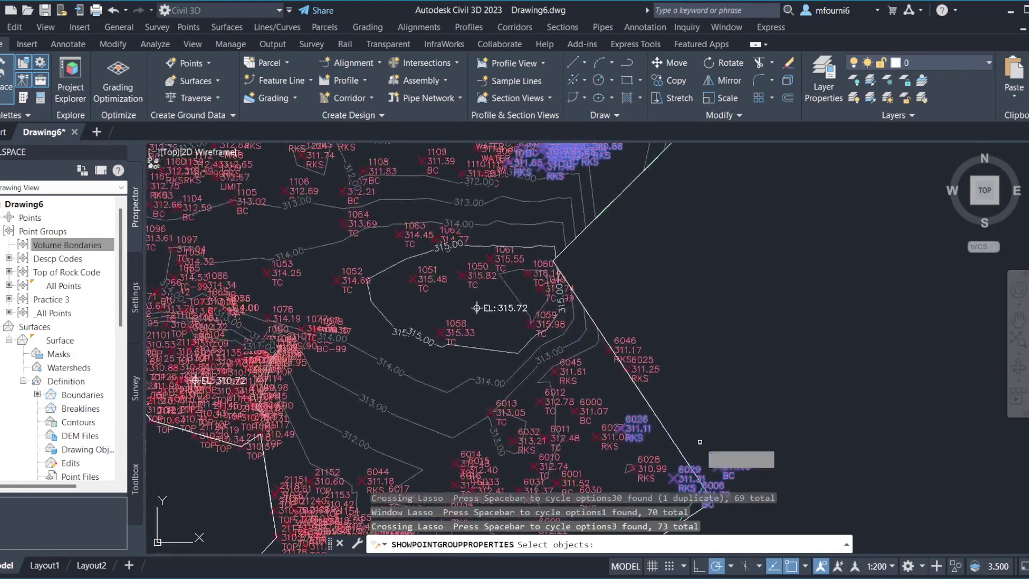
pyautogui.moveTo(683, 415); pyautogui.dragTo(595, 290)
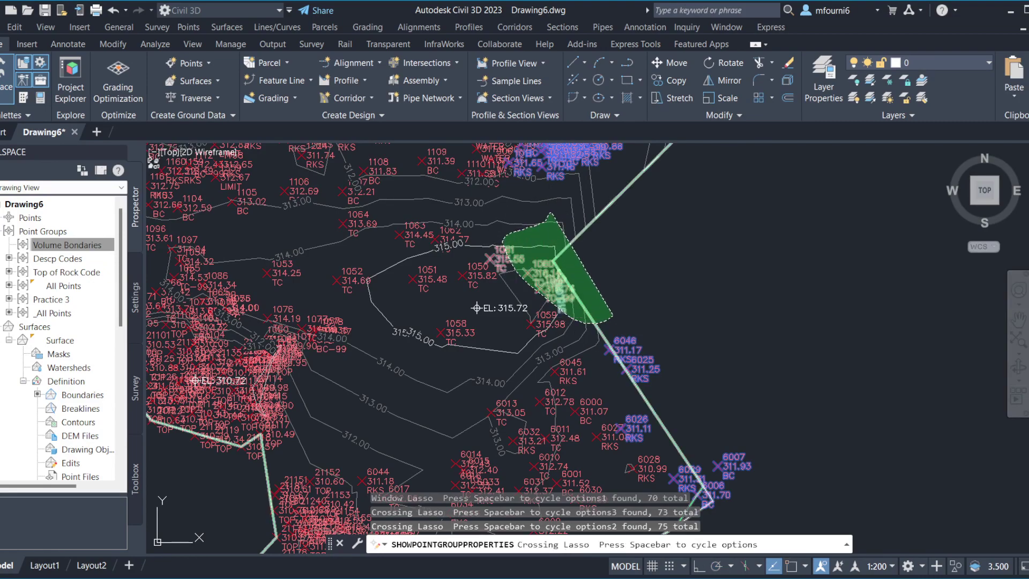
pyautogui.scroll(-3, 594, 290)
pyautogui.moveTo(640, 348)
pyautogui.mouseDown(button='middle')
pyautogui.moveTo(640, 375)
pyautogui.moveTo(586, 268)
pyautogui.mouseUp(button='middle')
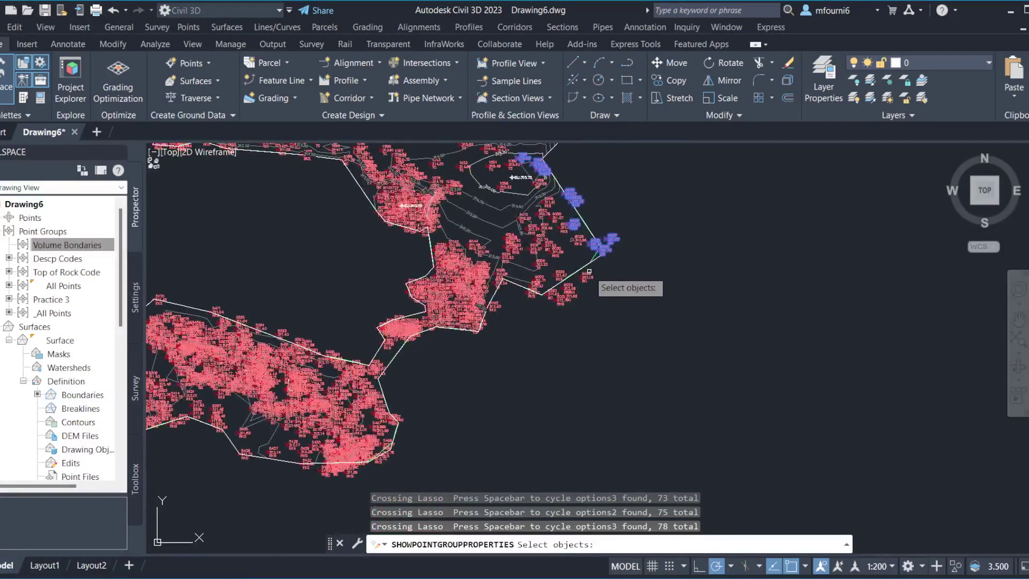
# Lasso points 6005, 6023, 6003 and the next cluster along the surface edge
pyautogui.scroll(4, 609, 261)
pyautogui.moveTo(608, 261)
pyautogui.mouseDown()
pyautogui.moveTo(587, 221)
pyautogui.moveTo(590, 230)
pyautogui.mouseUp()
pyautogui.moveTo(367, 399)
pyautogui.mouseDown(button='middle')
pyautogui.moveTo(511, 346)
pyautogui.moveTo(670, 321)
pyautogui.mouseUp(button='middle')
pyautogui.moveTo(554, 283)
pyautogui.mouseDown()
pyautogui.moveTo(382, 429)
pyautogui.moveTo(213, 411)
pyautogui.mouseUp()
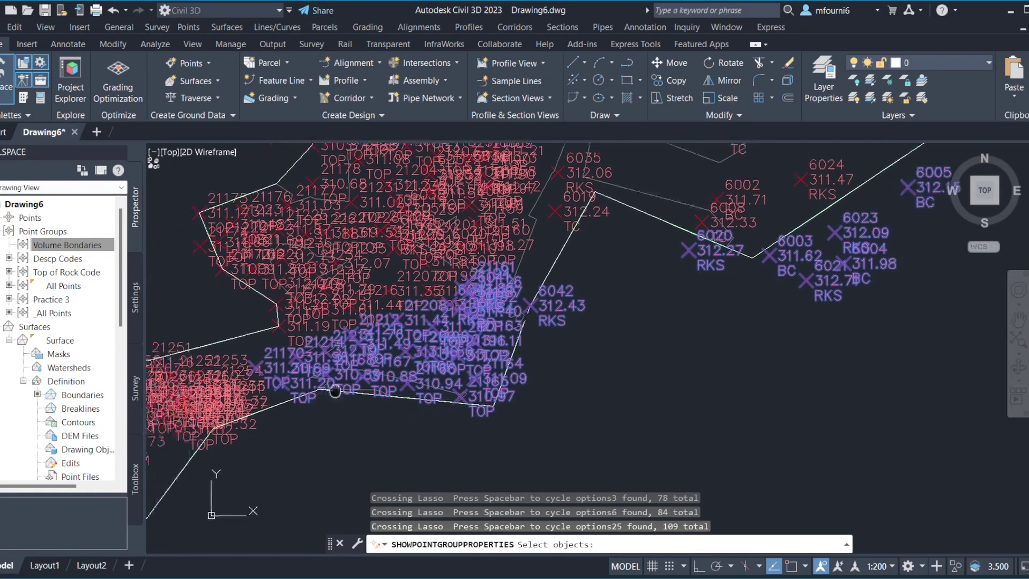
pyautogui.moveTo(214, 411); pyautogui.dragTo(630, 244, button='middle')
# Add 29 more boundary points, then 6 more eastern edge points
pyautogui.moveTo(630, 245); pyautogui.dragTo(651, 162)
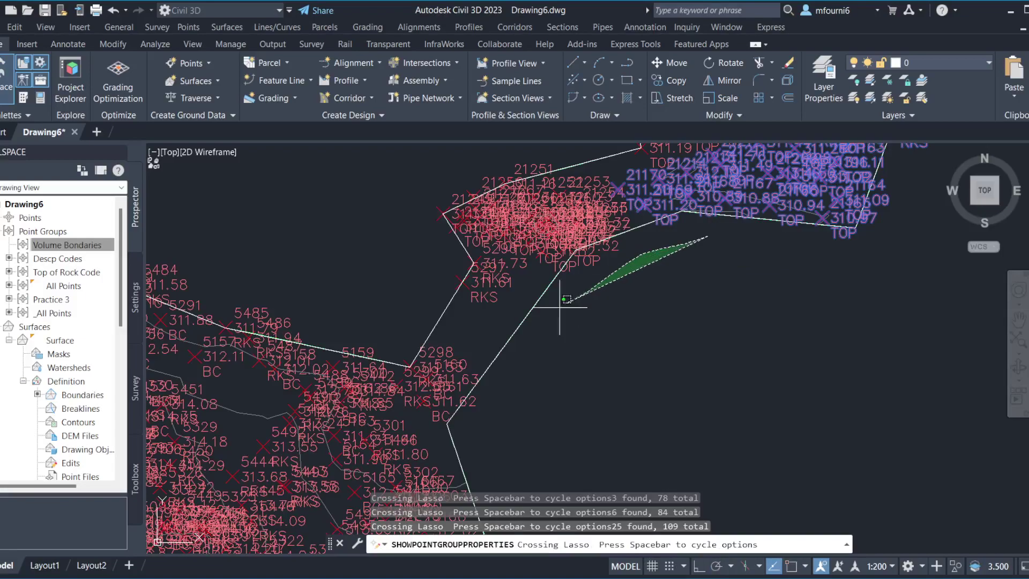
pyautogui.moveTo(550, 310); pyautogui.dragTo(504, 279)
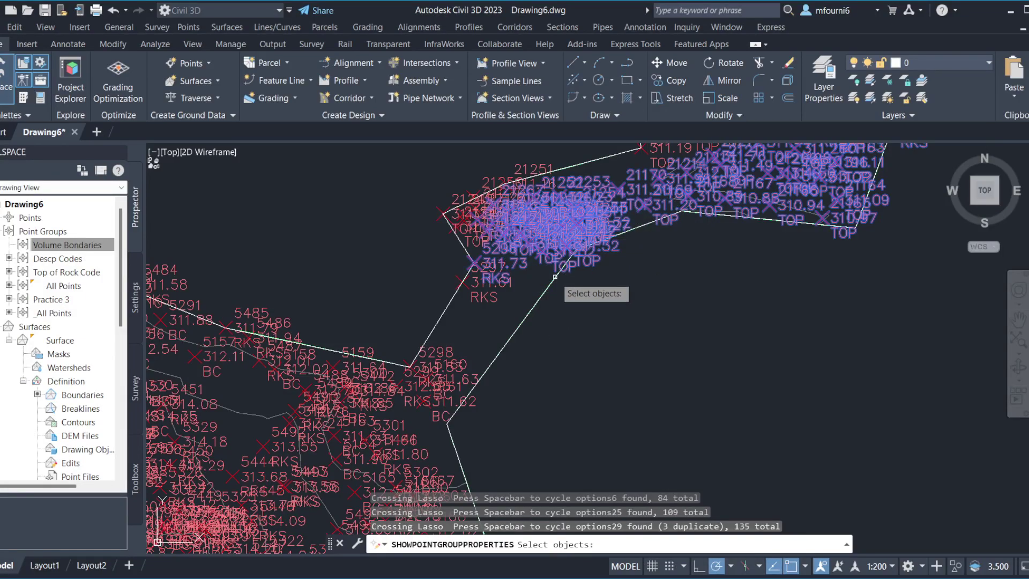
pyautogui.moveTo(518, 321); pyautogui.dragTo(681, 176, button='middle')
pyautogui.moveTo(724, 170); pyautogui.dragTo(623, 263)
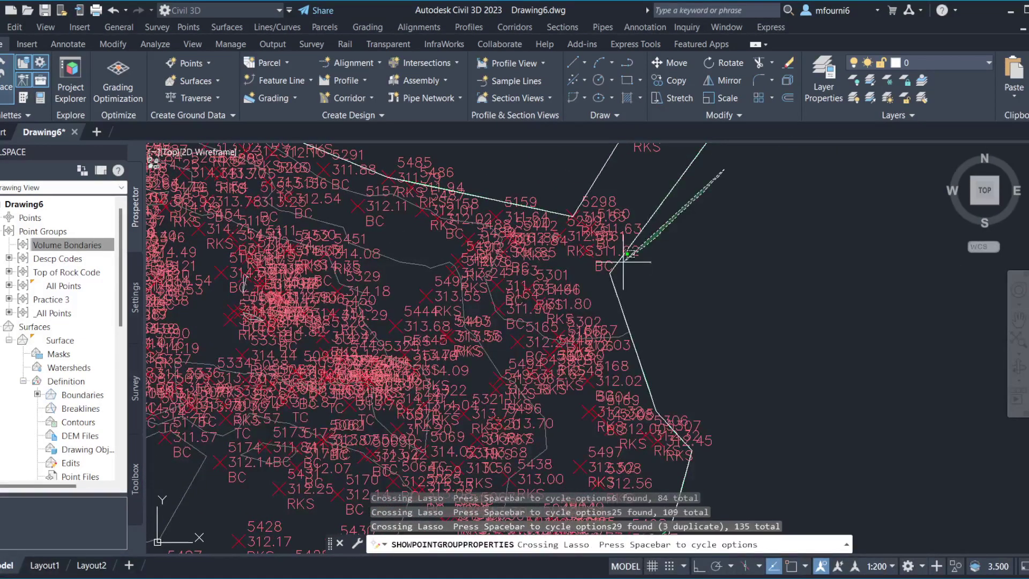
pyautogui.moveTo(564, 303); pyautogui.dragTo(638, 321)
pyautogui.moveTo(638, 322); pyautogui.dragTo(517, 173, button='middle')
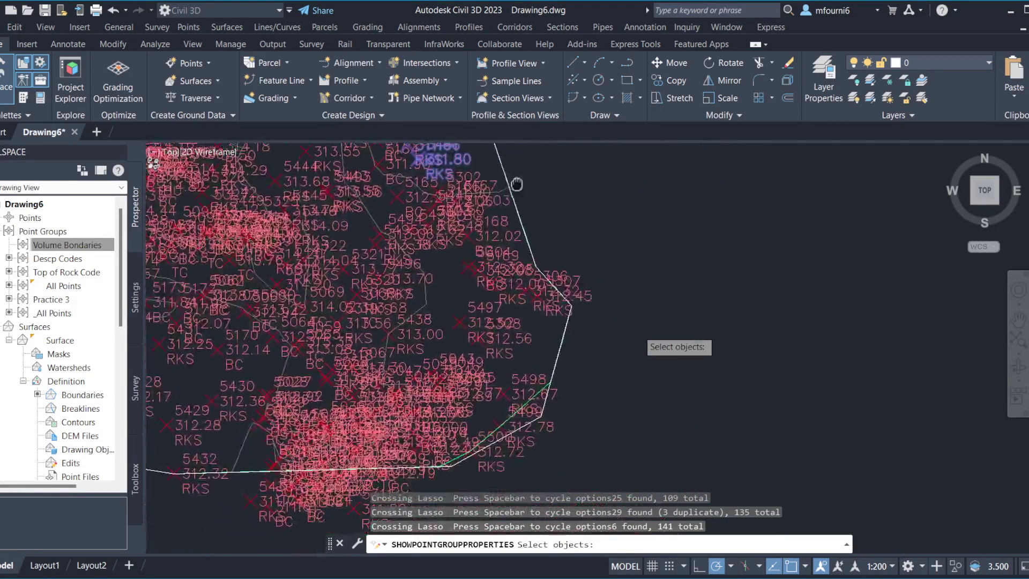
# Add 13 more points along the eastern boundary to the selection
pyautogui.moveTo(646, 351); pyautogui.dragTo(508, 104)
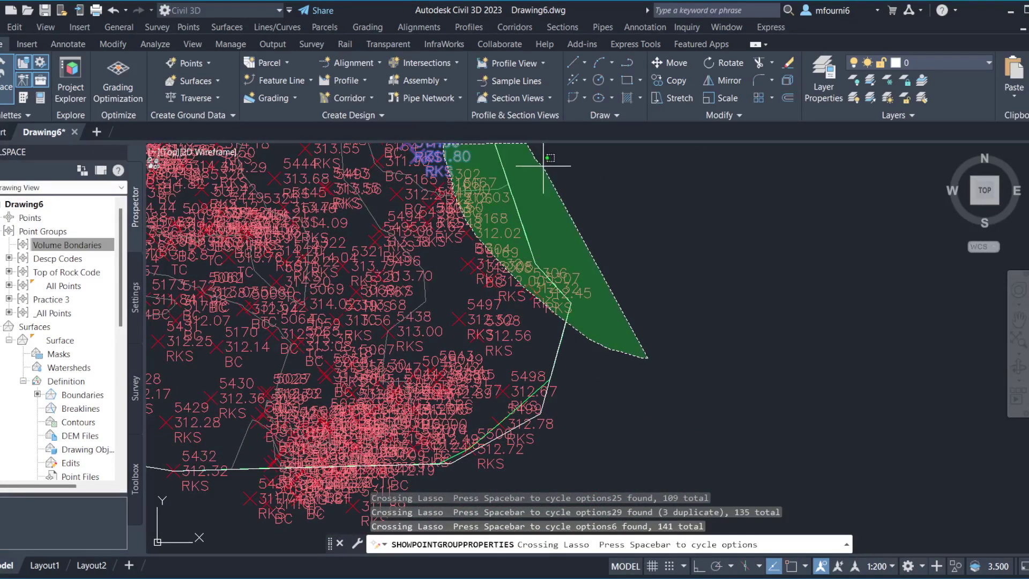
pyautogui.moveTo(508, 144); pyautogui.dragTo(477, 292)
pyautogui.moveTo(477, 292); pyautogui.dragTo(602, 166, button='middle')
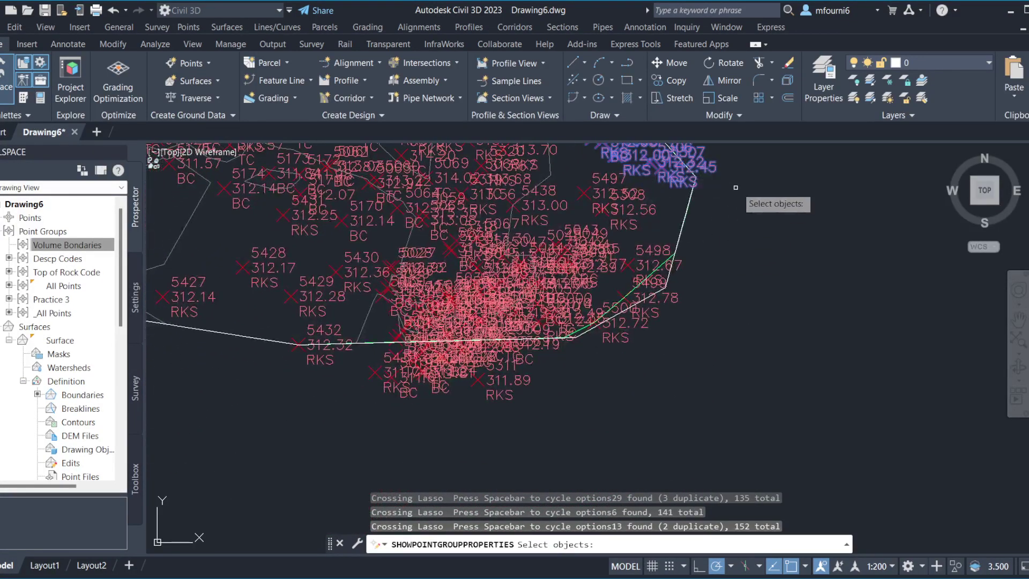
pyautogui.moveTo(741, 181)
pyautogui.mouseDown()
pyautogui.moveTo(669, 289)
pyautogui.moveTo(536, 314)
pyautogui.mouseUp()
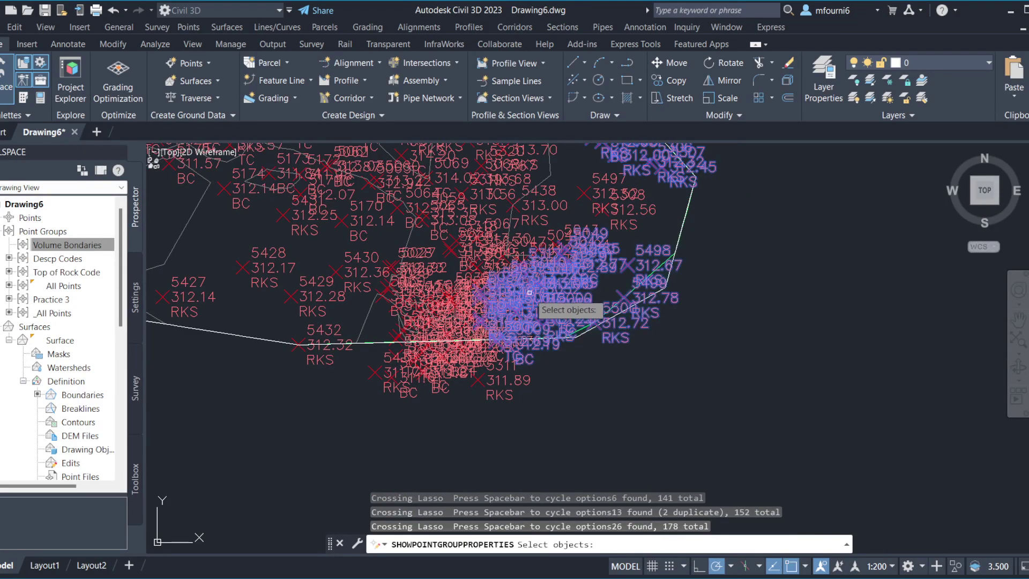
# Add 26 southern edge points plus points 5432 and 5426, then view the whole surface
pyautogui.moveTo(616, 396)
pyautogui.mouseDown()
pyautogui.moveTo(413, 337)
pyautogui.moveTo(391, 379)
pyautogui.mouseUp()
pyautogui.moveTo(391, 378); pyautogui.dragTo(826, 419, button='middle')
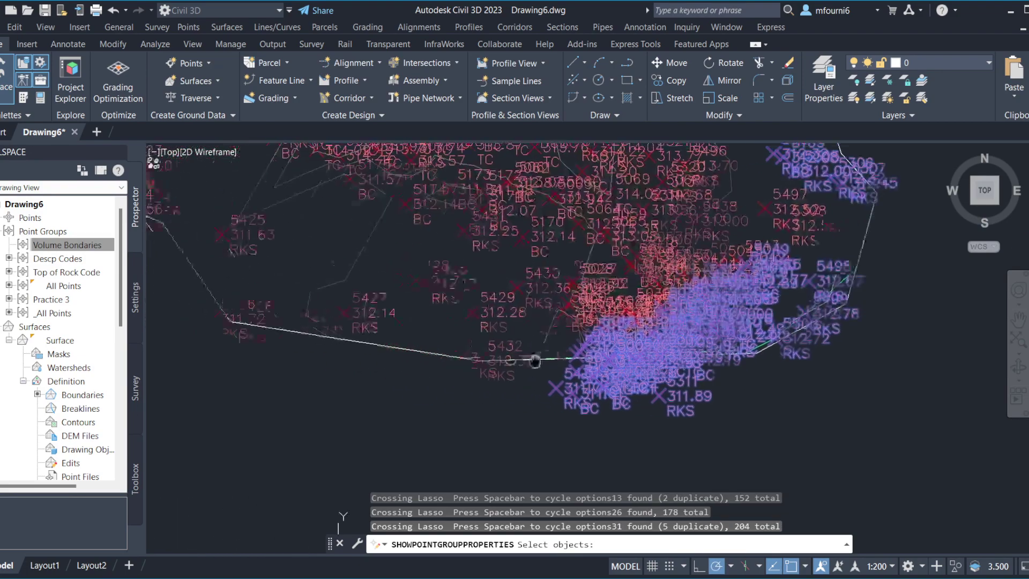
pyautogui.click(807, 412)
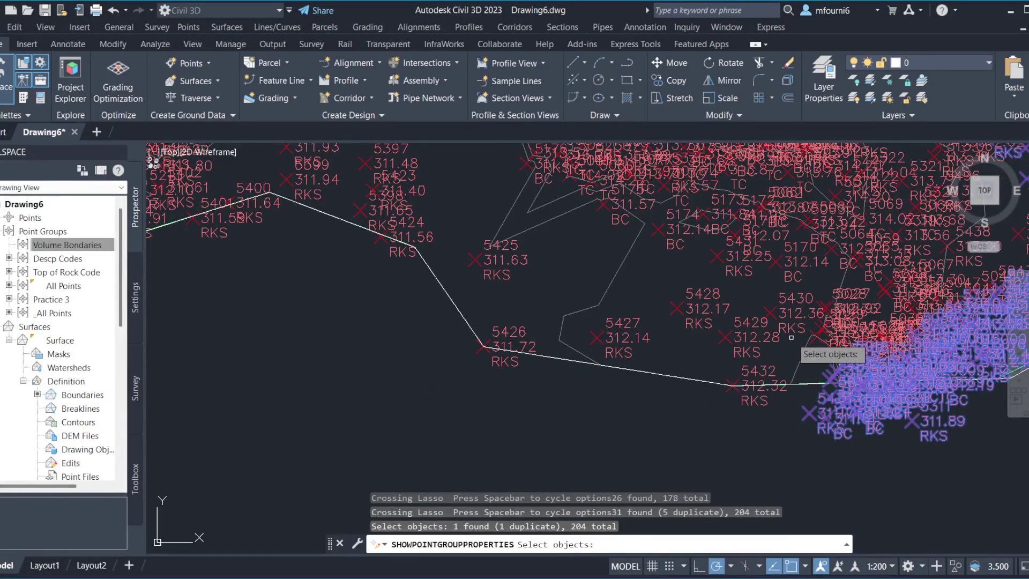
pyautogui.moveTo(782, 412); pyautogui.dragTo(751, 358)
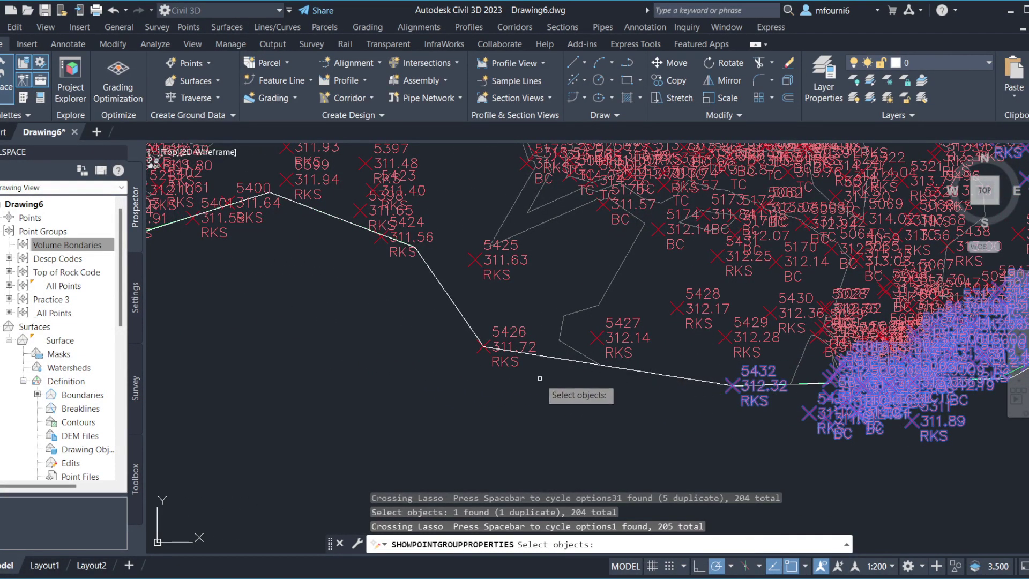
pyautogui.moveTo(528, 388); pyautogui.dragTo(469, 320)
pyautogui.moveTo(527, 388); pyautogui.dragTo(483, 306)
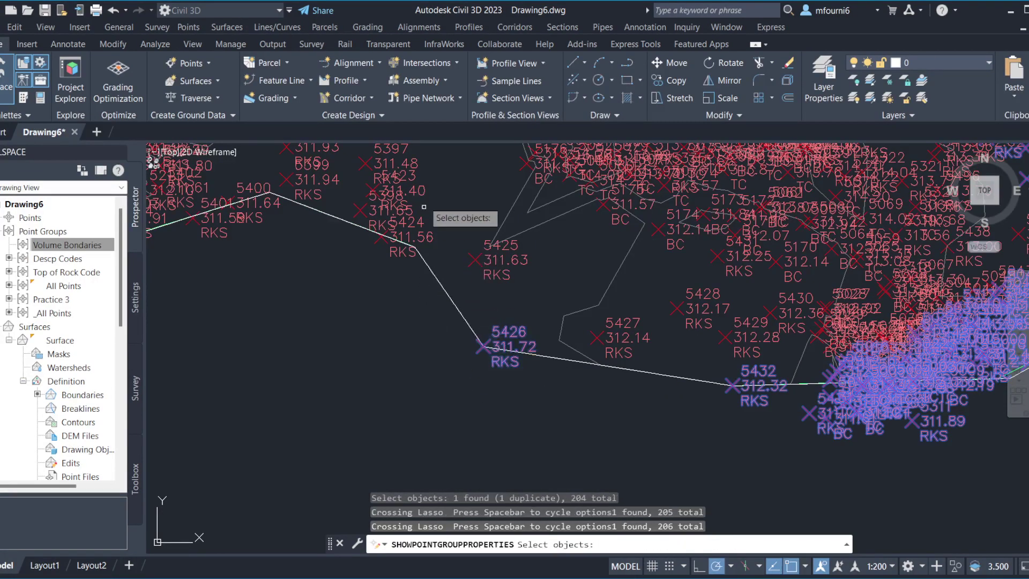
pyautogui.scroll(-4, 460, 306)
pyautogui.moveTo(311, 273); pyautogui.dragTo(591, 394, button='middle')
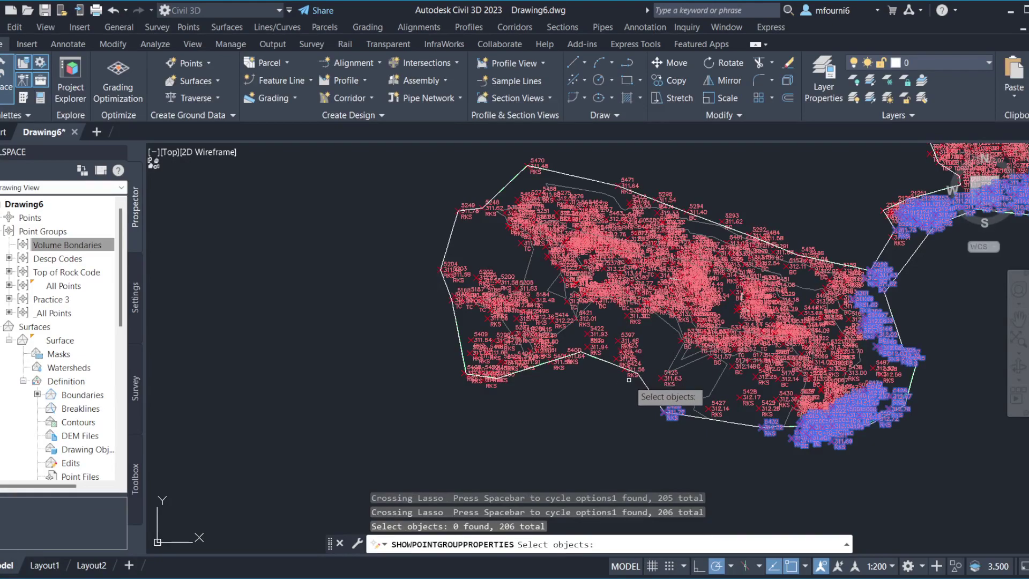
# Lasso the southwestern and western edge points, including corner points 5470, 5249 and 5248
pyautogui.moveTo(644, 357); pyautogui.dragTo(639, 364)
pyautogui.moveTo(523, 358); pyautogui.dragTo(441, 380)
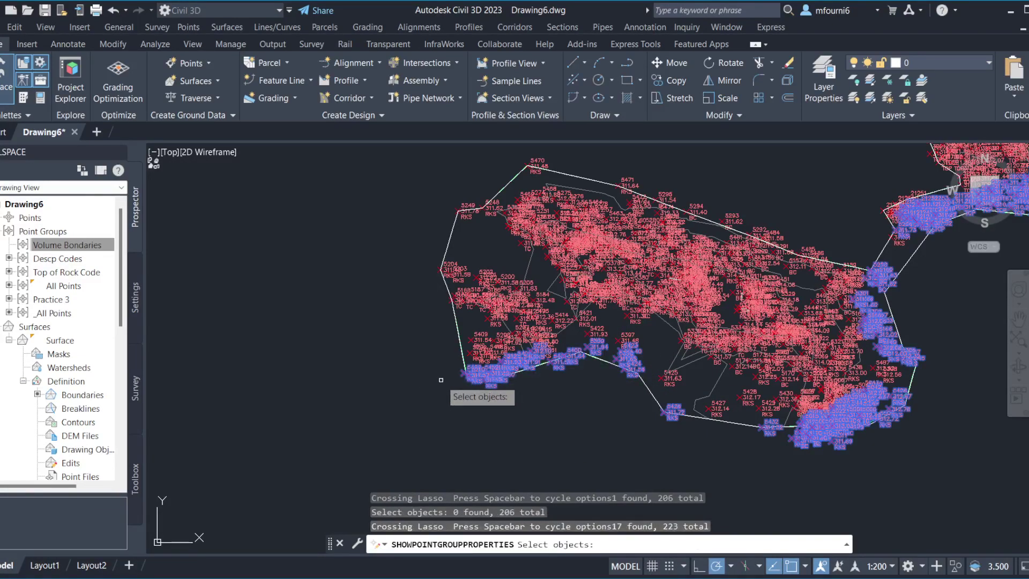
pyautogui.moveTo(477, 394)
pyautogui.mouseDown()
pyautogui.moveTo(441, 222)
pyautogui.moveTo(455, 216)
pyautogui.mouseUp()
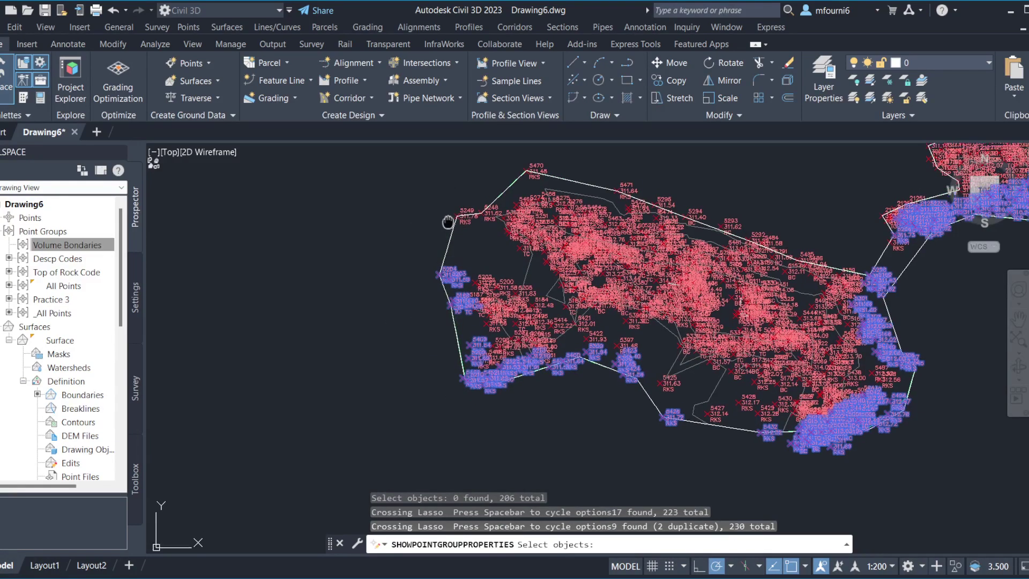
pyautogui.moveTo(462, 169); pyautogui.dragTo(470, 311, button='middle')
pyautogui.moveTo(448, 310); pyautogui.dragTo(483, 330)
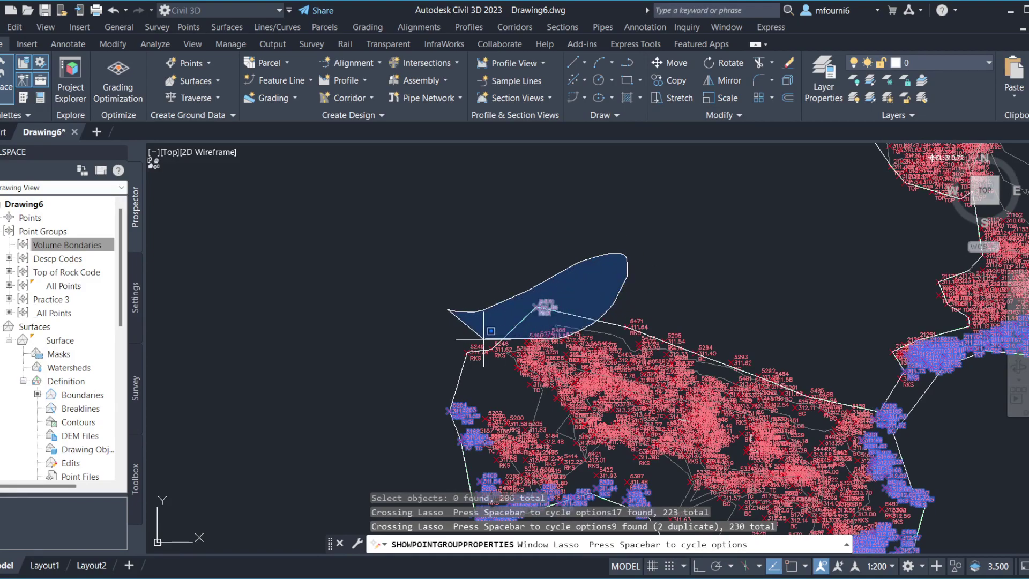
pyautogui.moveTo(469, 395); pyautogui.dragTo(467, 397)
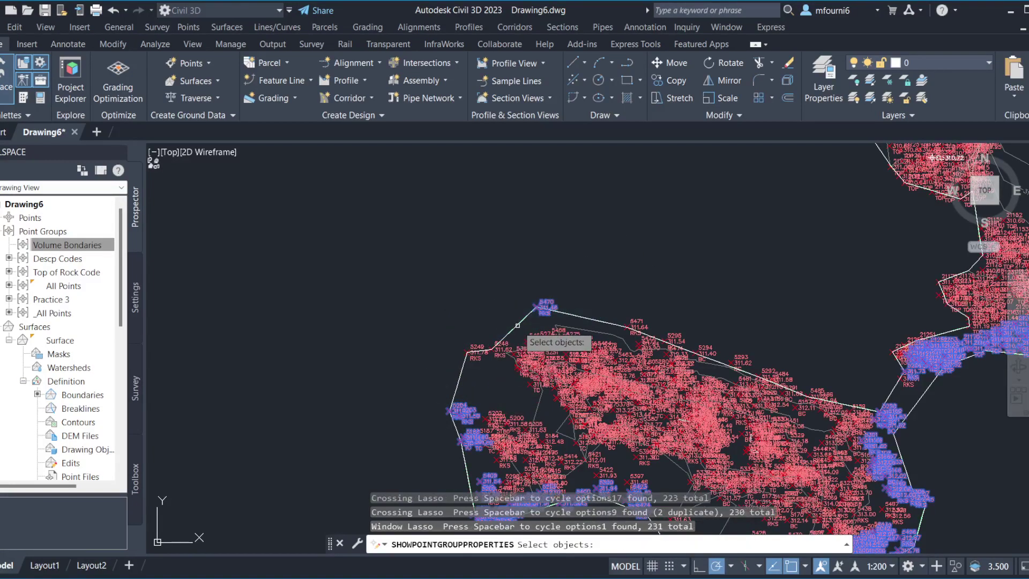
pyautogui.moveTo(442, 335); pyautogui.dragTo(497, 349)
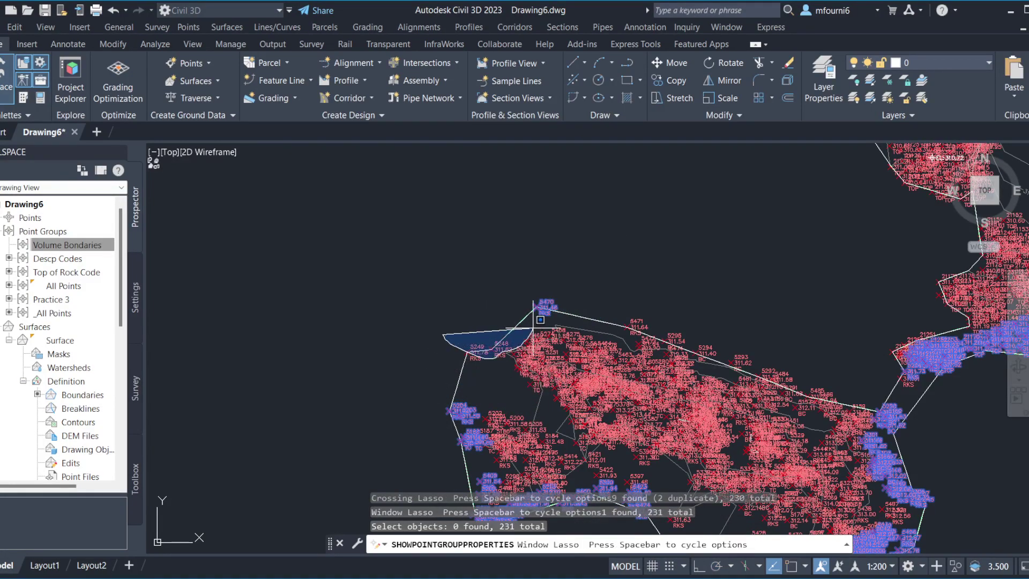
pyautogui.moveTo(540, 320); pyautogui.dragTo(490, 348)
pyautogui.click(488, 351)
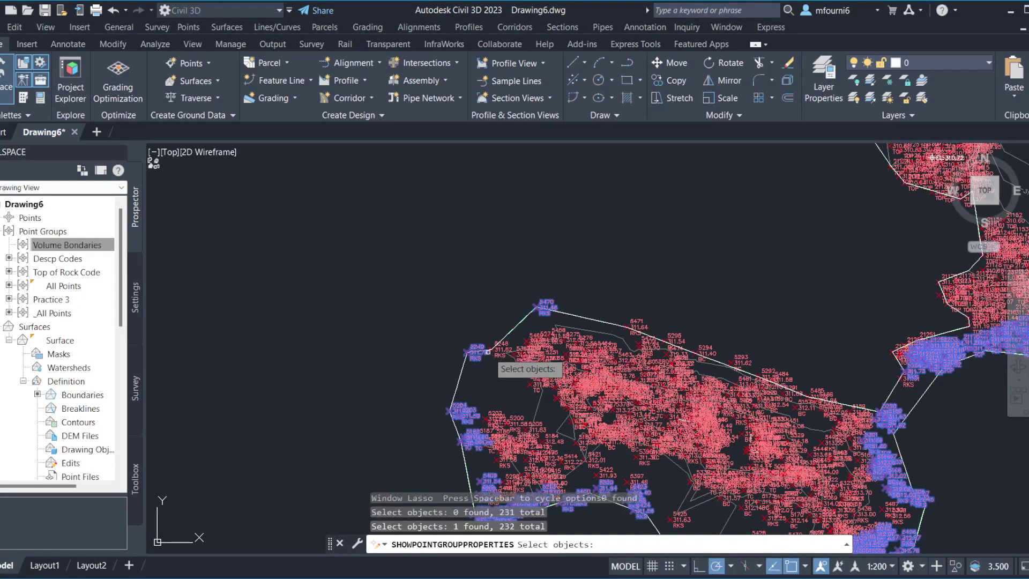
pyautogui.scroll(3, 488, 351)
pyautogui.click(517, 343)
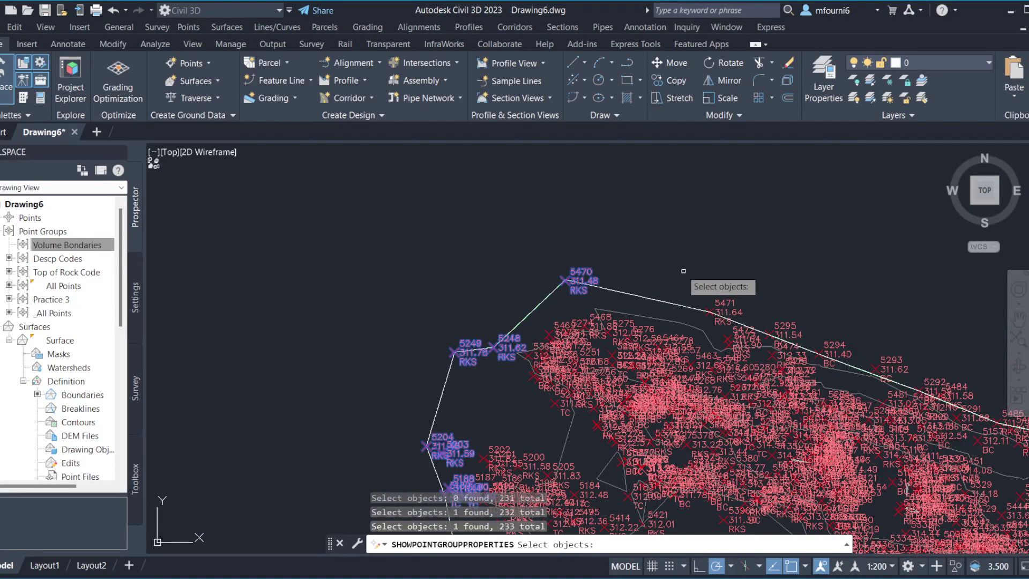
pyautogui.scroll(3, 554, 220)
# Add northern edge points 5471, 5295, 5294 and those near 5484, 5158 and 5487
pyautogui.moveTo(394, 179)
pyautogui.mouseDown()
pyautogui.moveTo(874, 303)
pyautogui.moveTo(1001, 385)
pyautogui.moveTo(957, 414)
pyautogui.mouseUp()
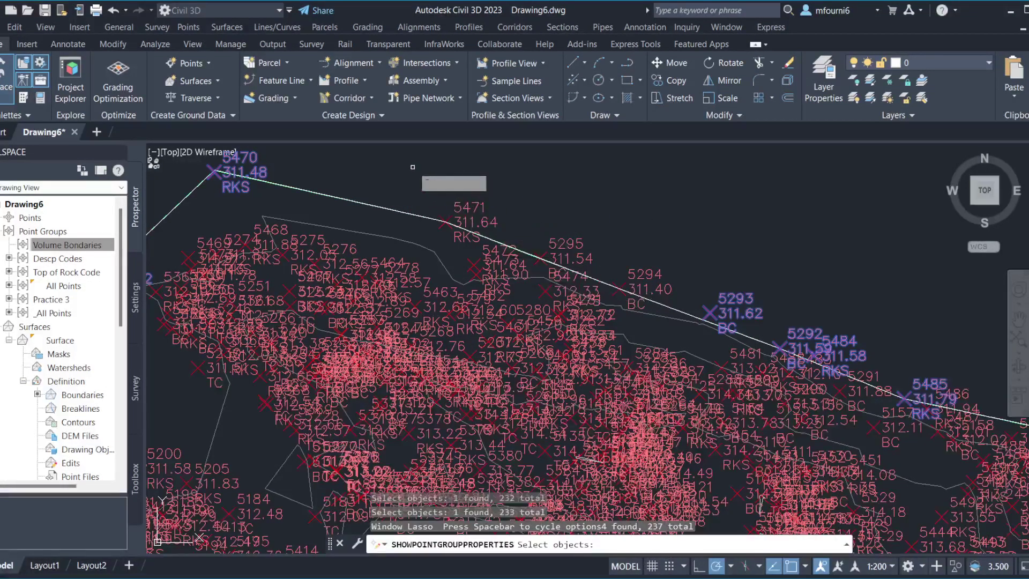
pyautogui.moveTo(413, 166); pyautogui.dragTo(630, 304)
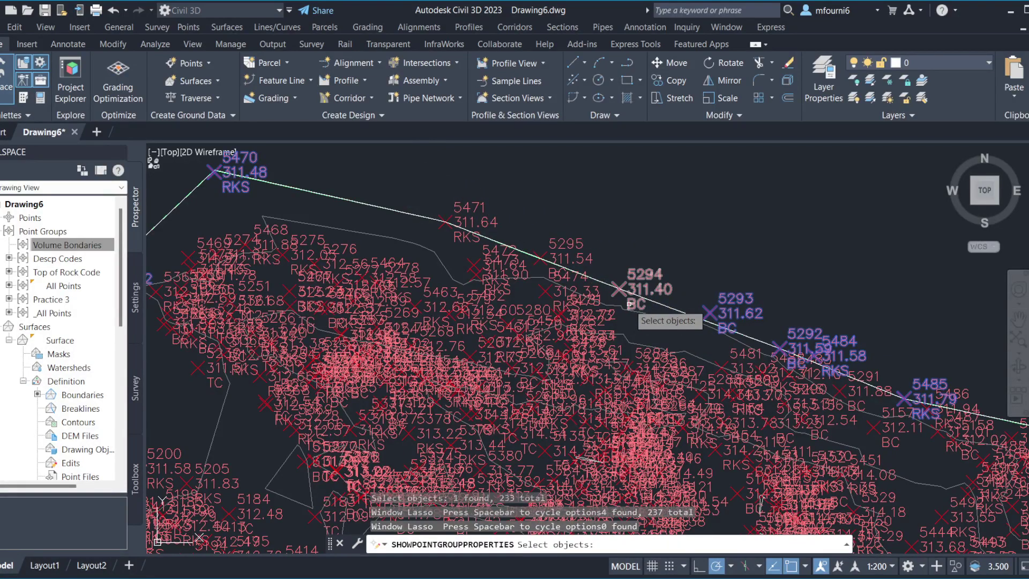
pyautogui.click(447, 224)
pyautogui.click(572, 254)
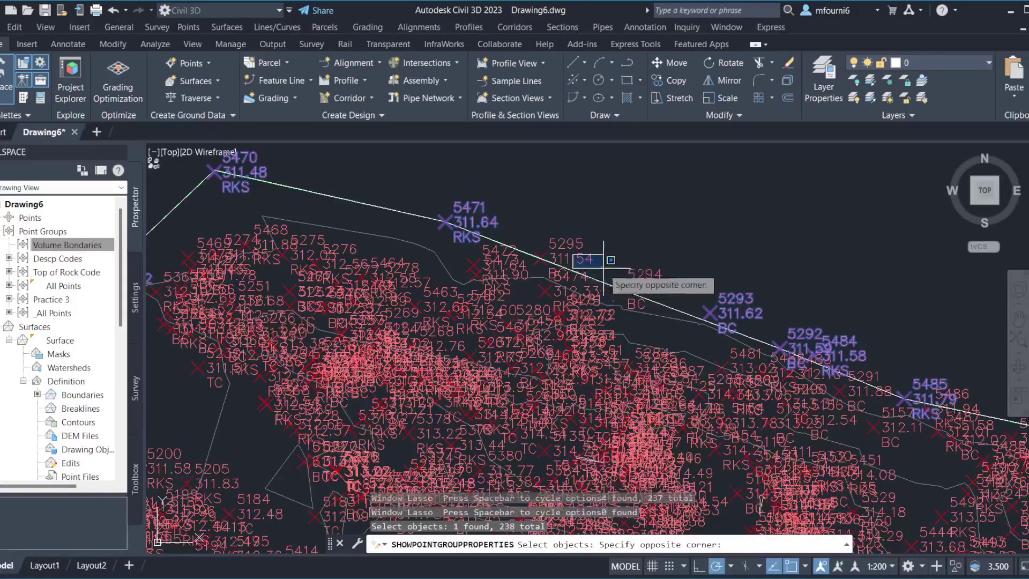
pyautogui.click(536, 265)
pyautogui.click(619, 290)
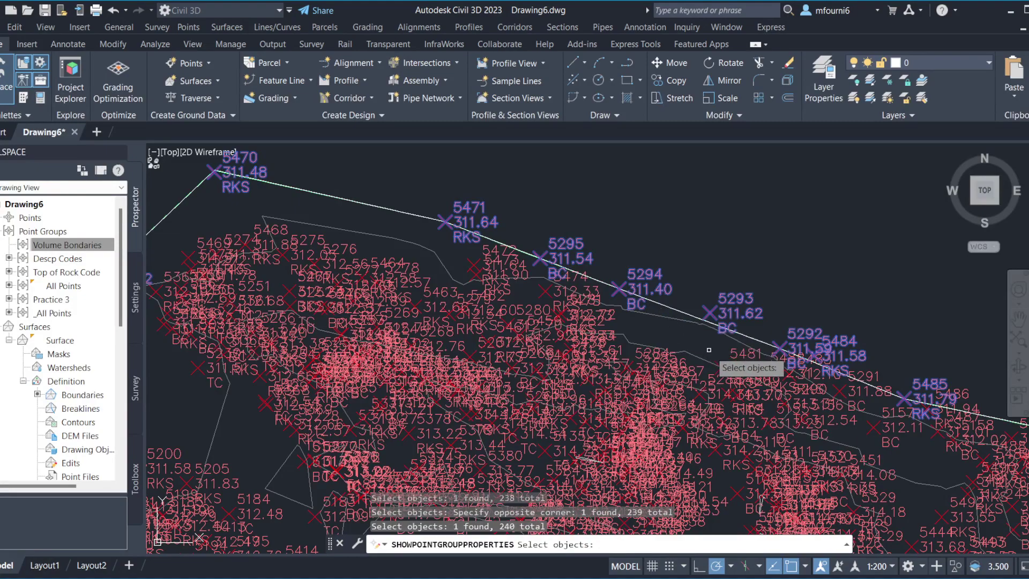
pyautogui.scroll(-5, 709, 350)
pyautogui.scroll(3, 416, 239)
pyautogui.scroll(2, 509, 276)
pyautogui.scroll(2, 705, 251)
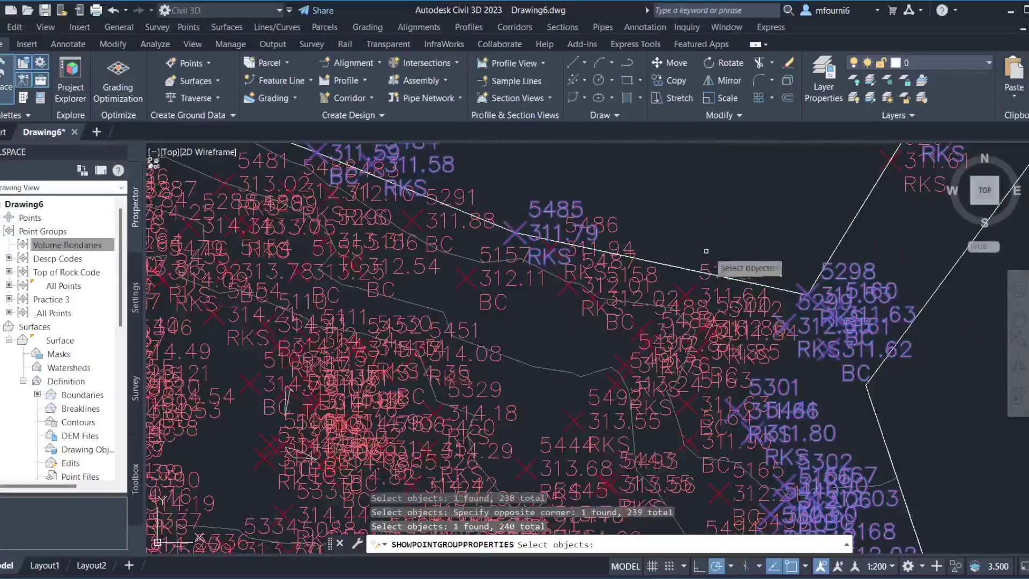
pyautogui.click(814, 301)
pyautogui.click(689, 380)
pyautogui.click(785, 339)
pyautogui.click(636, 259)
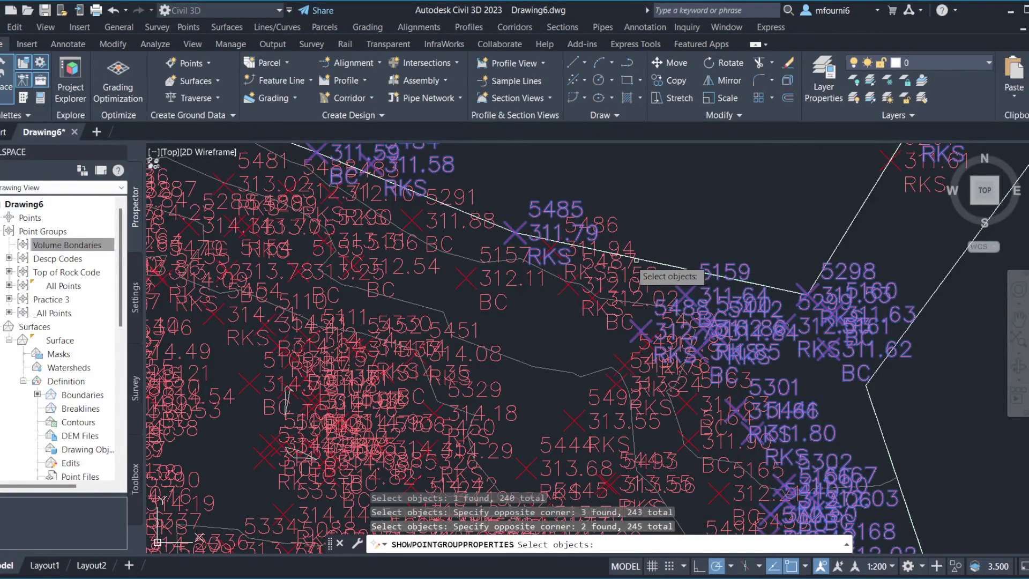
pyautogui.click(616, 271)
pyautogui.click(600, 236)
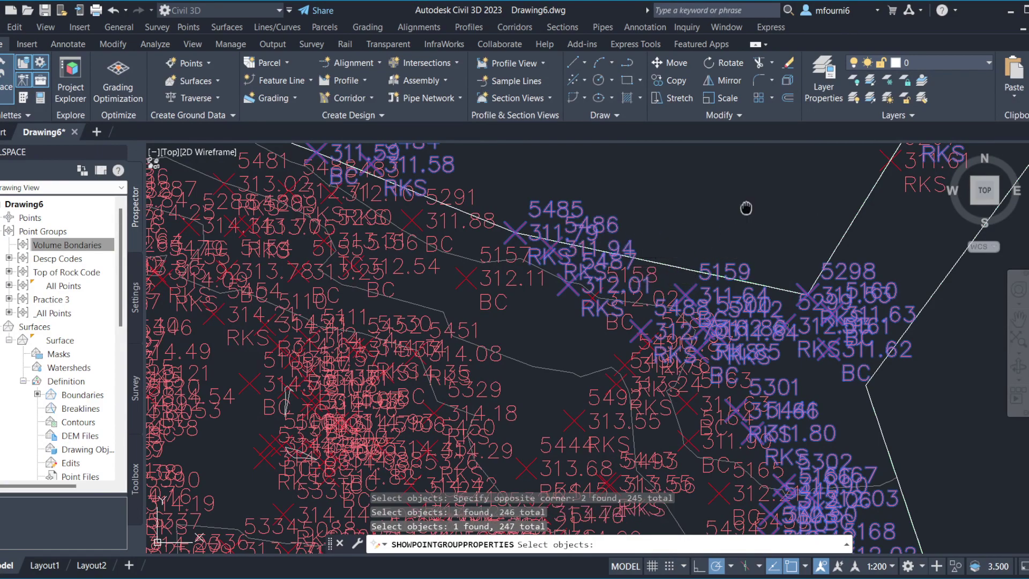
# Add boundary point 5297 and six more points near the upper TOP-coded cluster
pyautogui.moveTo(746, 208); pyautogui.dragTo(452, 371, button='middle')
pyautogui.click(604, 327)
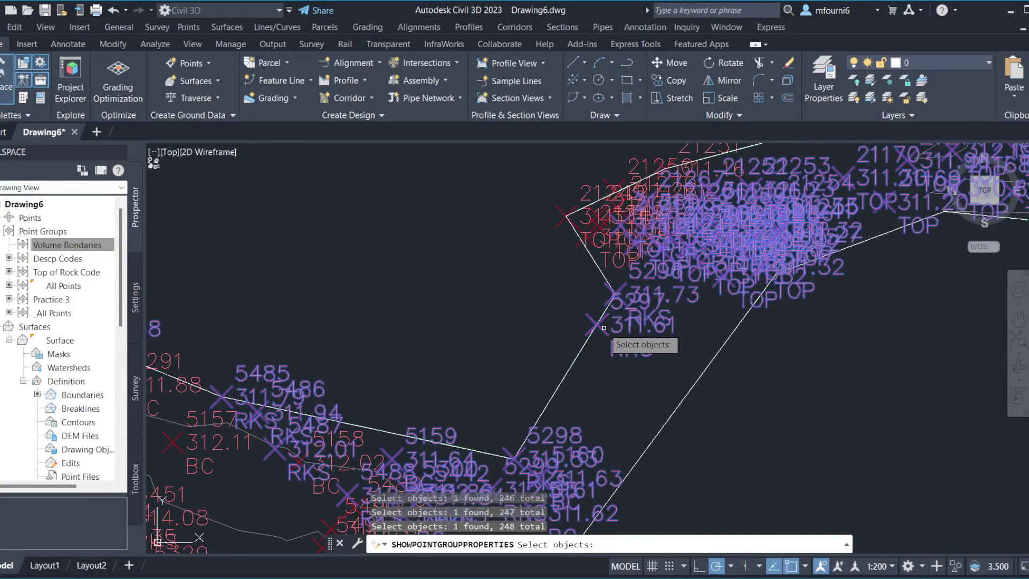
pyautogui.scroll(-2, 604, 328)
pyautogui.moveTo(602, 260); pyautogui.dragTo(504, 357, button='middle')
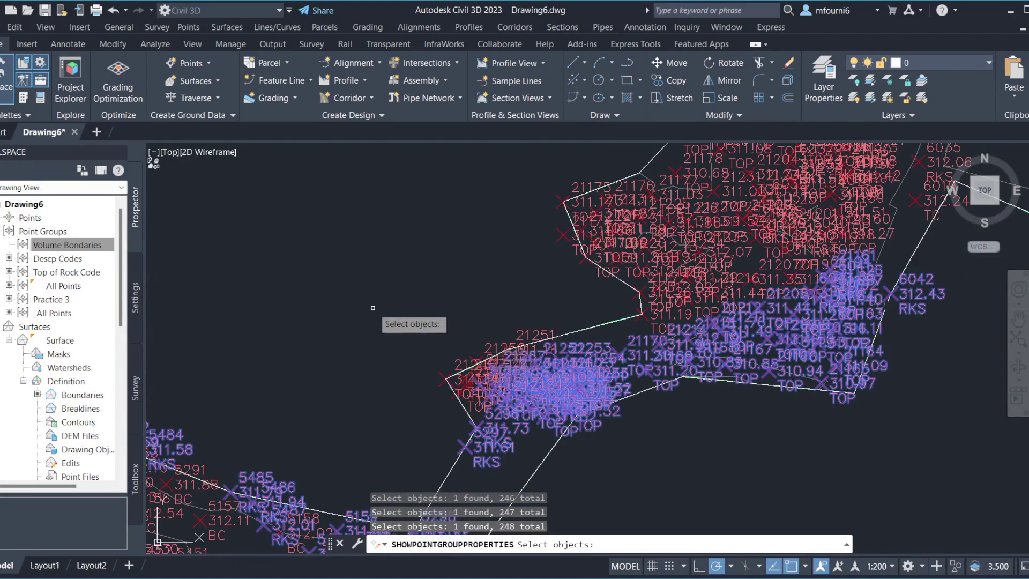
pyautogui.moveTo(373, 307); pyautogui.dragTo(425, 408)
pyautogui.moveTo(643, 260); pyautogui.dragTo(387, 420, button='middle')
# Lasso further stretches of edge points, including a batch of 13, reaching 288 selected
pyautogui.moveTo(294, 290); pyautogui.dragTo(397, 477)
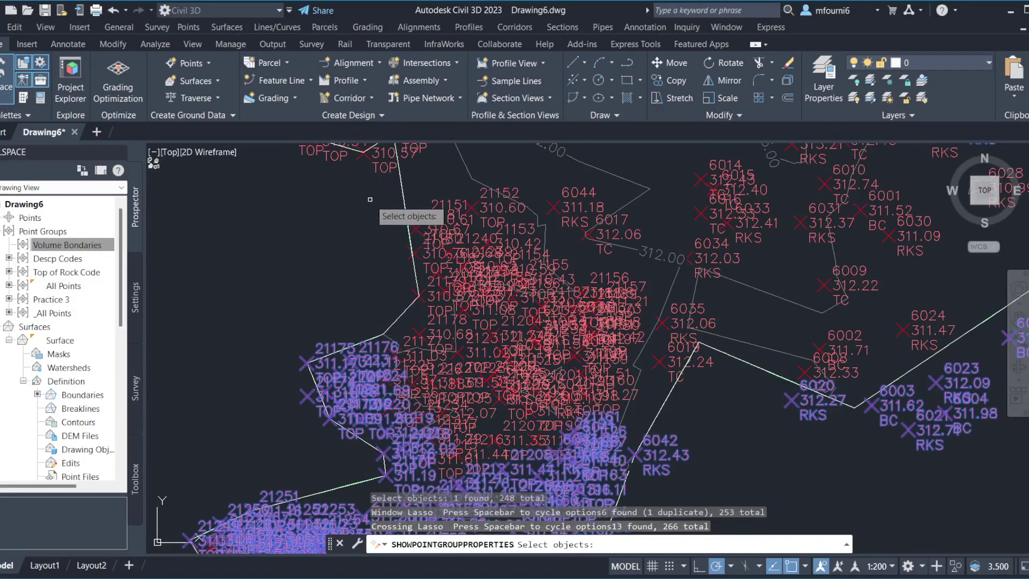
pyautogui.moveTo(462, 173); pyautogui.dragTo(449, 208)
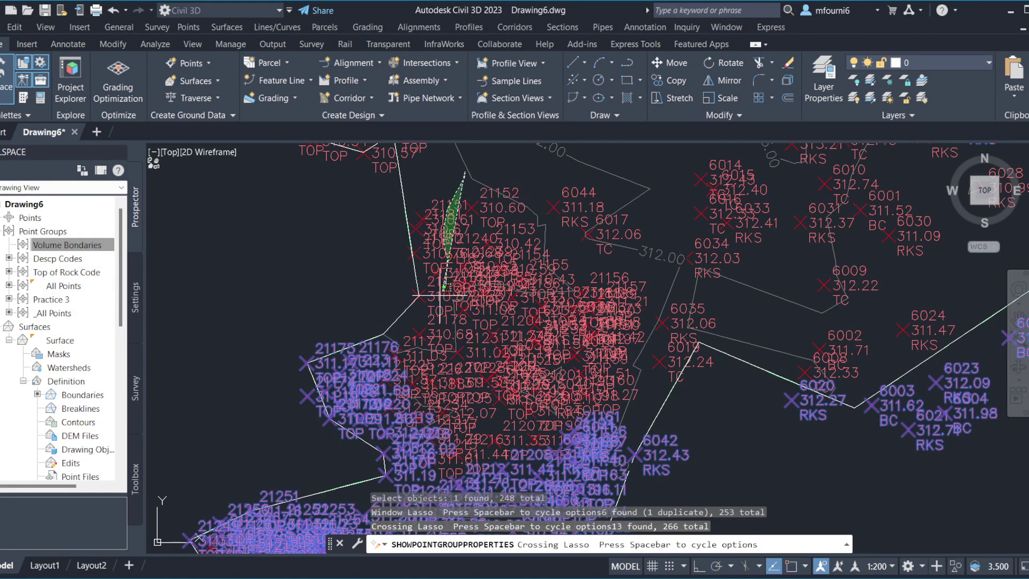
pyautogui.moveTo(415, 294); pyautogui.dragTo(294, 316)
pyautogui.moveTo(293, 271); pyautogui.dragTo(375, 480, button='middle')
pyautogui.moveTo(523, 391)
pyautogui.mouseDown()
pyautogui.moveTo(247, 323)
pyautogui.moveTo(231, 228)
pyautogui.mouseUp()
pyautogui.moveTo(268, 253)
pyautogui.mouseDown(button='middle')
pyautogui.moveTo(432, 415)
pyautogui.moveTo(483, 405)
pyautogui.mouseUp(button='middle')
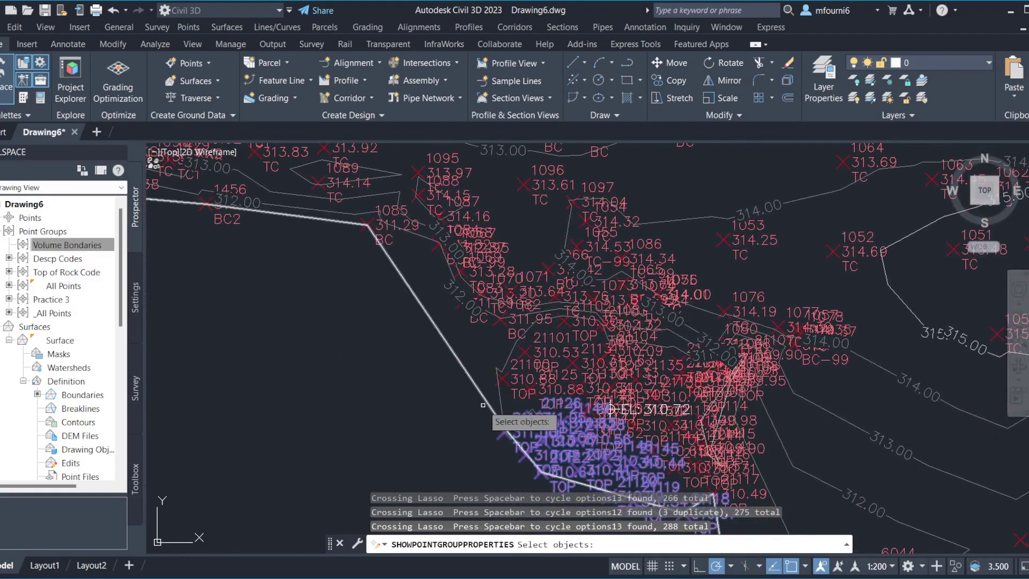
pyautogui.click(505, 417)
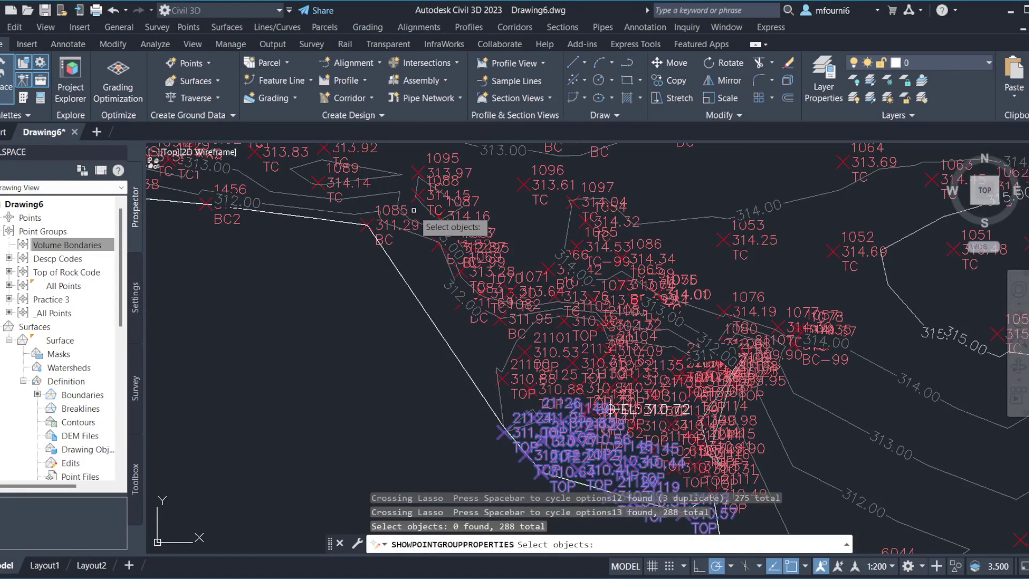
pyautogui.click(498, 408)
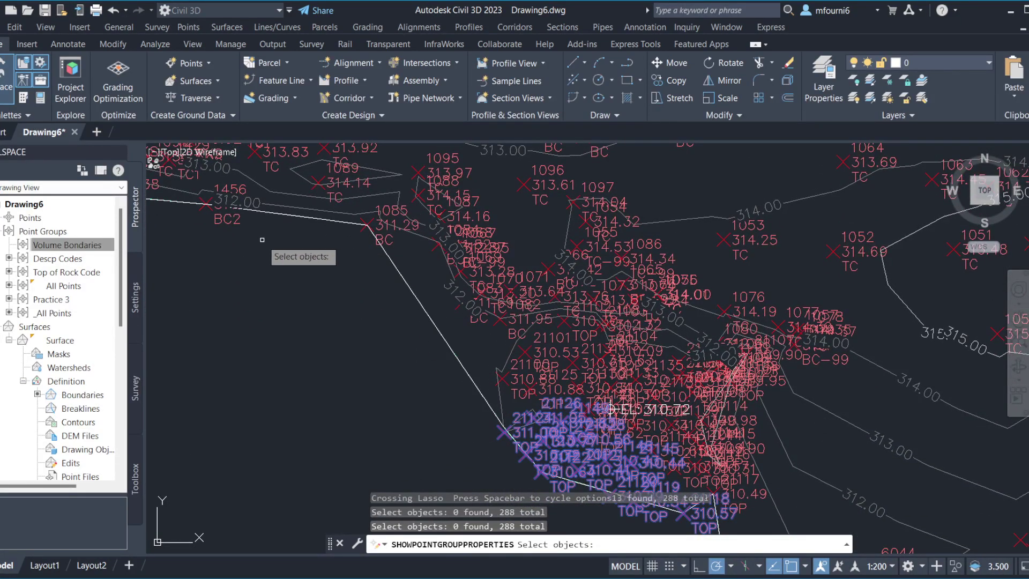
pyautogui.scroll(-5, 317, 272)
# Lasso 46 more edge points and pick two single edge points nearby
pyautogui.moveTo(176, 248)
pyautogui.mouseDown()
pyautogui.moveTo(265, 346)
pyautogui.moveTo(419, 314)
pyautogui.mouseUp()
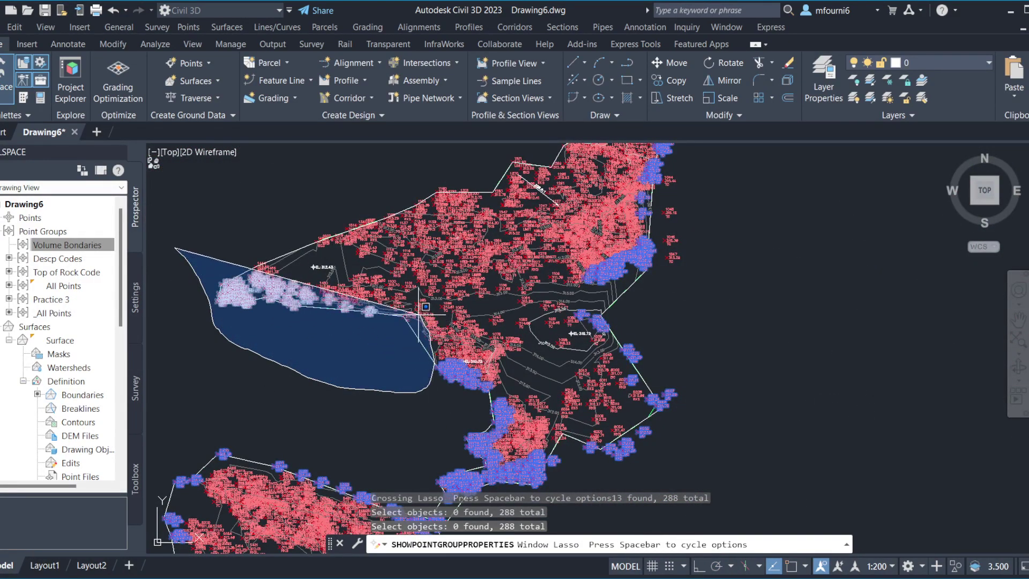
pyautogui.moveTo(426, 303); pyautogui.dragTo(428, 308)
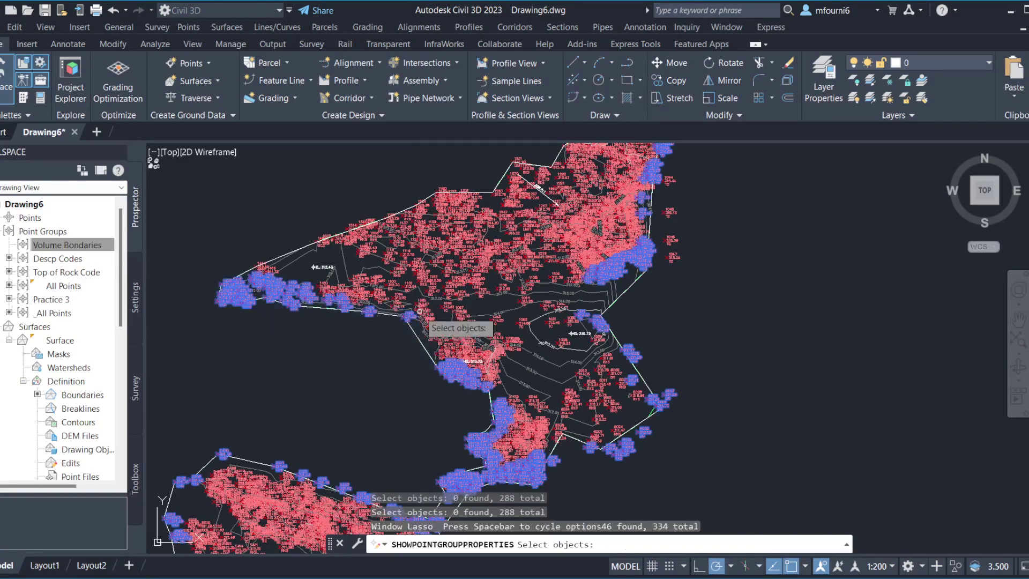
pyautogui.scroll(5, 459, 334)
pyautogui.click(460, 335)
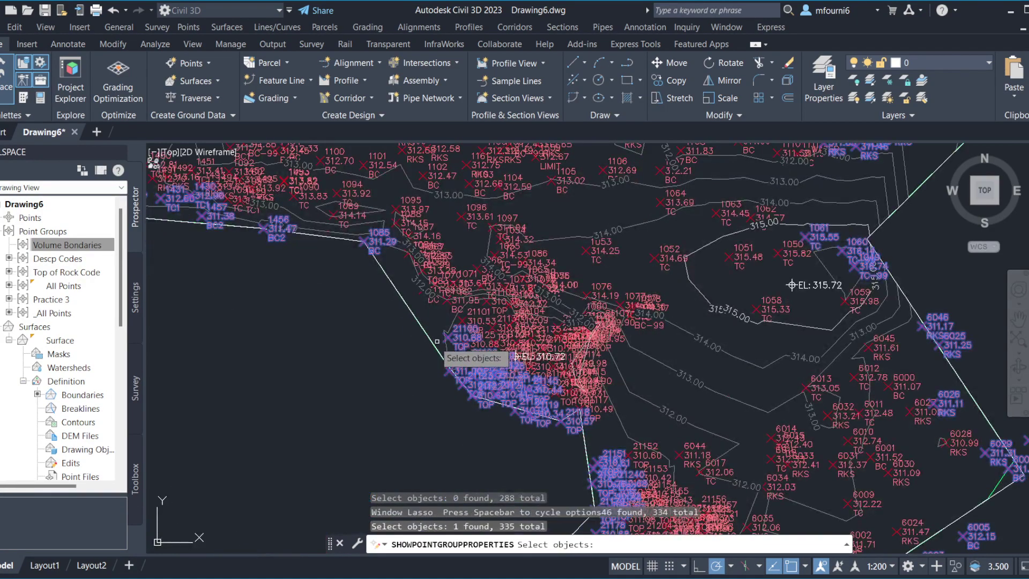
pyautogui.moveTo(408, 248); pyautogui.dragTo(480, 426, button='middle')
pyautogui.moveTo(480, 426); pyautogui.dragTo(508, 446)
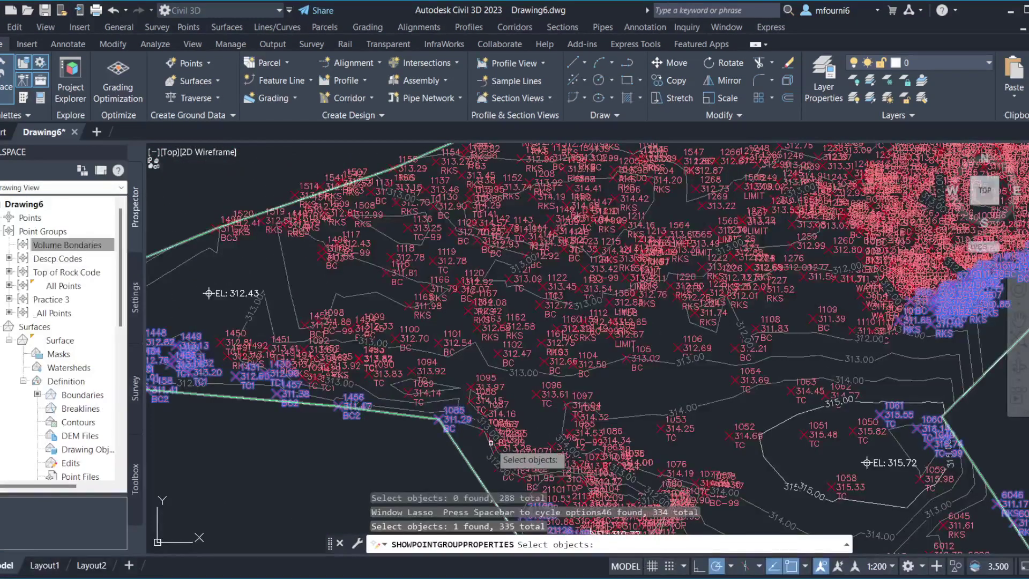
pyautogui.moveTo(479, 427)
pyautogui.mouseDown(button='middle')
pyautogui.moveTo(422, 377)
pyautogui.moveTo(361, 268)
pyautogui.mouseUp(button='middle')
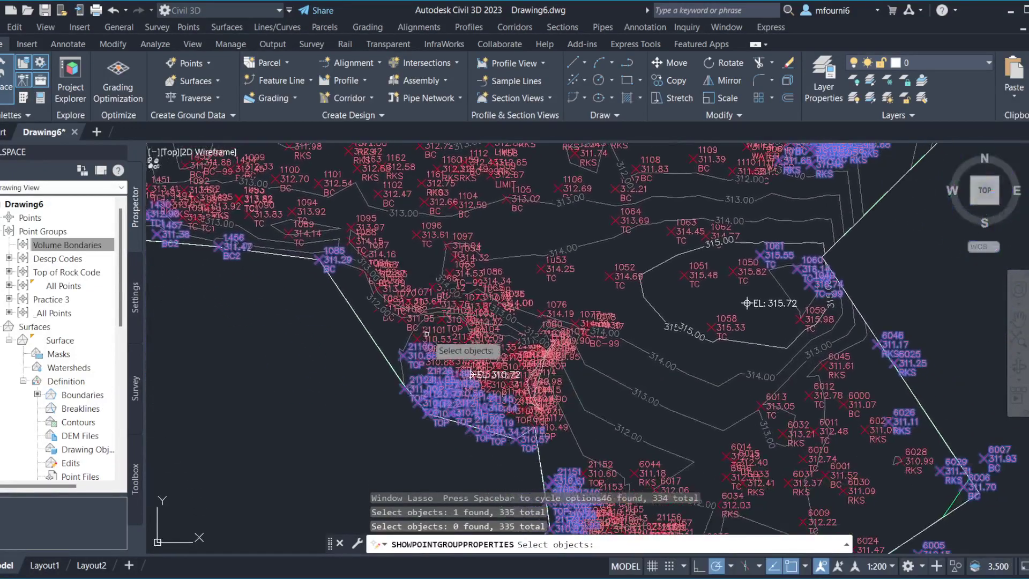
pyautogui.click(360, 268)
# Window-select and pick individual boundary-edge points, including point 1084
pyautogui.moveTo(339, 248); pyautogui.dragTo(471, 346)
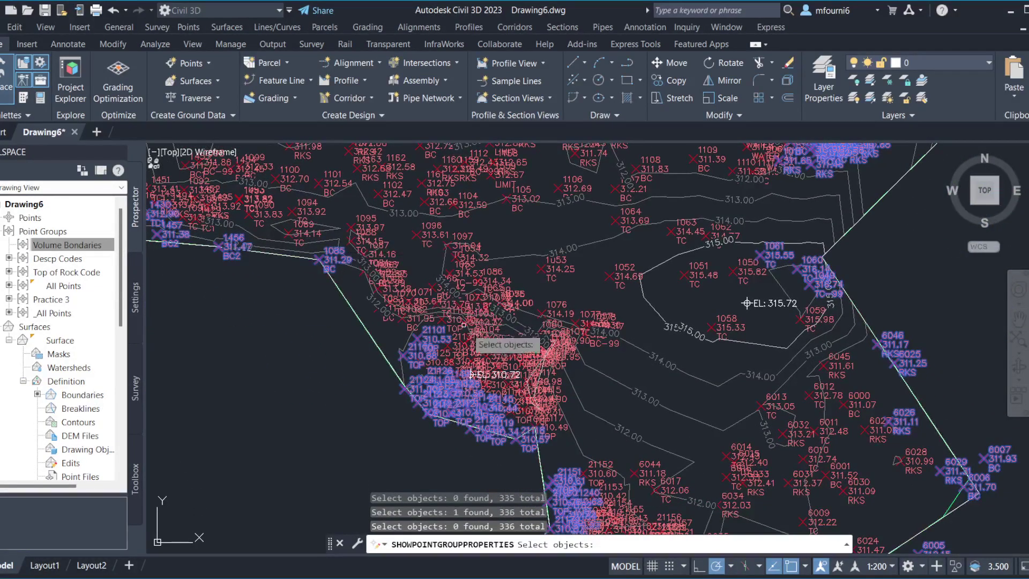
pyautogui.click(421, 329)
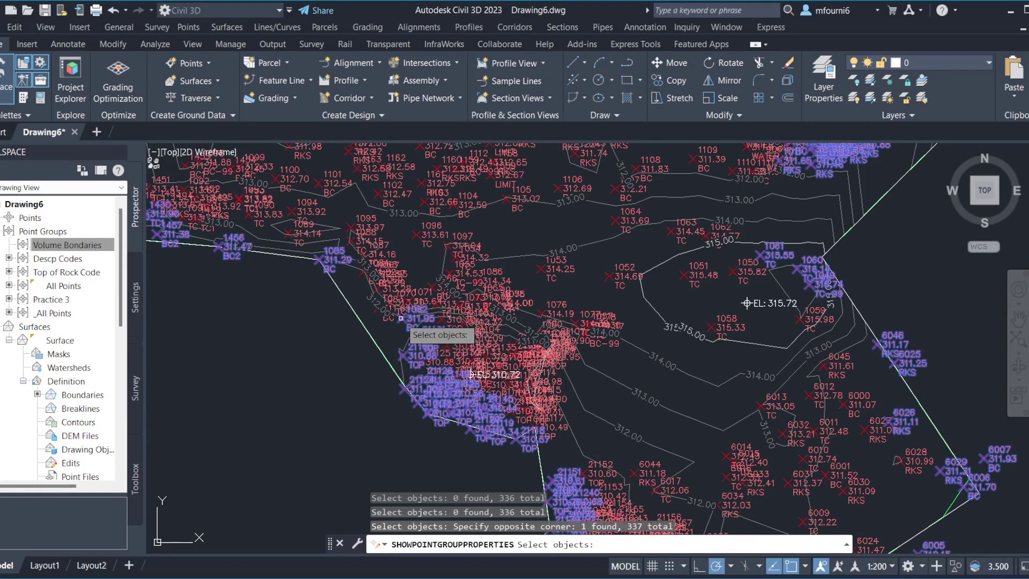
pyautogui.click(404, 317)
pyautogui.click(381, 287)
pyautogui.click(372, 268)
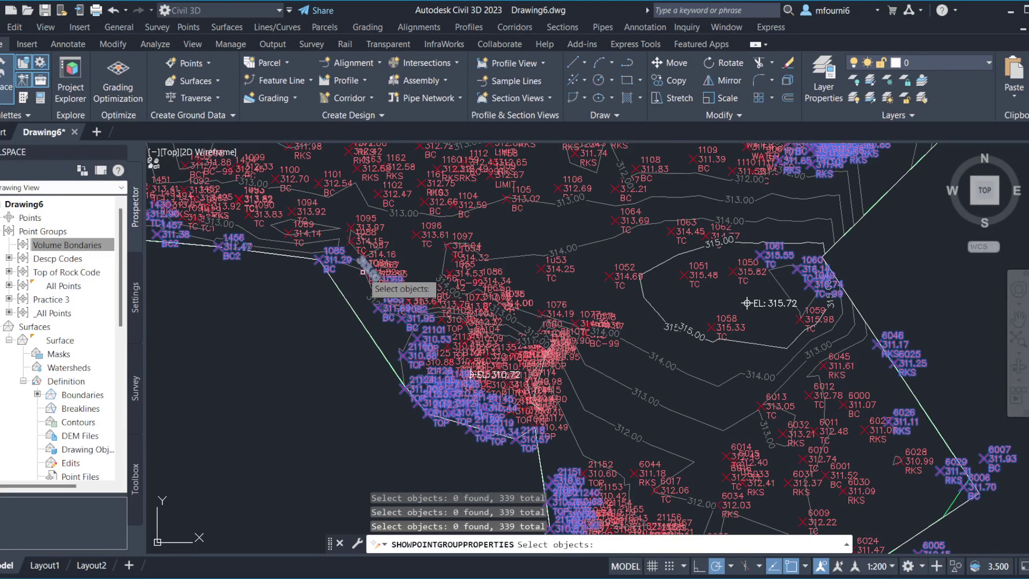
pyautogui.scroll(5, 356, 272)
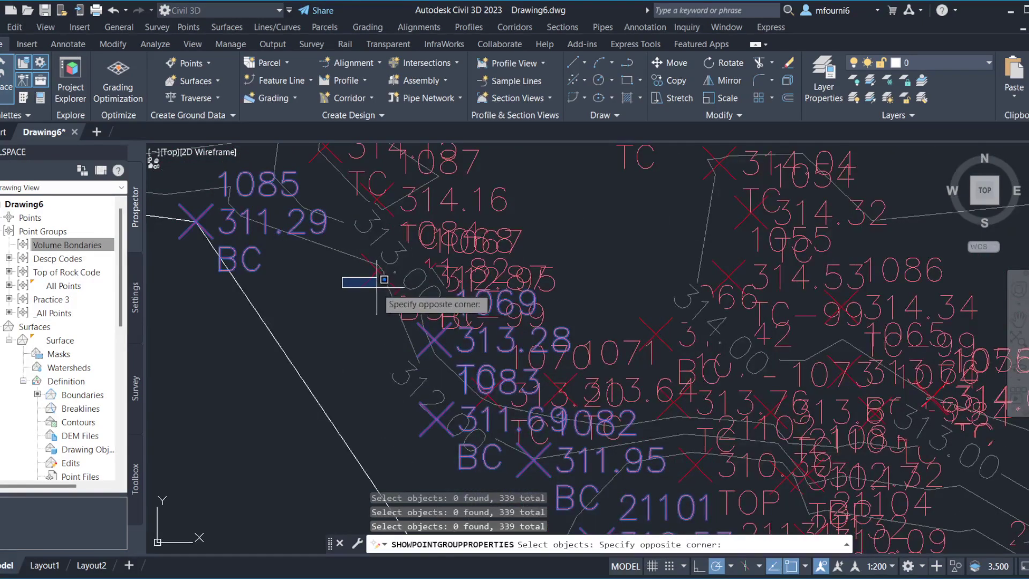
pyautogui.click(368, 274)
pyautogui.click(367, 272)
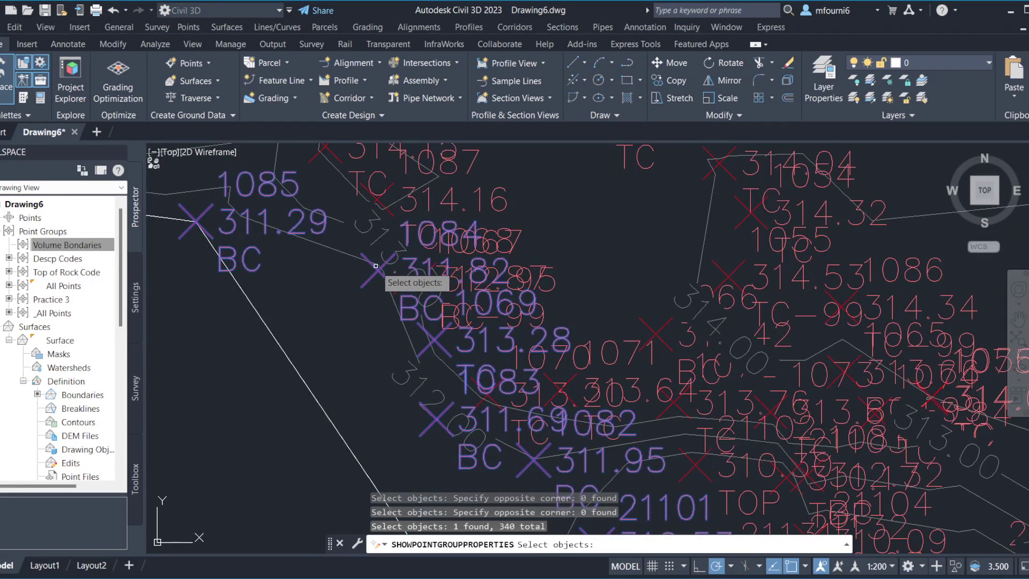
pyautogui.scroll(-5, 397, 232)
pyautogui.scroll(3, 471, 418)
# Lasso the points at the western tip of the site
pyautogui.moveTo(470, 420); pyautogui.dragTo(481, 429, button='middle')
pyautogui.scroll(-5, 482, 429)
pyautogui.scroll(3, 504, 343)
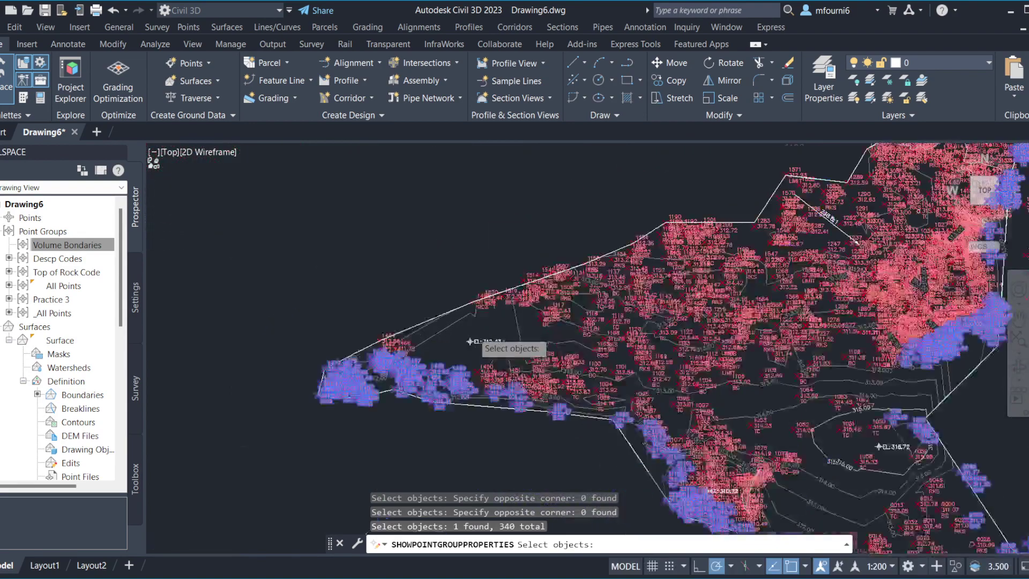
pyautogui.scroll(2, 472, 345)
pyautogui.moveTo(259, 297)
pyautogui.mouseDown()
pyautogui.moveTo(399, 381)
pyautogui.moveTo(322, 349)
pyautogui.mouseUp()
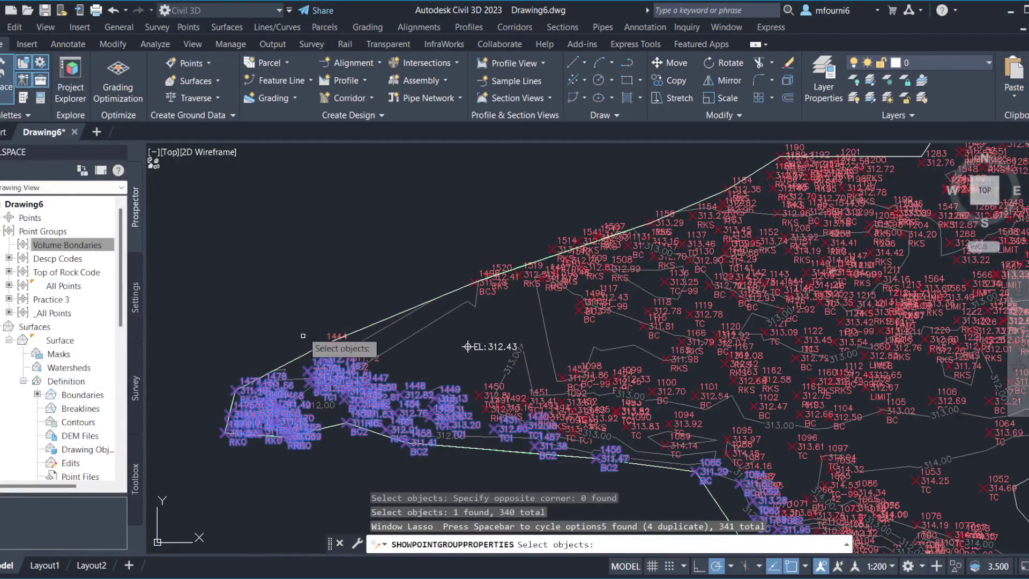
pyautogui.moveTo(302, 300); pyautogui.dragTo(326, 379)
# Lasso 32 northern edge points and 22 more edge points into the selection
pyautogui.moveTo(394, 242)
pyautogui.mouseDown()
pyautogui.moveTo(742, 215)
pyautogui.moveTo(801, 146)
pyautogui.moveTo(787, 146)
pyautogui.mouseUp()
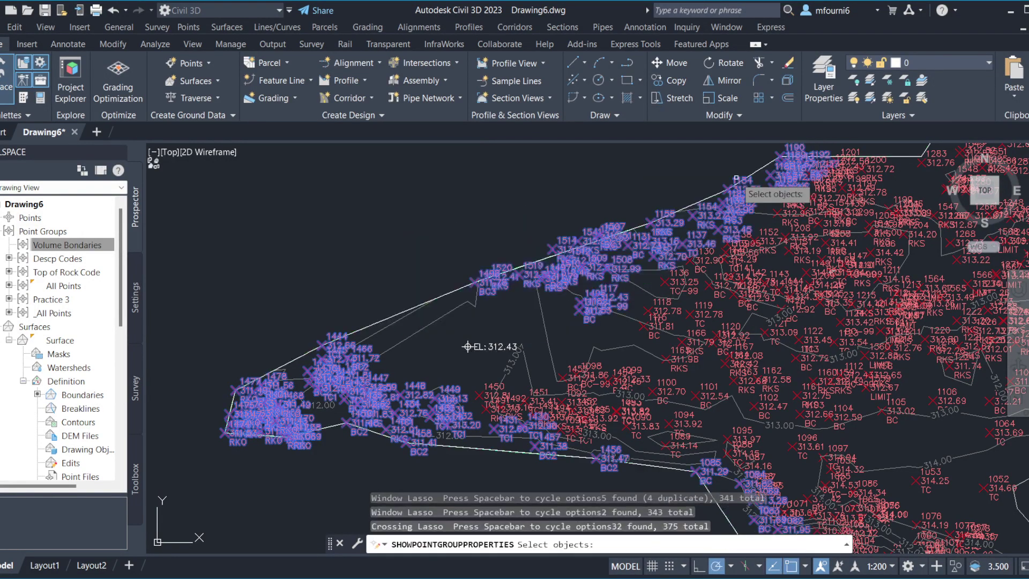
pyautogui.moveTo(788, 160); pyautogui.dragTo(268, 284, button='middle')
pyautogui.moveTo(283, 227)
pyautogui.mouseDown()
pyautogui.moveTo(490, 240)
pyautogui.moveTo(471, 170)
pyautogui.moveTo(456, 175)
pyautogui.mouseUp()
pyautogui.moveTo(455, 177); pyautogui.dragTo(236, 368, button='middle')
# Add 39 points along the upper cluster's edge plus the last few, totalling 431
pyautogui.click(265, 279)
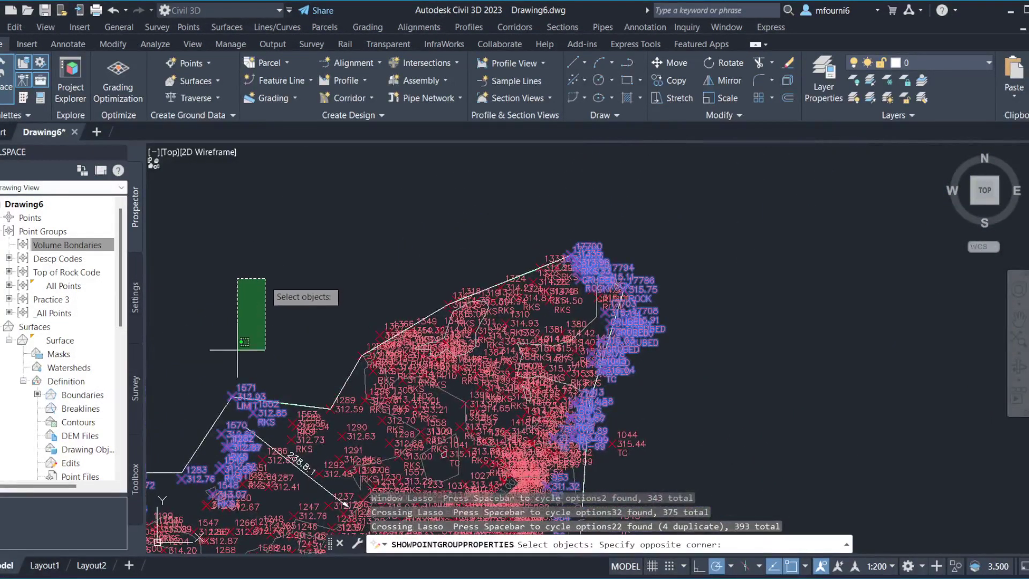
pyautogui.moveTo(237, 350); pyautogui.dragTo(624, 234)
pyautogui.moveTo(282, 357); pyautogui.dragTo(330, 428)
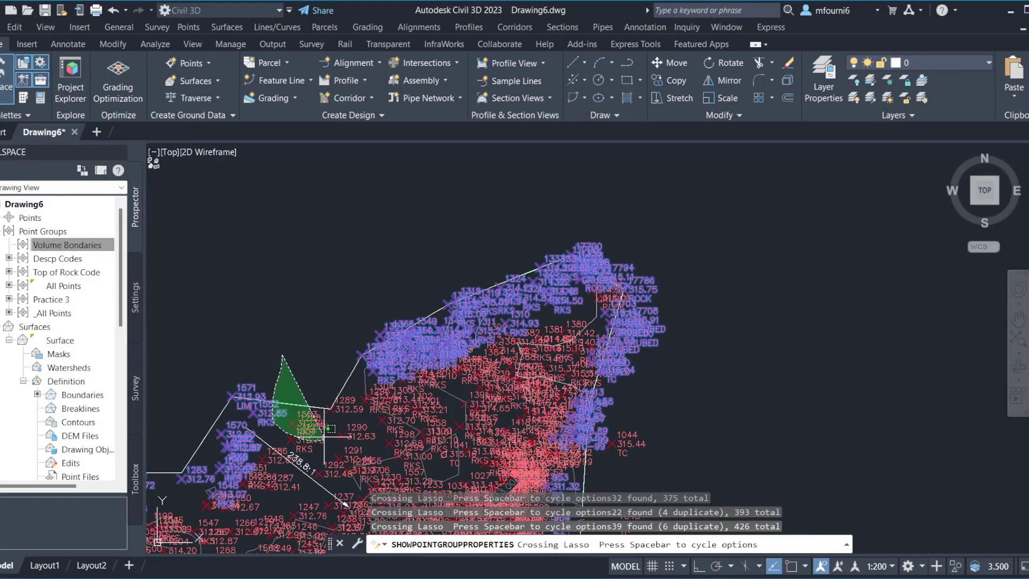
pyautogui.moveTo(369, 390); pyautogui.dragTo(370, 392)
pyautogui.moveTo(394, 466); pyautogui.dragTo(392, 233, button='middle')
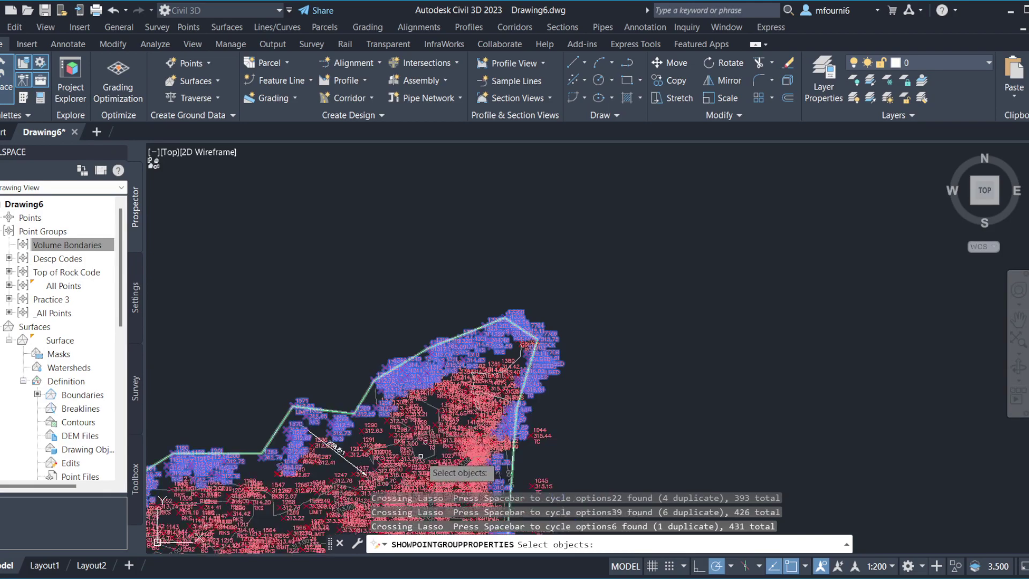
pyautogui.scroll(-3, 392, 233)
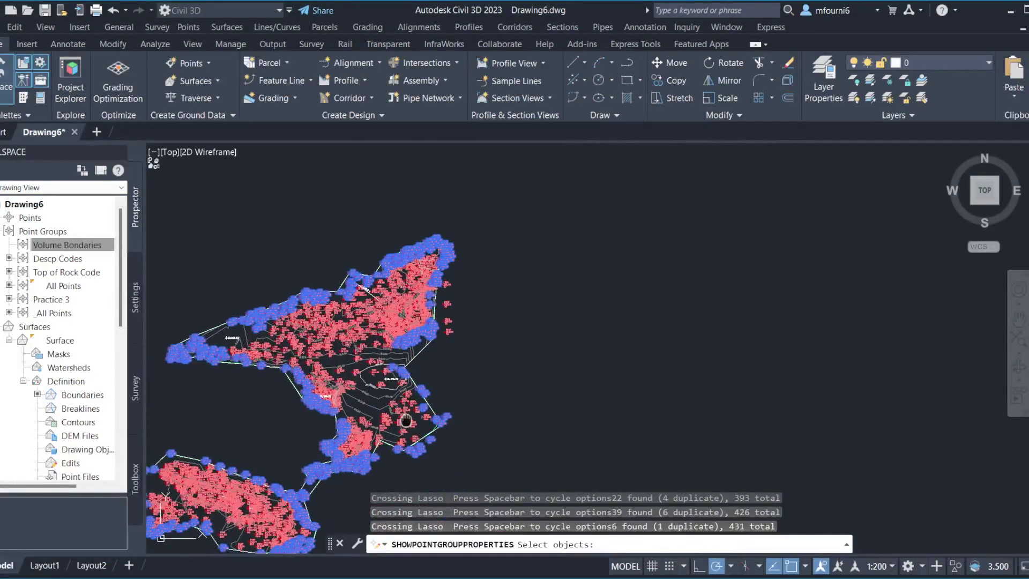
pyautogui.scroll(-1, 283, 428)
pyautogui.scroll(1, 551, 345)
pyautogui.scroll(3, 535, 346)
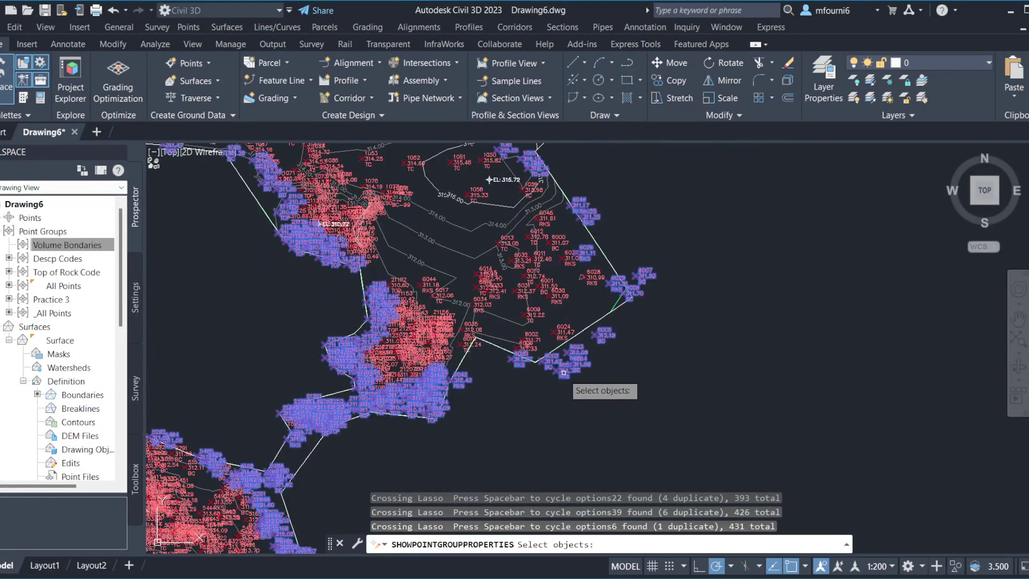
# Apply the Volume Bondaries point group changes and list the drawing's surfaces in Prospector
pyautogui.press('Return')
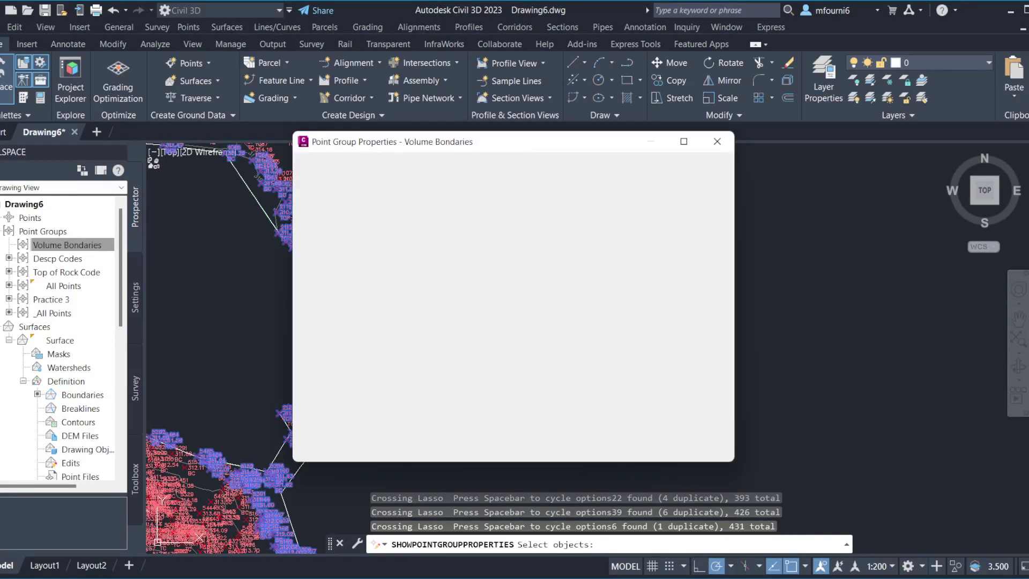
pyautogui.press('Return')
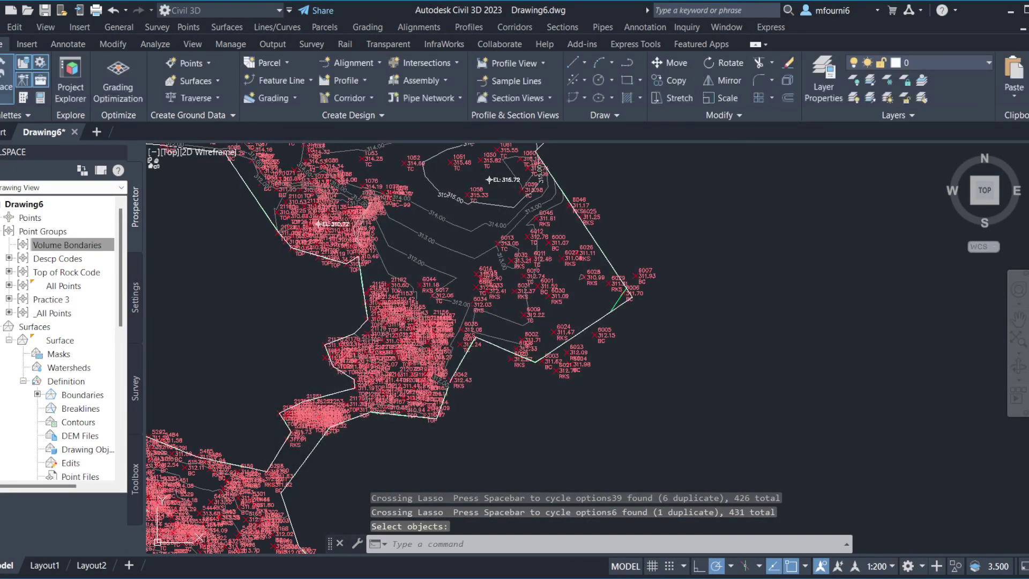
pyautogui.scroll(-4, 375, 375)
pyautogui.scroll(2, 446, 393)
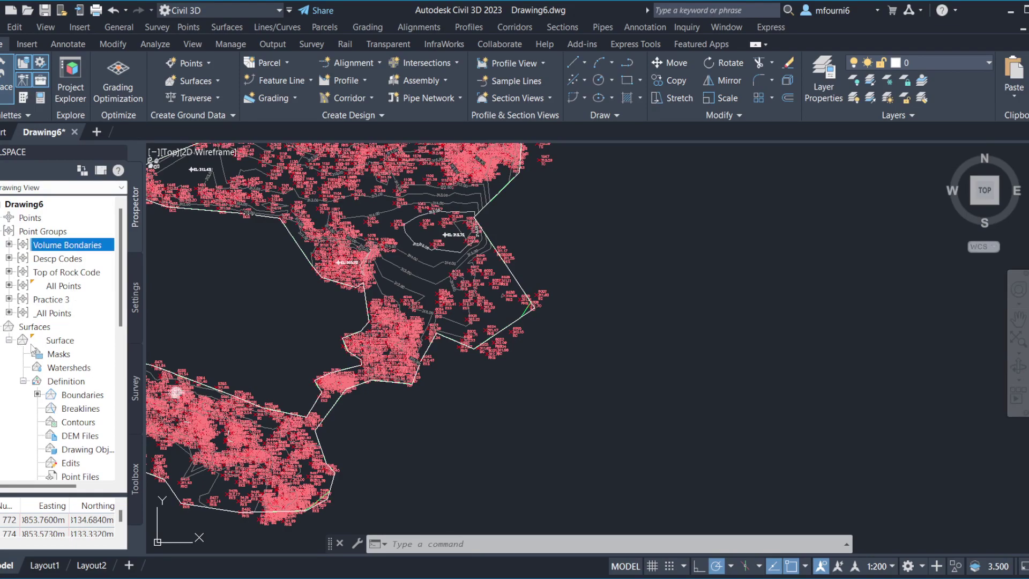
pyautogui.click(37, 328)
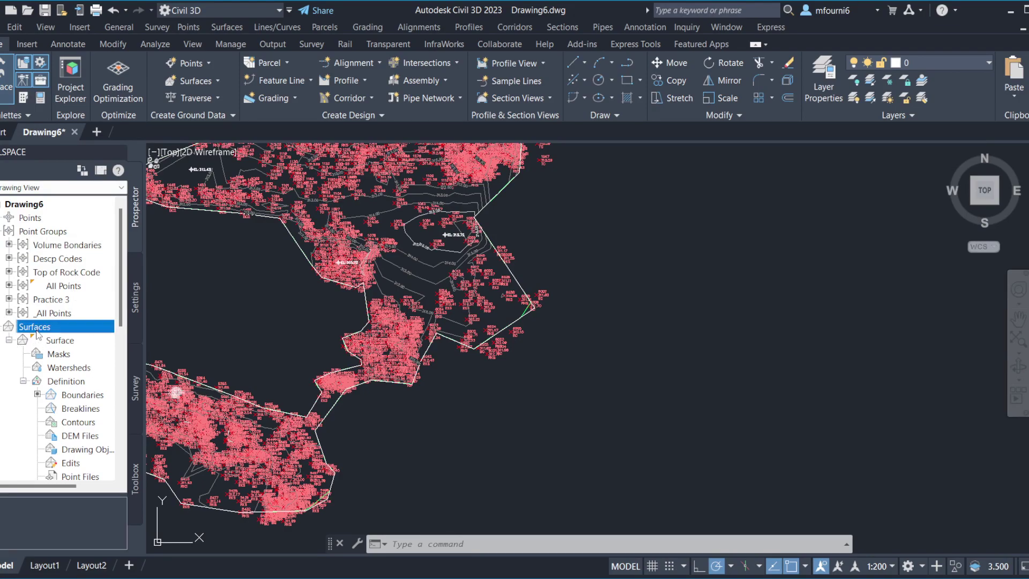
pyautogui.click(161, 27)
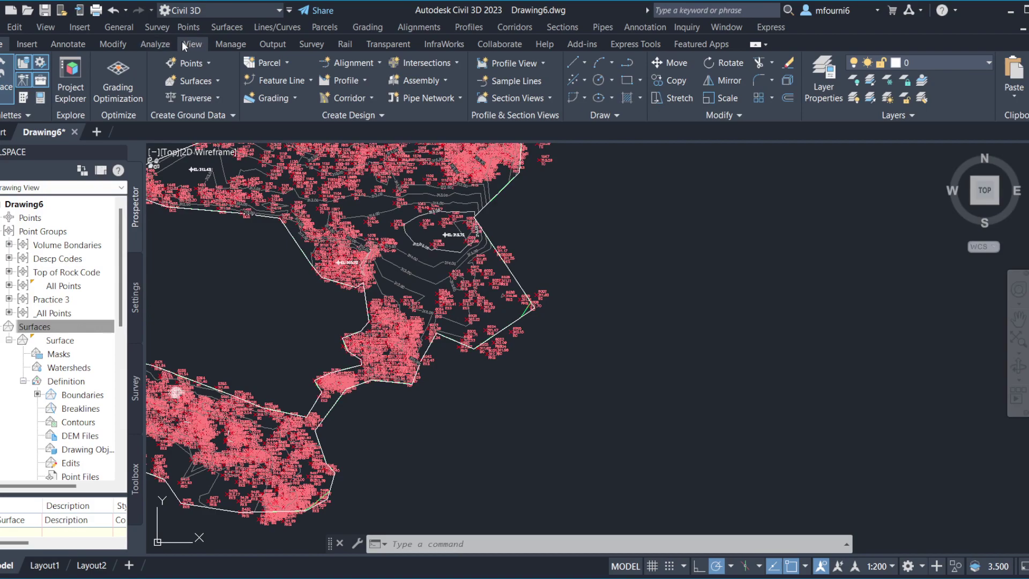
pyautogui.click(155, 45)
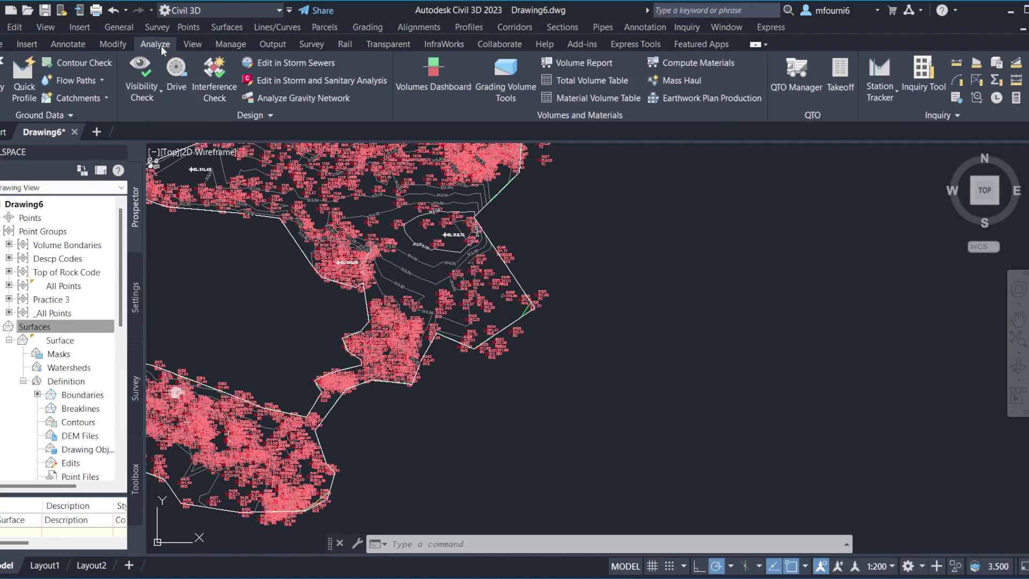
pyautogui.click(443, 87)
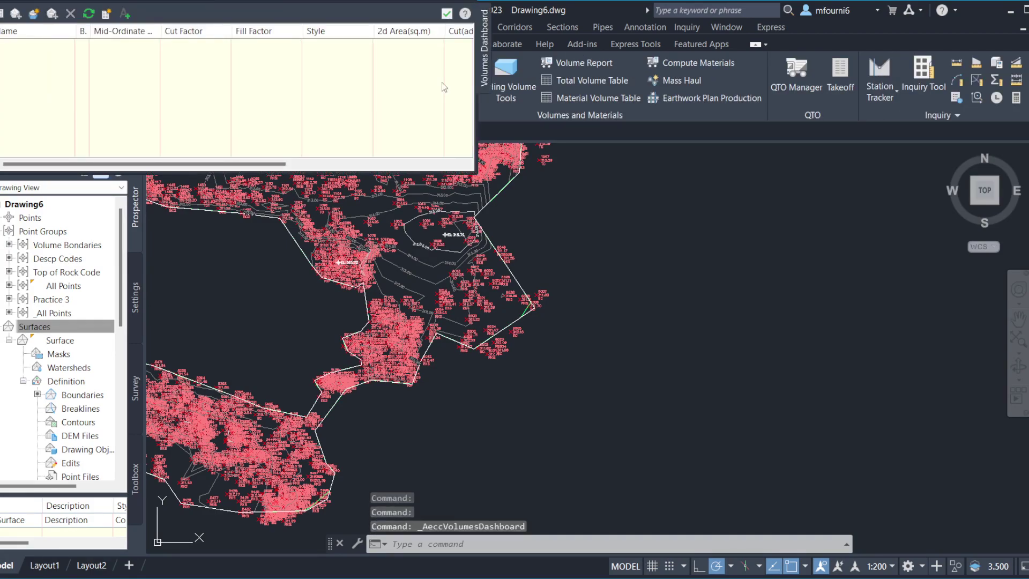
pyautogui.click(32, 19)
pyautogui.click(597, 250)
pyautogui.write('volume')
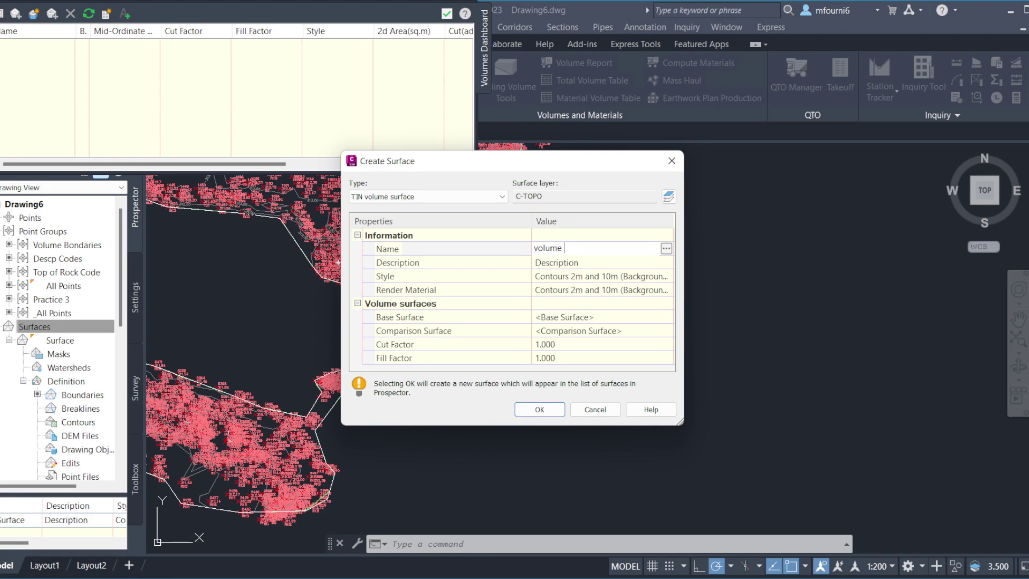
pyautogui.click(575, 319)
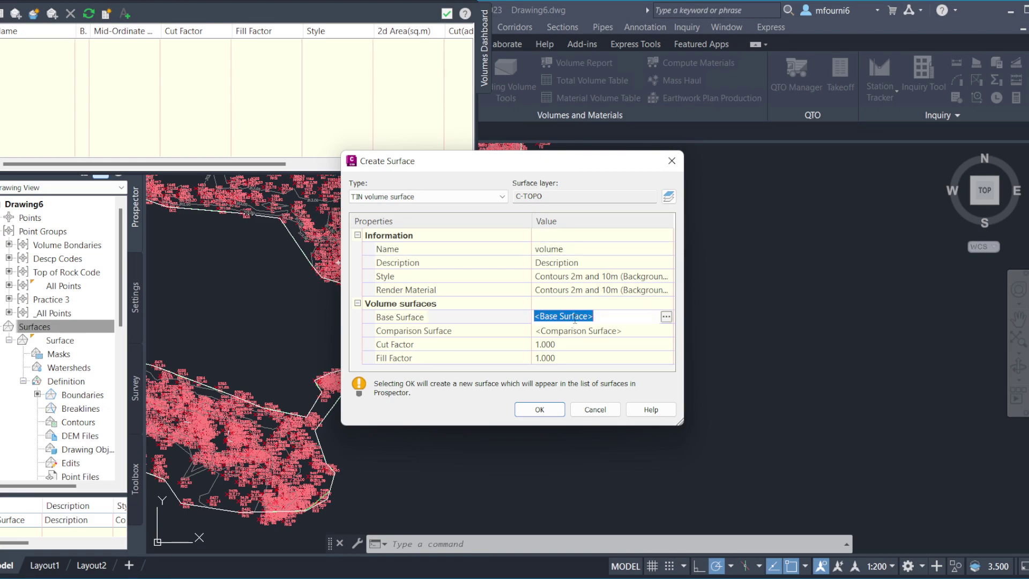
pyautogui.click(666, 318)
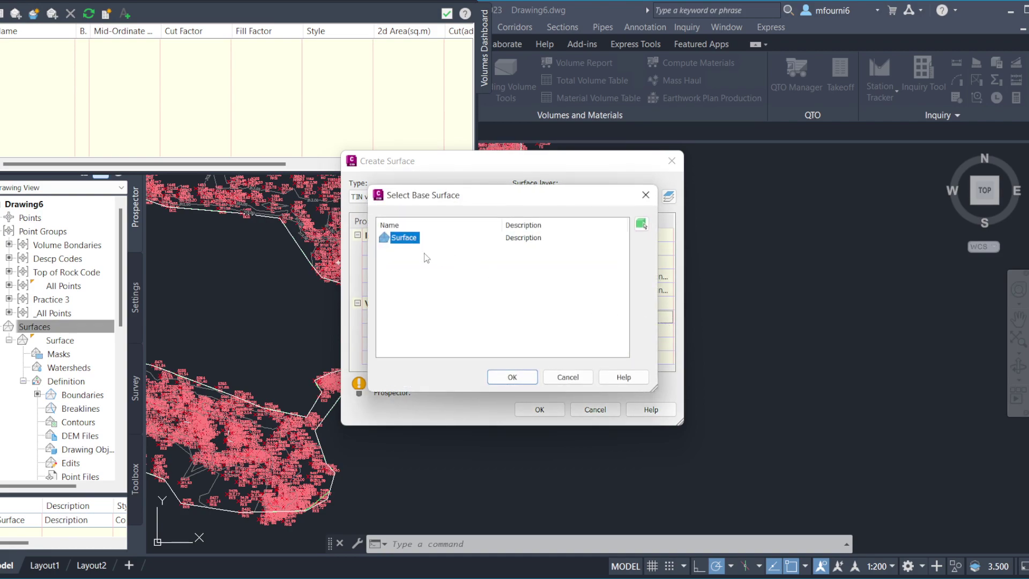
pyautogui.click(561, 379)
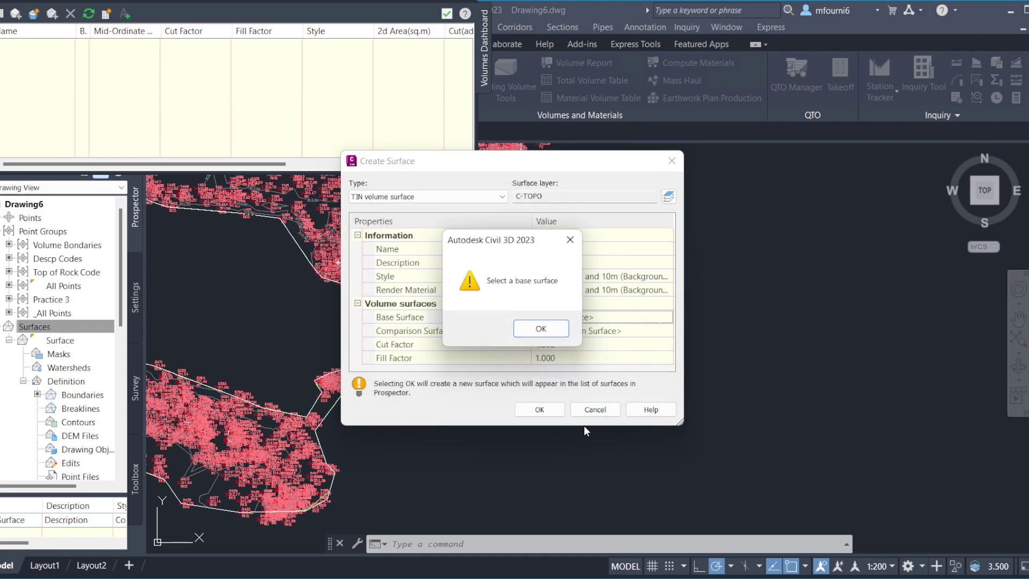
pyautogui.click(540, 328)
pyautogui.click(595, 410)
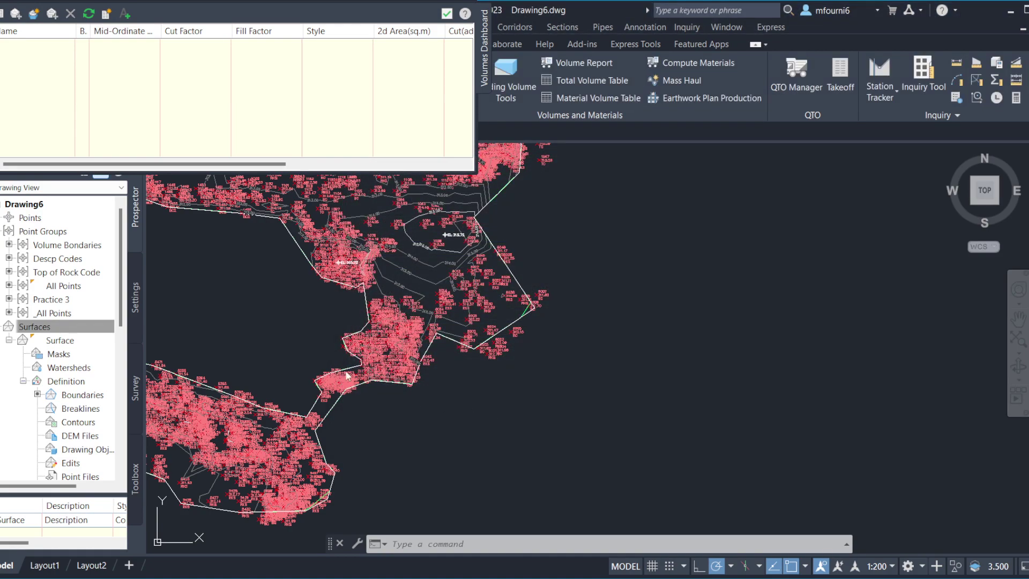
pyautogui.moveTo(301, 322); pyautogui.dragTo(649, 416, button='middle')
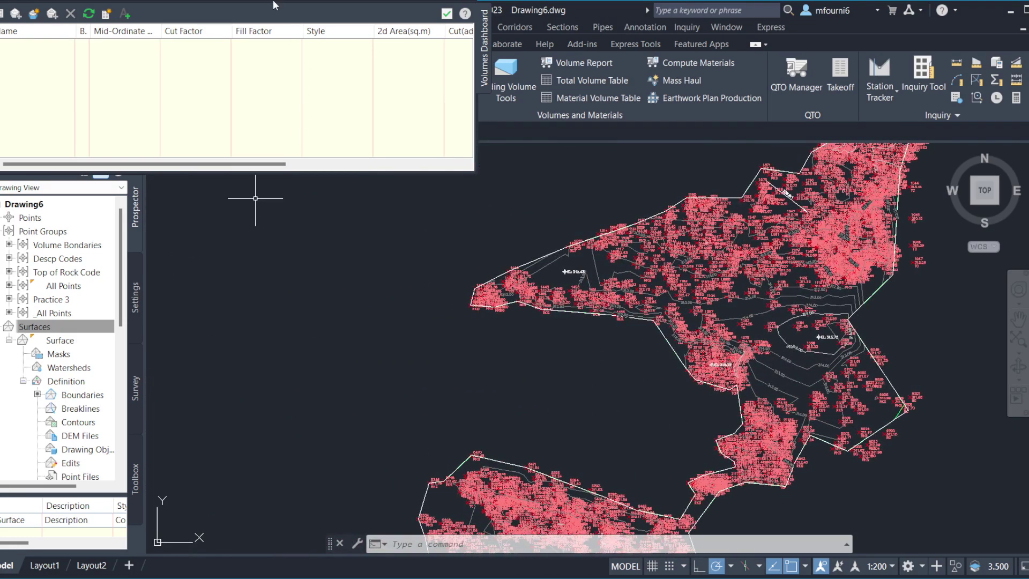
# Create a new TIN surface named base surface
pyautogui.rightClick(42, 331)
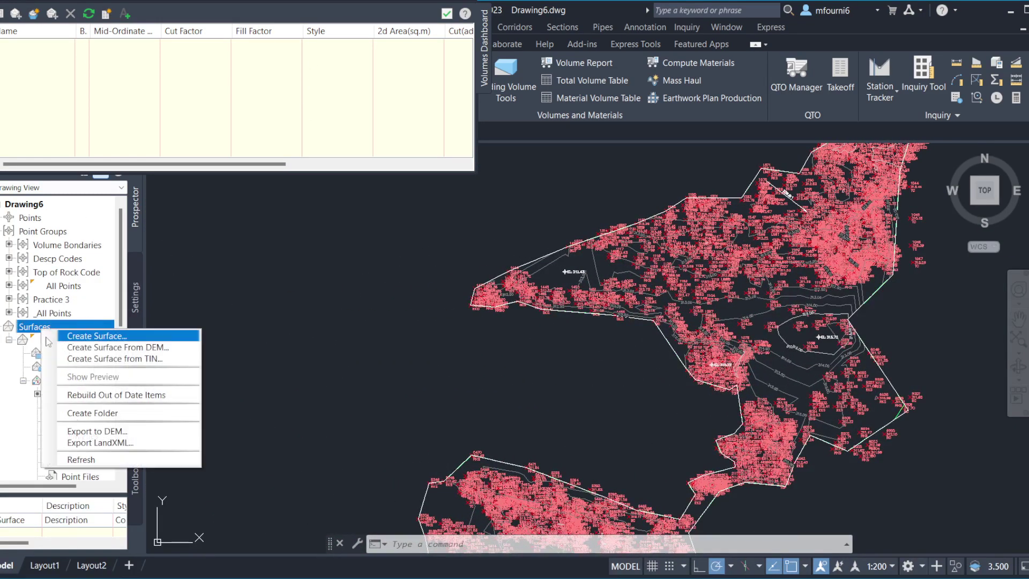
pyautogui.click(102, 336)
pyautogui.write('base surface')
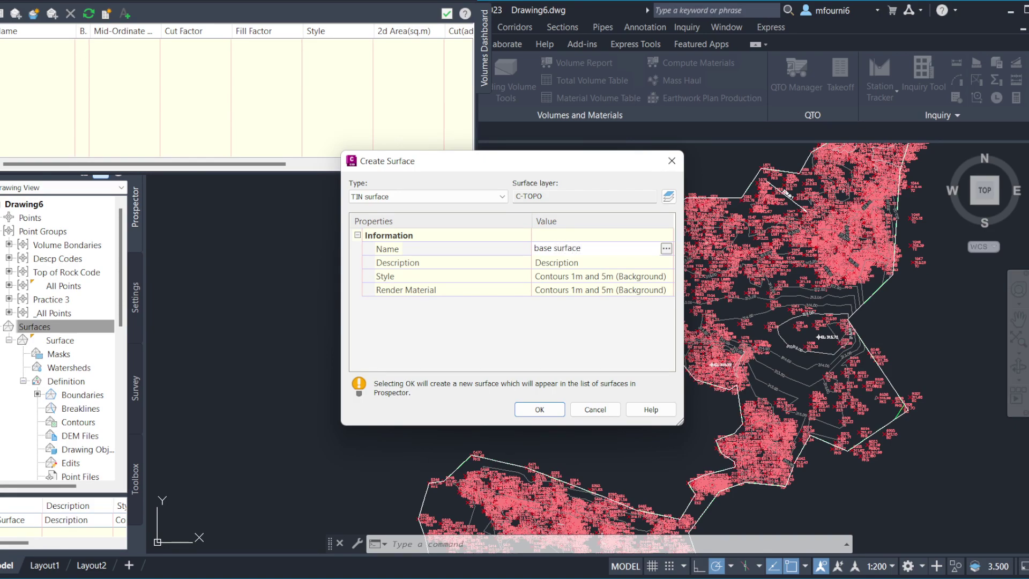
pyautogui.click(540, 410)
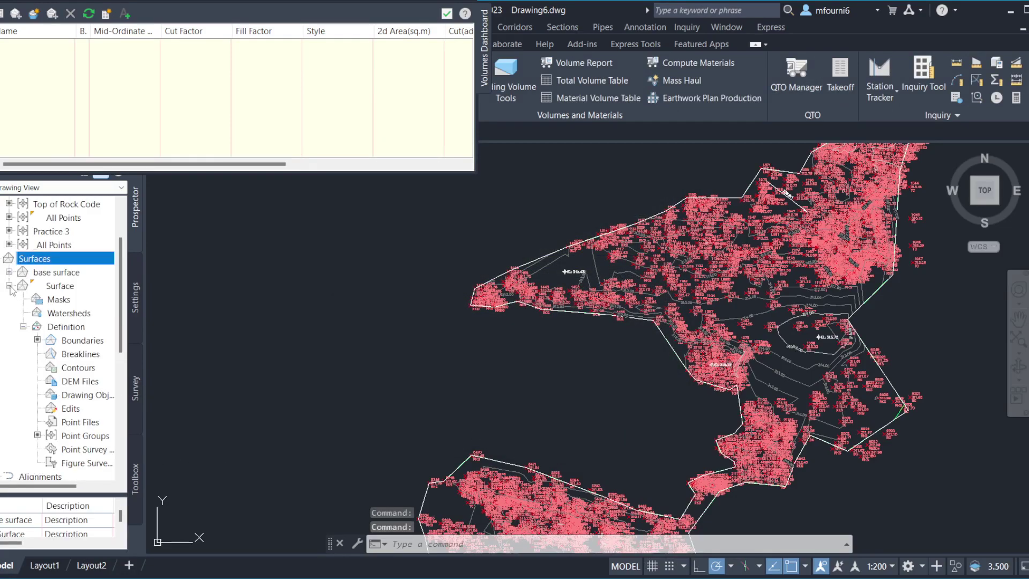
# Add the Volume Bondaries point group to base surface's definition
pyautogui.click(8, 286)
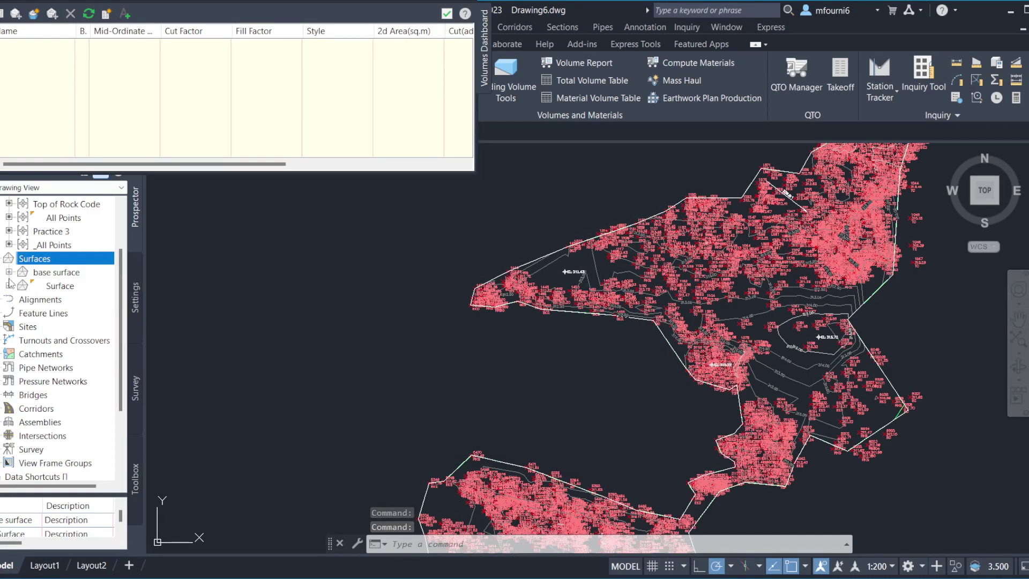
pyautogui.click(8, 272)
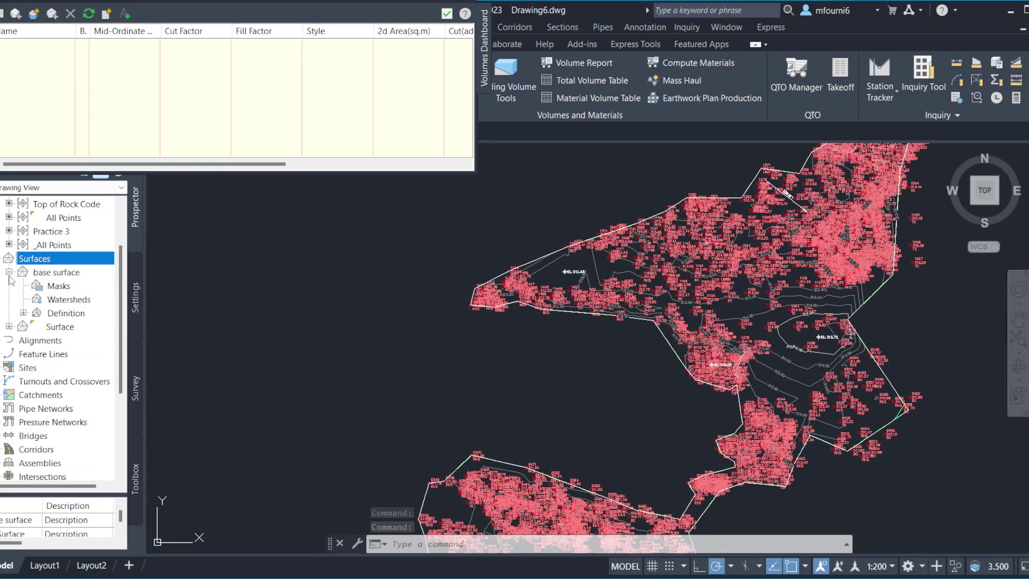
pyautogui.click(49, 317)
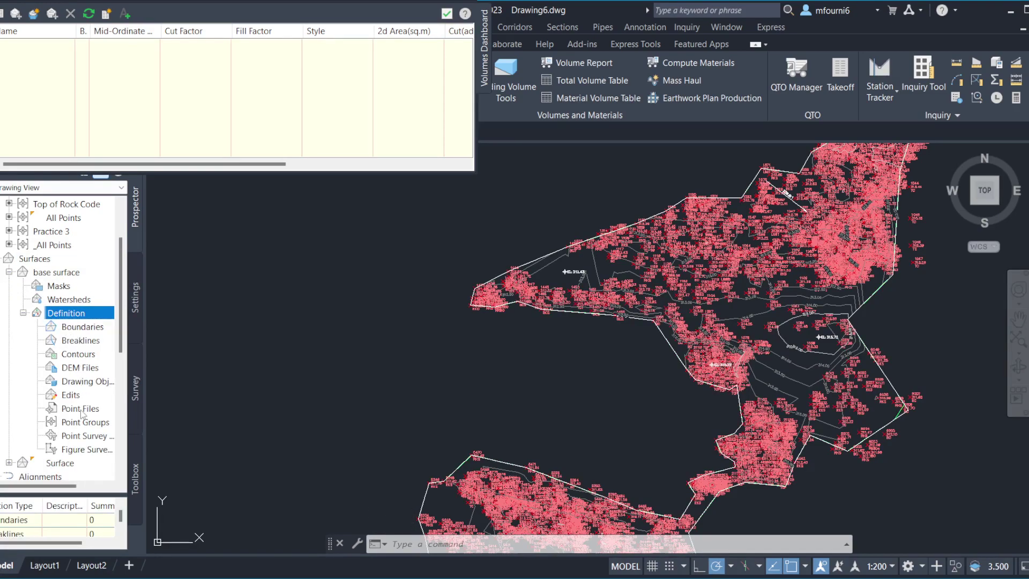
pyautogui.click(78, 423)
pyautogui.rightClick(78, 424)
pyautogui.click(102, 433)
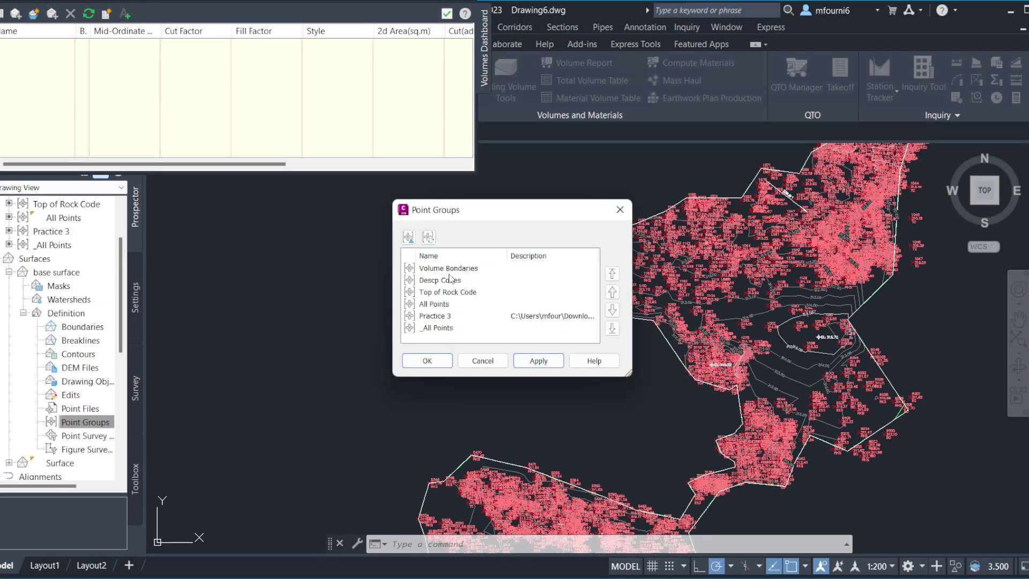
pyautogui.click(456, 269)
pyautogui.click(433, 362)
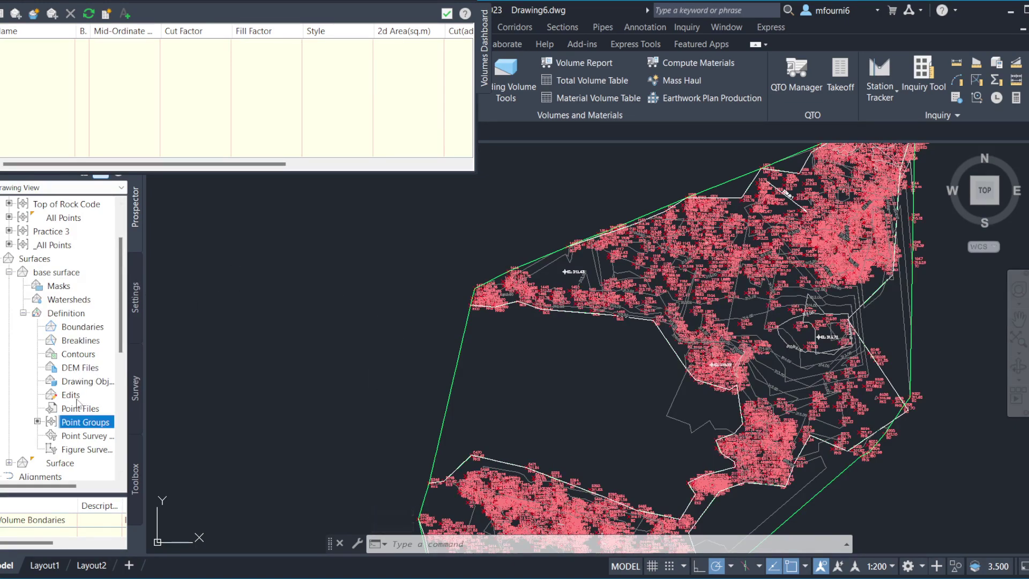
# Add an Outer boundary to base surface by picking the site outline polyline
pyautogui.click(65, 333)
pyautogui.rightClick(81, 328)
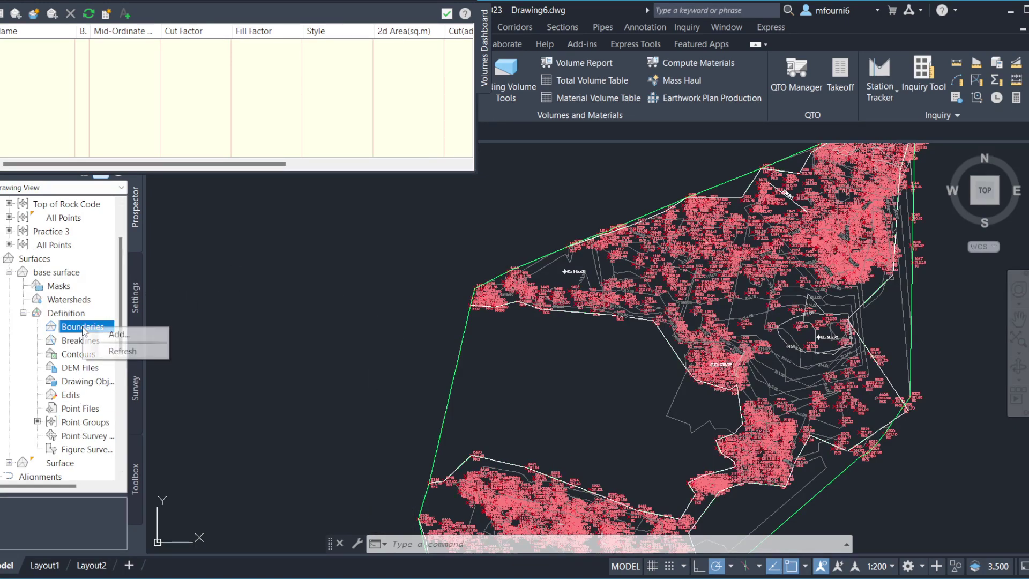
pyautogui.click(146, 335)
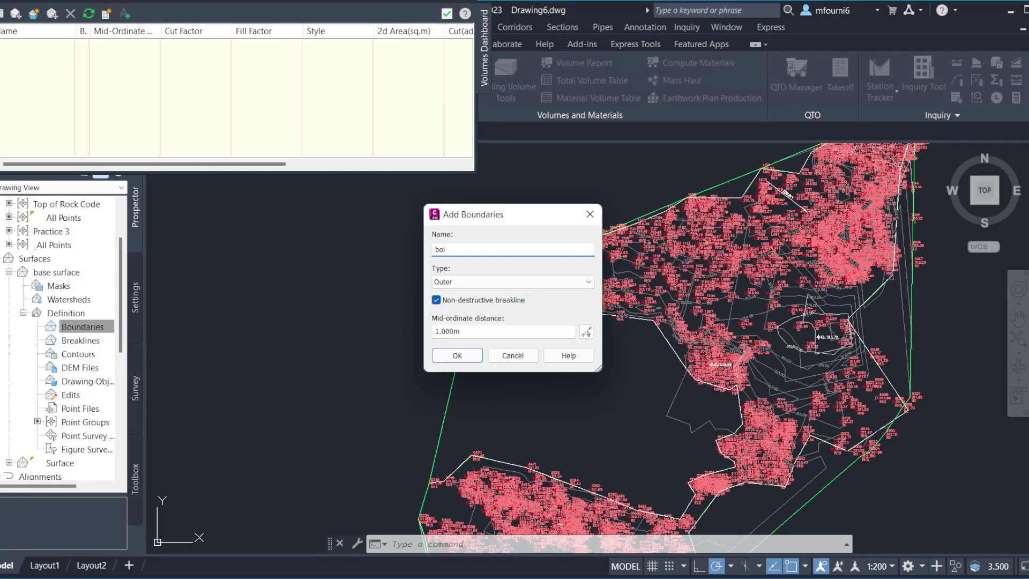
pyautogui.press('Return')
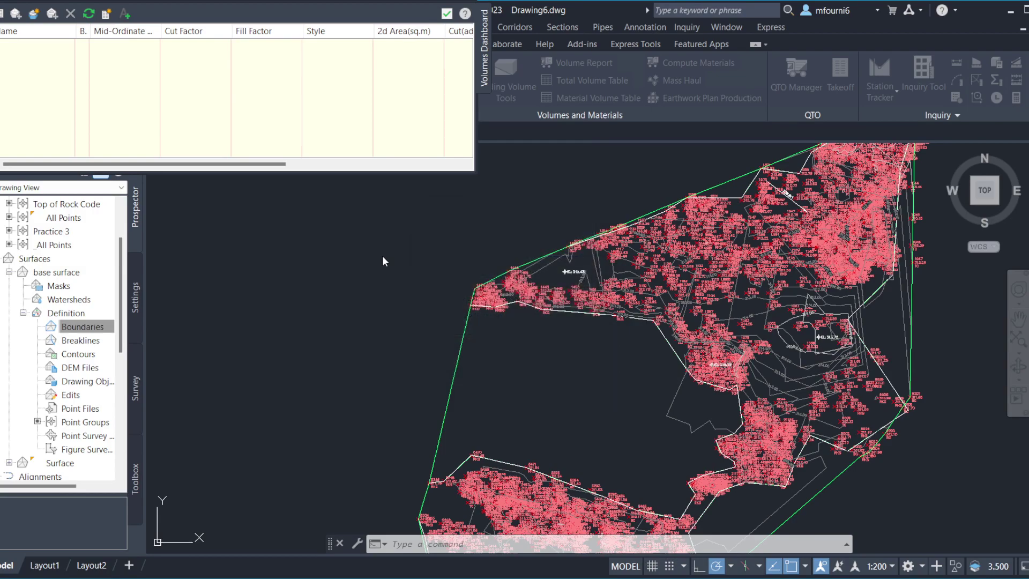
pyautogui.click(665, 341)
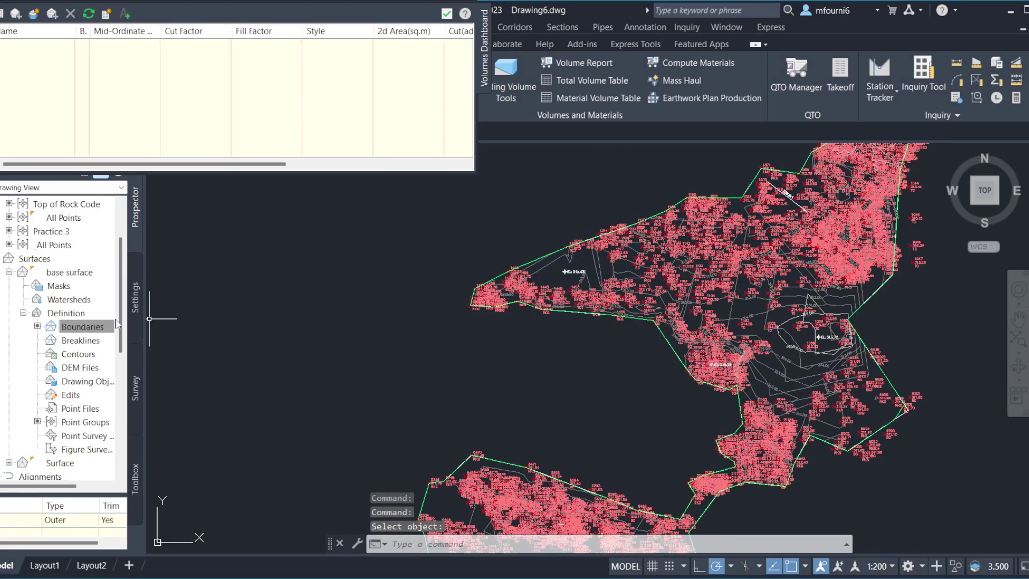
# Create volume surface 'Volume' with Surface as base and base surface as comparison
pyautogui.click(30, 16)
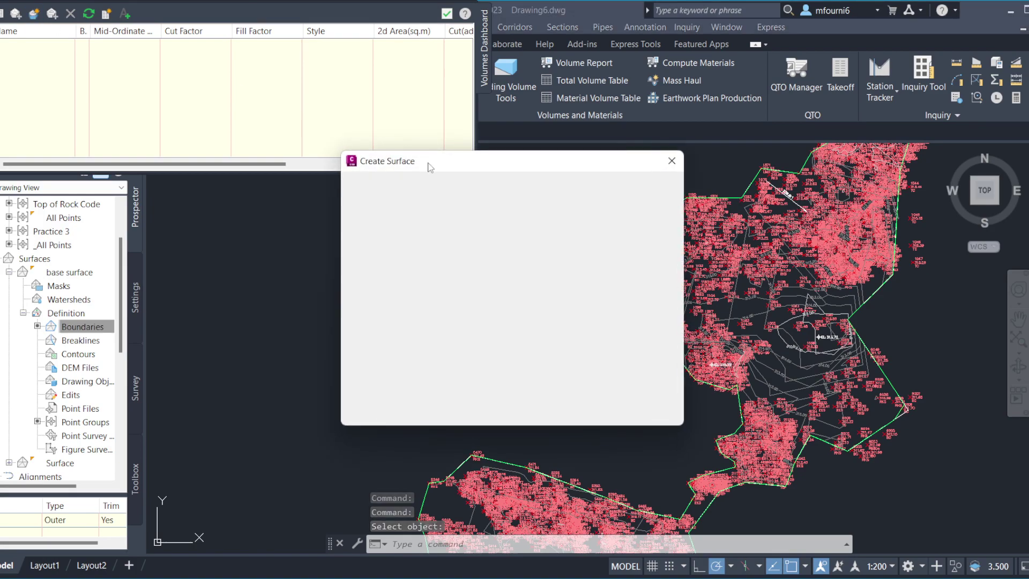
pyautogui.click(588, 252)
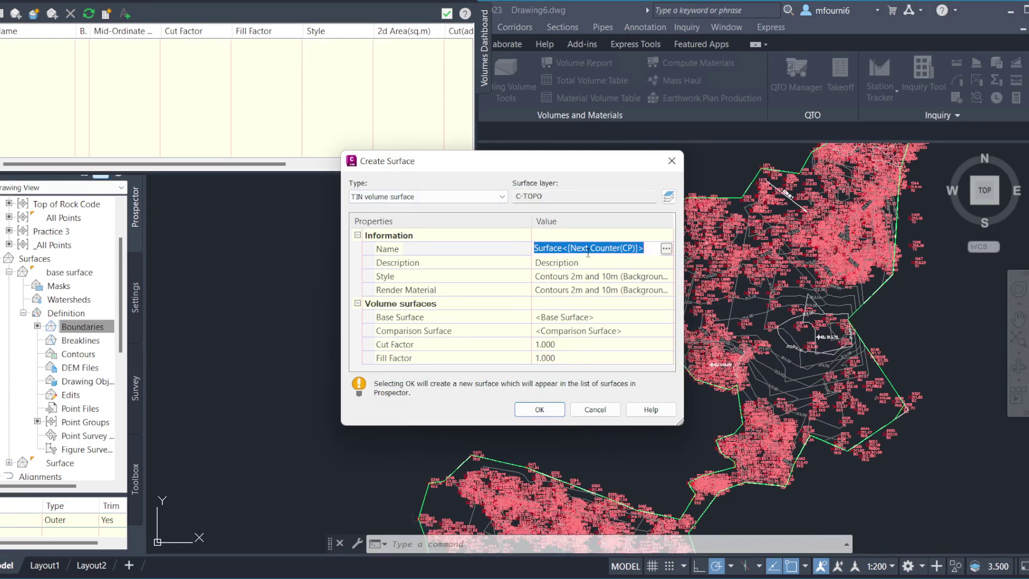
pyautogui.write('Volume')
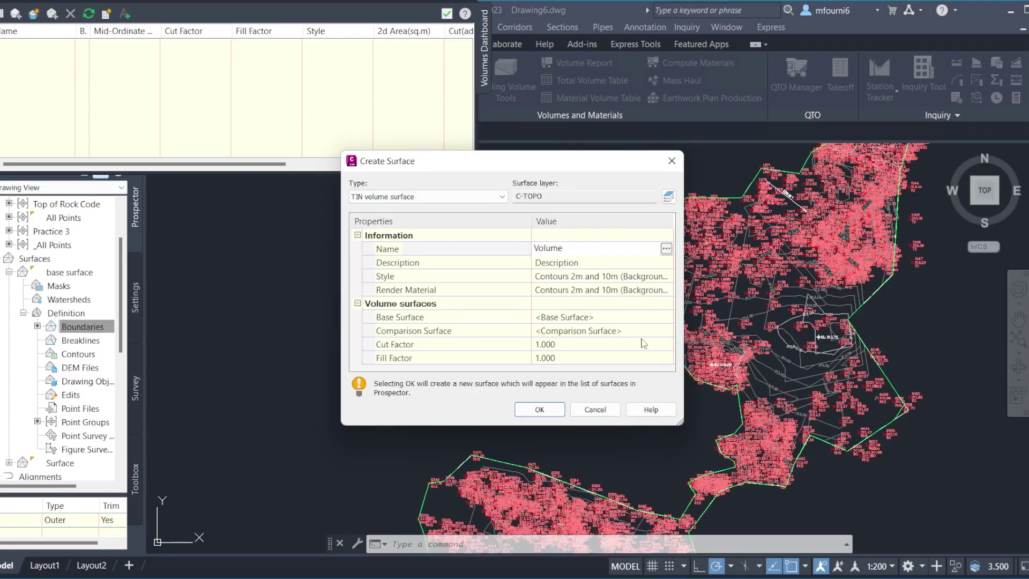
pyautogui.click(596, 317)
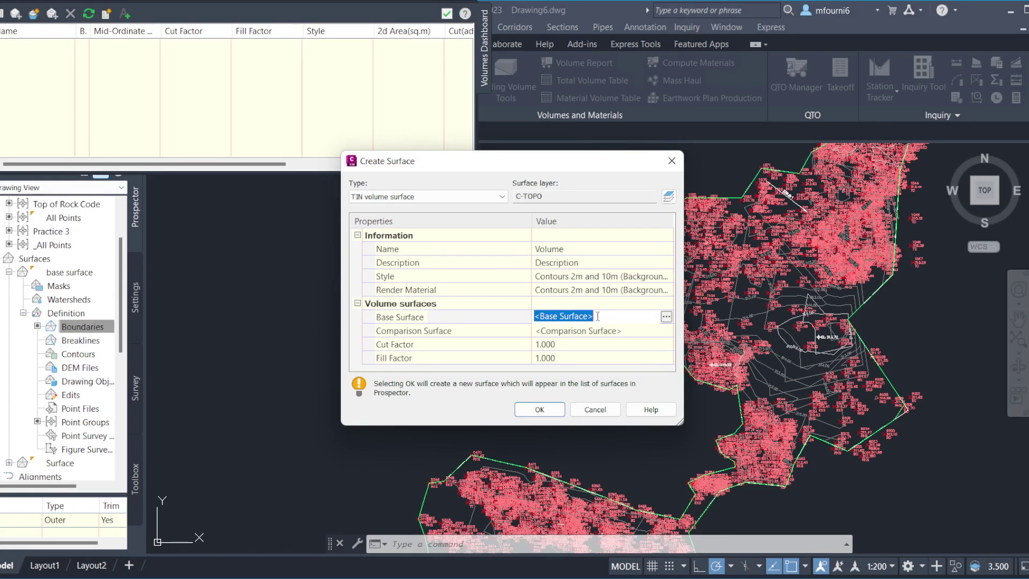
pyautogui.click(665, 316)
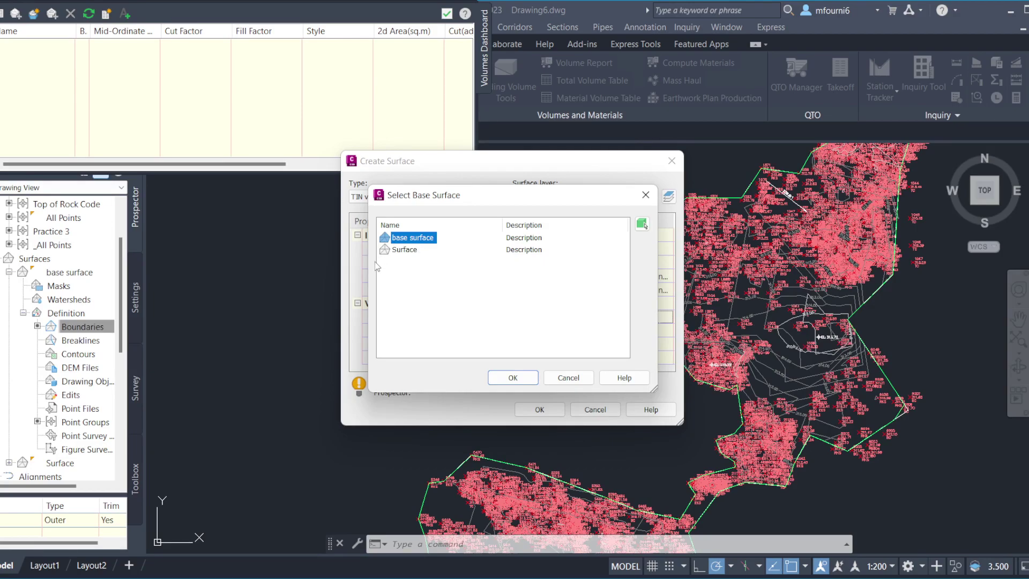
pyautogui.doubleClick(404, 250)
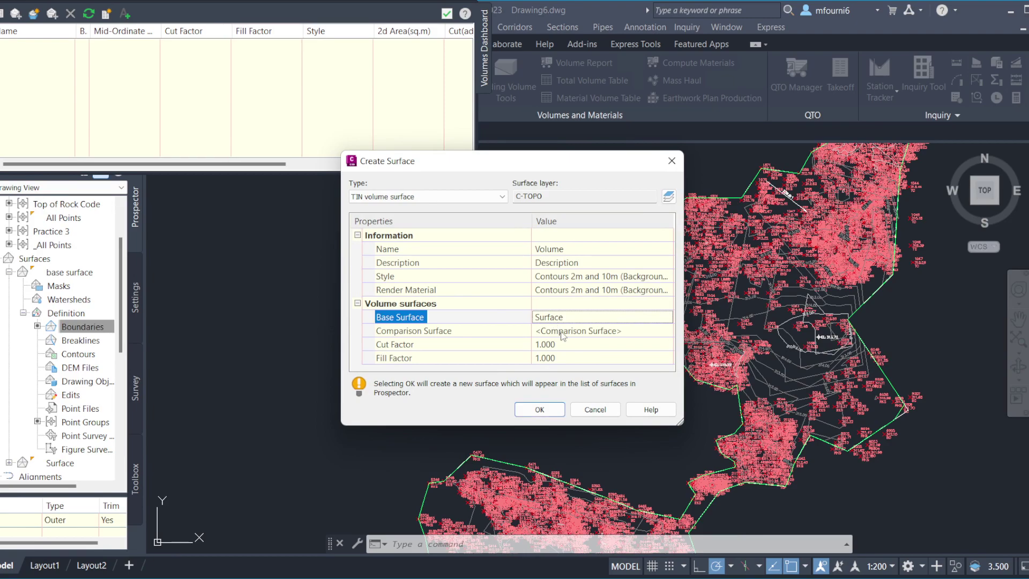
pyautogui.click(564, 331)
pyautogui.click(666, 330)
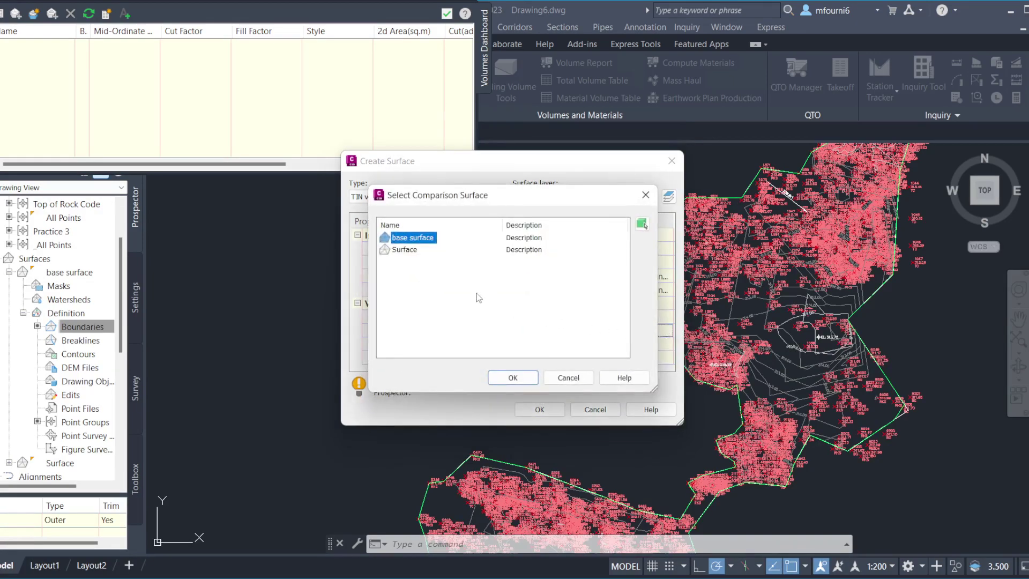
pyautogui.doubleClick(410, 239)
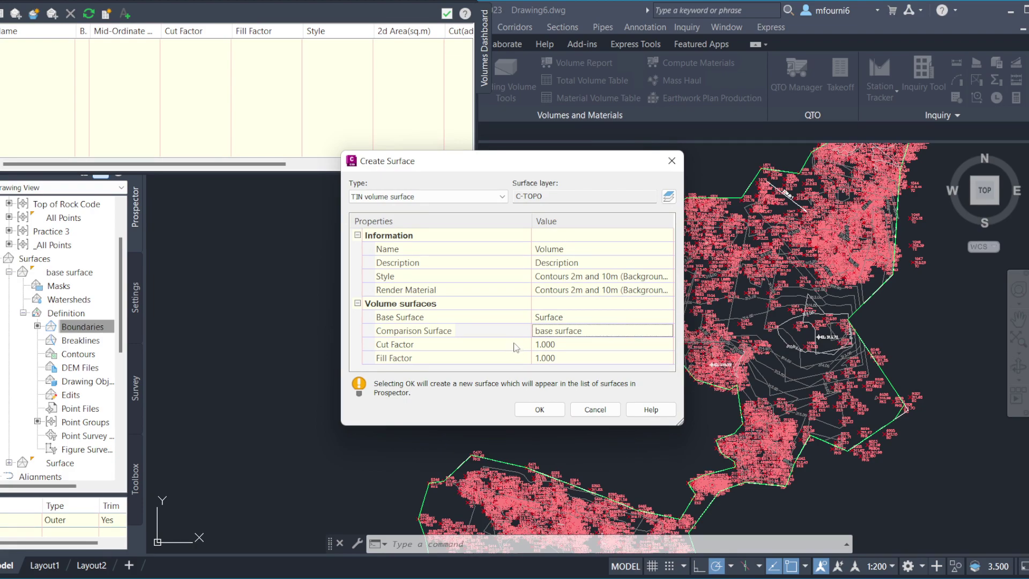
pyautogui.click(539, 410)
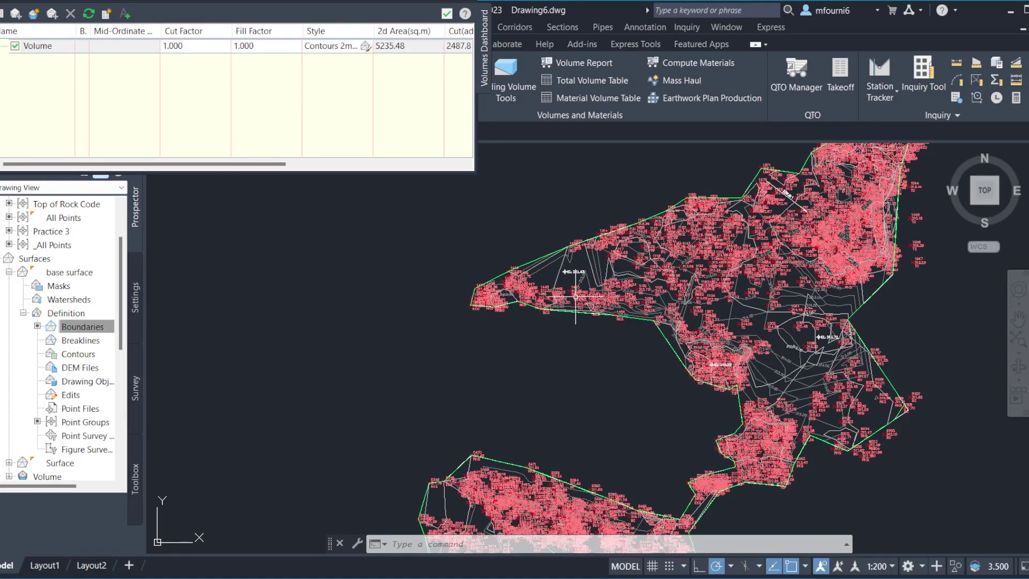
# Close the Volumes Dashboard palette
pyautogui.scroll(-2, 482, 260)
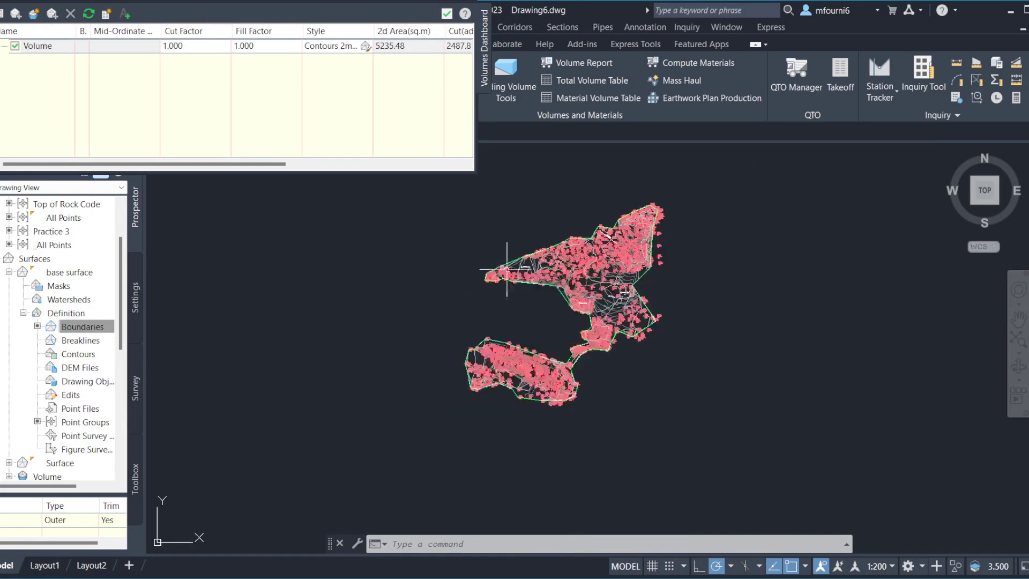
pyautogui.scroll(4, 521, 268)
pyautogui.scroll(-2, 541, 241)
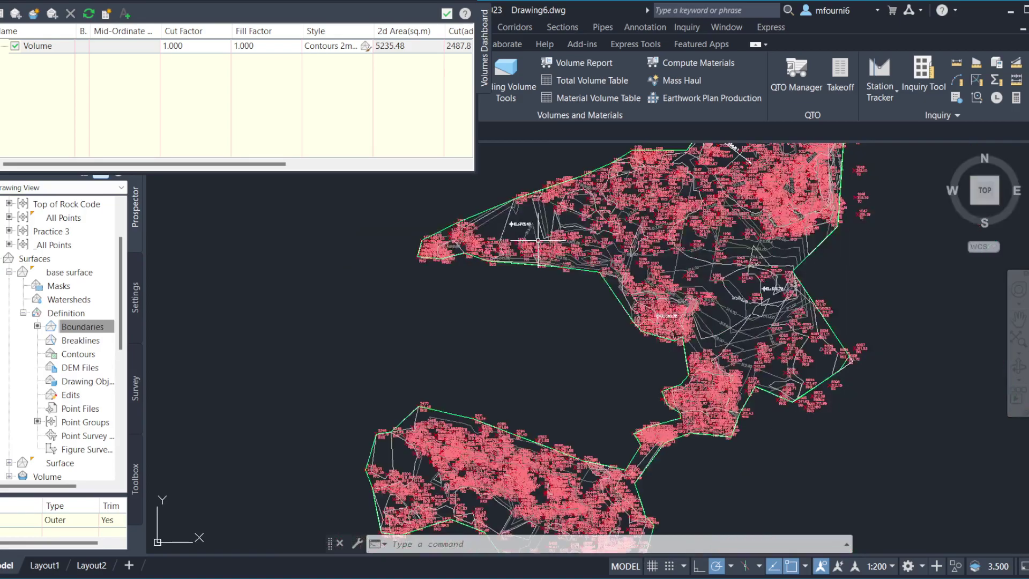
pyautogui.click(484, 6)
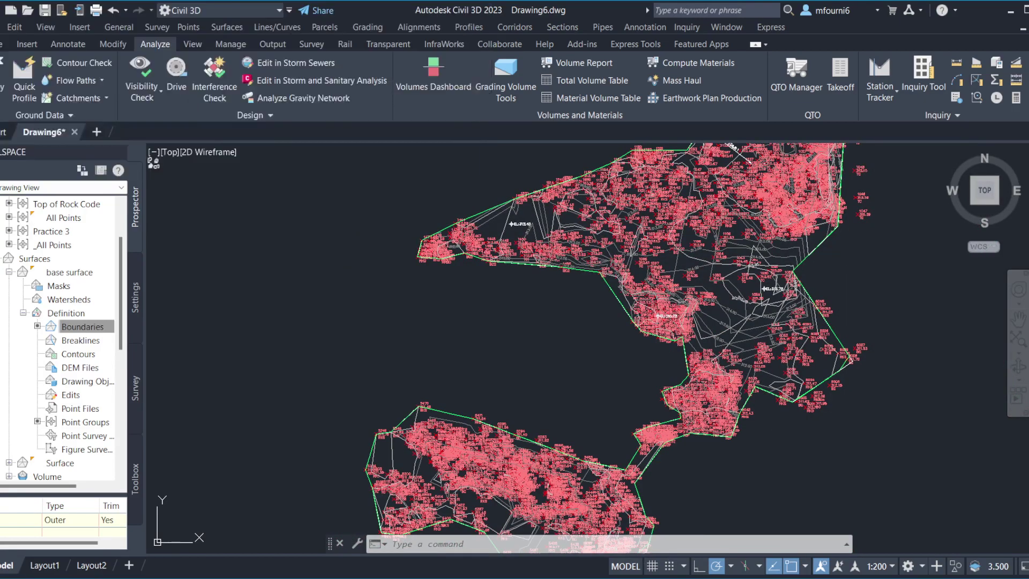
# Zoom in and select base surface in the drawing, cancelling once with Esc
pyautogui.scroll(-1, 549, 245)
pyautogui.scroll(3, 584, 246)
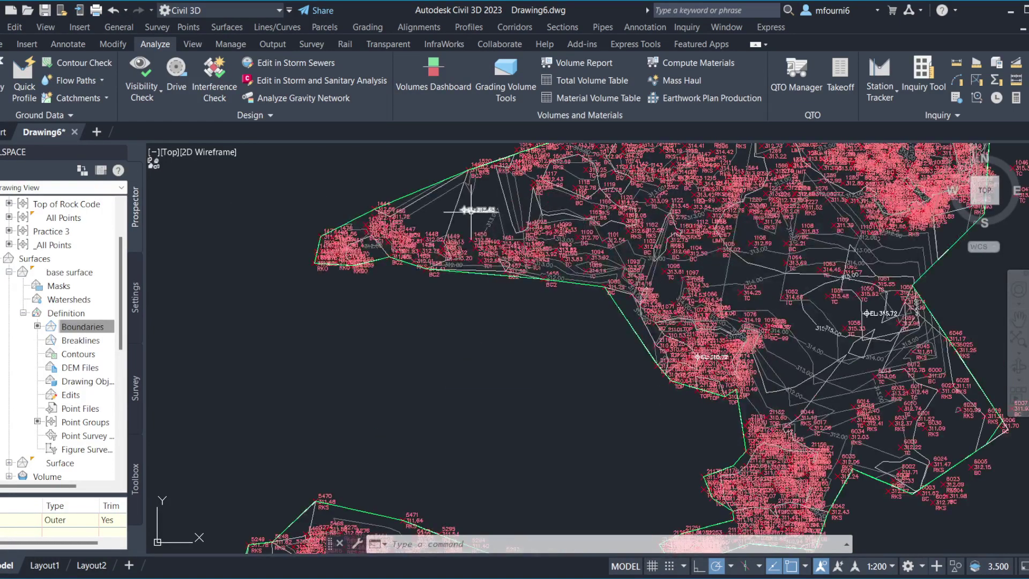
pyautogui.click(857, 381)
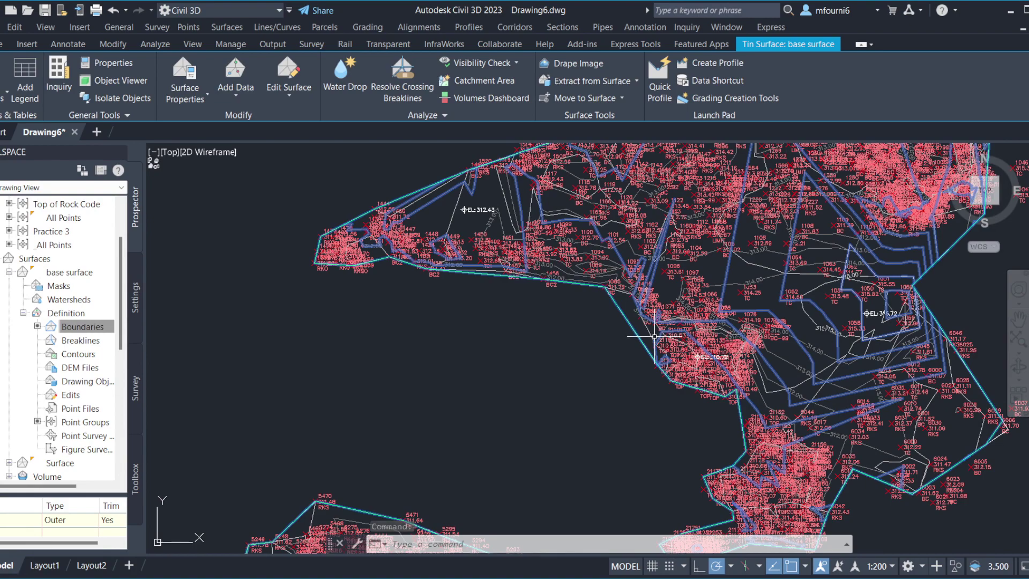
pyautogui.press('Escape')
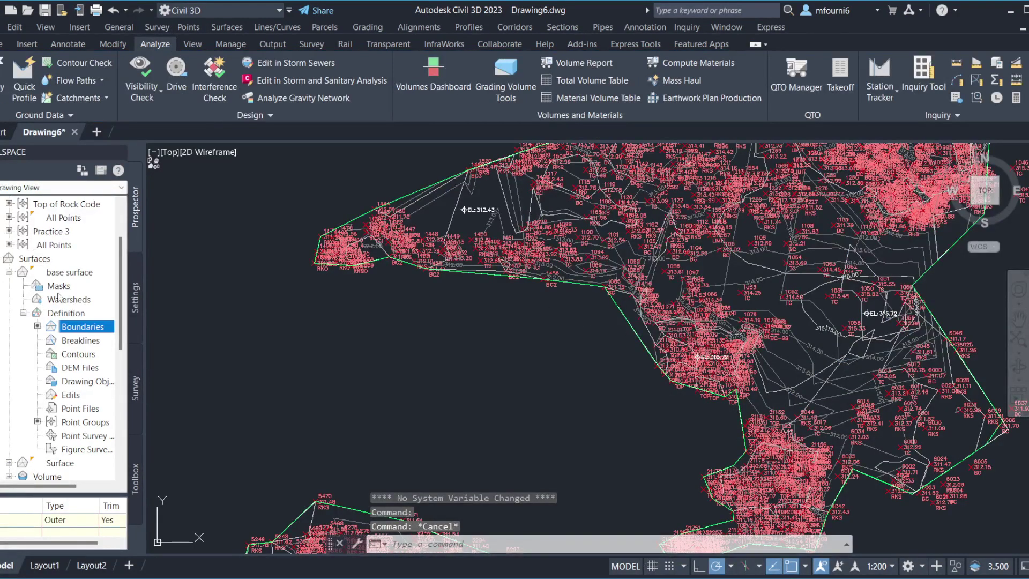
pyautogui.scroll(2, 61, 289)
pyautogui.scroll(-2, 835, 349)
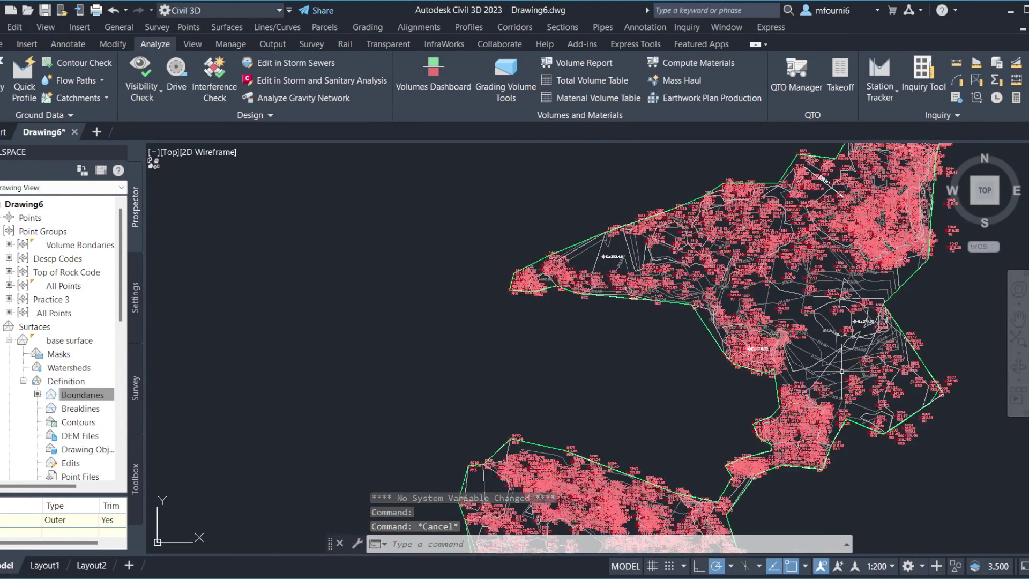
pyautogui.click(830, 351)
pyautogui.scroll(5, 819, 348)
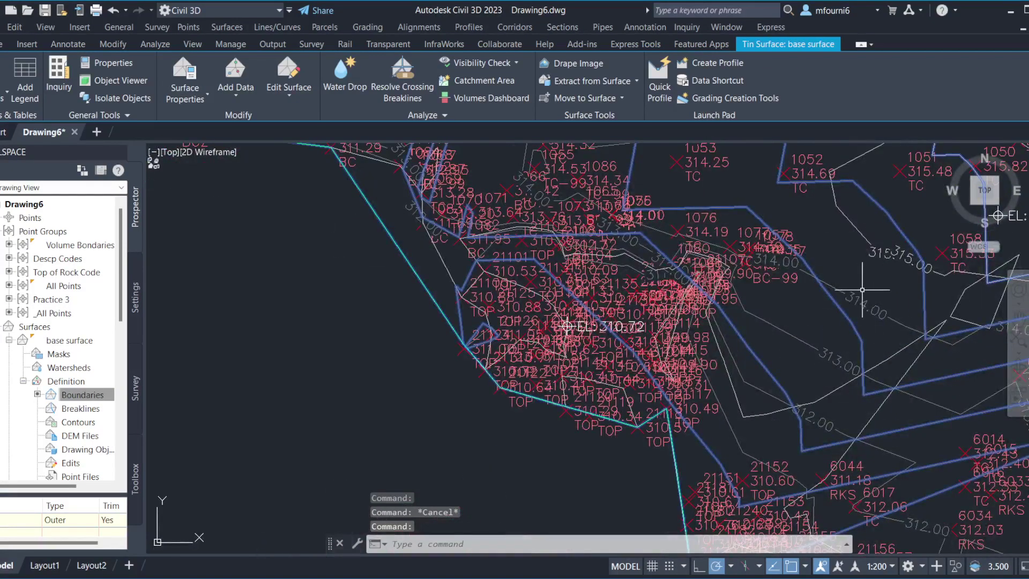
pyautogui.scroll(-2, 859, 292)
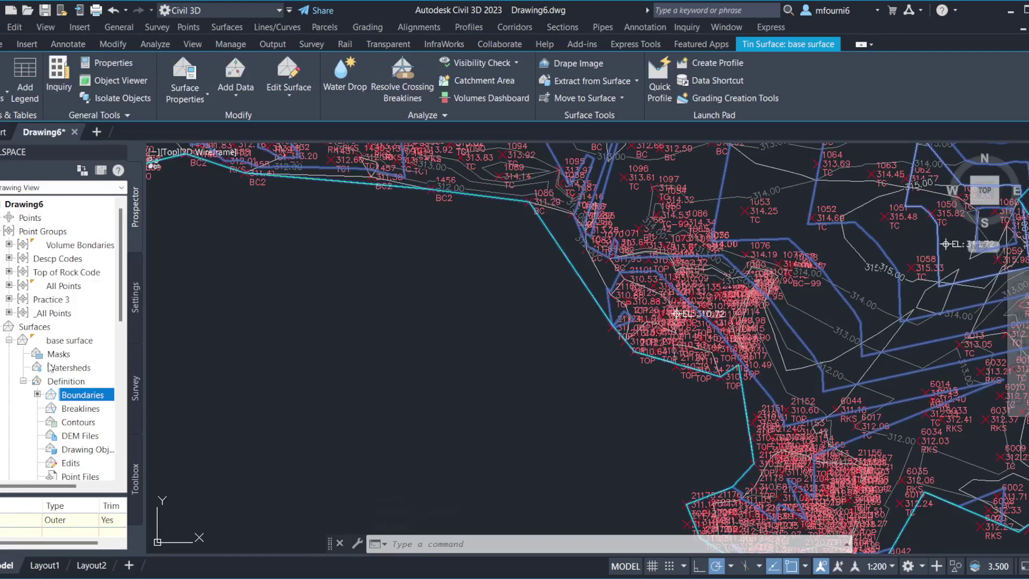
# Change base surface's style from Contours 1m and 5m (Background) to Border Only
pyautogui.rightClick(63, 346)
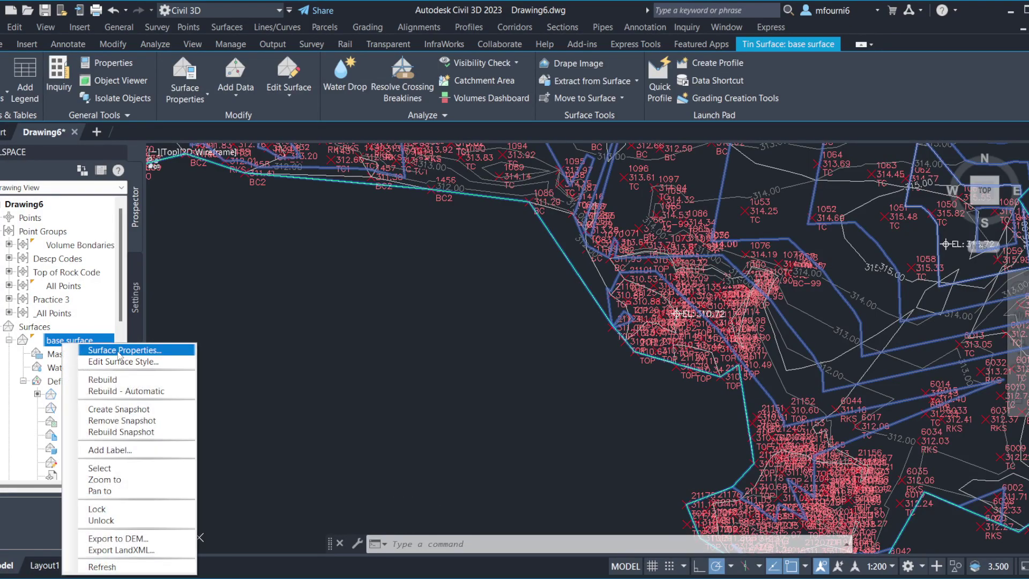
pyautogui.click(254, 297)
pyautogui.click(444, 297)
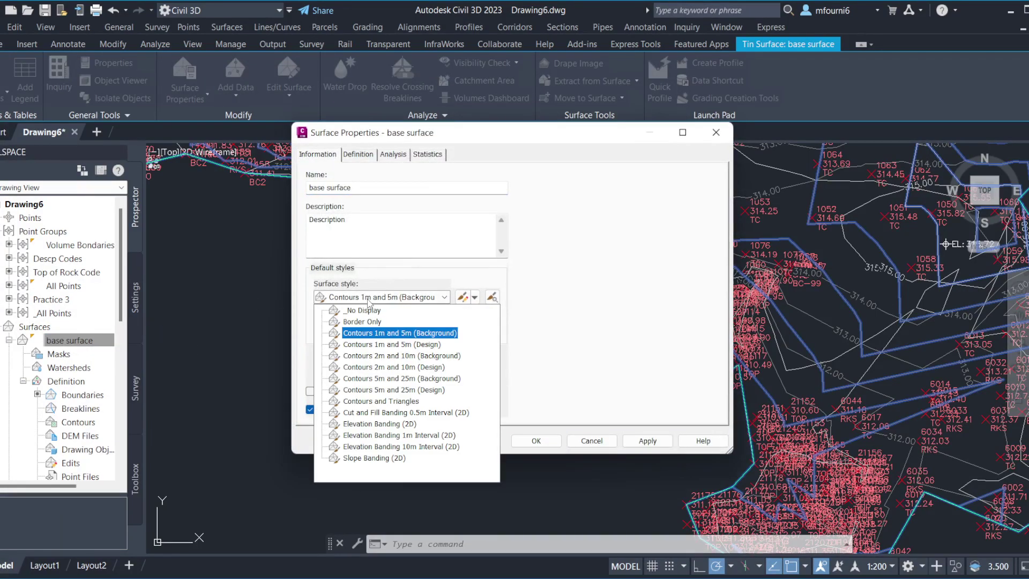
pyautogui.click(359, 304)
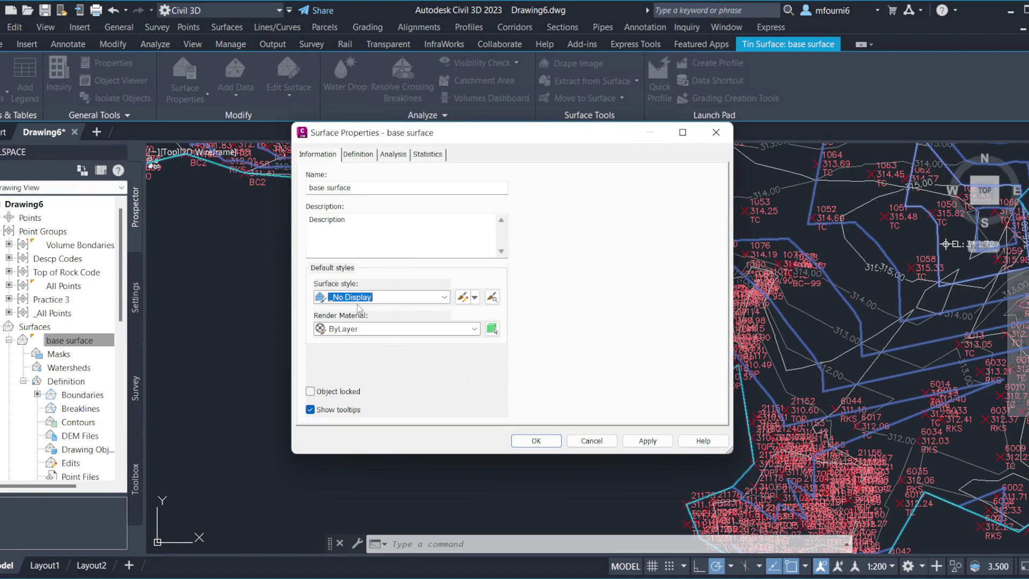
pyautogui.click(374, 298)
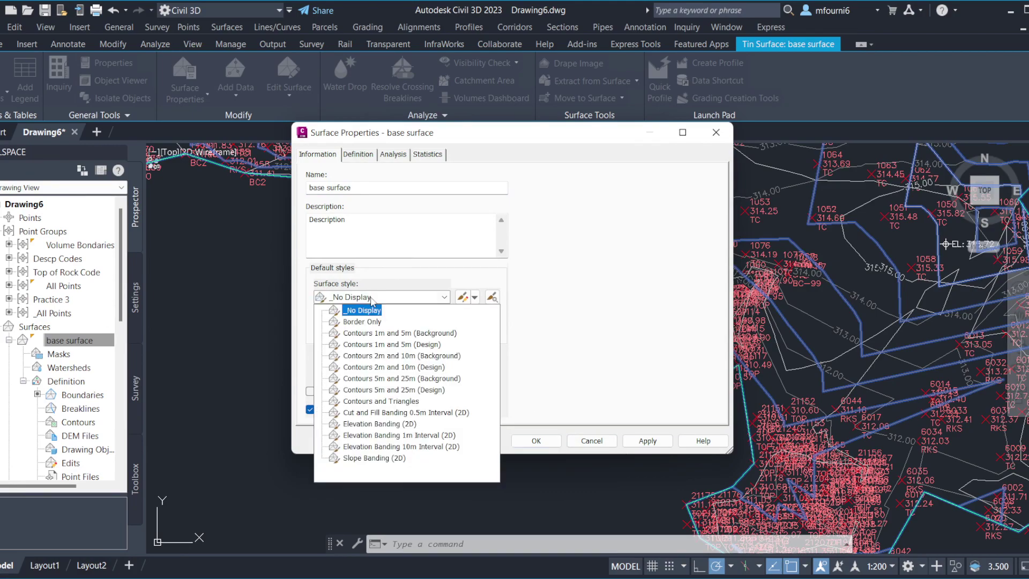
pyautogui.click(541, 438)
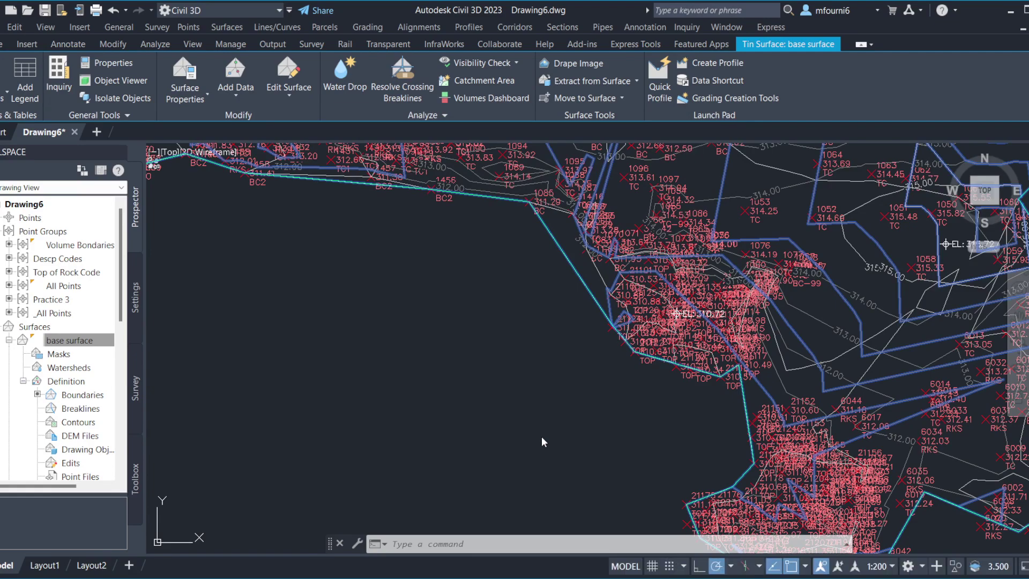
pyautogui.scroll(-5, 665, 310)
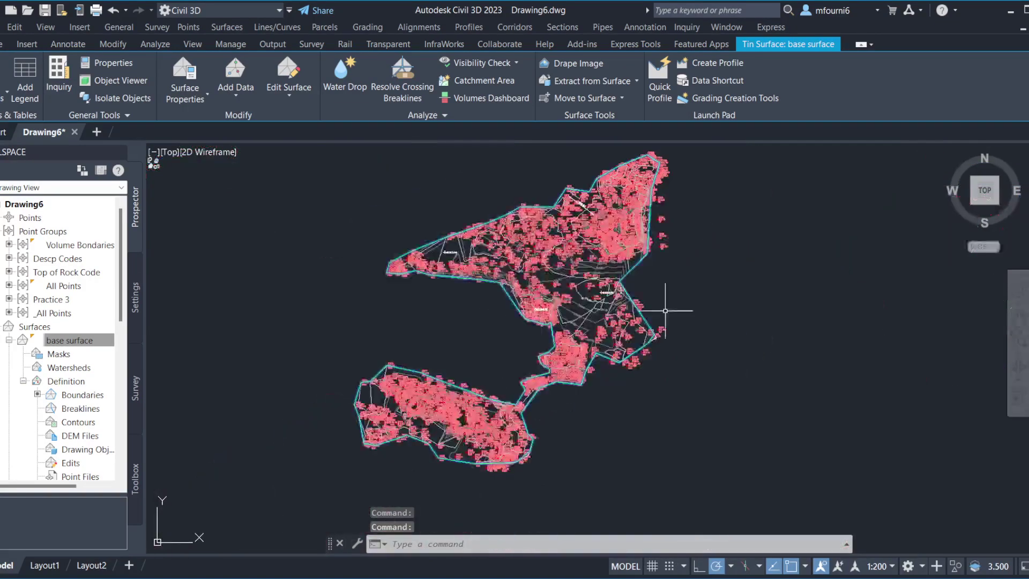
pyautogui.scroll(3, 665, 310)
pyautogui.scroll(4, 665, 310)
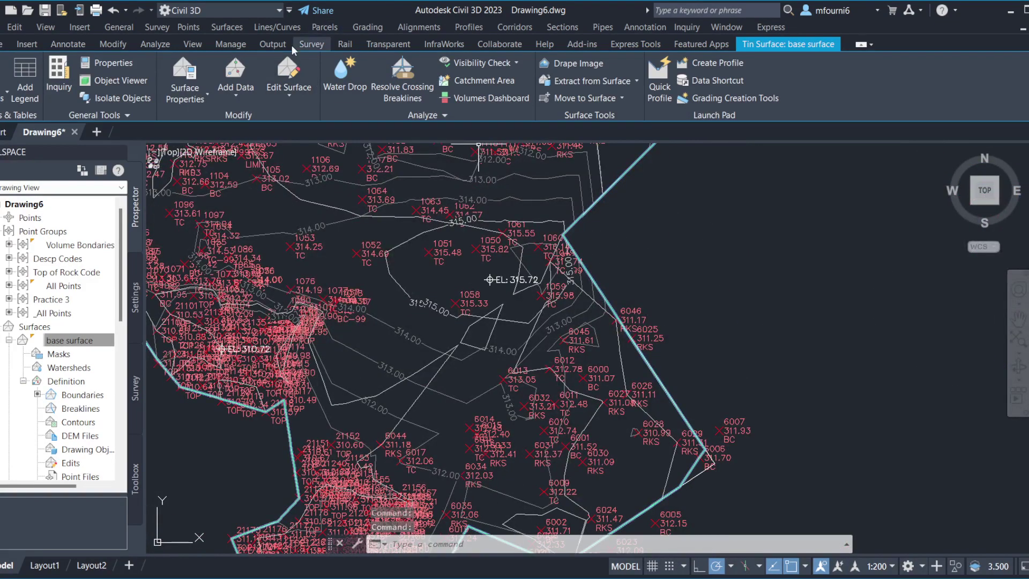
# Reopen the Volumes Dashboard and select Volume: 2487.81 cut, 581.65 fill, 1906.16 net cut
pyautogui.click(192, 44)
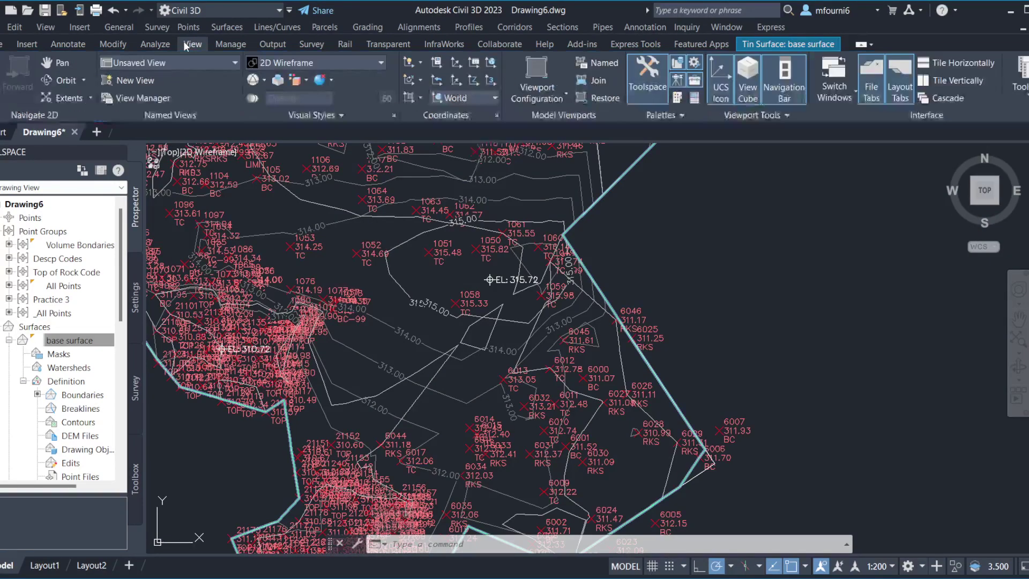
pyautogui.click(158, 47)
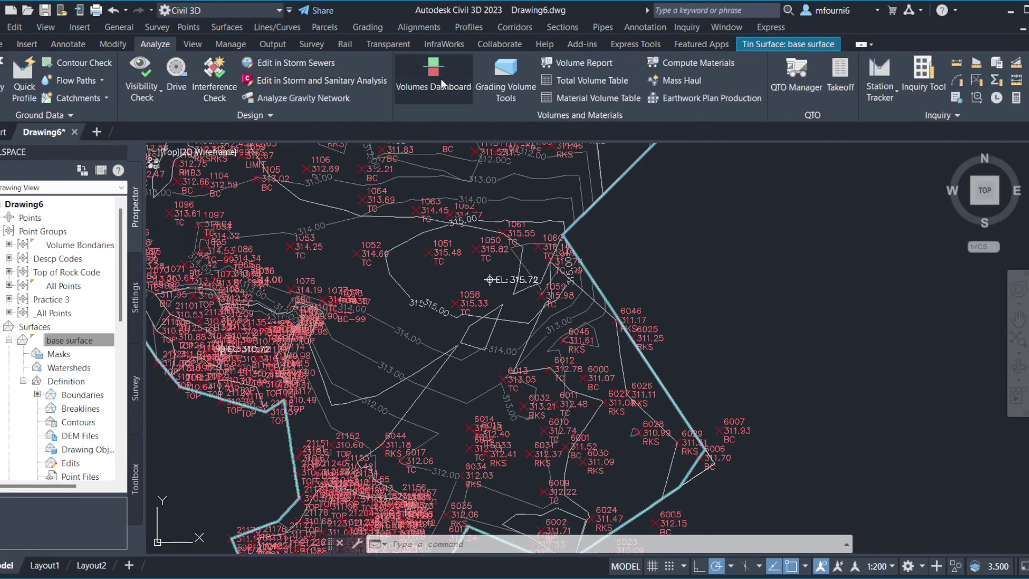
pyautogui.click(430, 96)
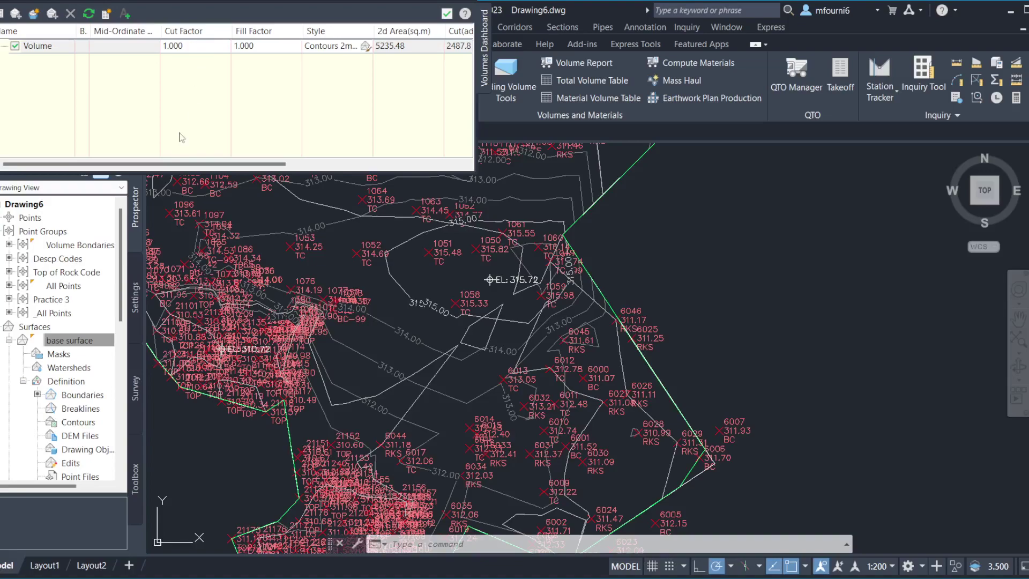
pyautogui.moveTo(158, 164); pyautogui.dragTo(360, 167)
pyautogui.click(268, 46)
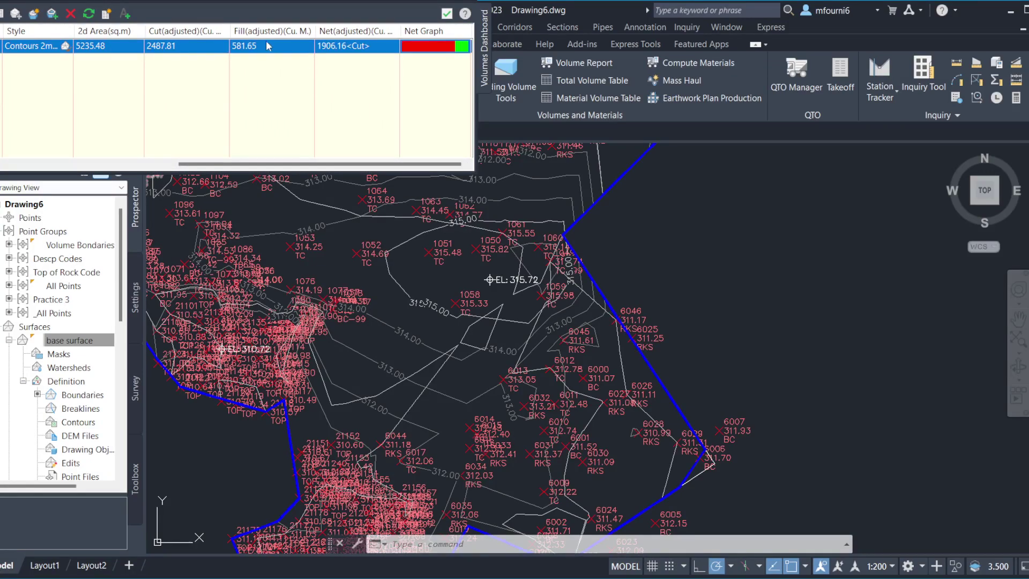
pyautogui.scroll(-6, 530, 268)
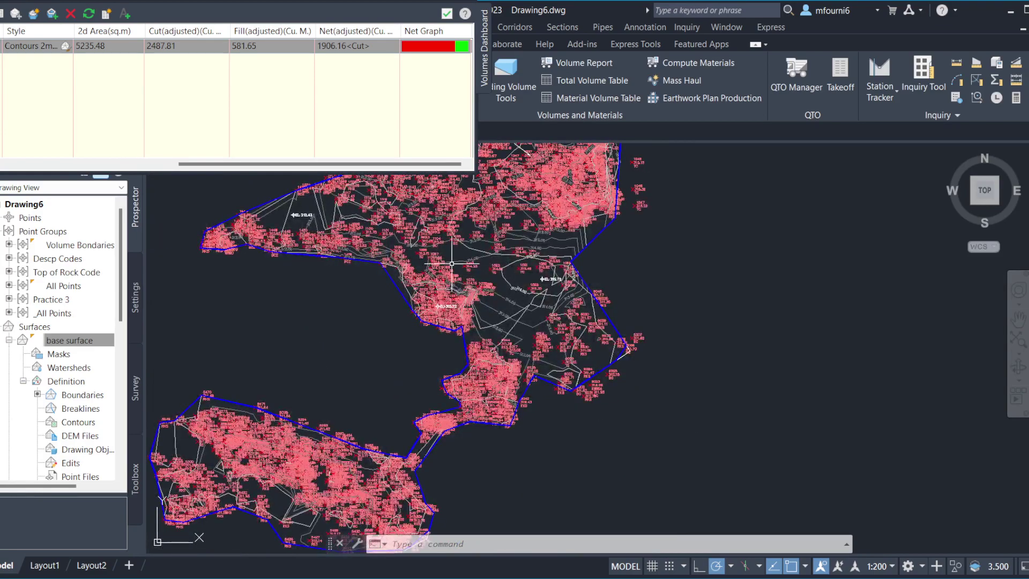
pyautogui.moveTo(454, 250); pyautogui.dragTo(564, 339, button='middle')
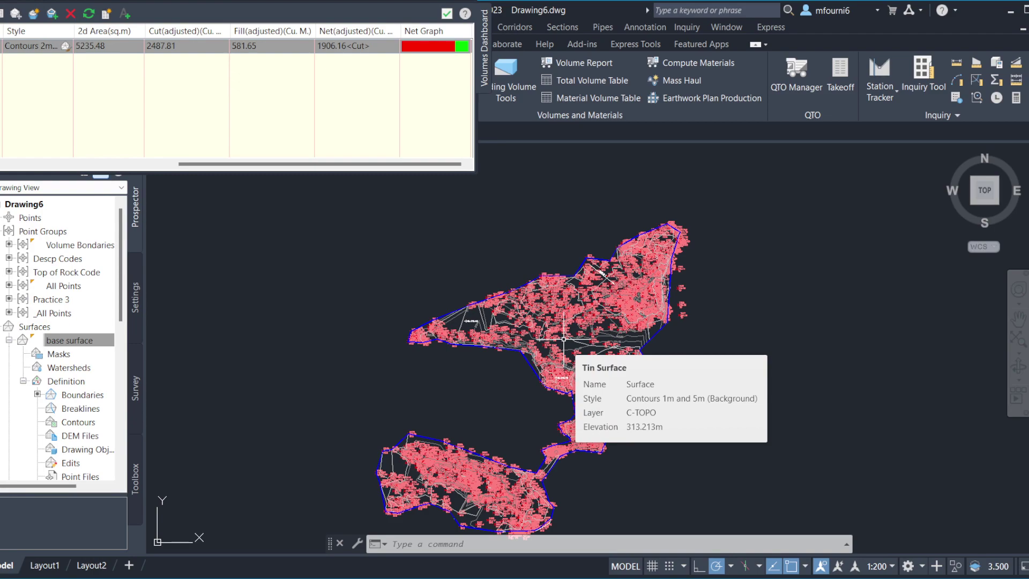
pyautogui.click(94, 48)
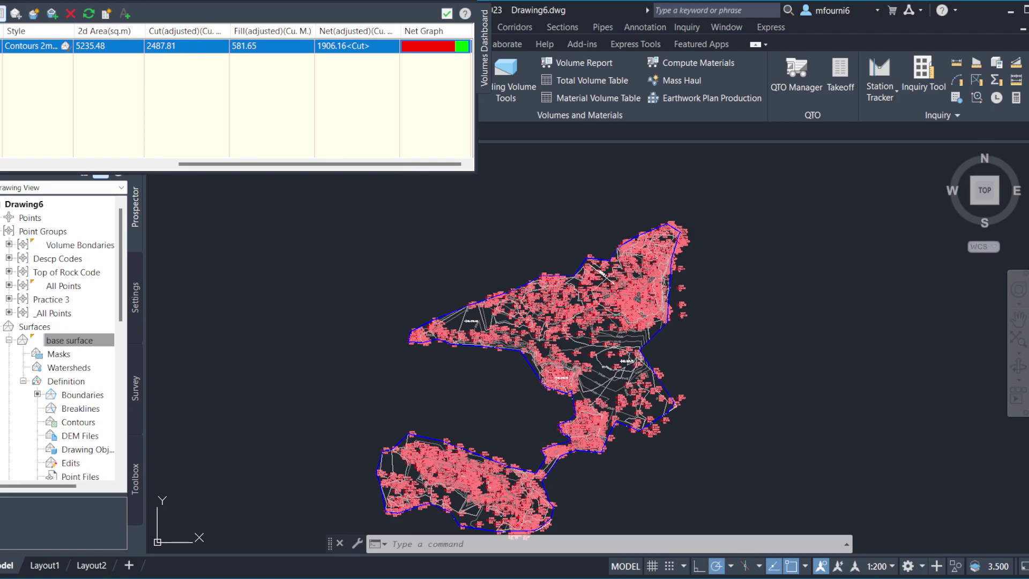
# Try Delete Line on the selected TIN surface and dismiss the triangles-required warning
pyautogui.scroll(4, 560, 338)
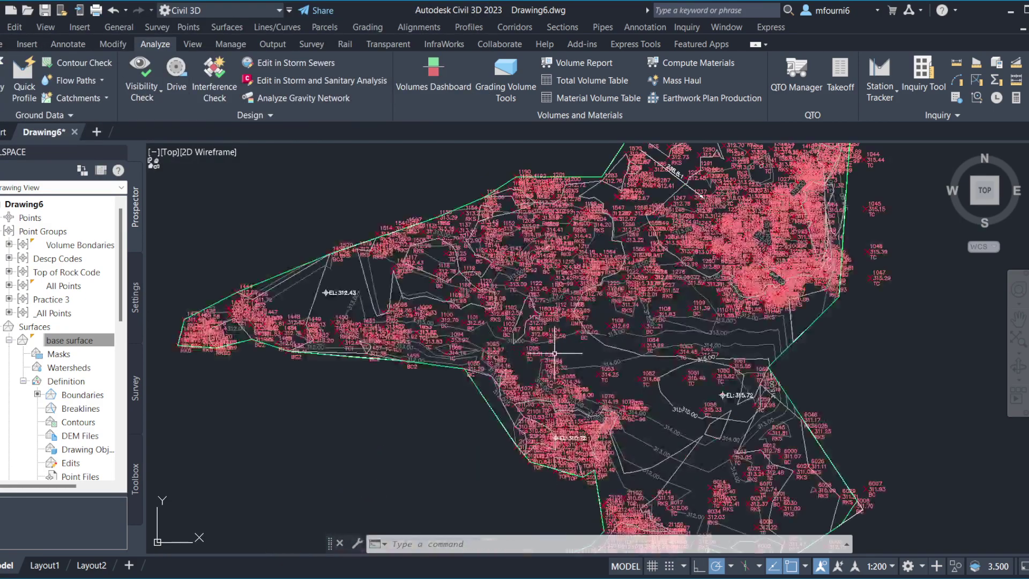
pyautogui.click(650, 434)
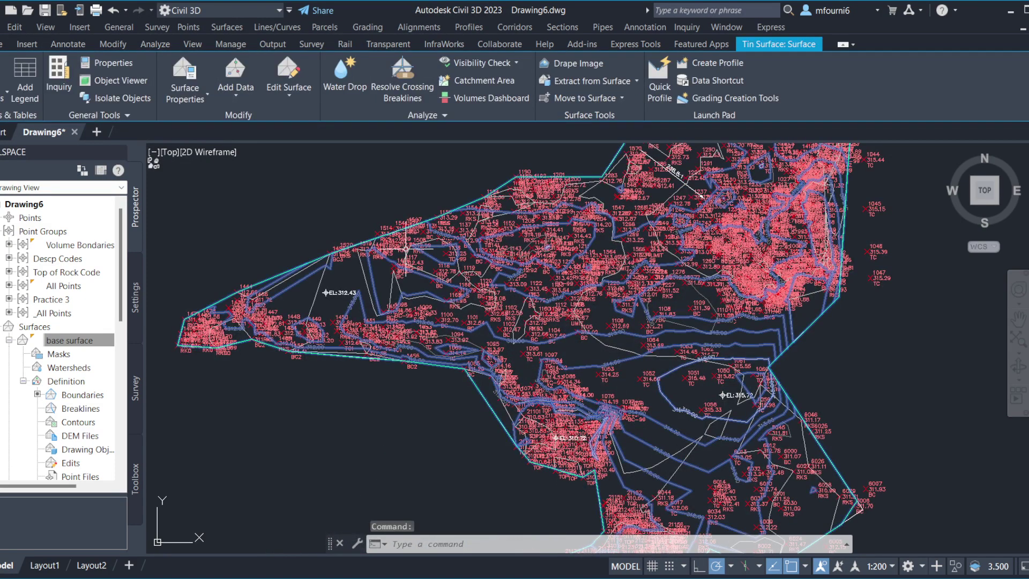
pyautogui.click(285, 89)
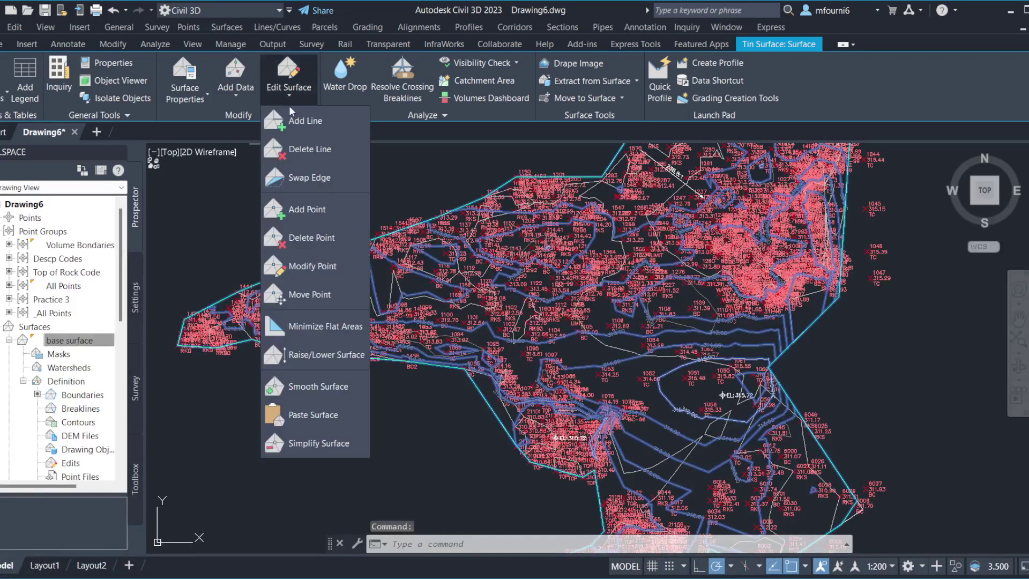
pyautogui.click(310, 149)
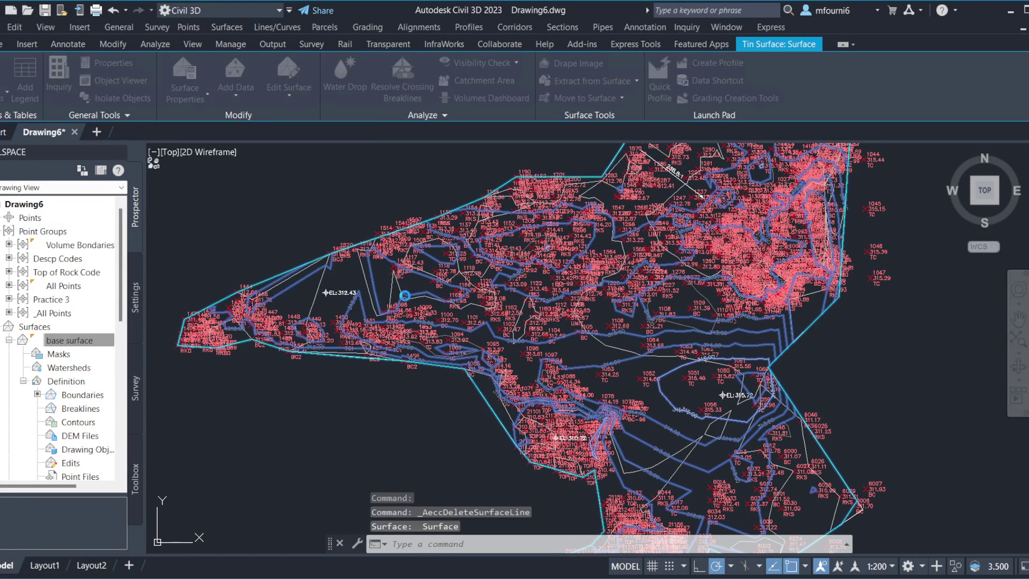
pyautogui.click(597, 328)
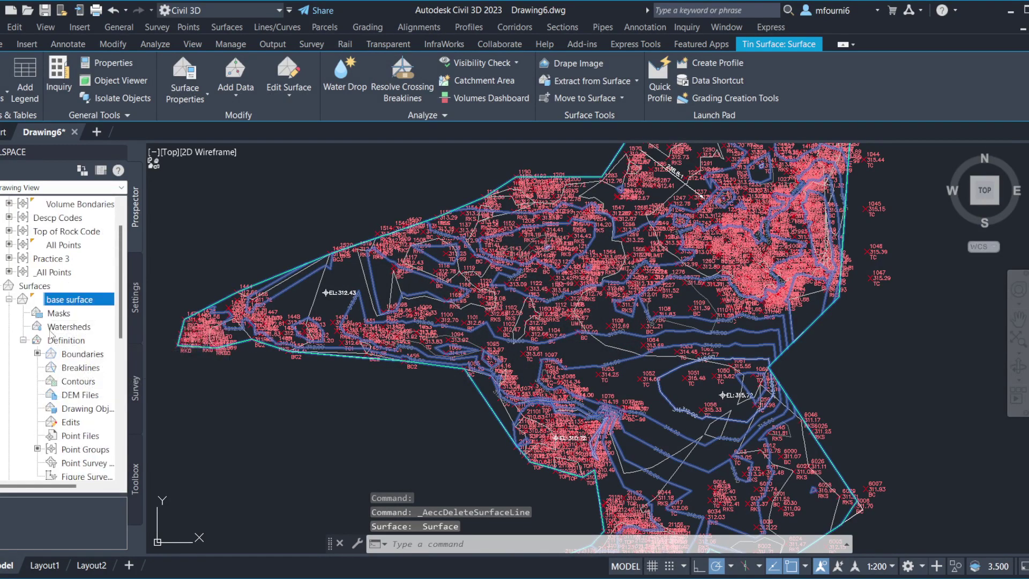
# Change component visibility in base surface's style and apply it
pyautogui.rightClick(58, 343)
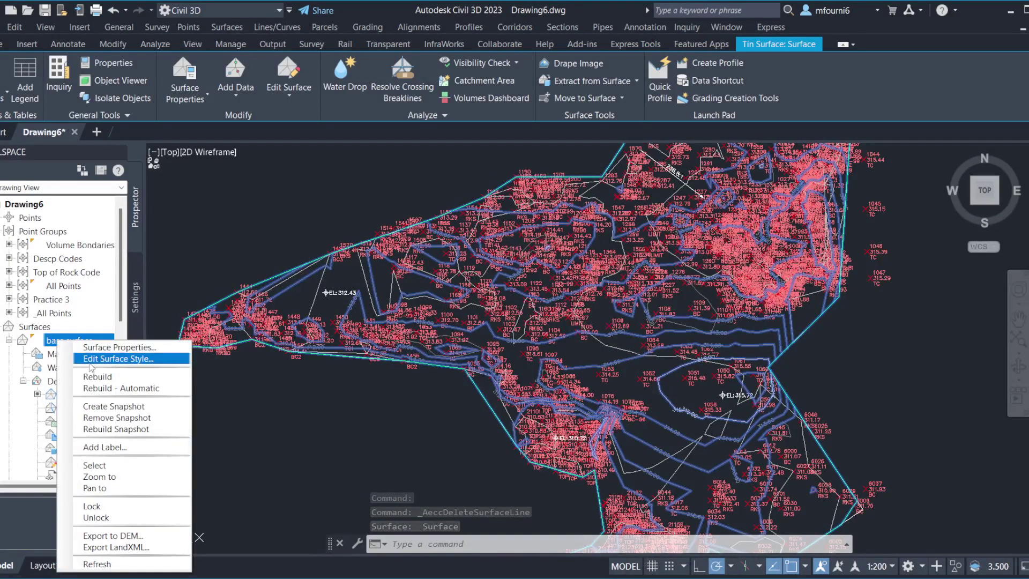
pyautogui.click(91, 357)
pyautogui.click(362, 235)
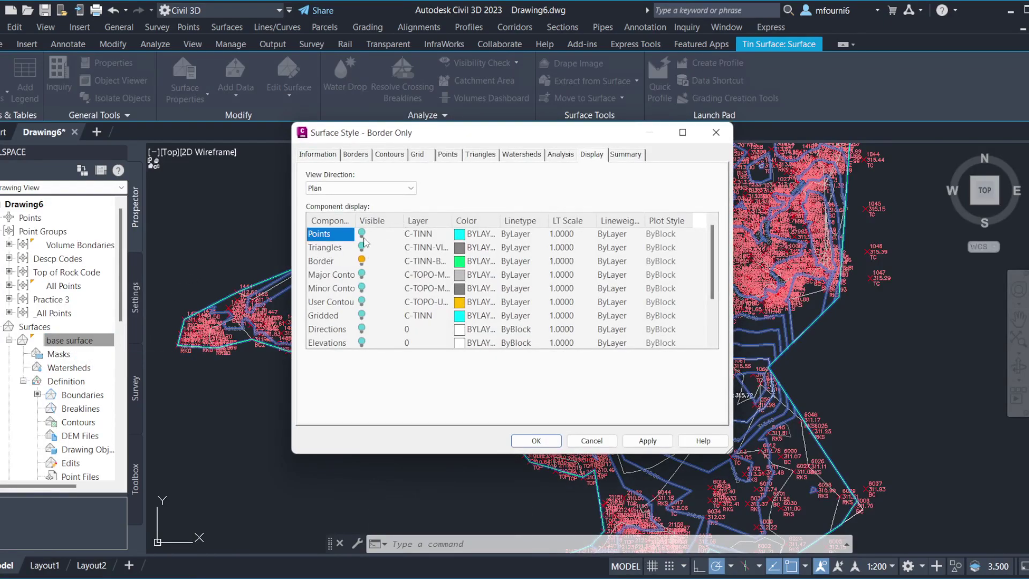
pyautogui.click(536, 440)
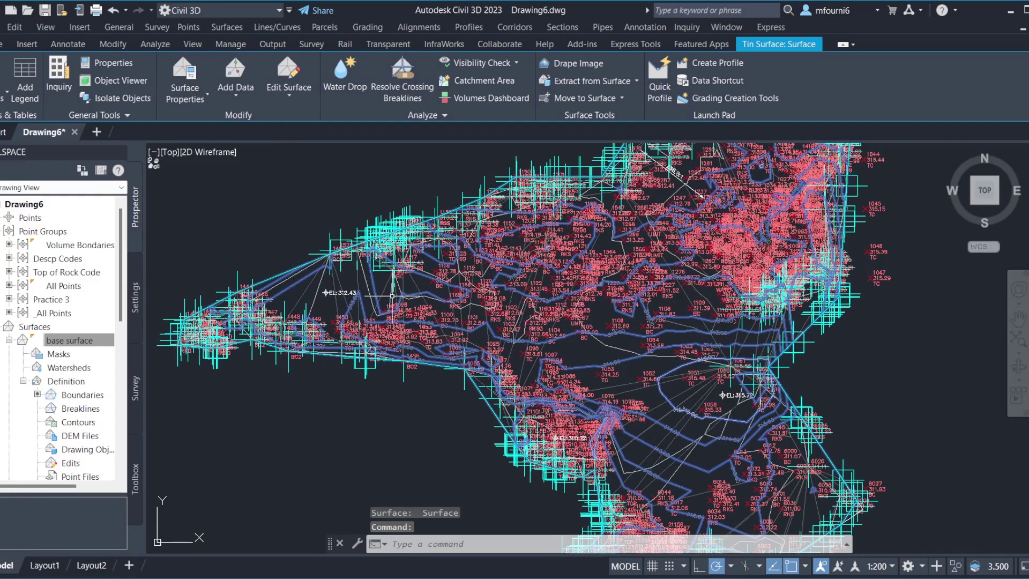
# Retry Delete Line, dismiss the triangles warning, and collapse base surface in Prospector
pyautogui.click(288, 86)
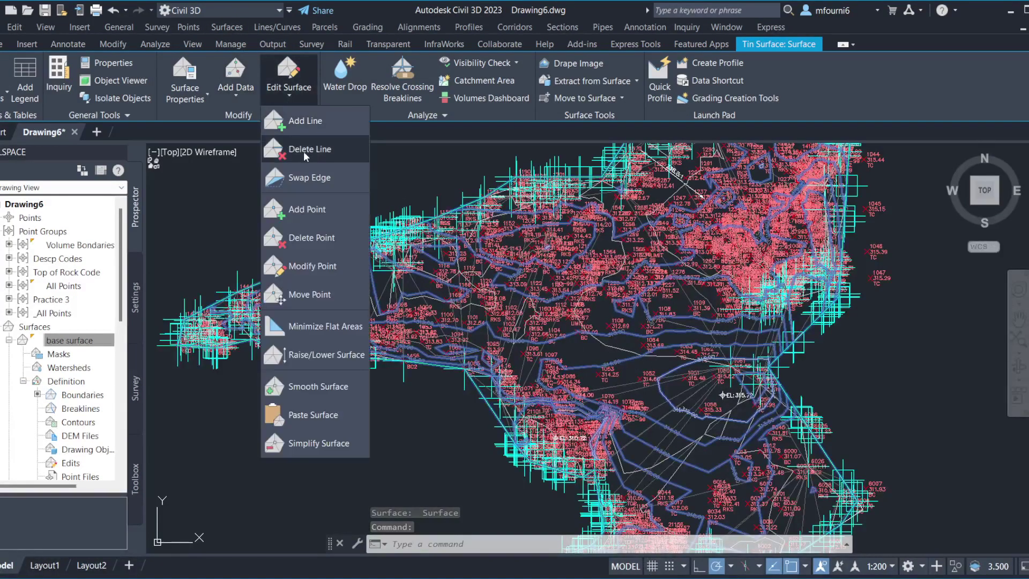
pyautogui.click(304, 151)
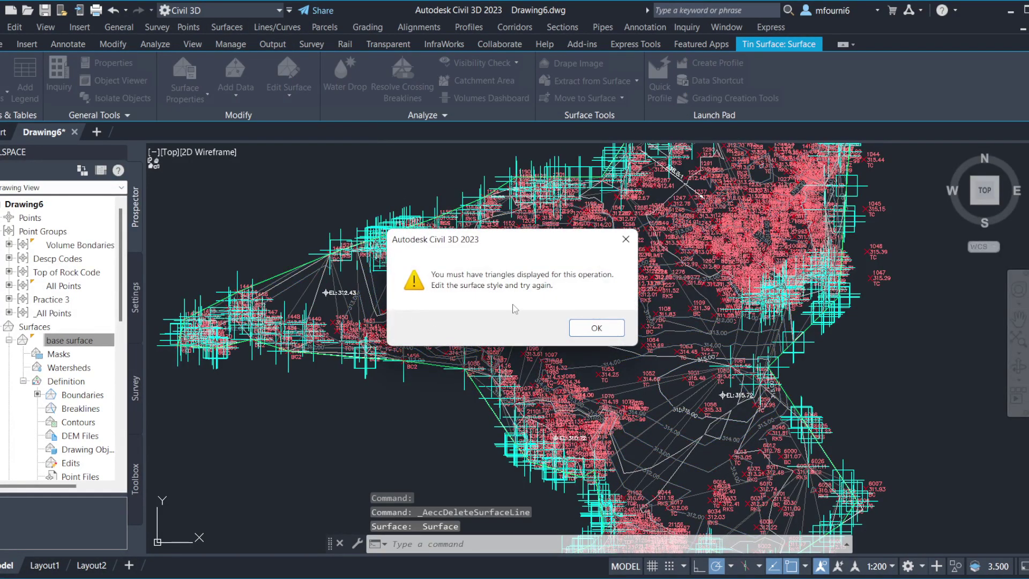
pyautogui.click(596, 327)
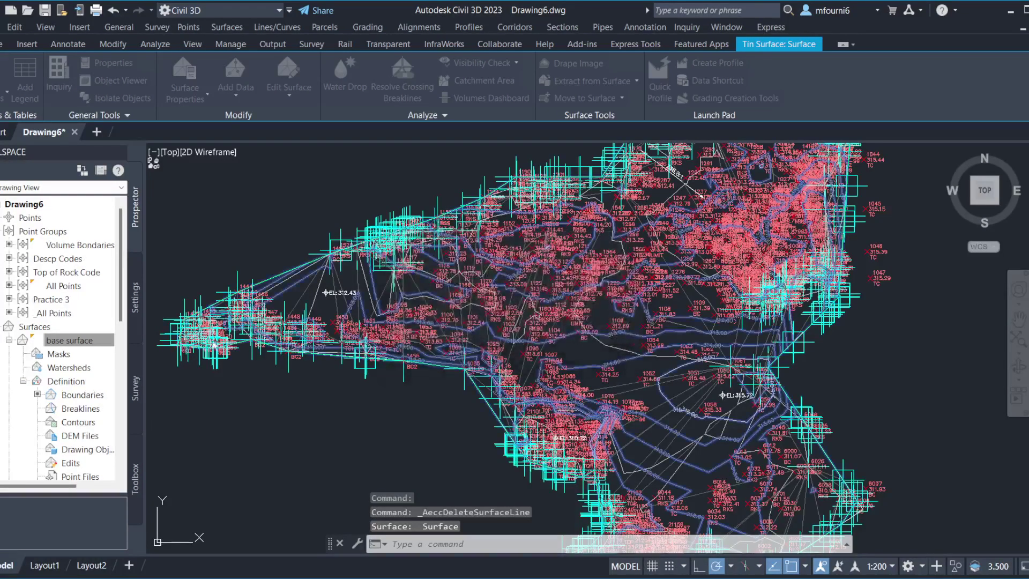
pyautogui.click(75, 340)
pyautogui.scroll(-1, 75, 325)
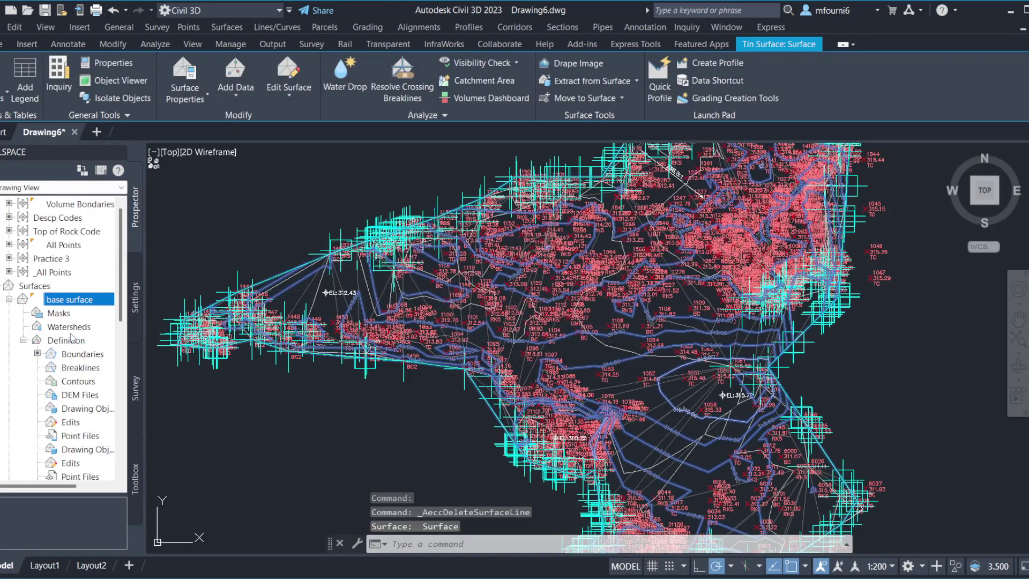
pyautogui.click(9, 299)
# Turn on Points and Triangles in Surface's Contours 1m and 5m (Background) style
pyautogui.rightClick(31, 287)
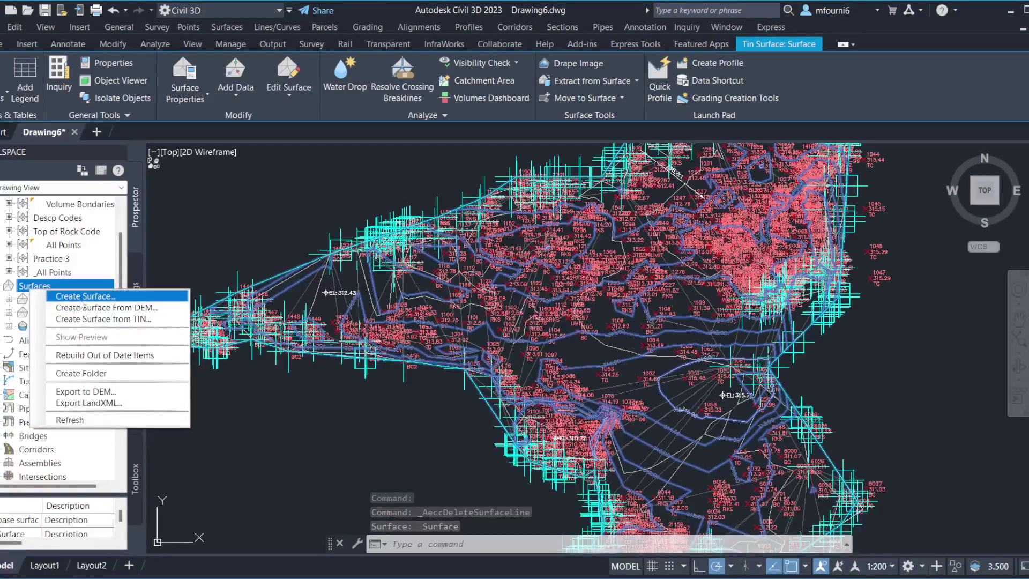
pyautogui.click(45, 300)
pyautogui.rightClick(51, 313)
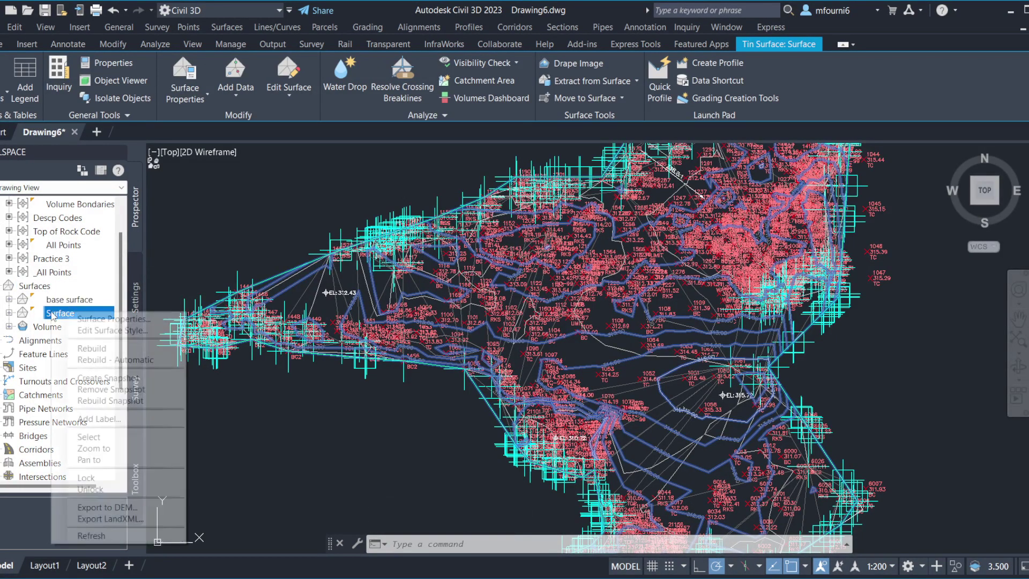
pyautogui.click(399, 309)
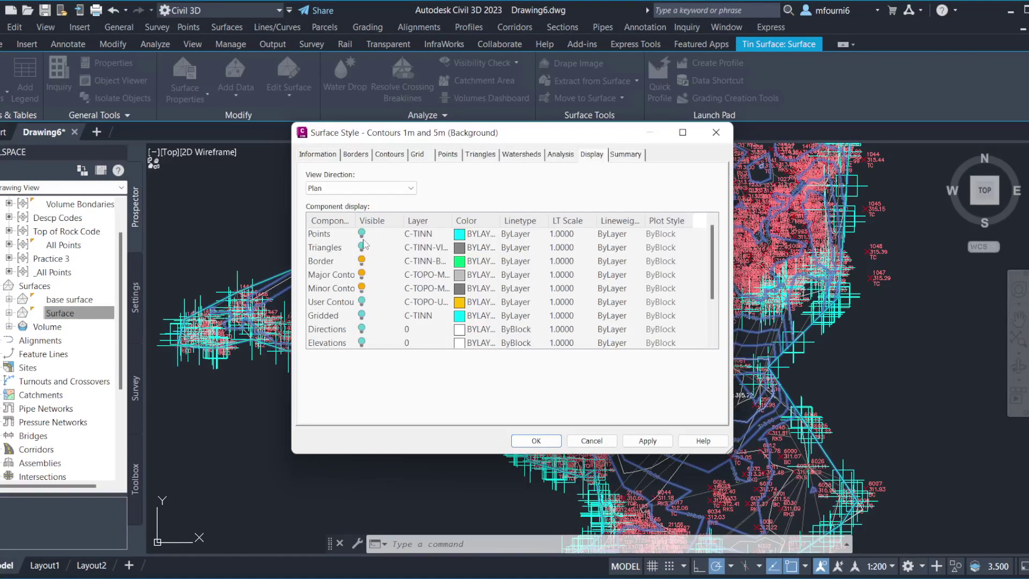
pyautogui.click(360, 239)
pyautogui.click(362, 247)
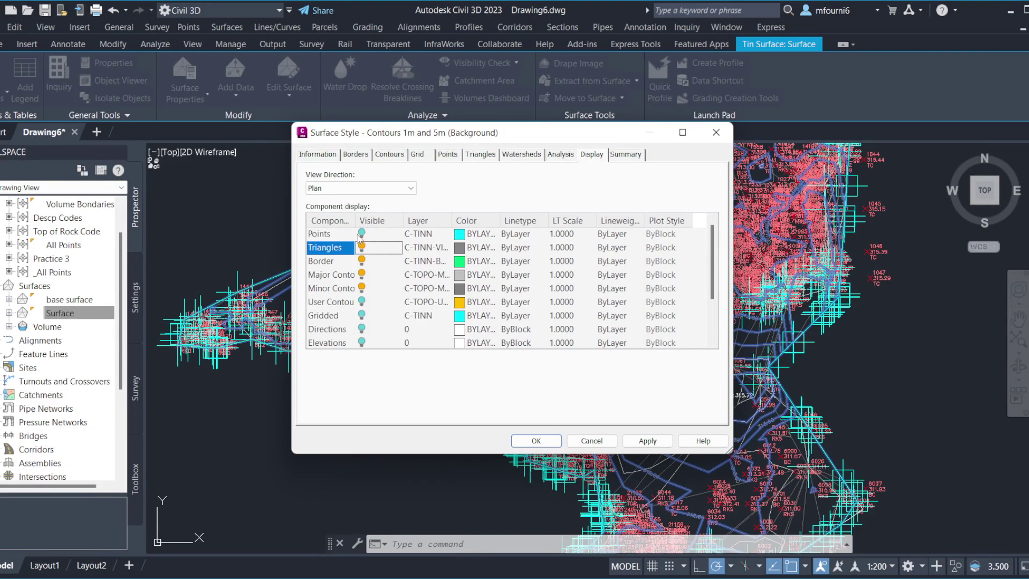
pyautogui.click(558, 441)
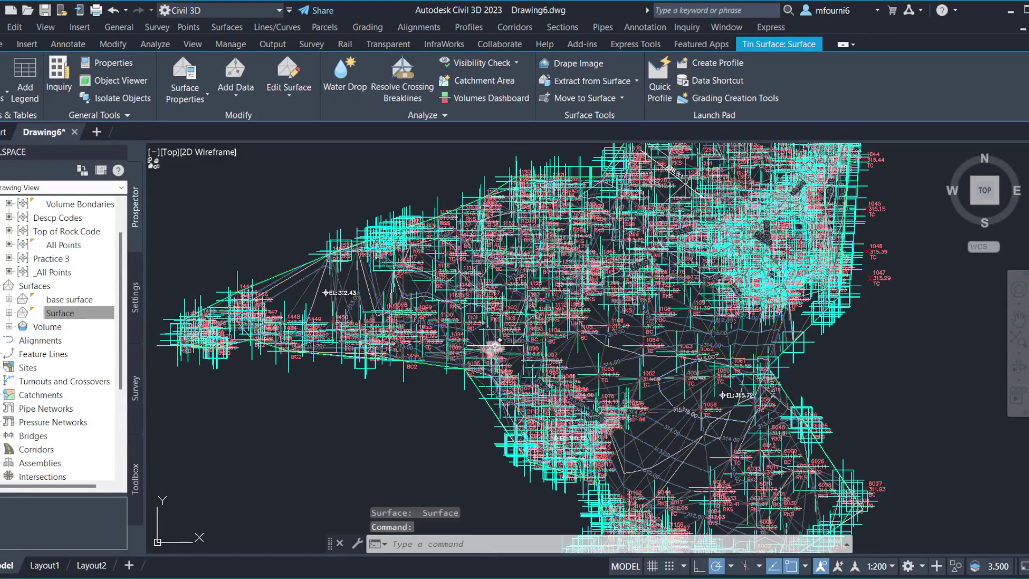
pyautogui.moveTo(493, 348)
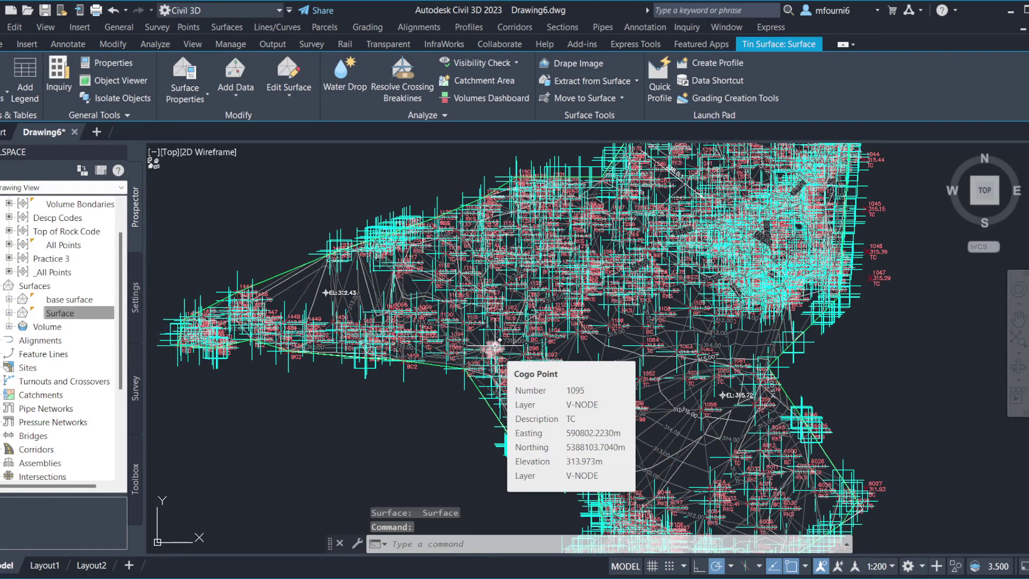
# Start Delete Line on Surface, pick a first long stray edge, and pan to point 1444
pyautogui.click(288, 80)
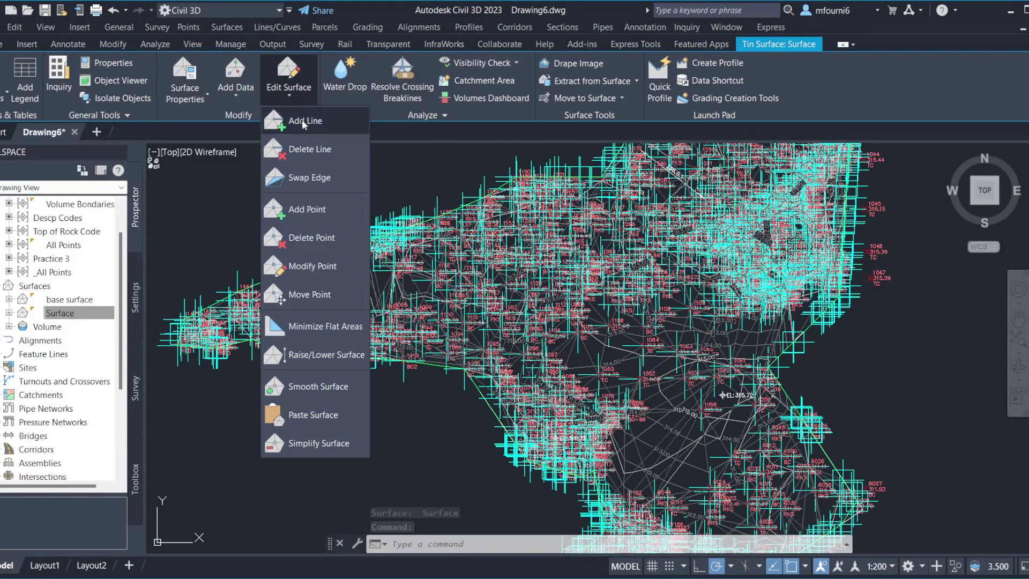
pyautogui.click(307, 156)
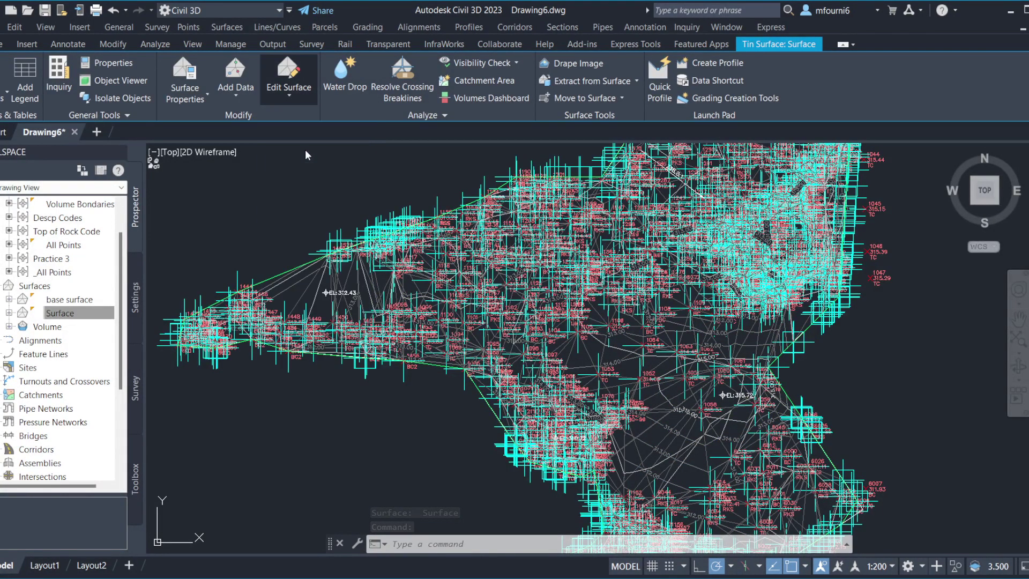
pyautogui.click(285, 289)
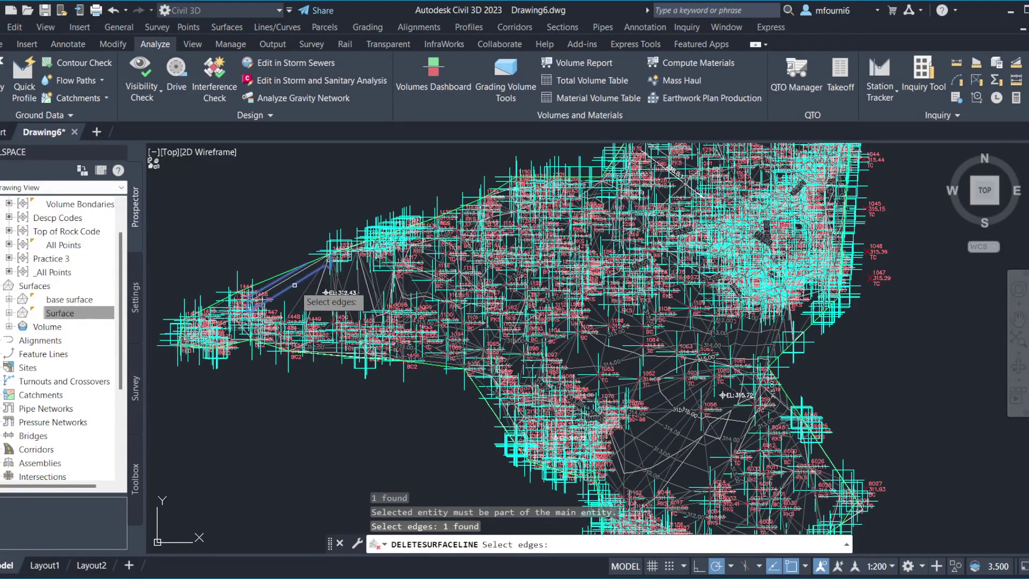
pyautogui.scroll(5, 308, 316)
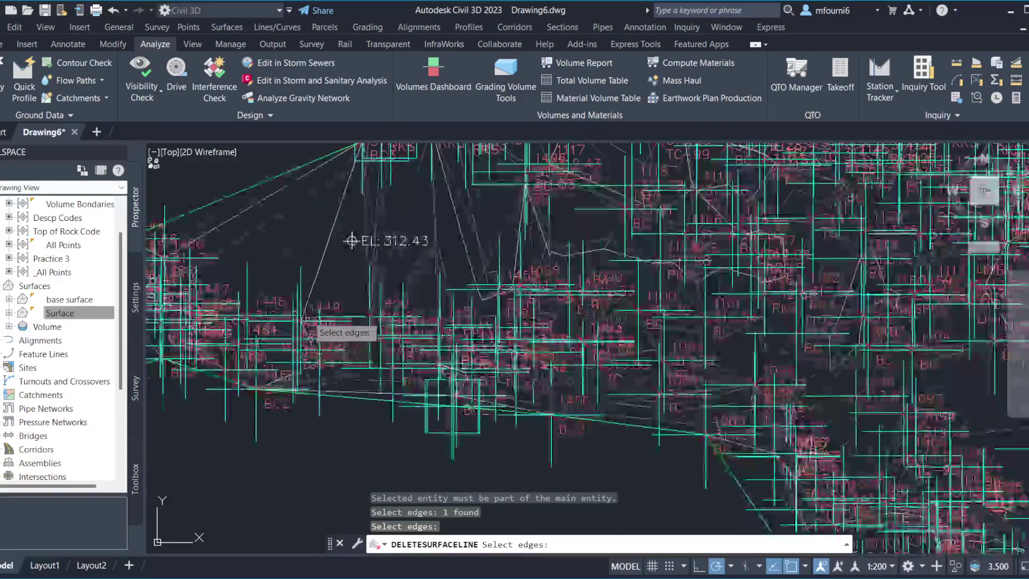
pyautogui.scroll(2, 311, 325)
pyautogui.moveTo(310, 326); pyautogui.dragTo(623, 295, button='middle')
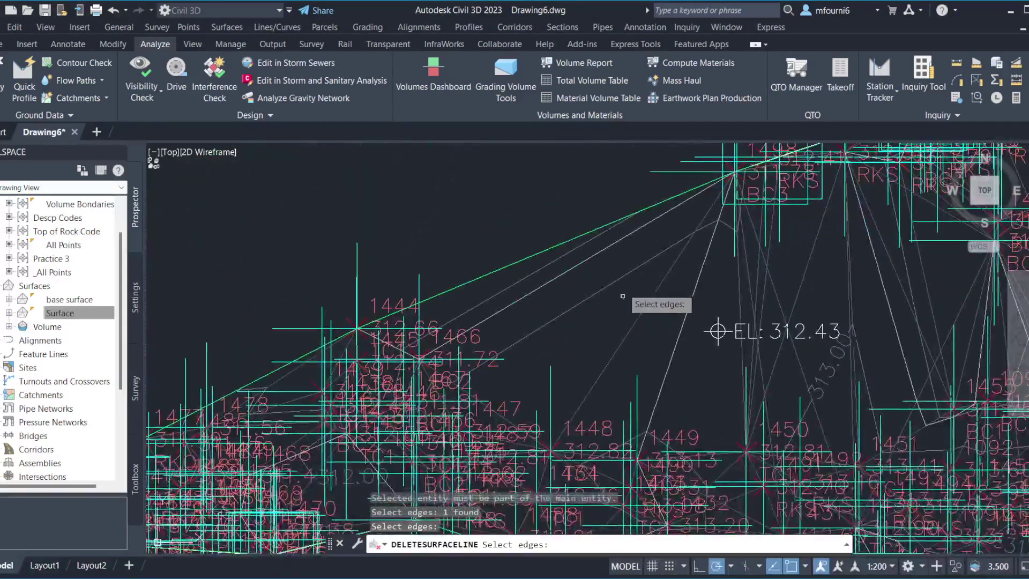
# Pick the remaining long boundary edges near point 1444 and EL: 312.43, then delete them
pyautogui.click(498, 304)
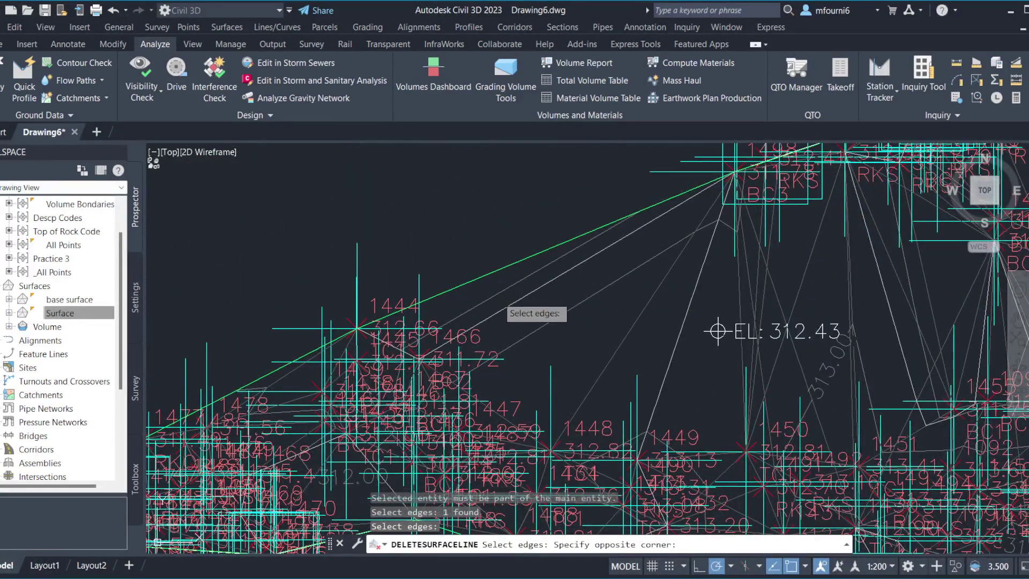
pyautogui.click(500, 293)
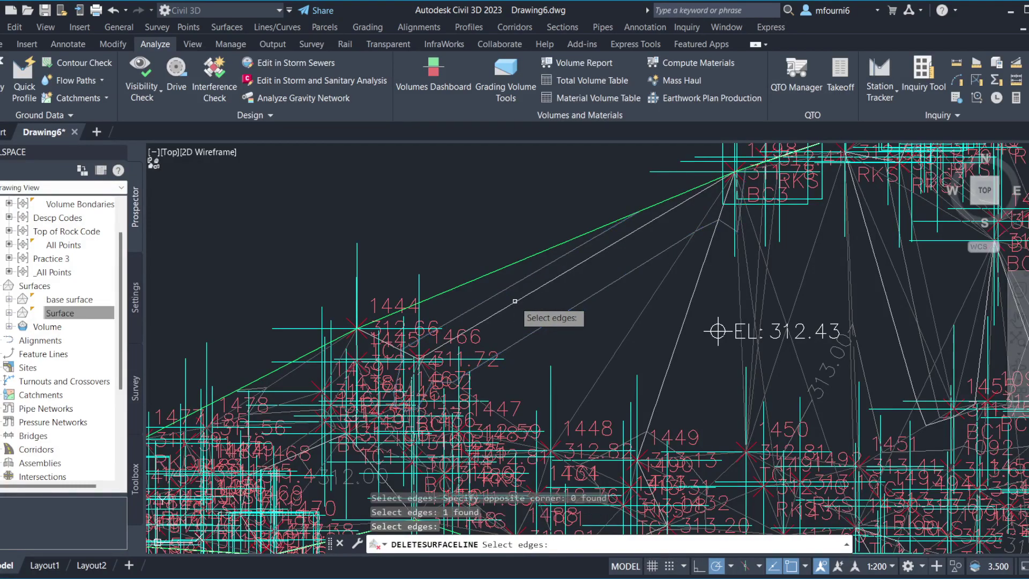
pyautogui.click(759, 302)
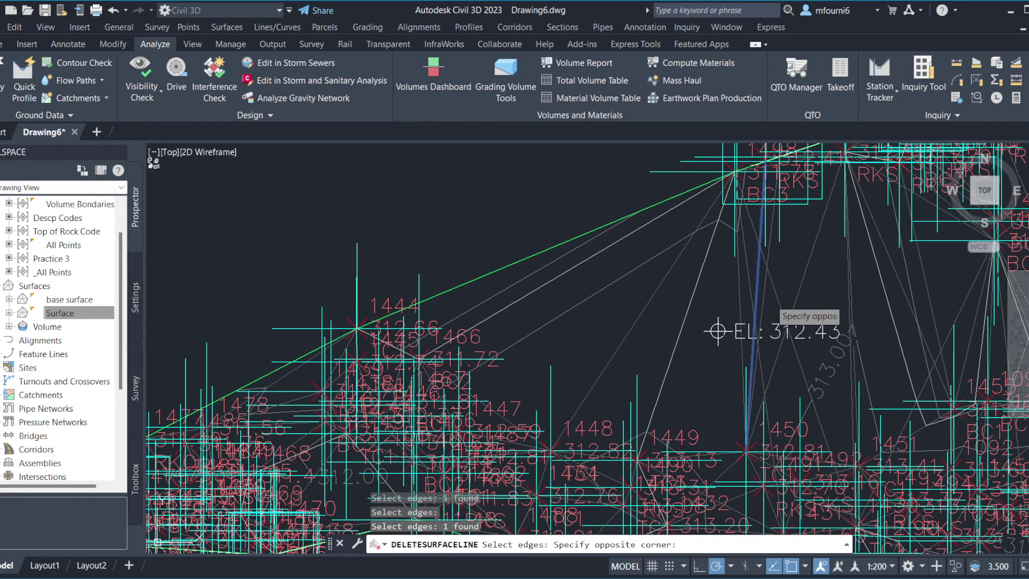
pyautogui.click(804, 266)
pyautogui.click(748, 316)
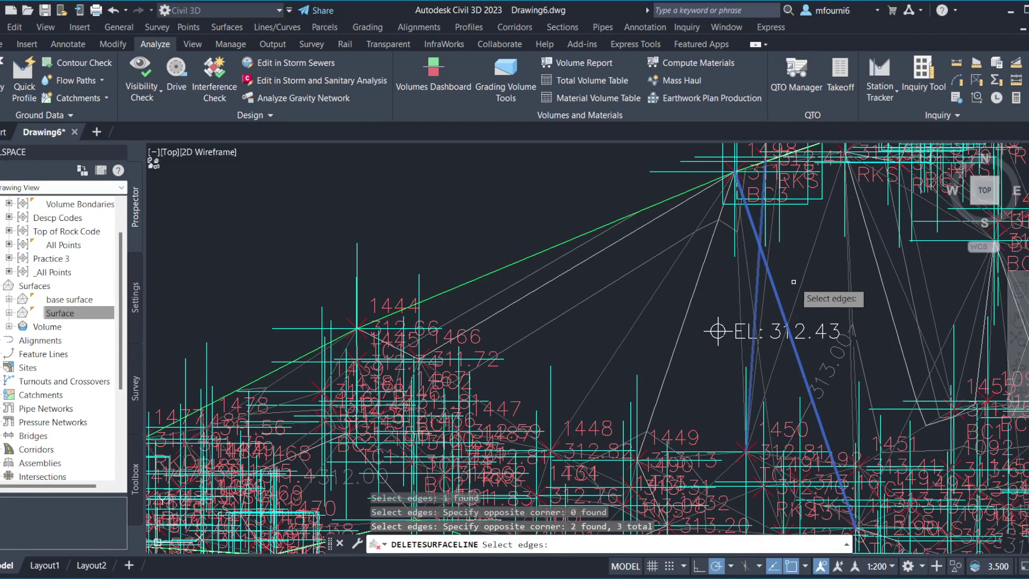
pyautogui.click(792, 289)
pyautogui.press('Return')
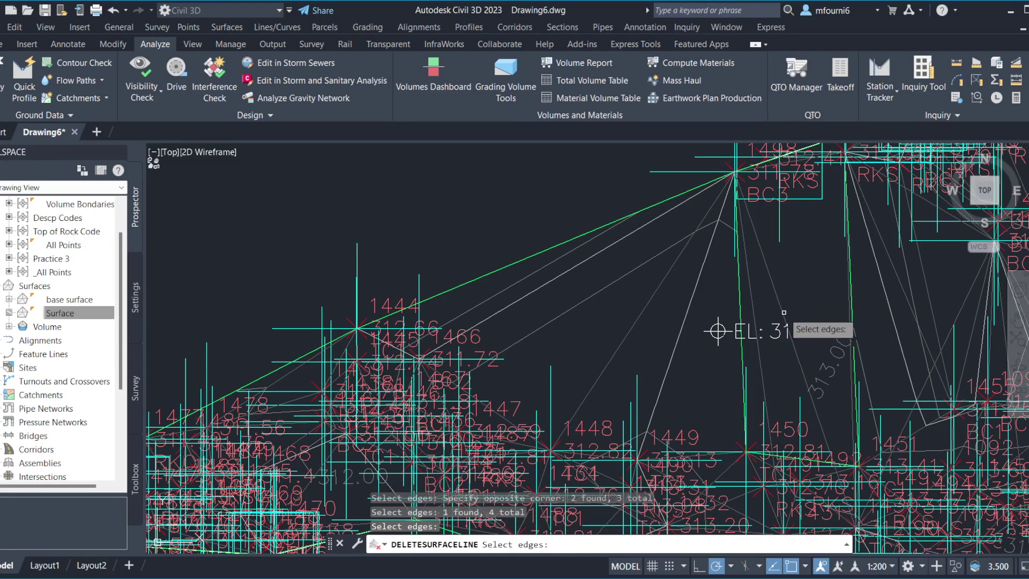
# Expand base surface and its Definition in the Prospector tree
pyautogui.scroll(-5, 719, 331)
pyautogui.scroll(3, 609, 237)
pyautogui.scroll(2, 568, 288)
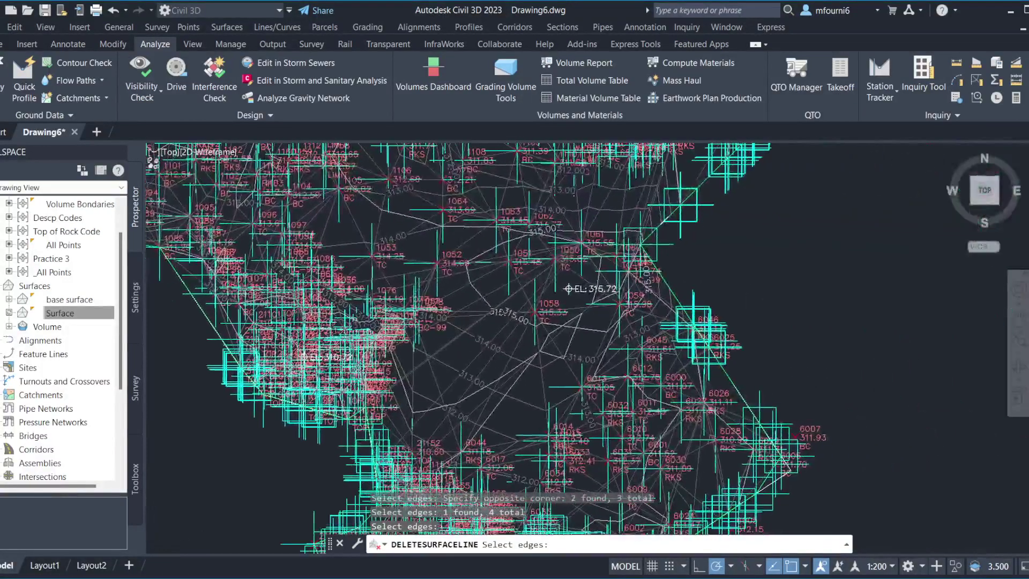
pyautogui.scroll(-2, 584, 420)
pyautogui.scroll(-2, 584, 421)
pyautogui.scroll(5, 457, 444)
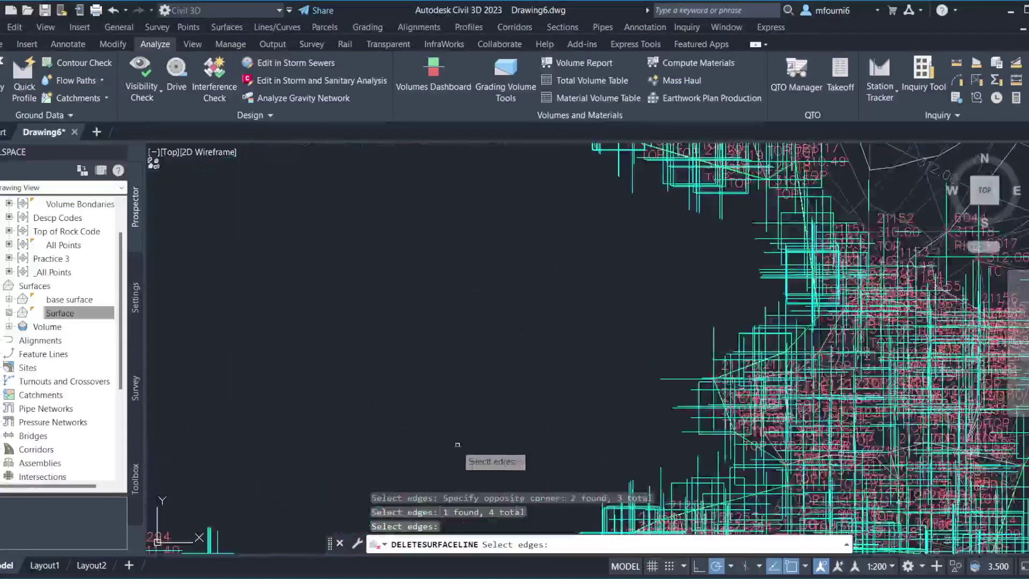
pyautogui.scroll(-3, 457, 444)
pyautogui.scroll(2, 429, 376)
pyautogui.scroll(-4, 407, 295)
pyautogui.scroll(-2, 388, 248)
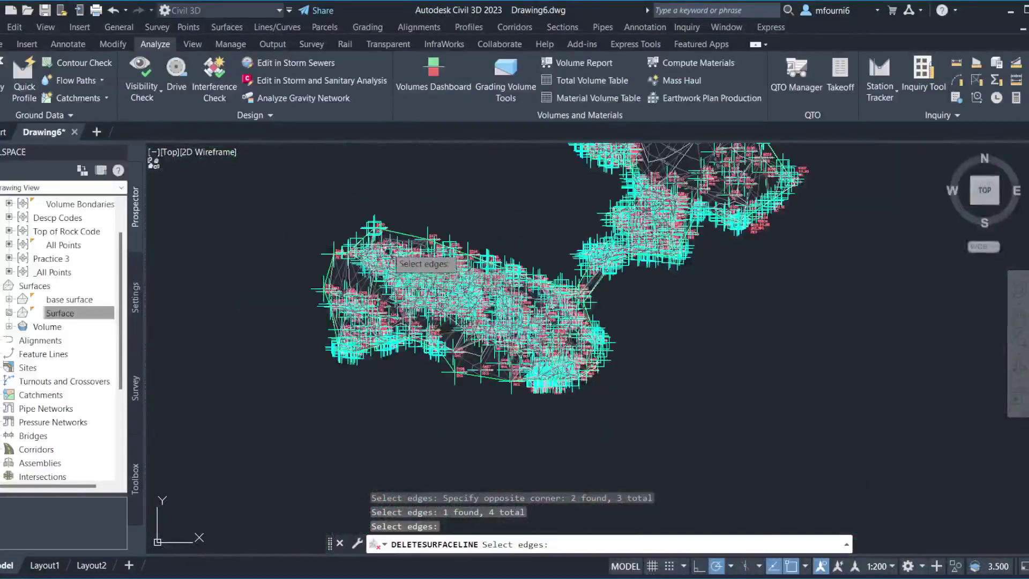
pyautogui.scroll(2, 391, 236)
pyautogui.scroll(-1, 158, 328)
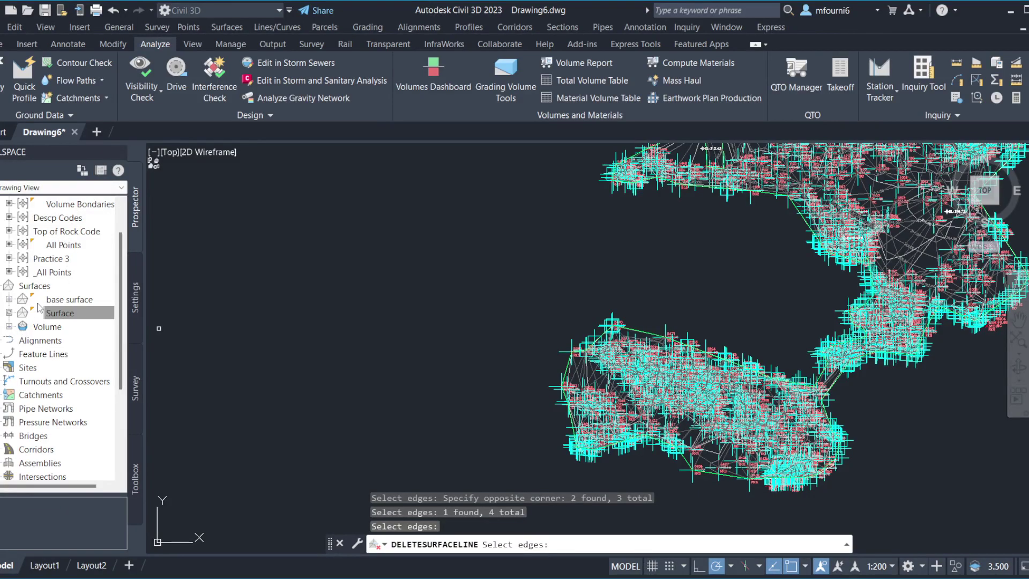
pyautogui.click(8, 300)
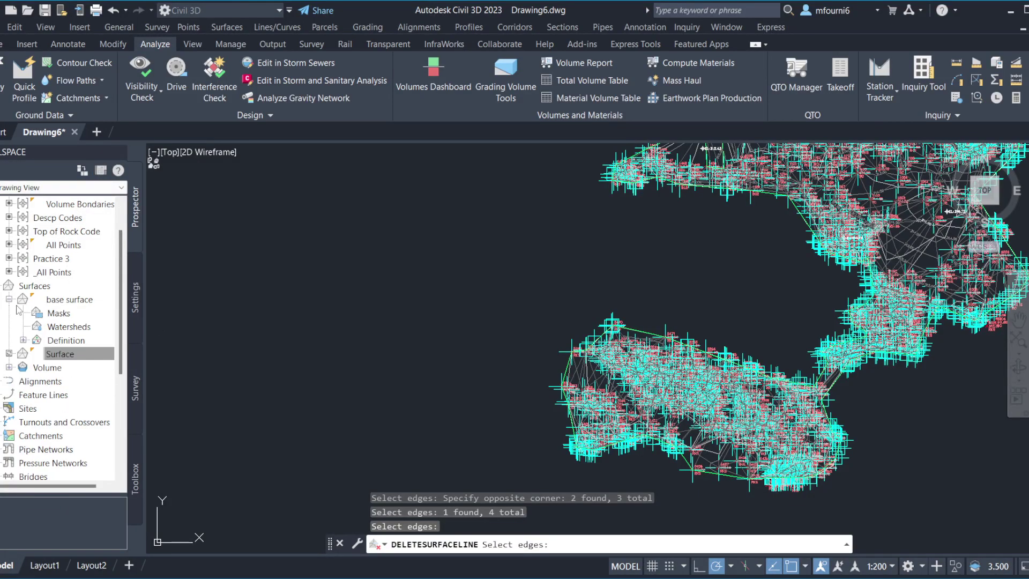
pyautogui.click(23, 340)
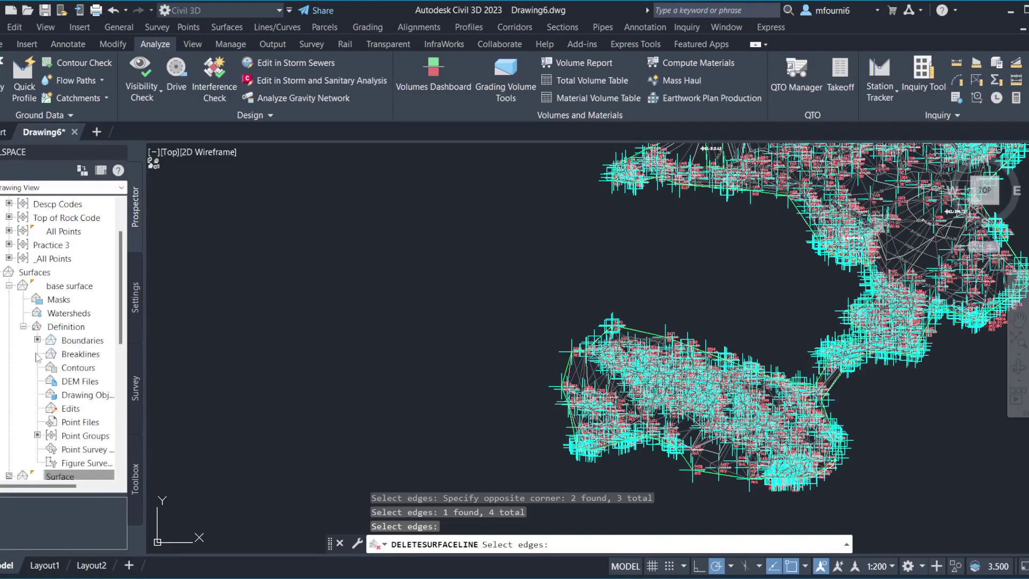
# Inspect base surface's Boundaries, showing one Outer boundary with trim set to Yes
pyautogui.rightClick(80, 340)
pyautogui.press('Escape')
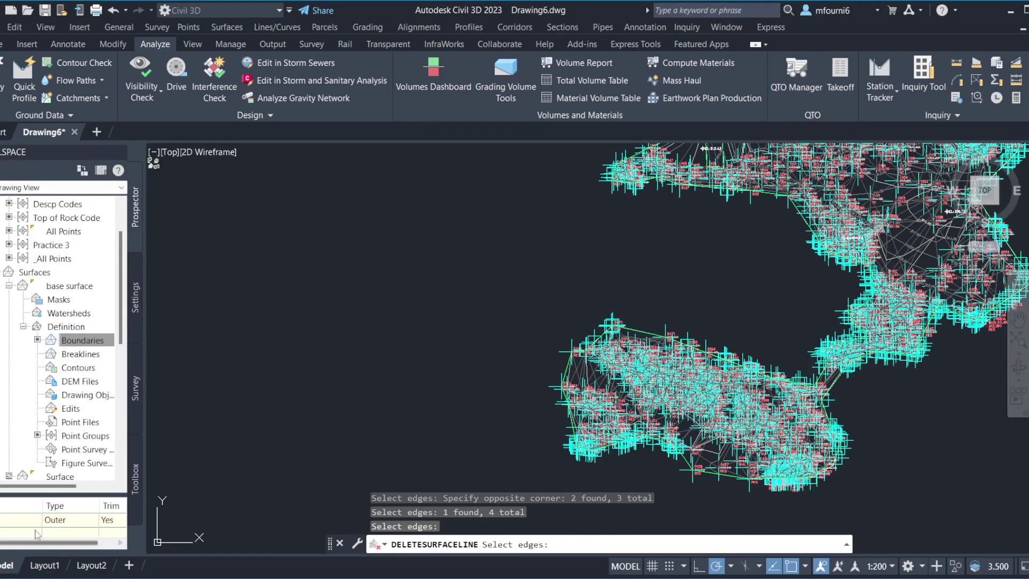
pyautogui.click(39, 520)
pyautogui.rightClick(43, 520)
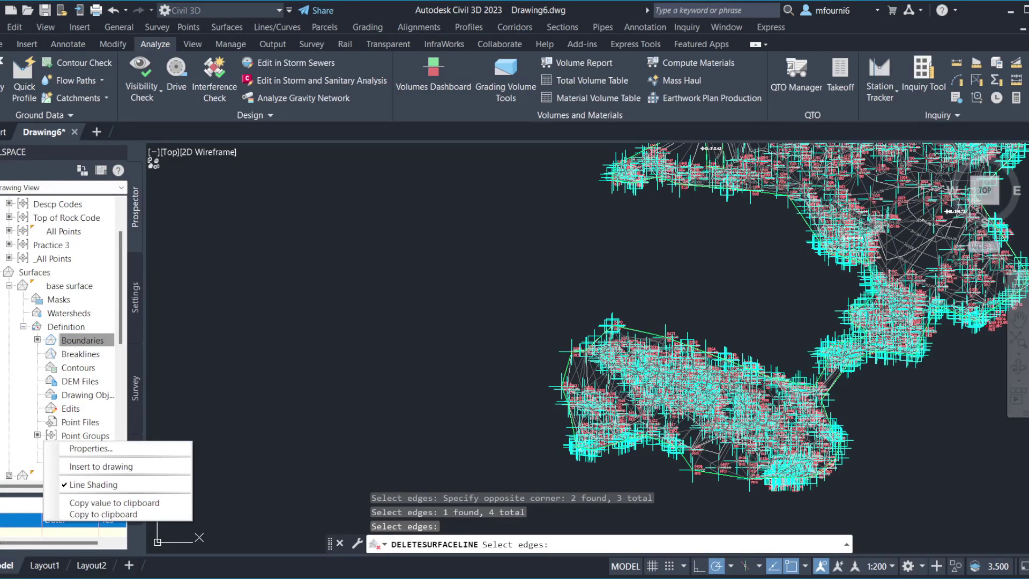
pyautogui.press('Escape')
pyautogui.rightClick(4, 527)
pyautogui.press('Escape')
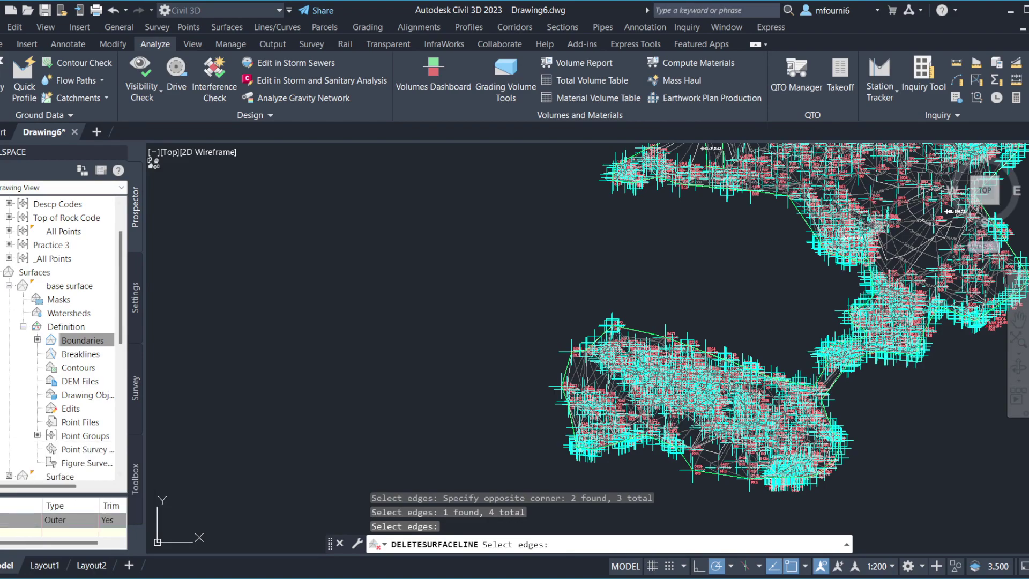
pyautogui.hotkey('alt', 'Tab')
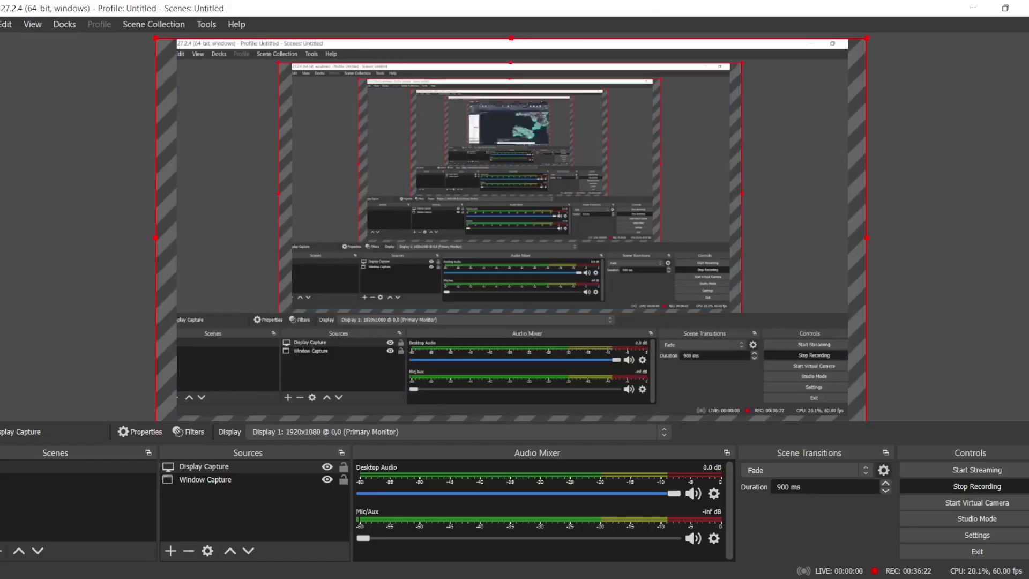